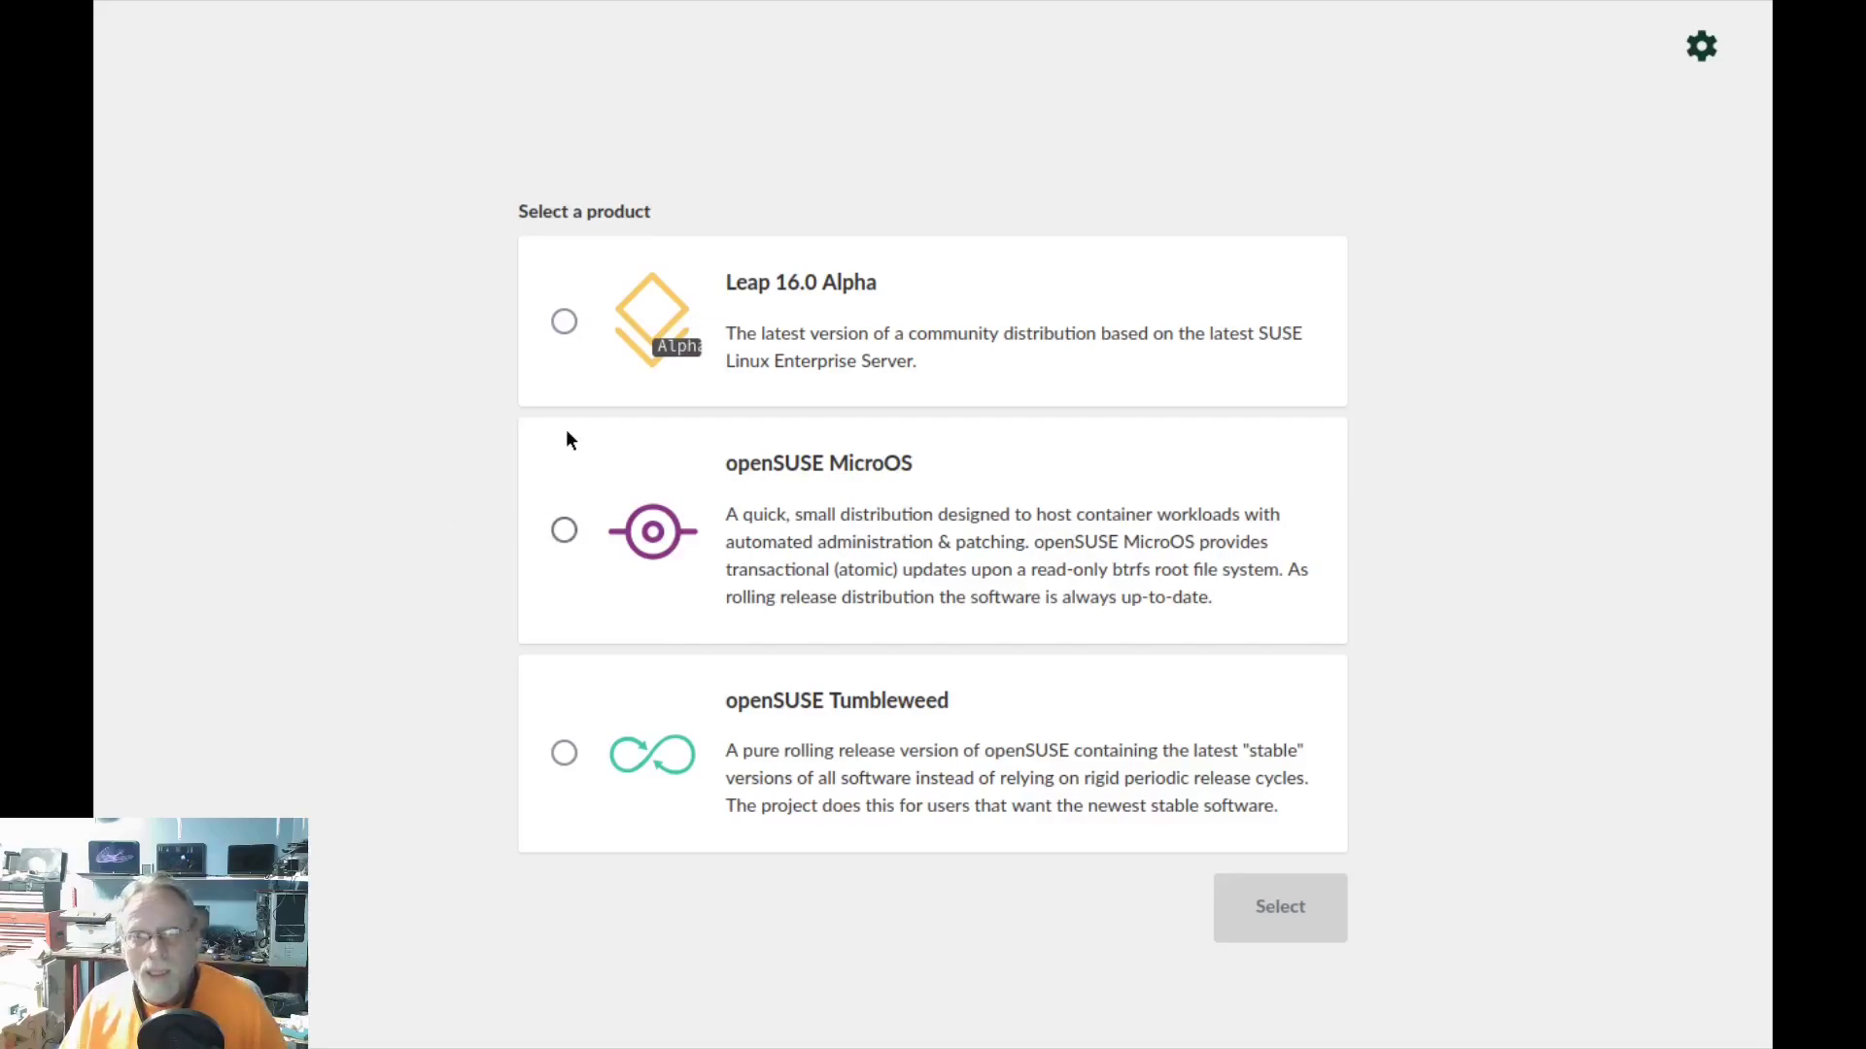
Step: Choose Leap 16.0 Alpha as the product to install and proceed to its installation settings
{"action": "left_click", "coordinate": [563, 324]}
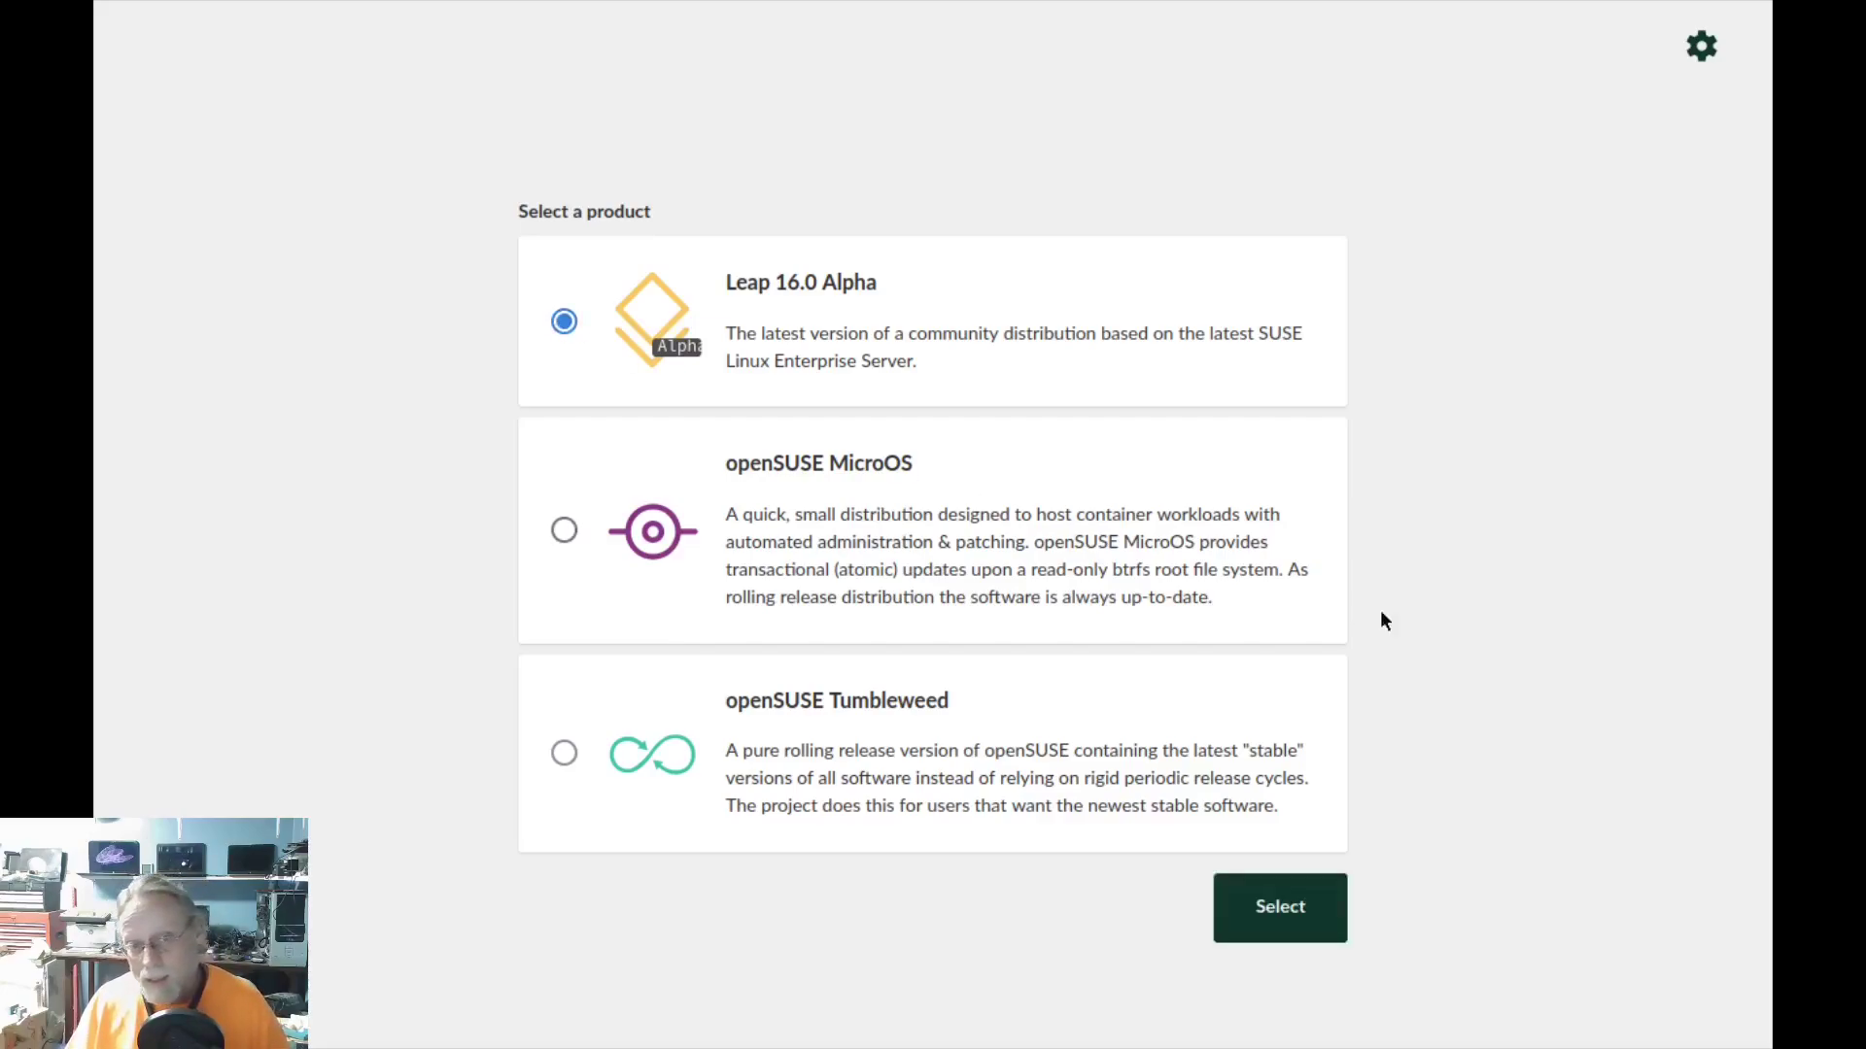
{"action": "left_click", "coordinate": [1300, 908]}
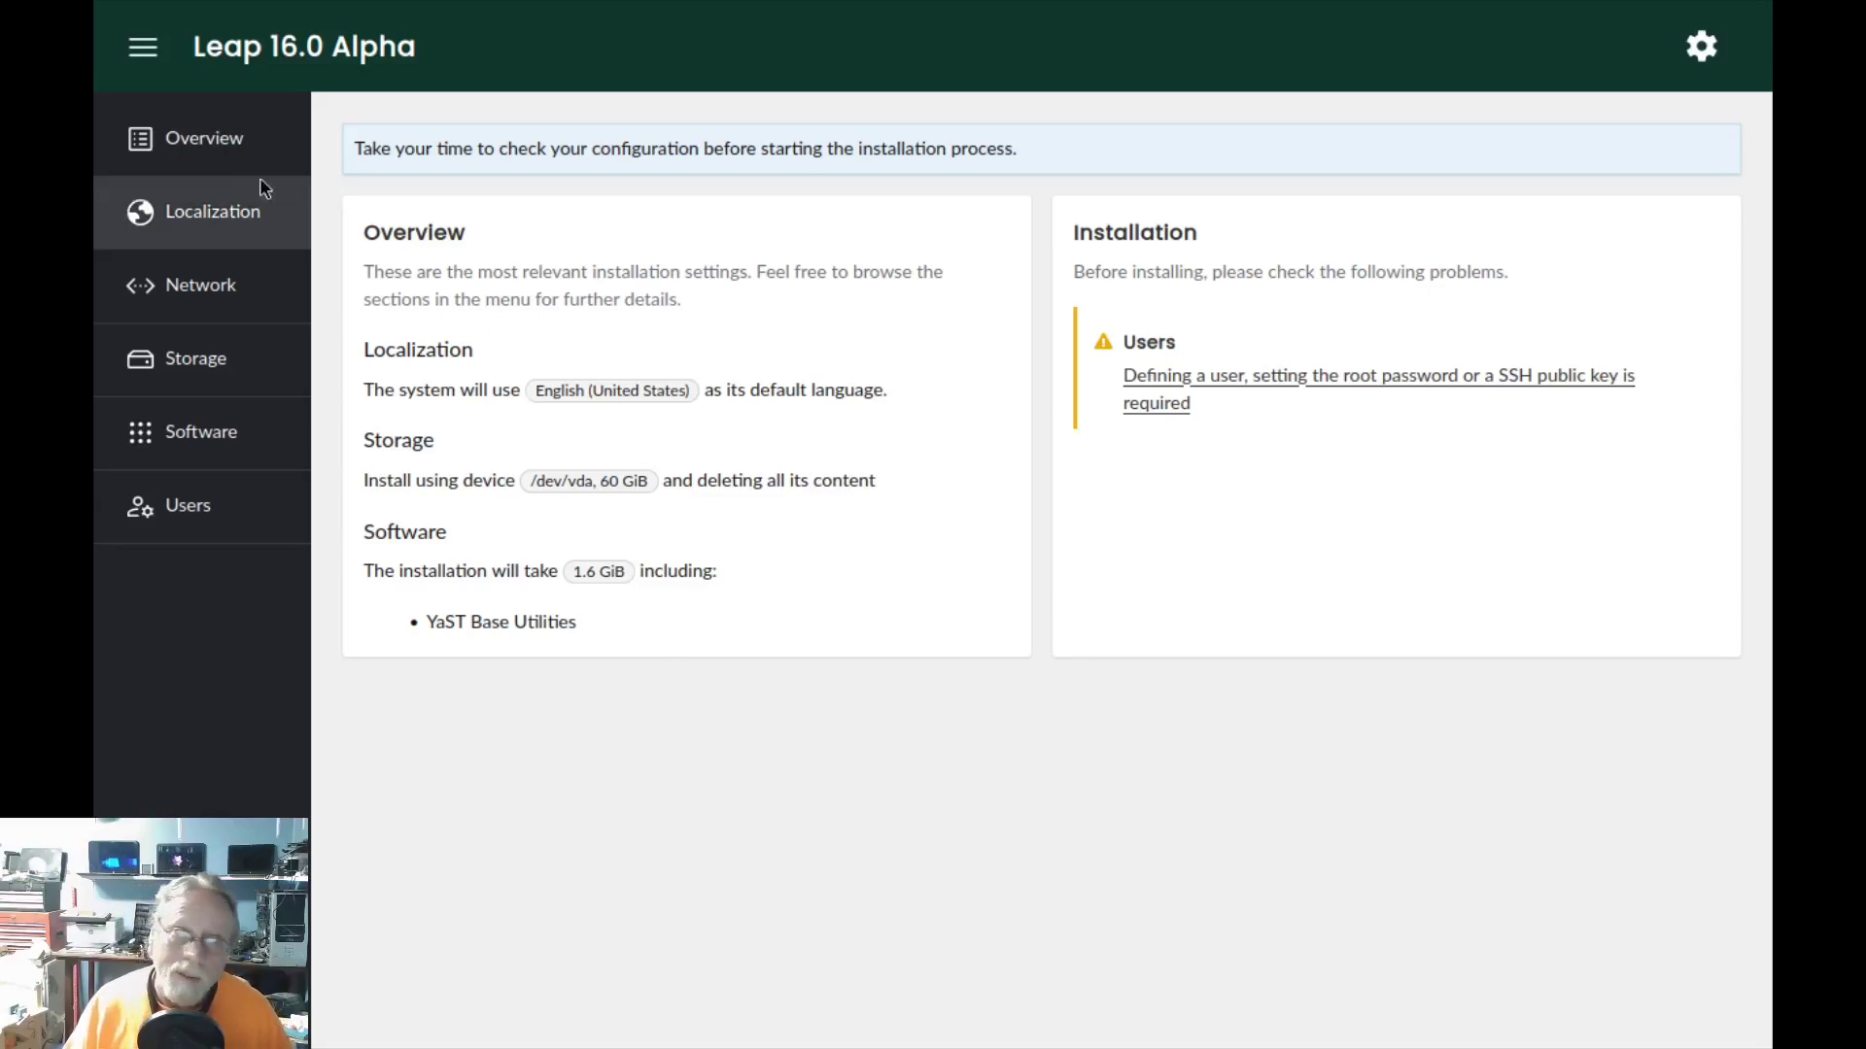
Step: Look through the Localization, Network, Storage and Software sections, and return to the installation overview
{"action": "left_click", "coordinate": [201, 216]}
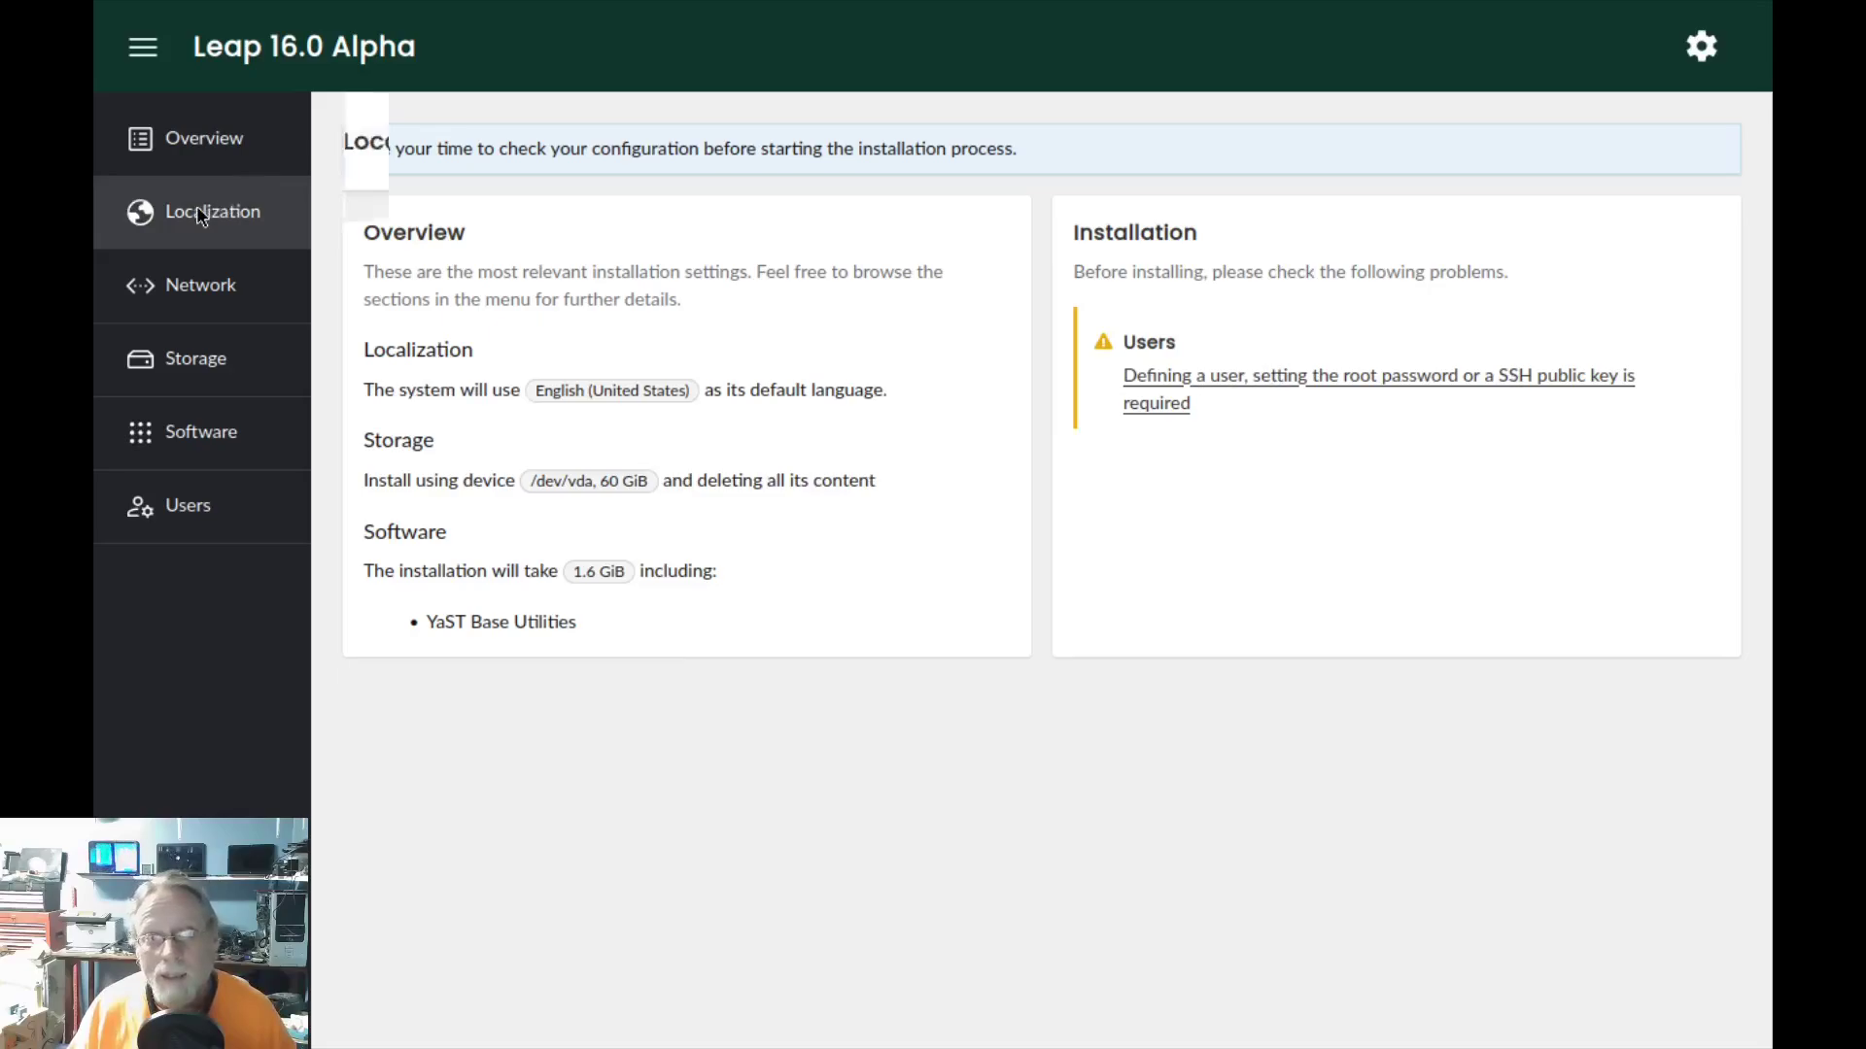
{"action": "left_click", "coordinate": [202, 284]}
{"action": "left_click", "coordinate": [190, 358]}
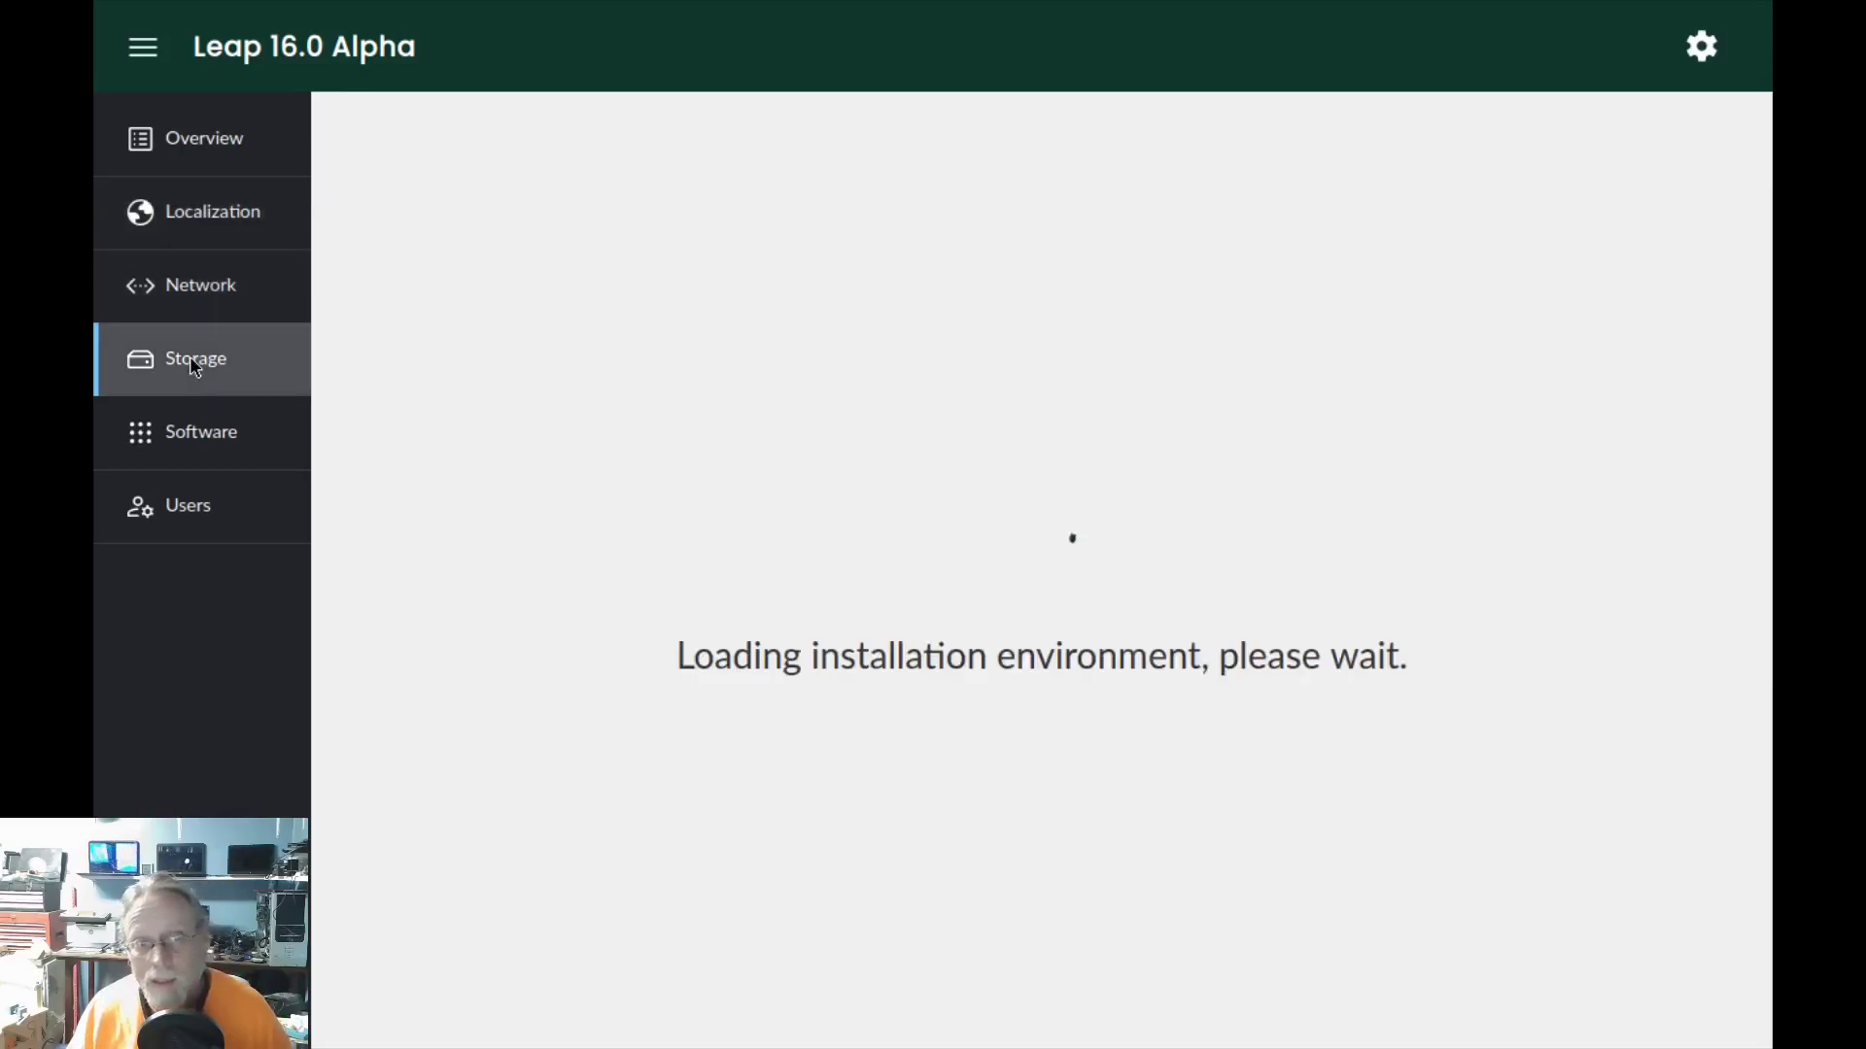
{"action": "left_click", "coordinate": [193, 420]}
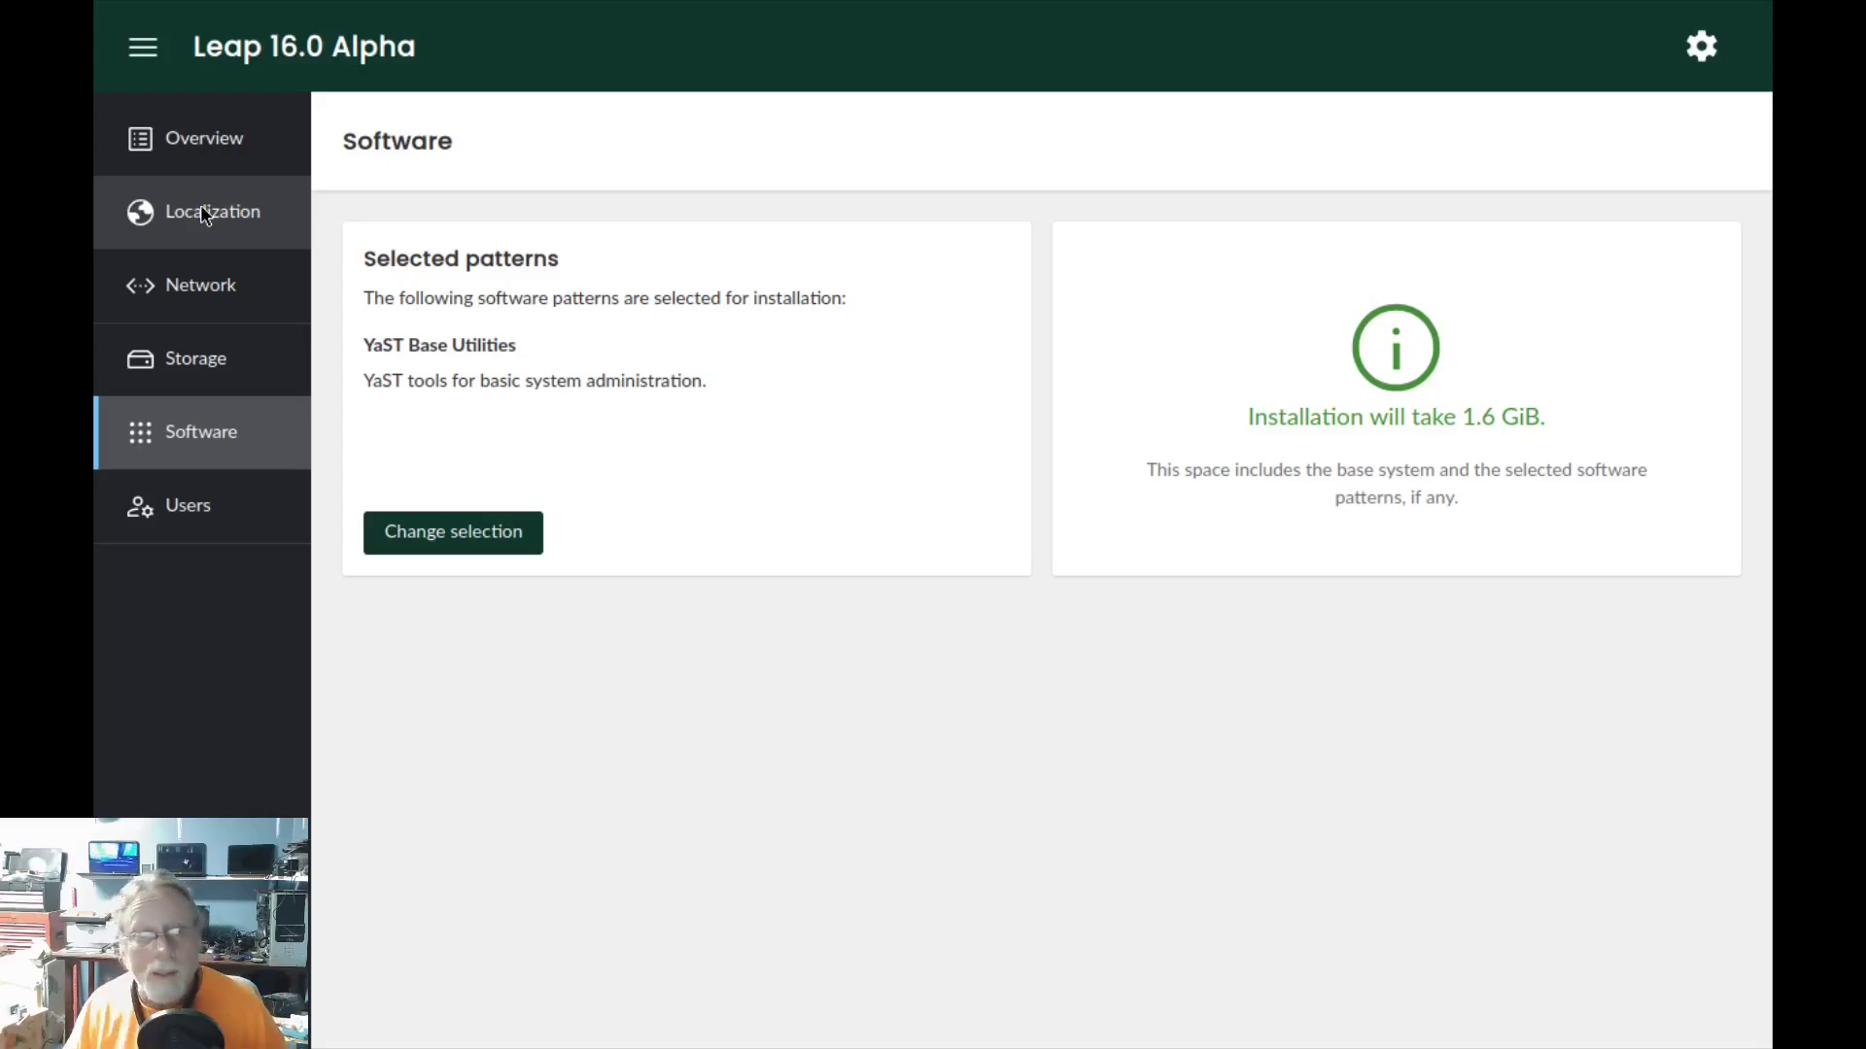
{"action": "left_click", "coordinate": [219, 147]}
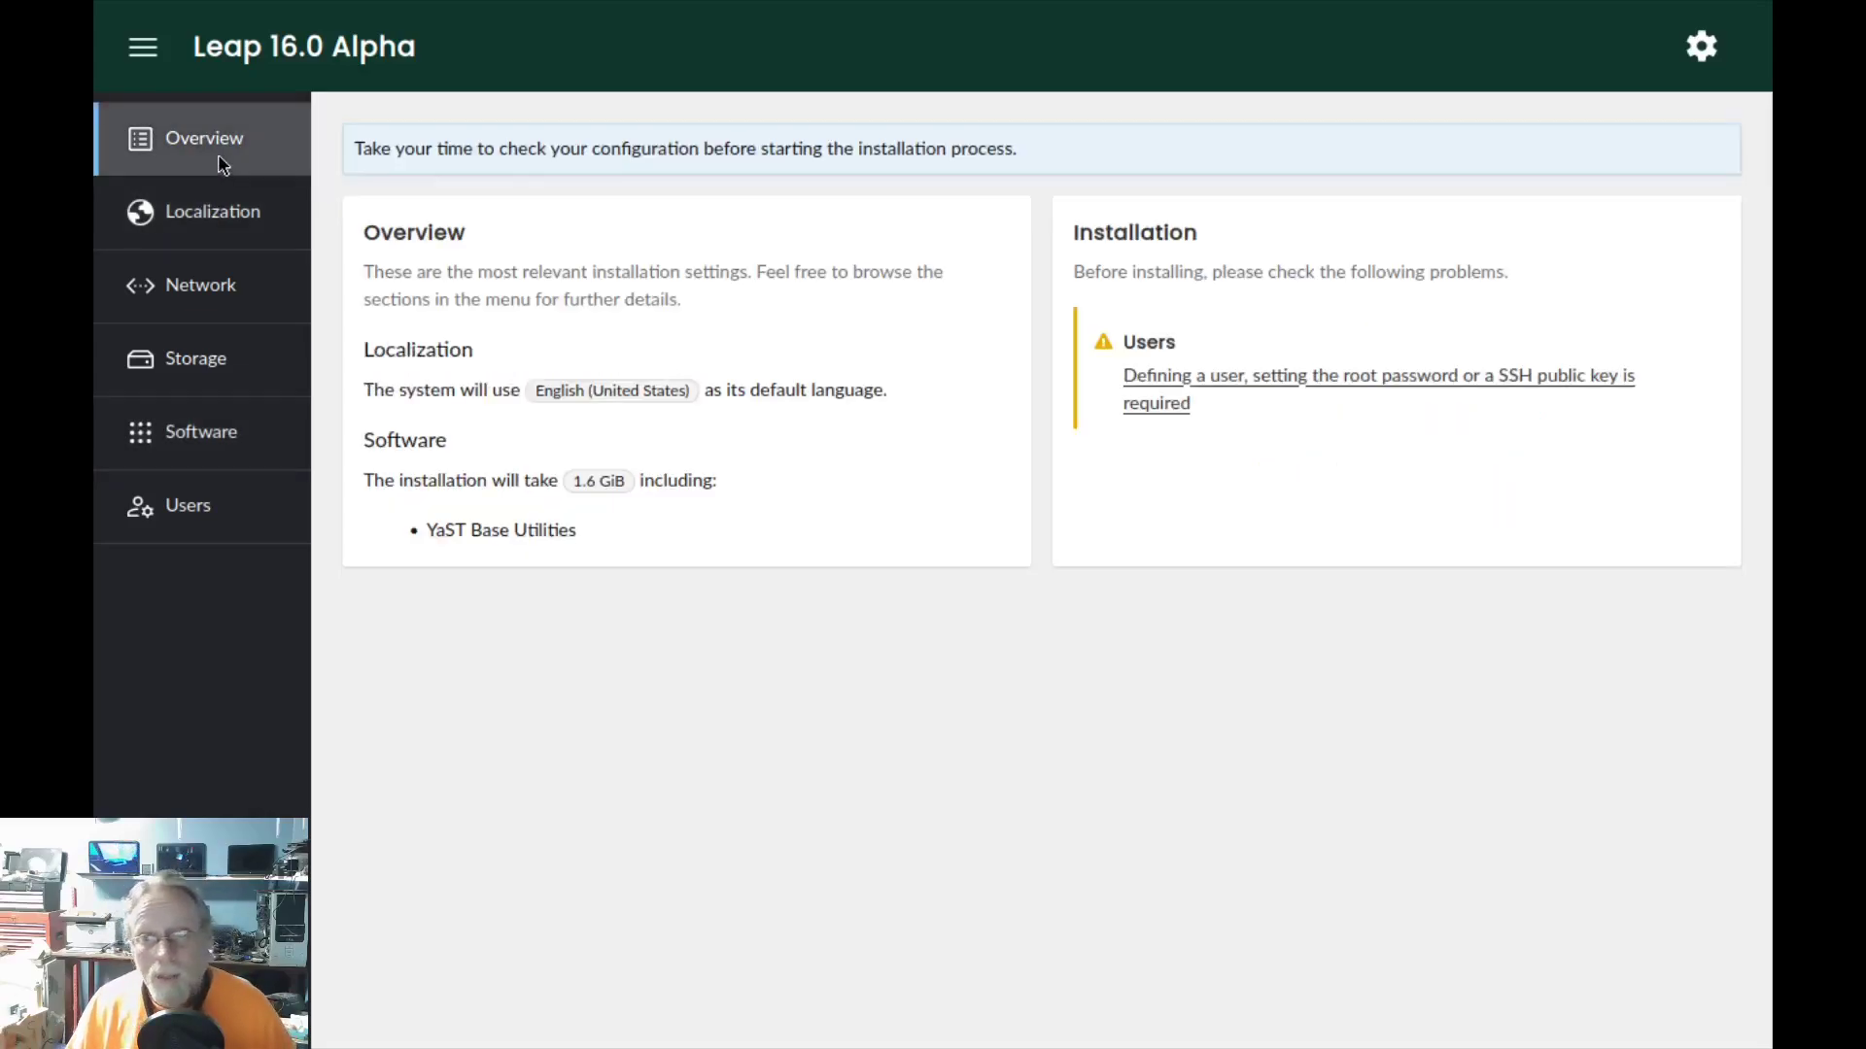
Step: Set the system's time zone to Americas-New York in the localization settings, filtering the list by "new yo"
{"action": "left_click", "coordinate": [224, 216]}
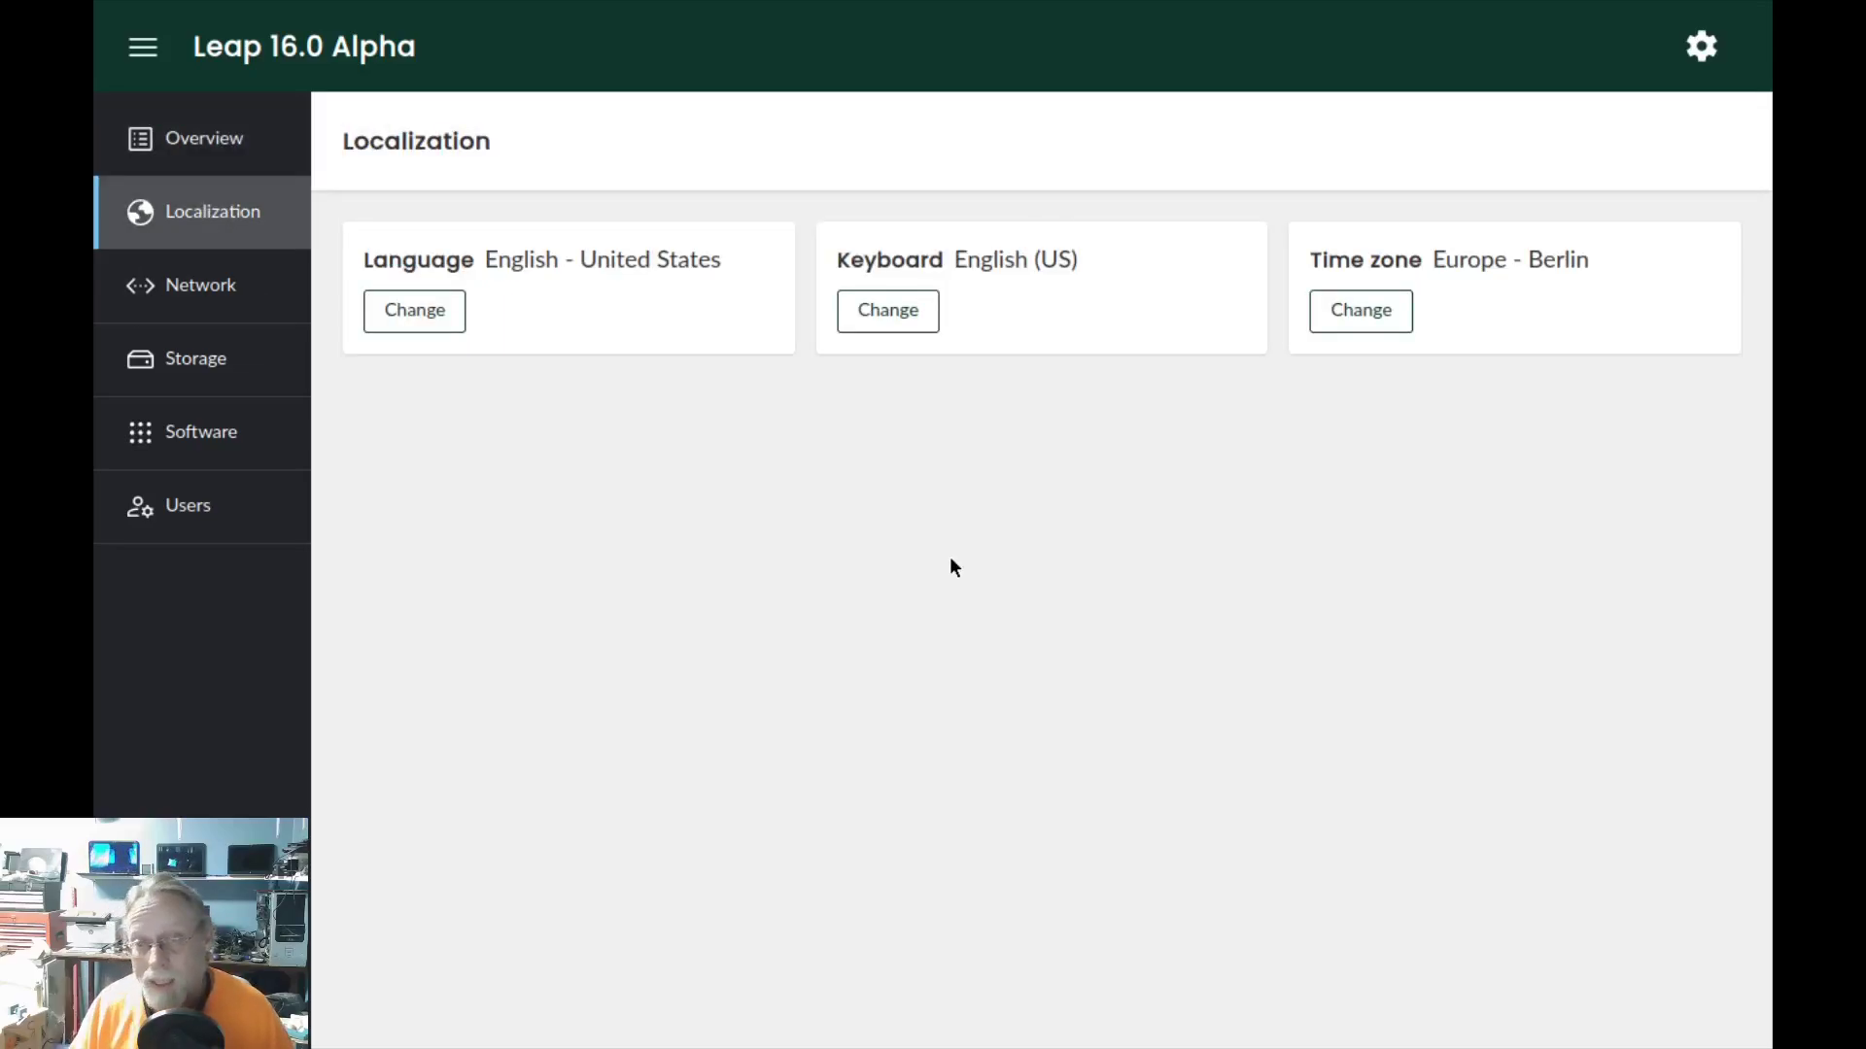
{"action": "left_click", "coordinate": [1357, 303]}
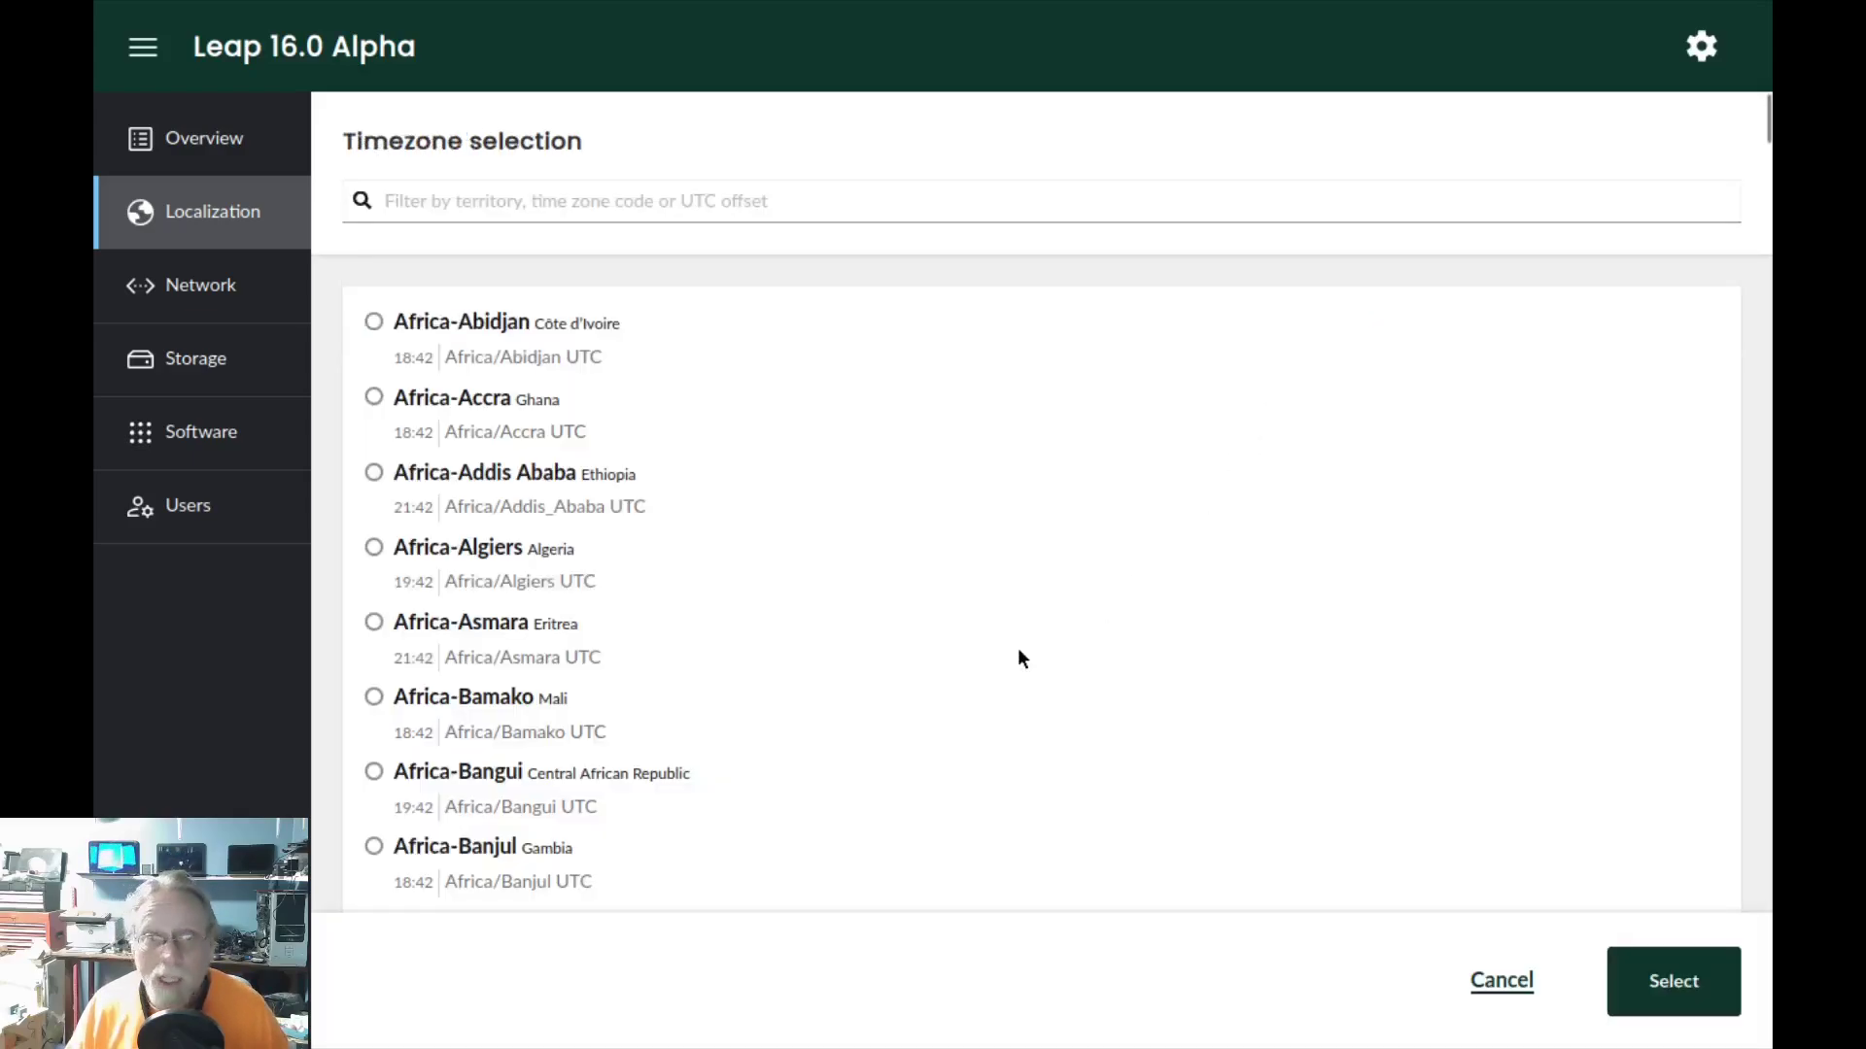
{"action": "left_click", "coordinate": [736, 206]}
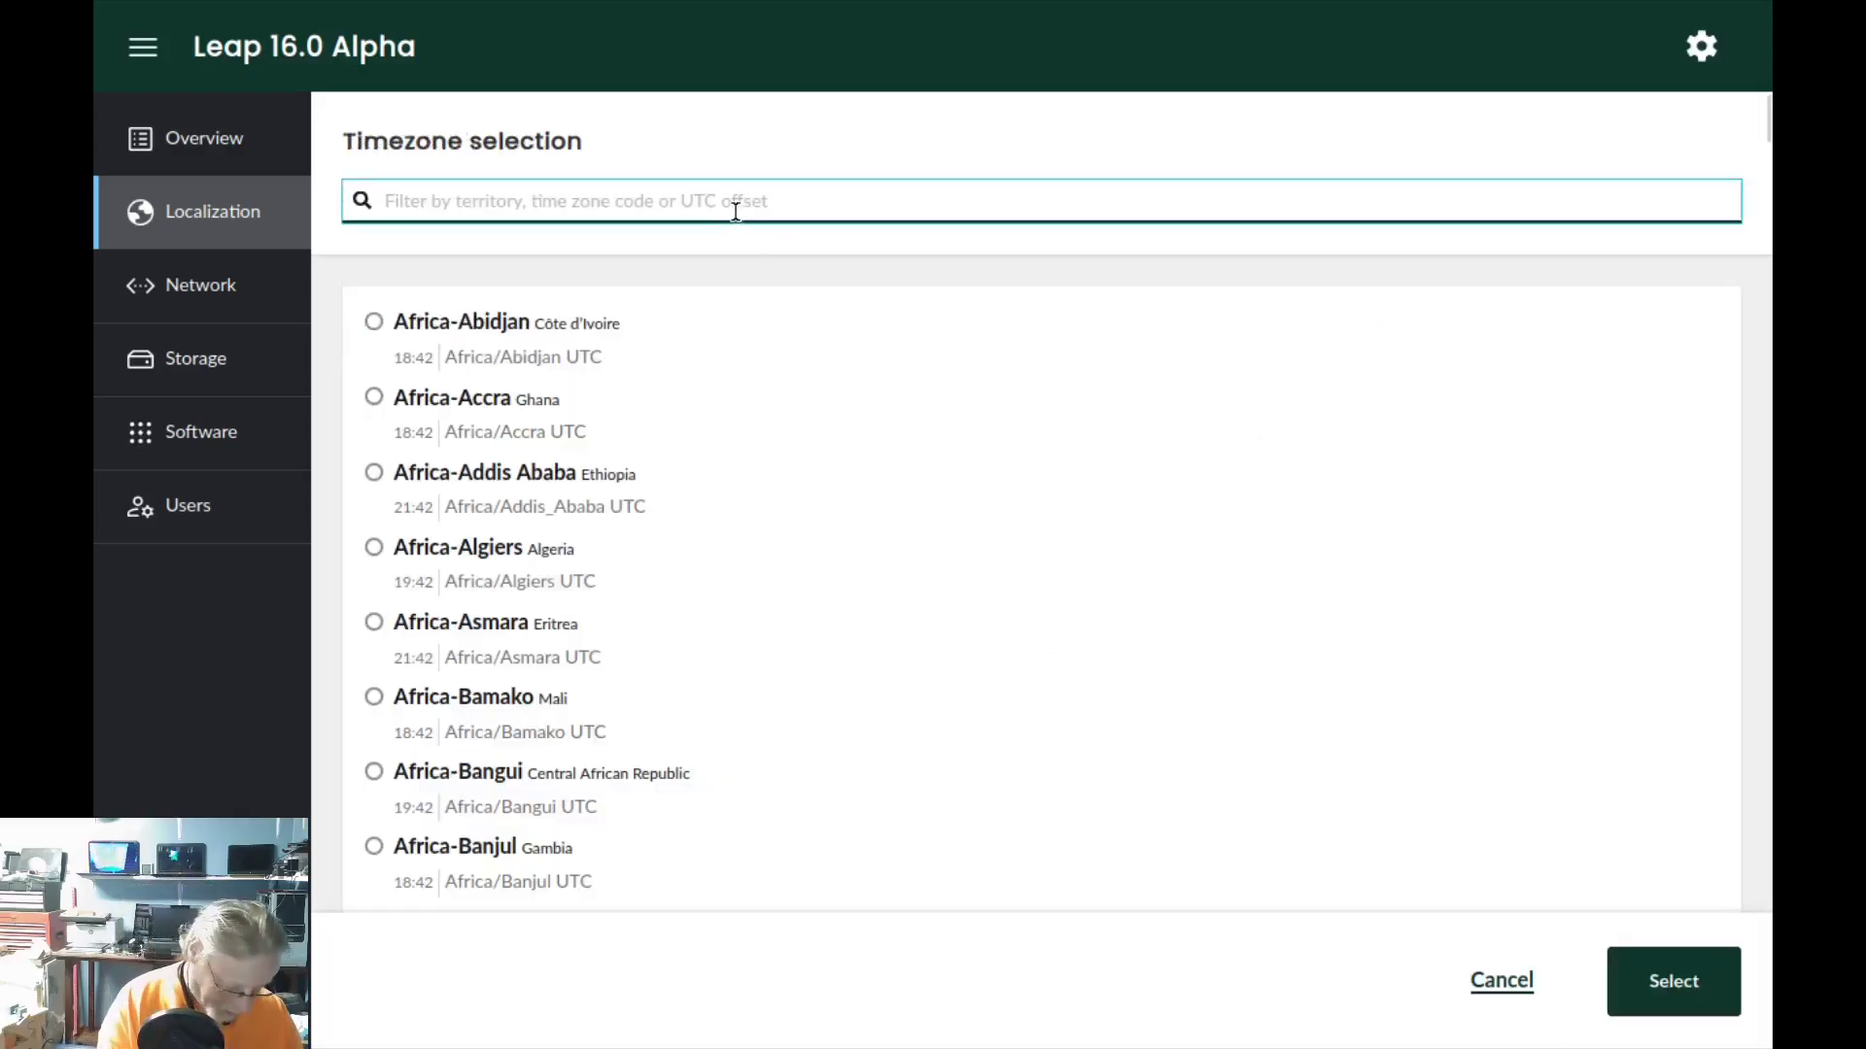
{"action": "type", "text": "new you"}
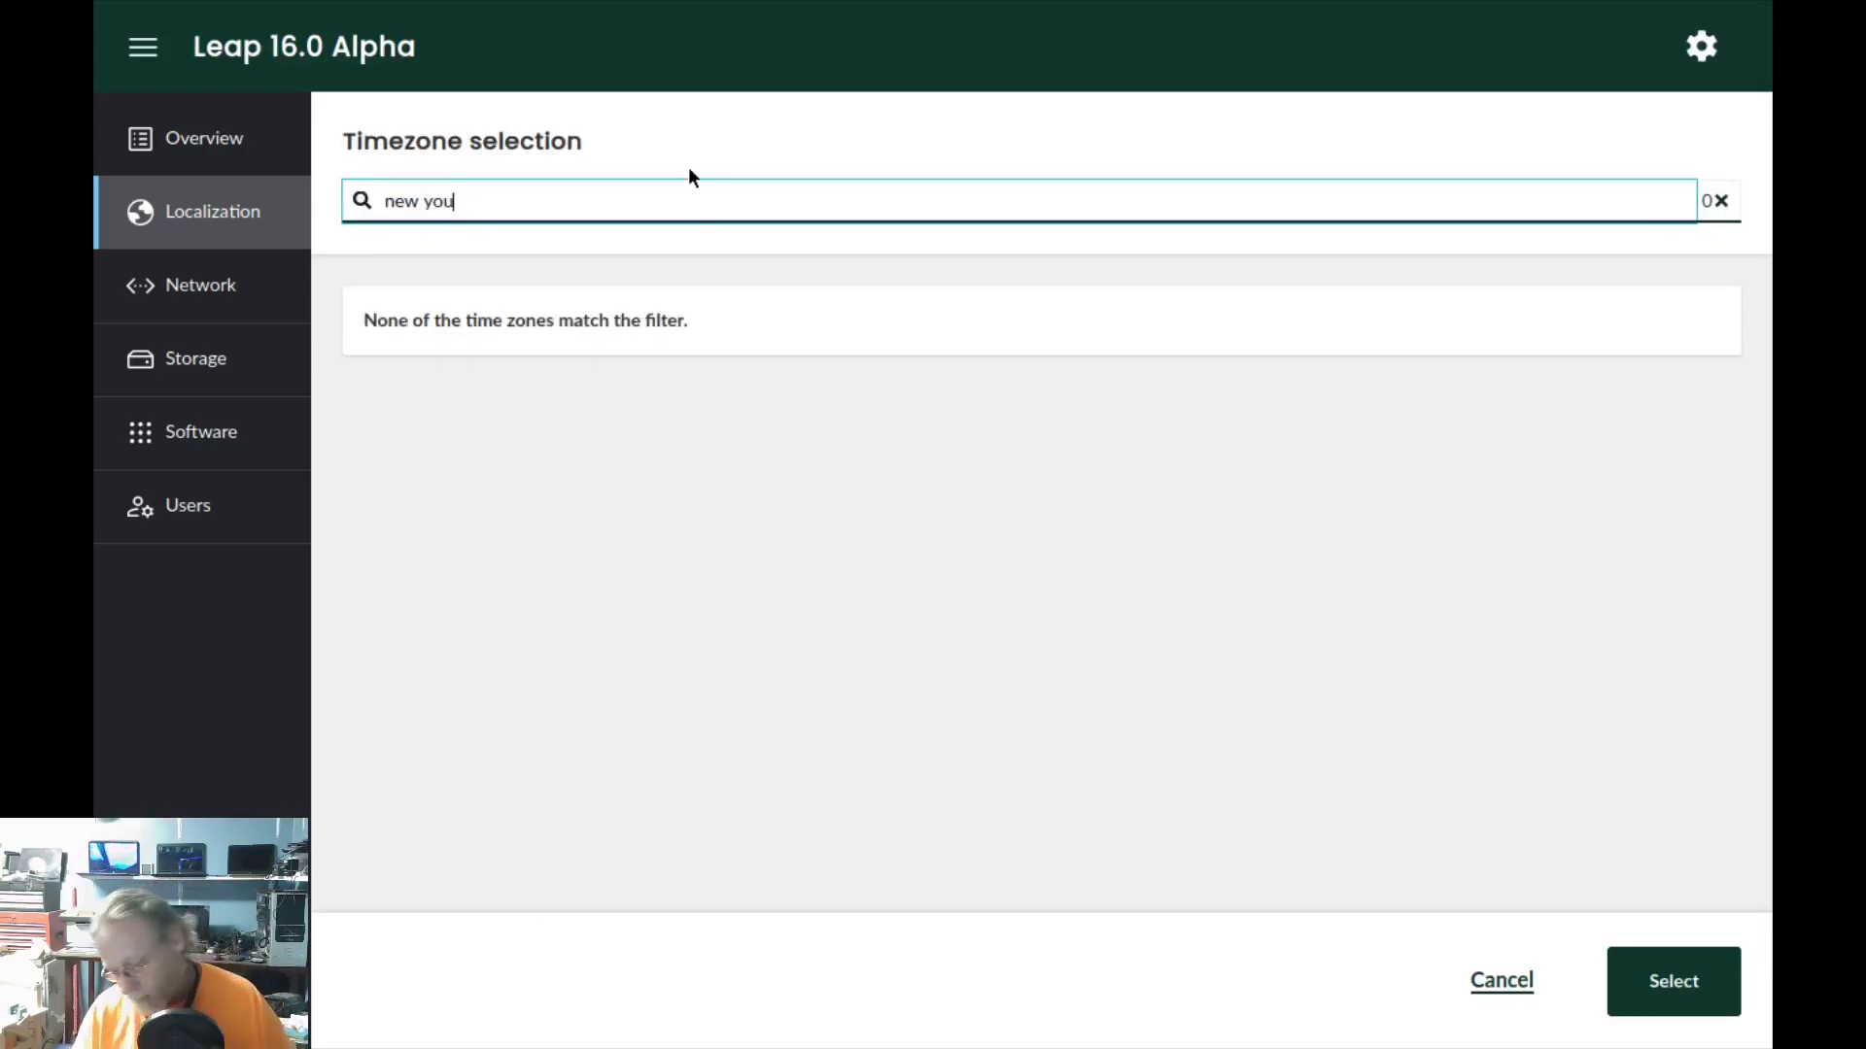
{"action": "key", "text": "BackSpace"}
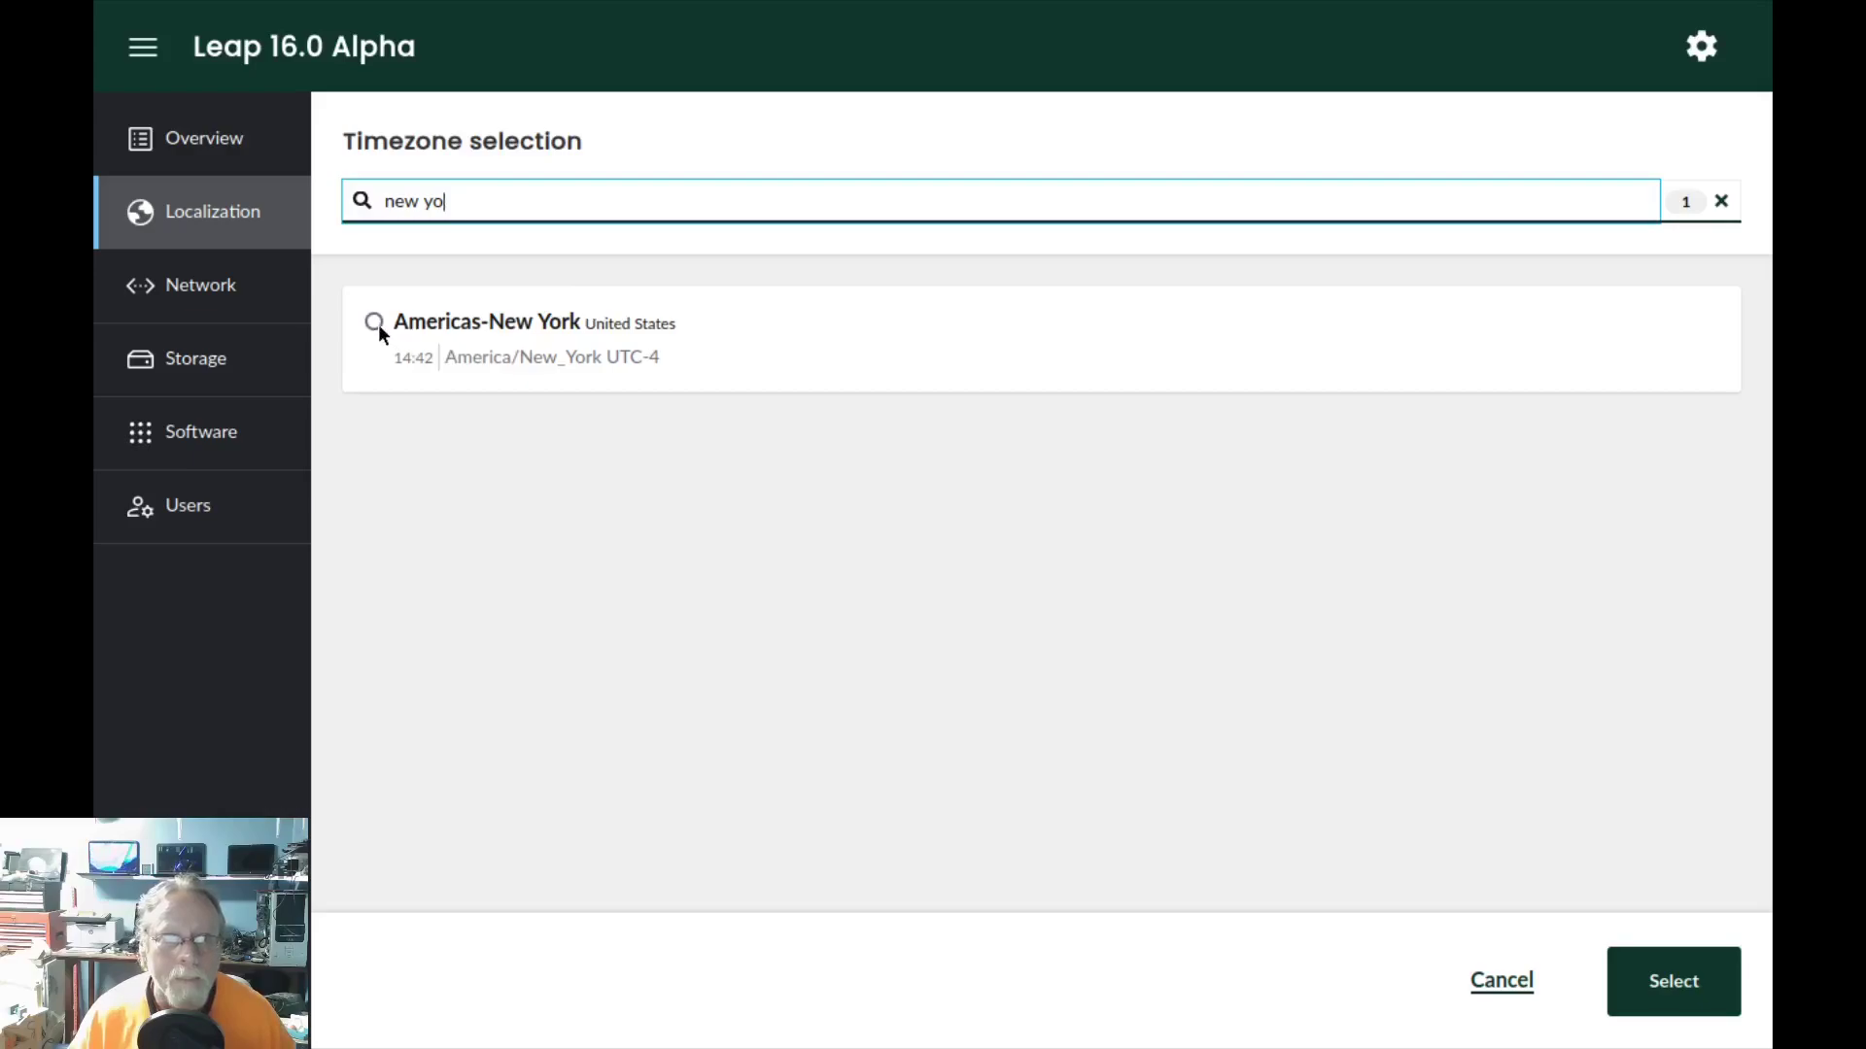
{"action": "left_click", "coordinate": [375, 323]}
{"action": "left_click", "coordinate": [1658, 980]}
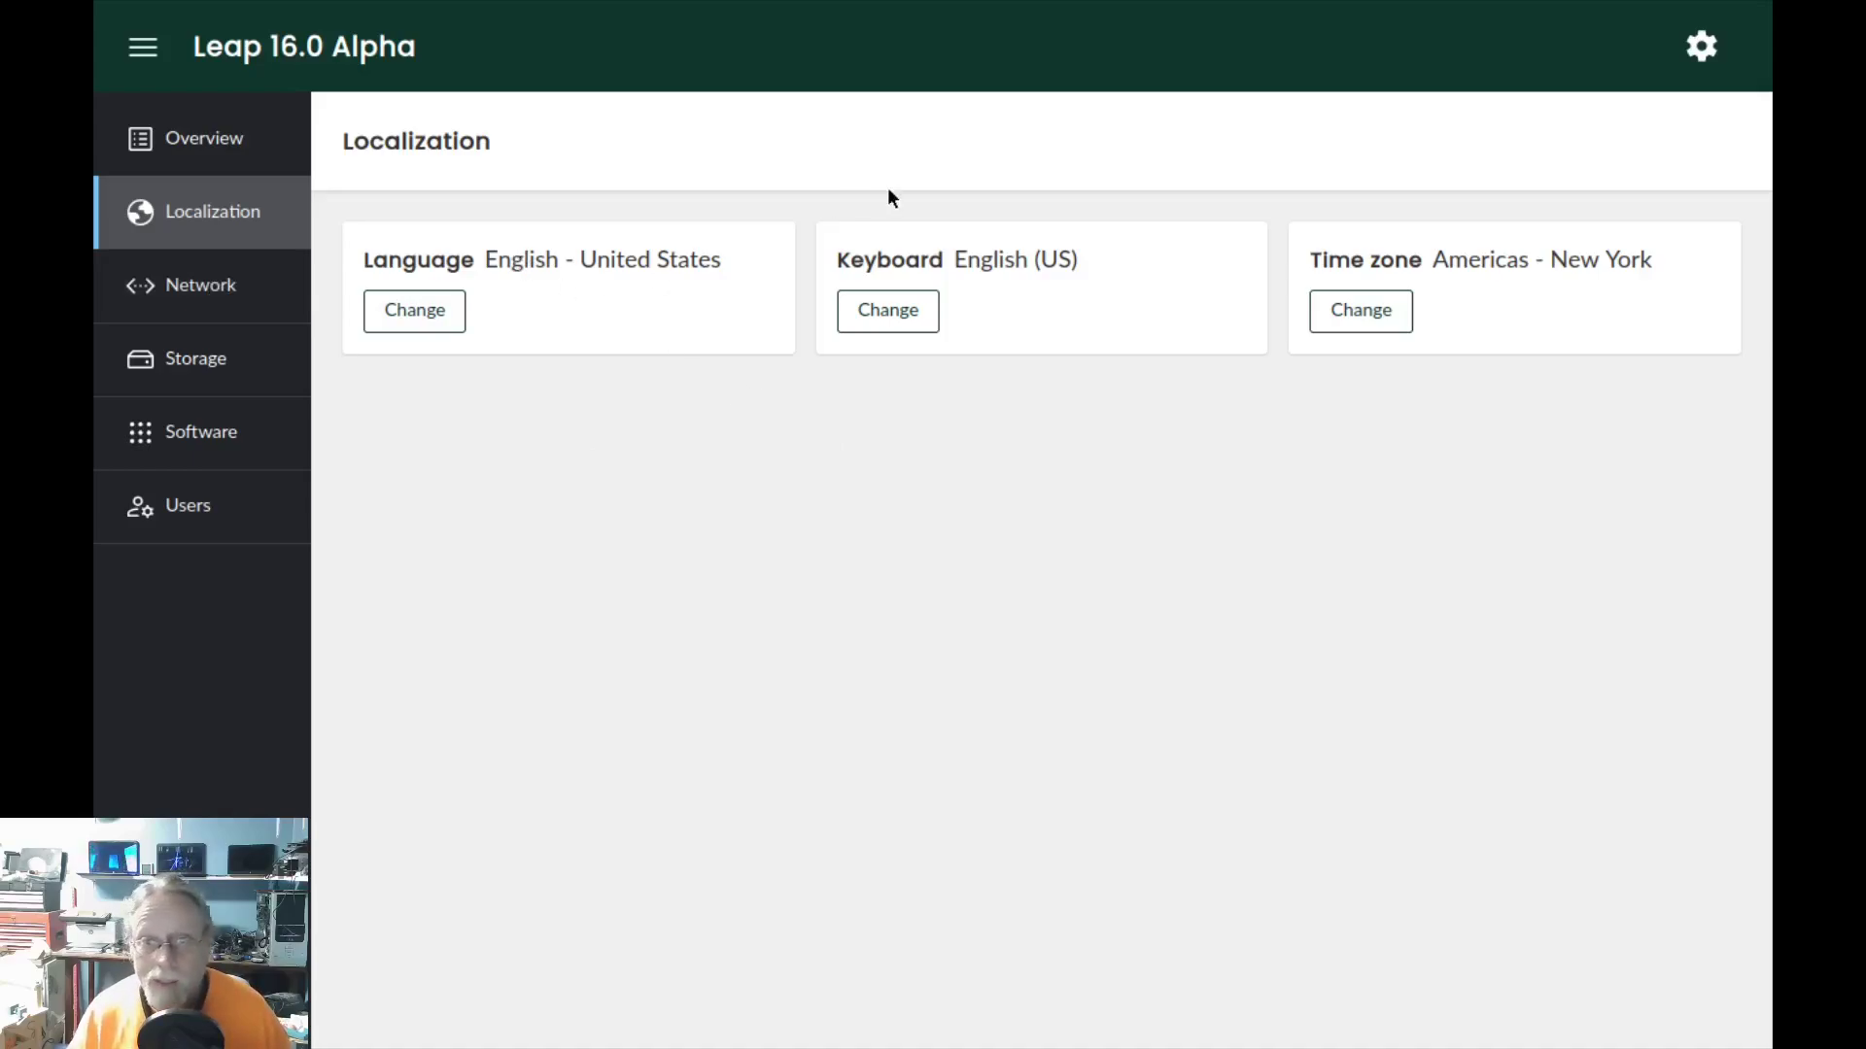
Step: Review the network connections and the storage section's partitions and file systems, including what affects the automatic swap size
{"action": "left_click", "coordinate": [208, 284]}
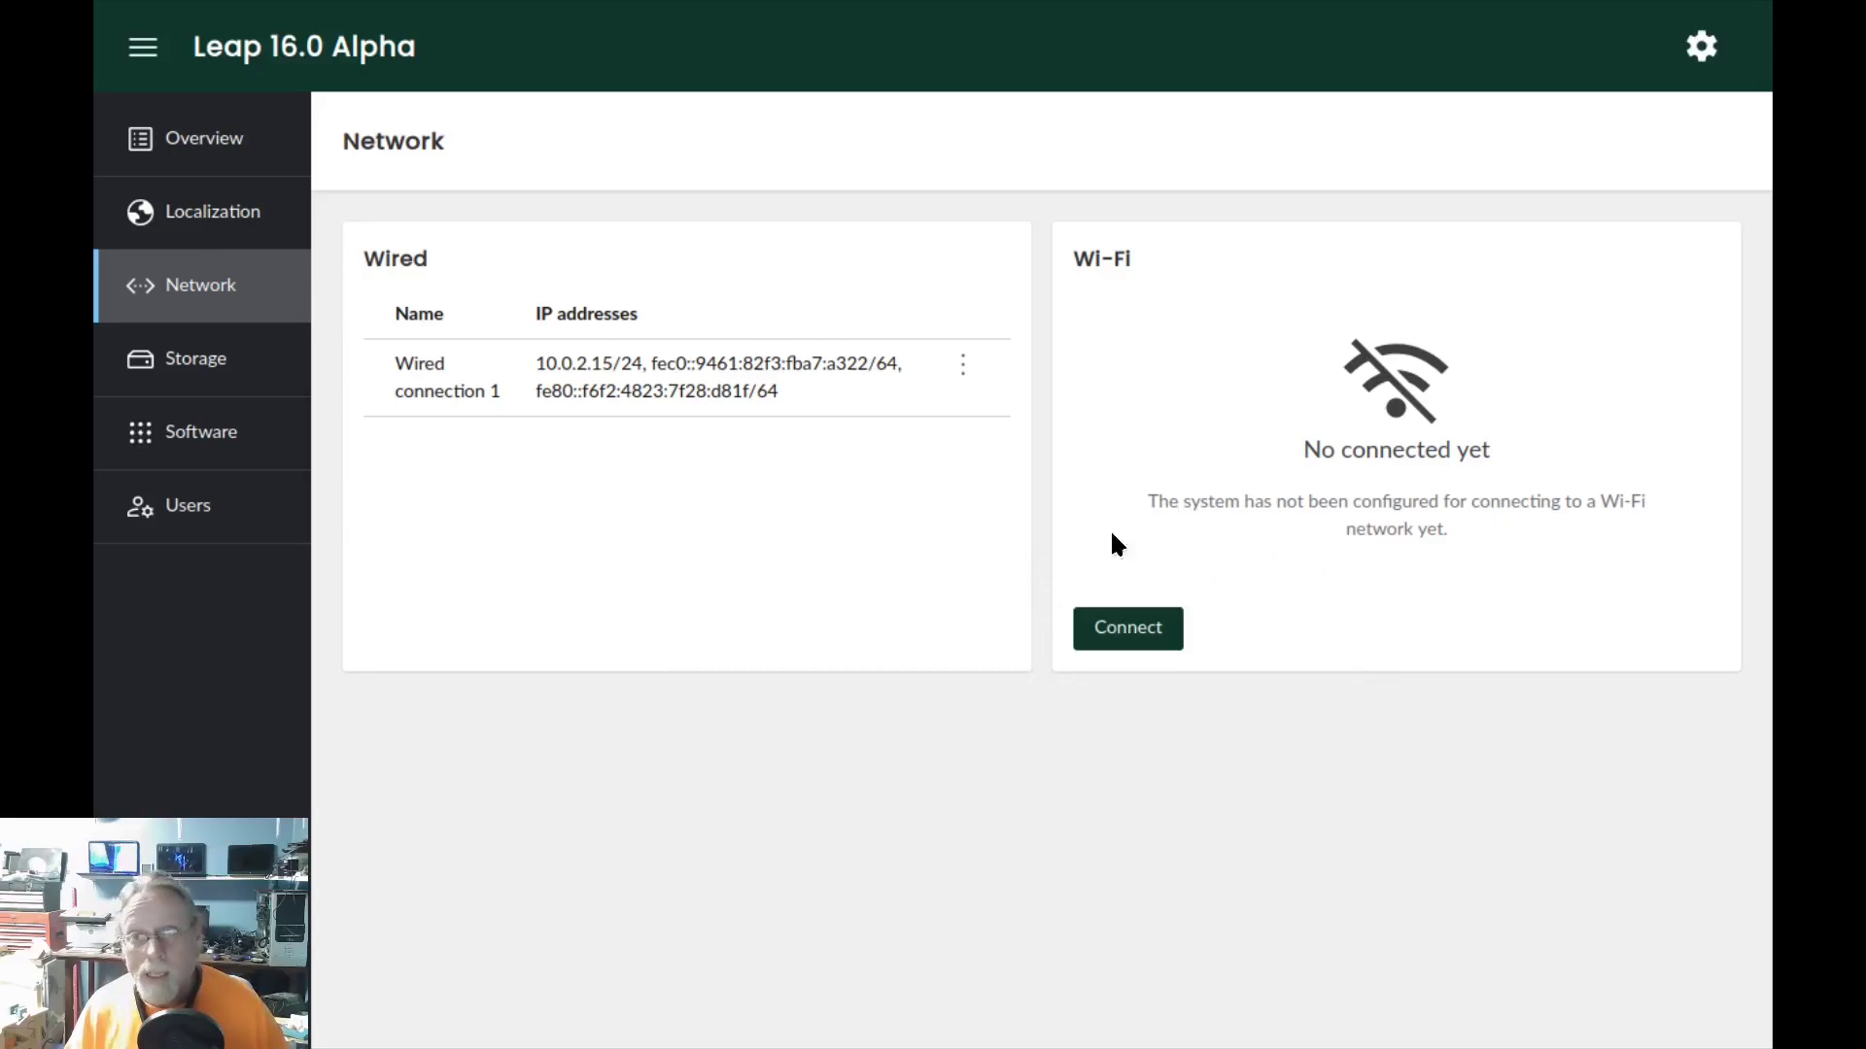
{"action": "left_click", "coordinate": [214, 370]}
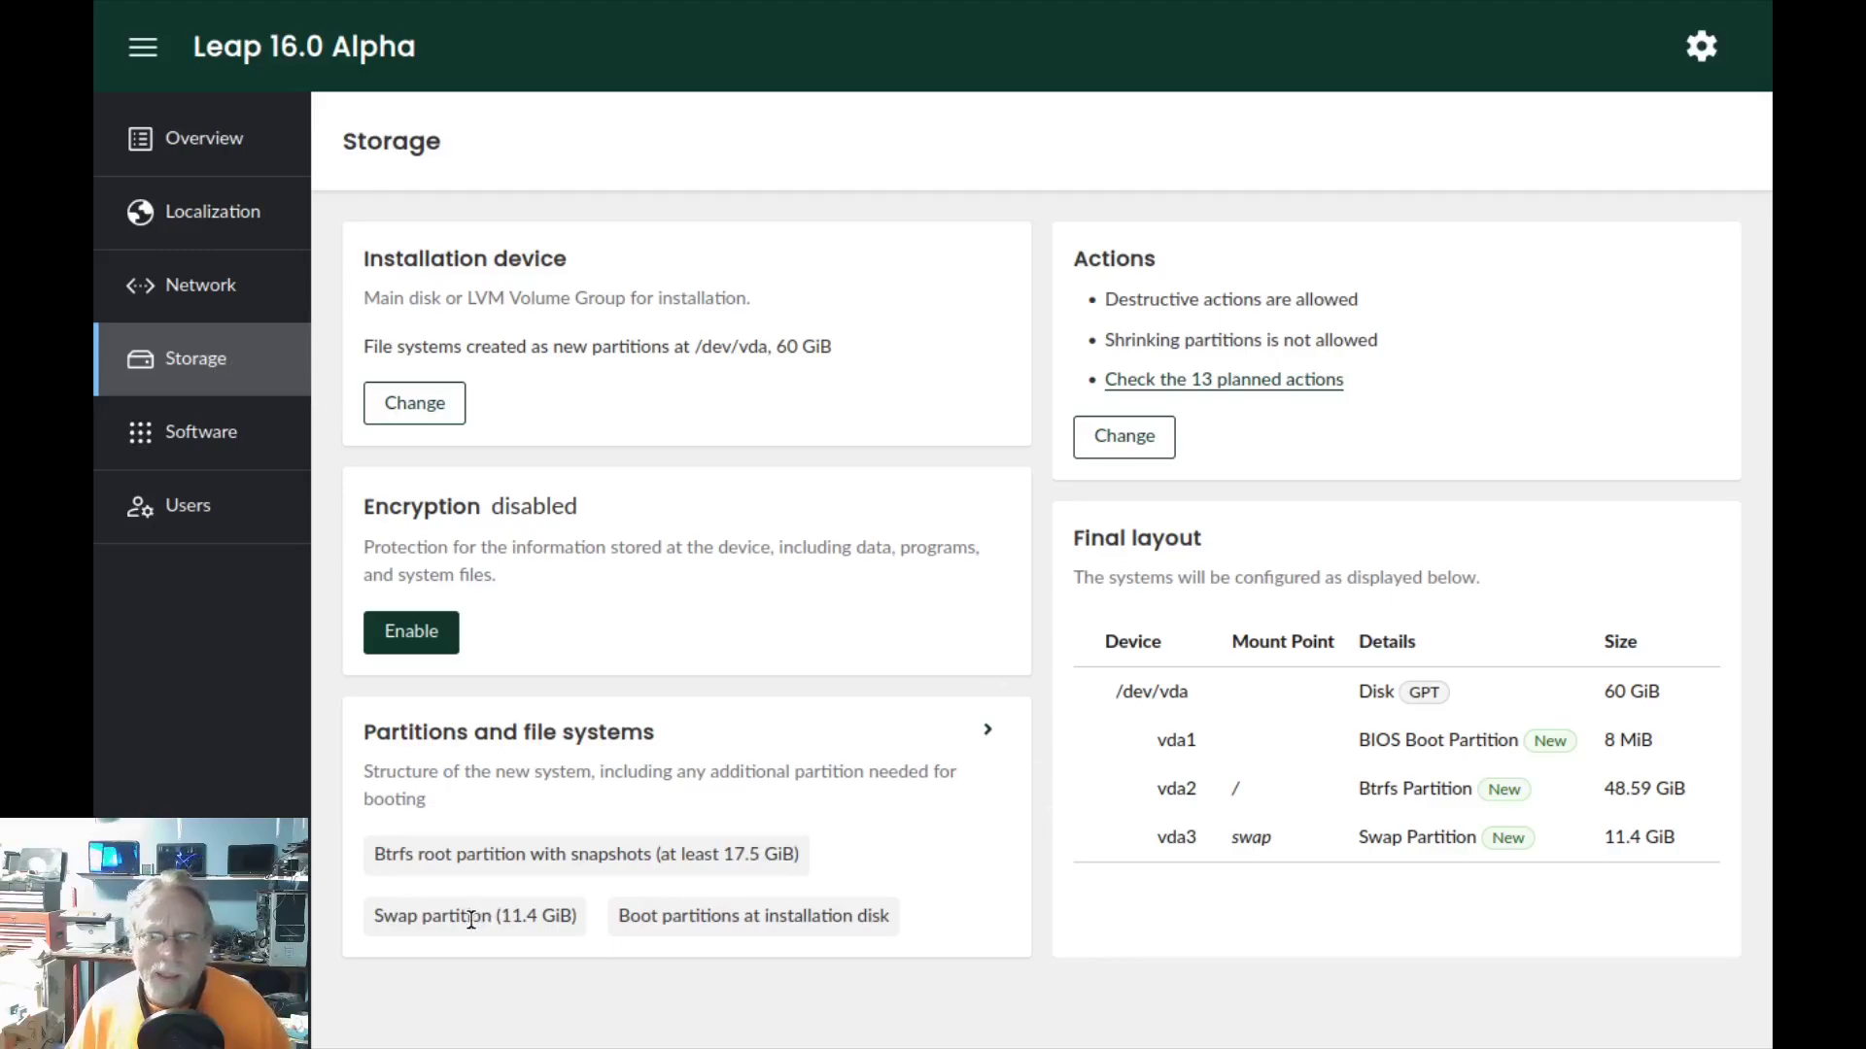
{"action": "left_click", "coordinate": [989, 731]}
{"action": "scroll", "coordinate": [983, 778], "scroll_direction": "down", "scroll_amount": 4}
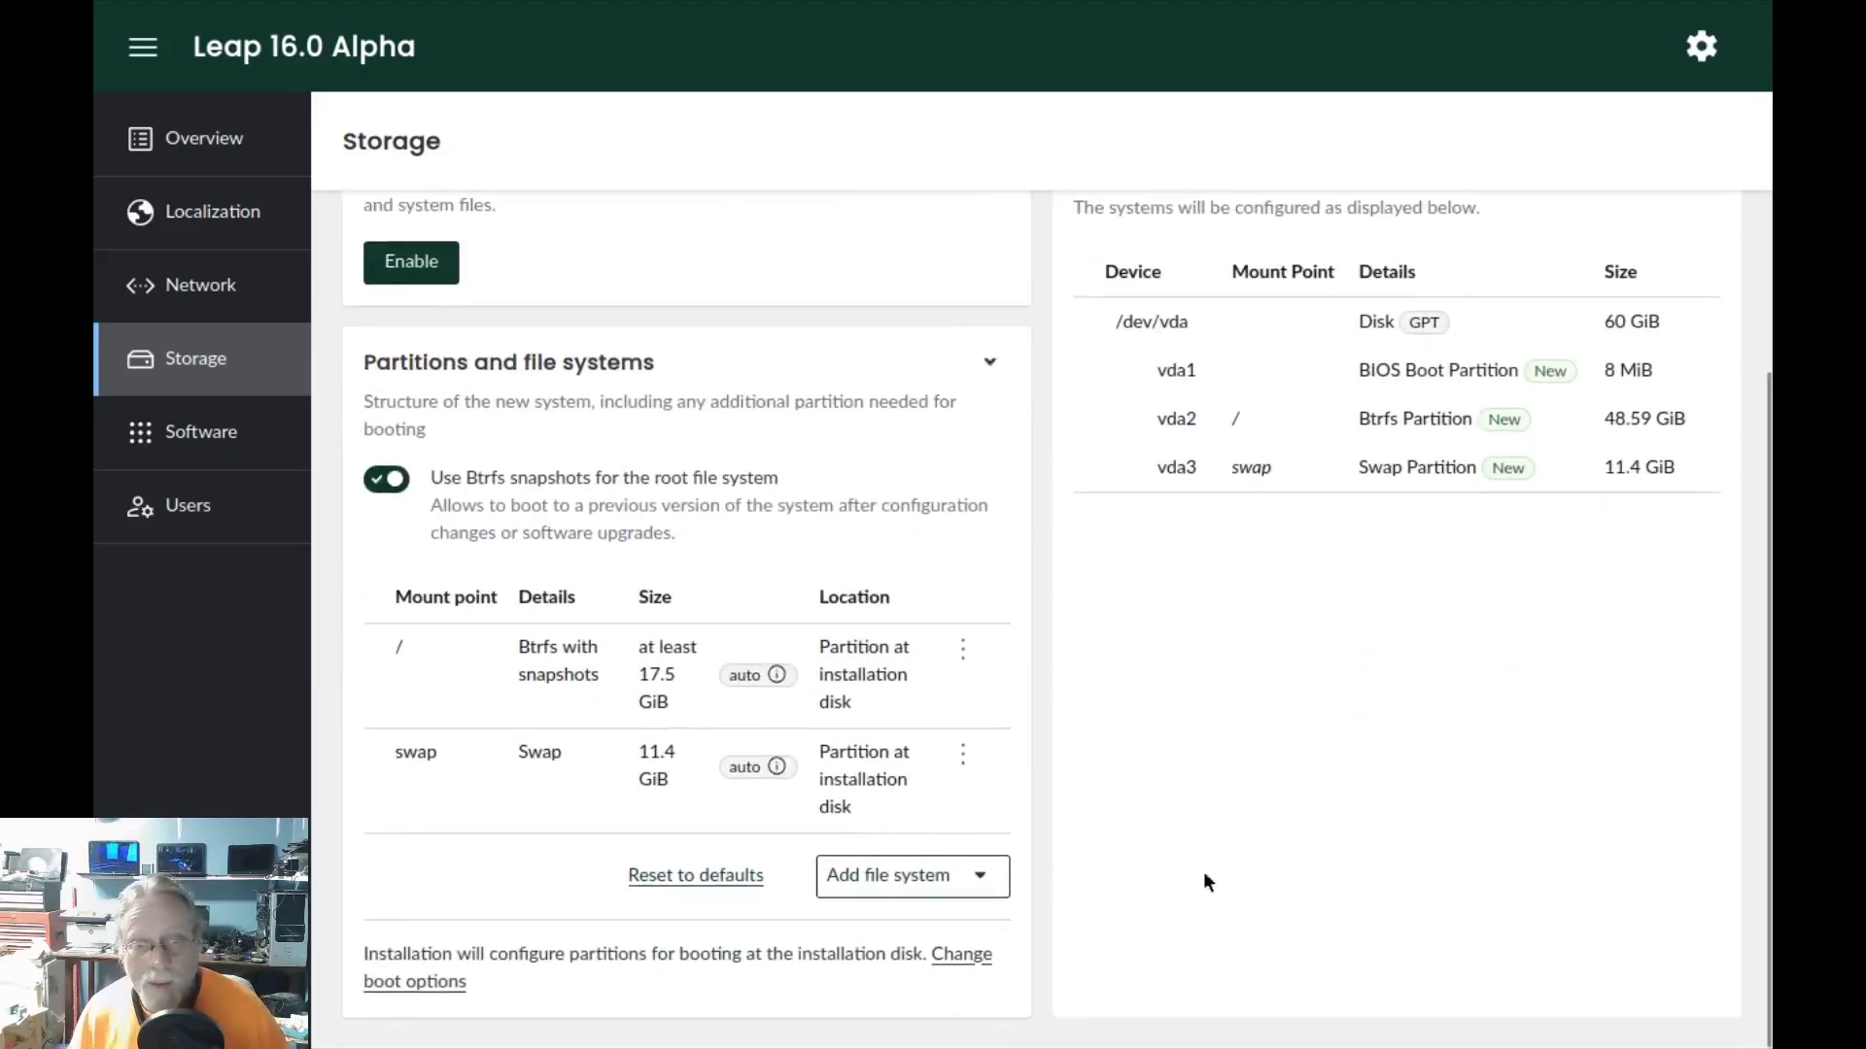
{"action": "left_click", "coordinate": [777, 765]}
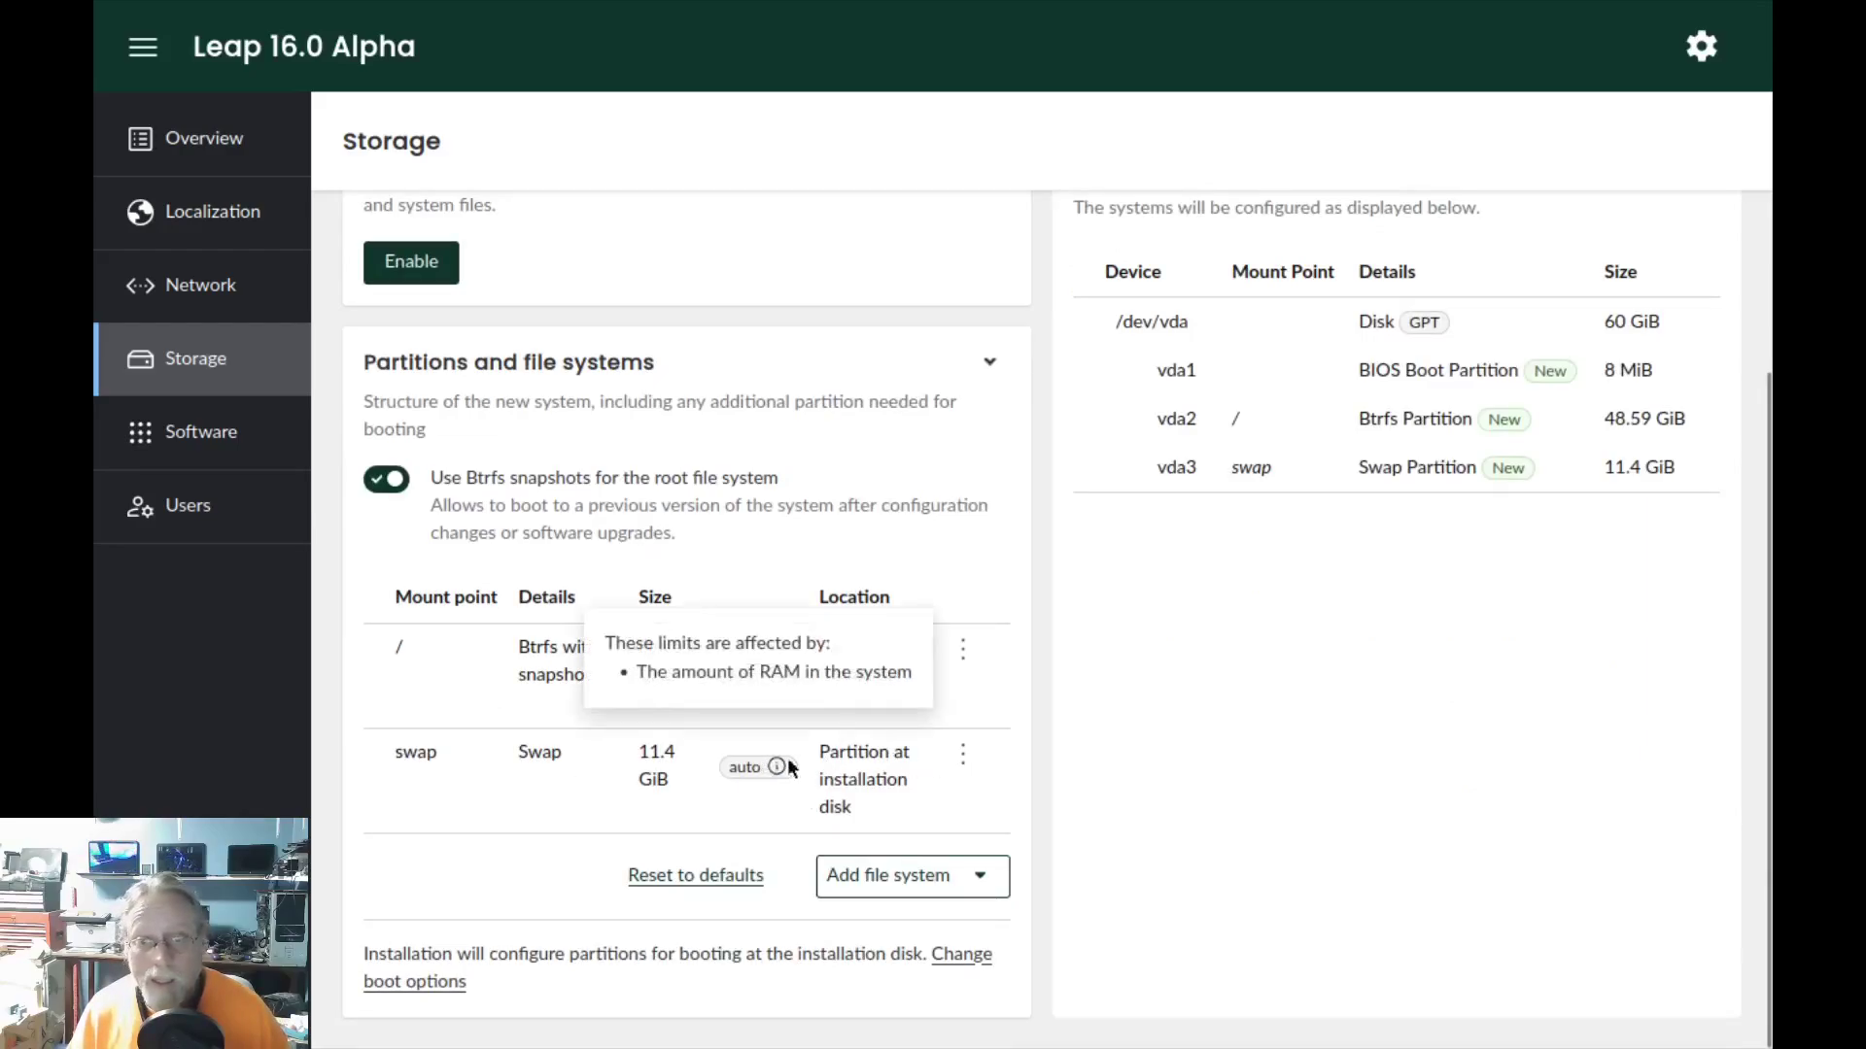
Step: Open the swap file system for editing and accept it with the Auto size option
{"action": "left_click", "coordinate": [962, 753]}
{"action": "left_click", "coordinate": [962, 752]}
{"action": "left_click", "coordinate": [963, 750]}
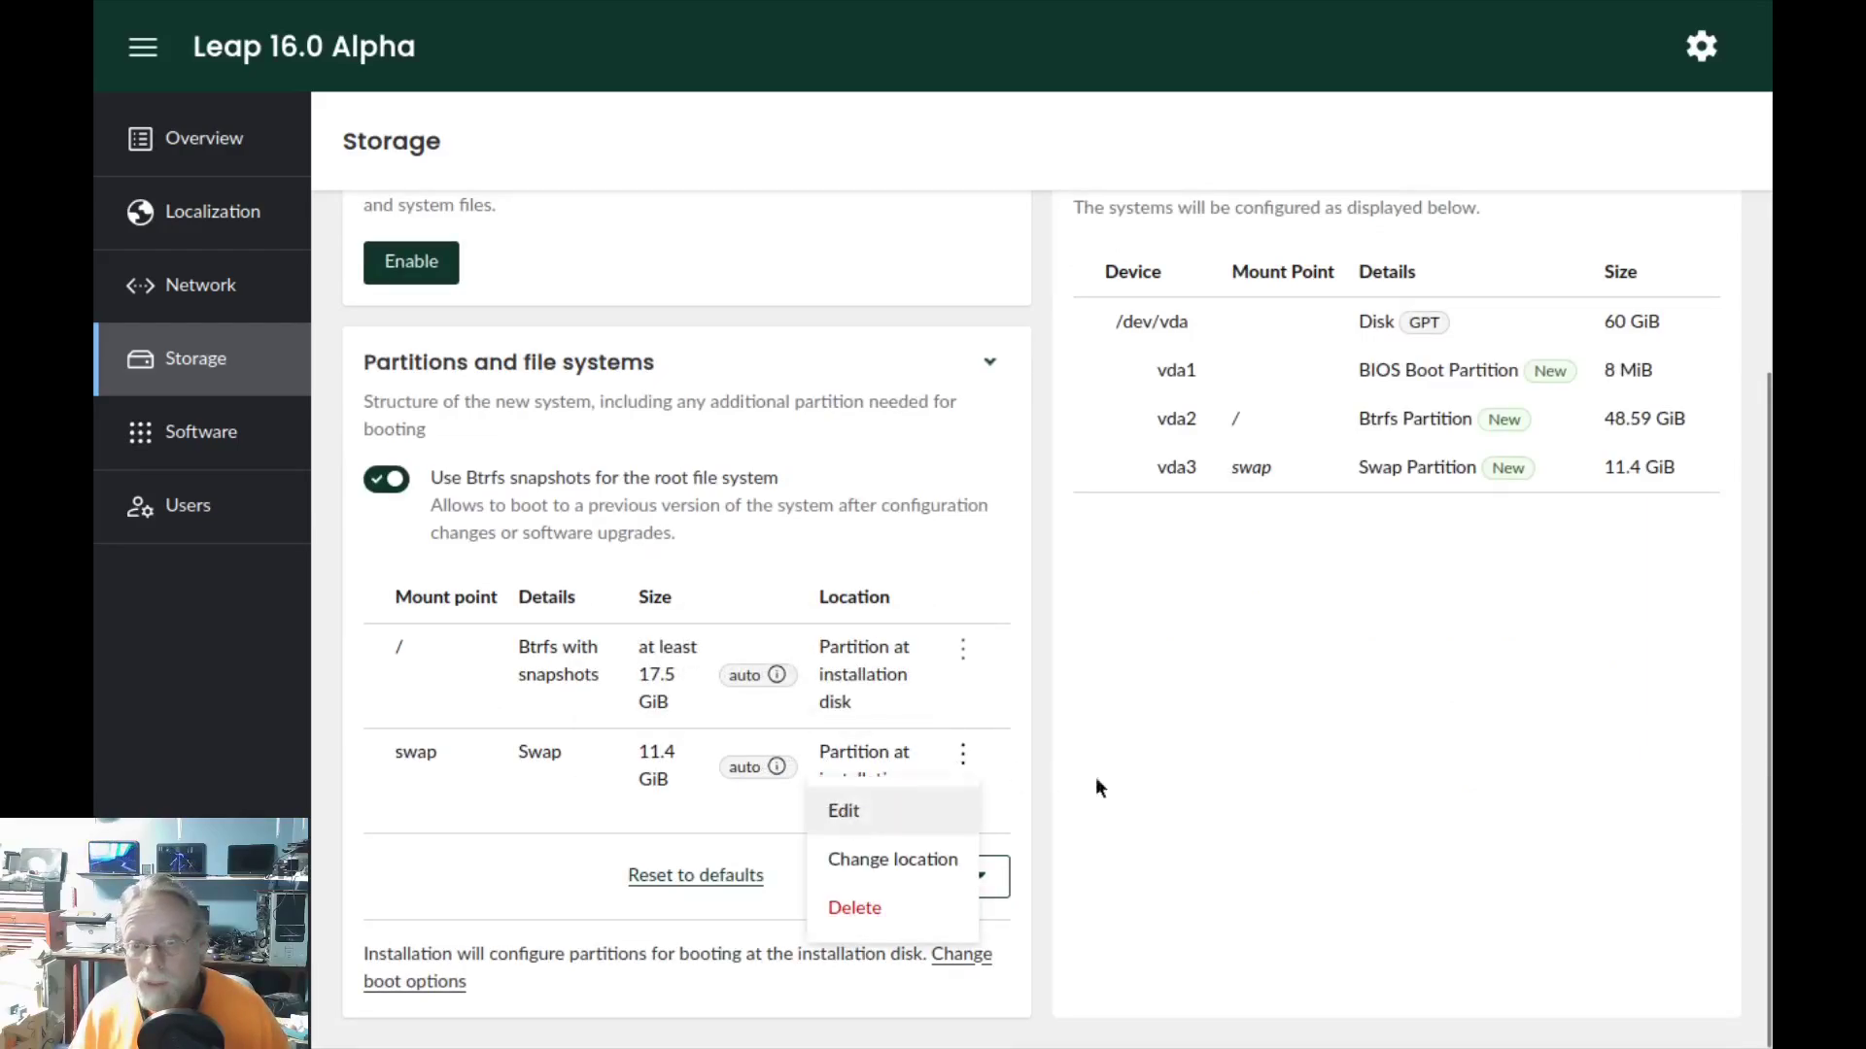
{"action": "key", "text": "Return"}
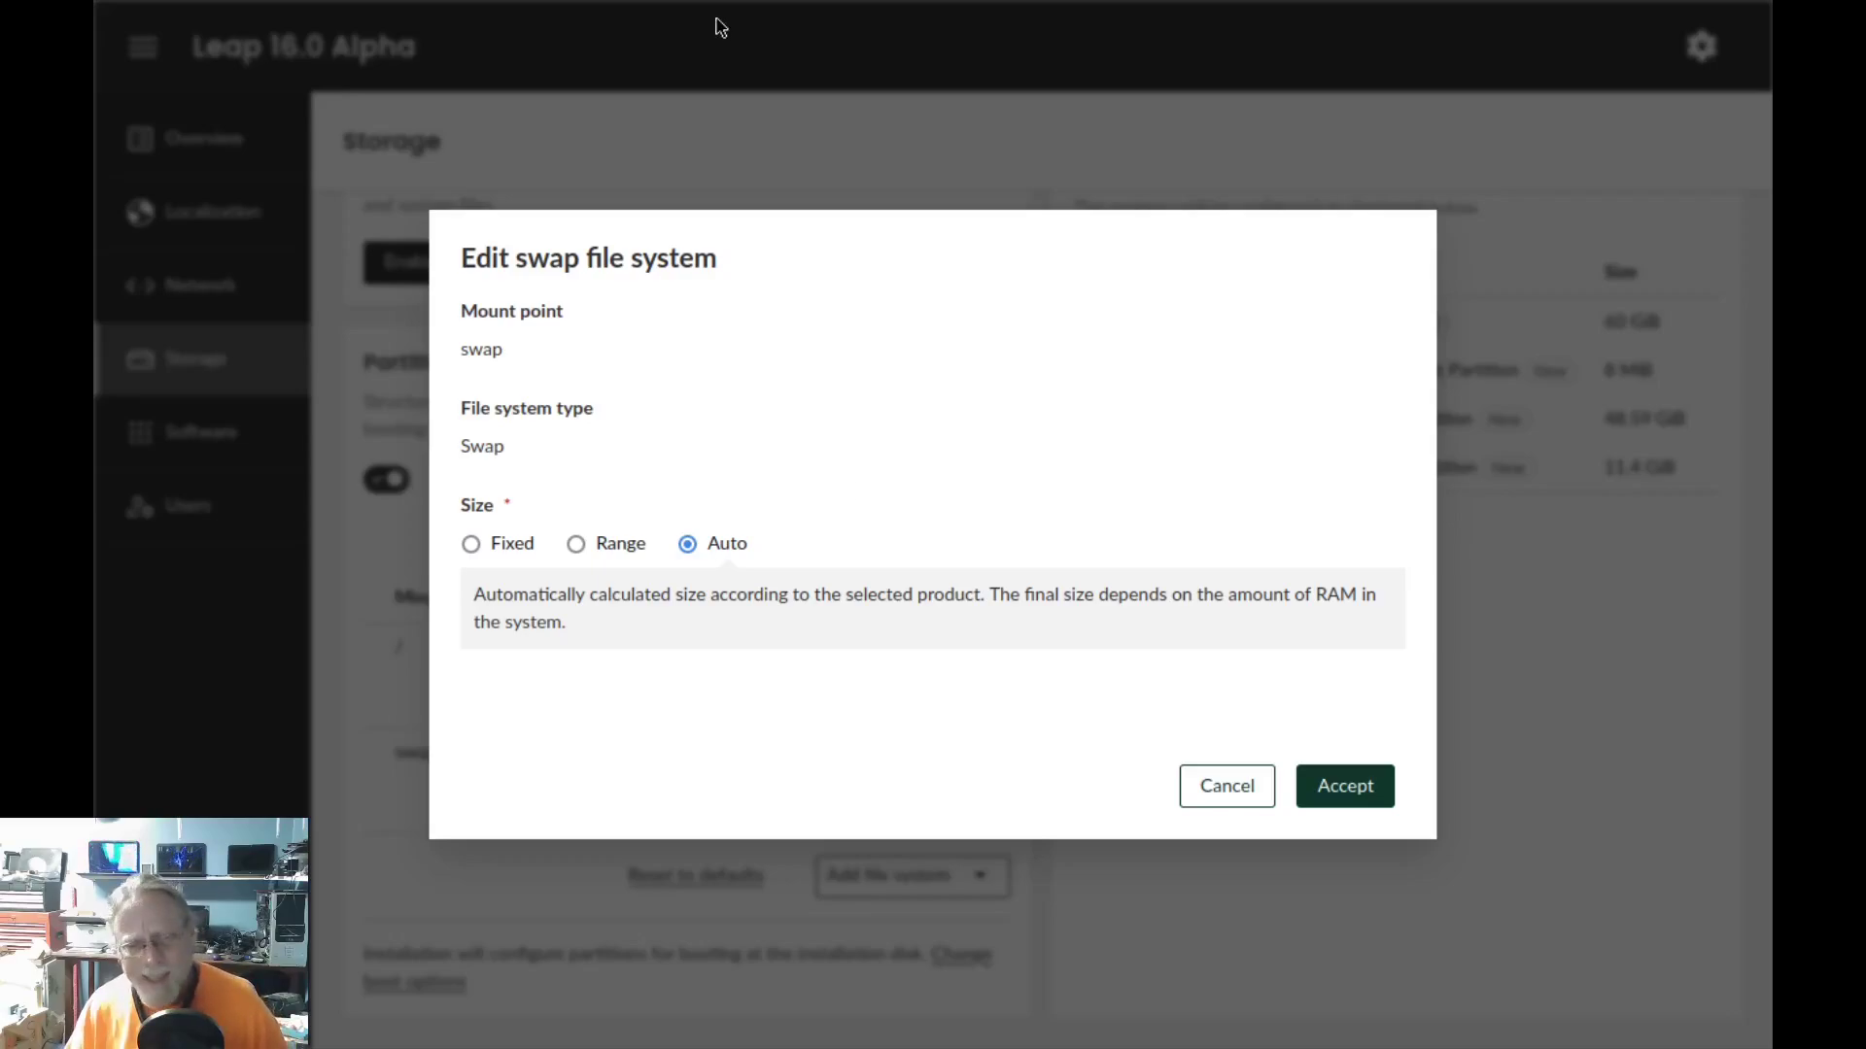
{"action": "left_click", "coordinate": [1358, 783]}
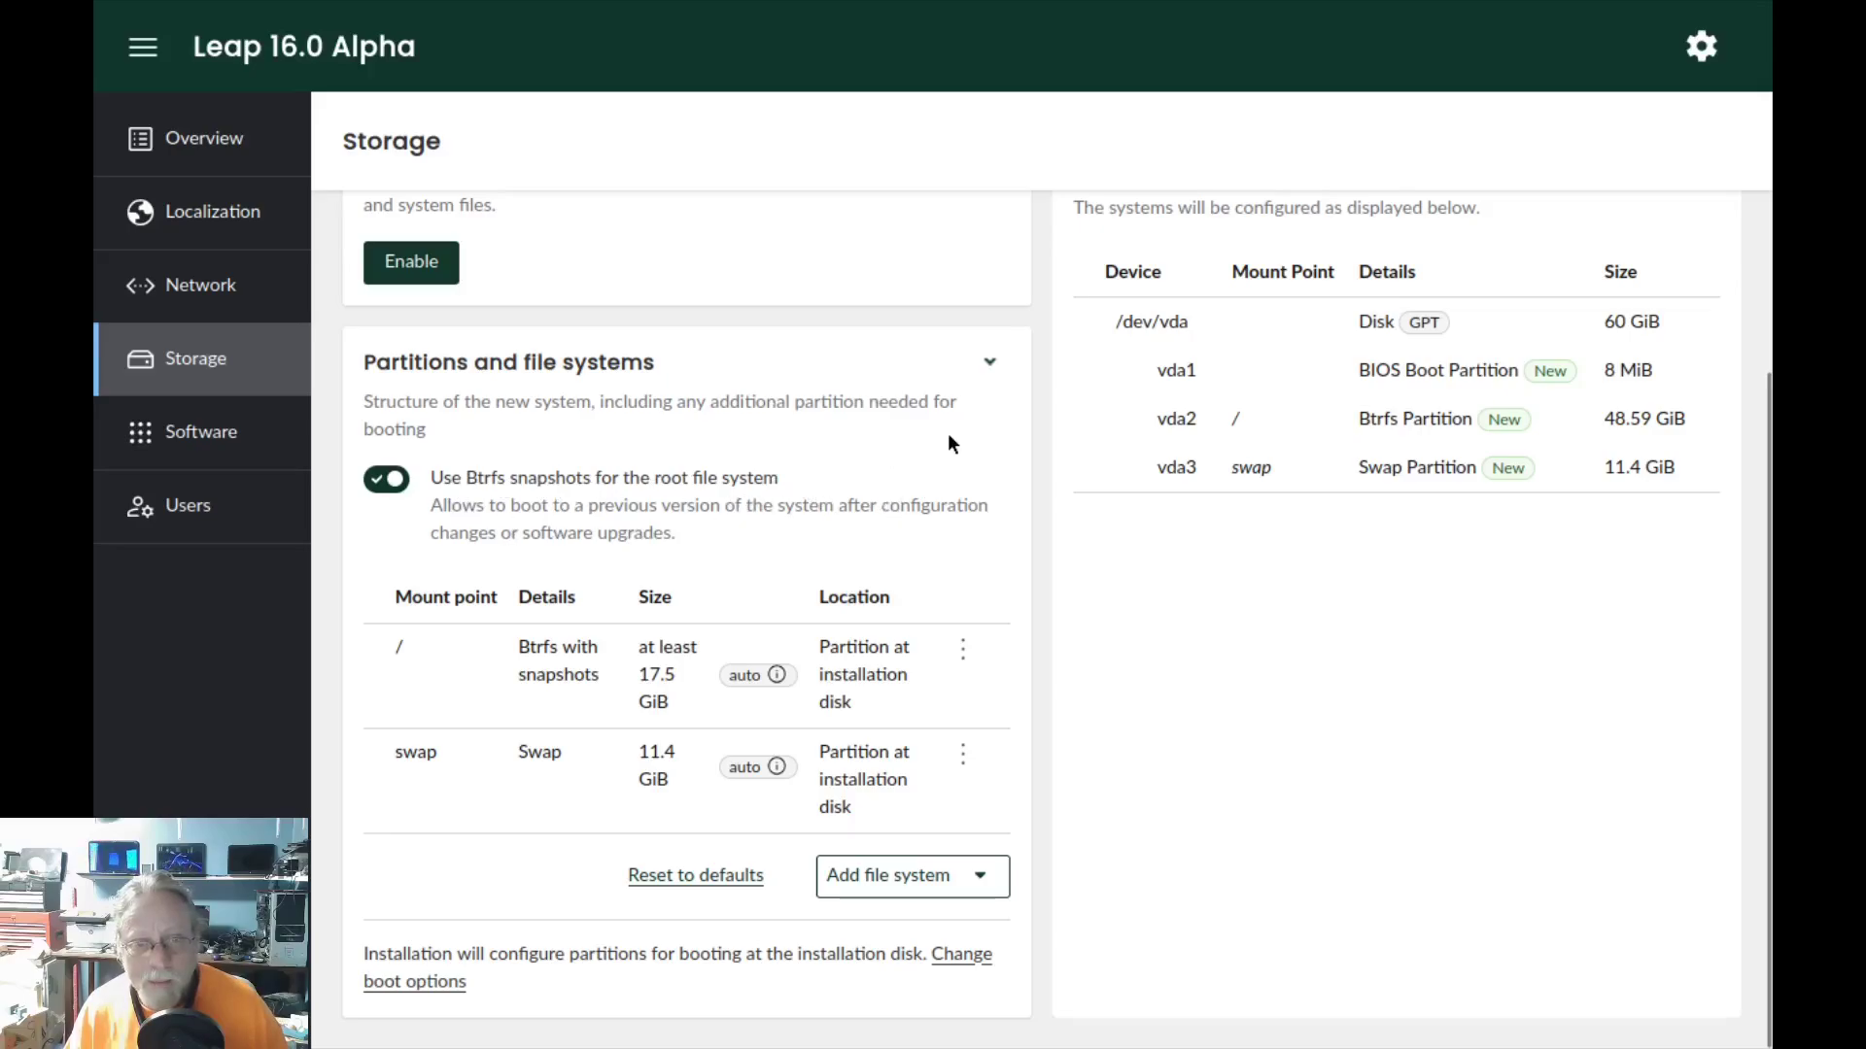
Step: Add the KDE Applications and Plasma Desktop pattern to the software selection
{"action": "left_click", "coordinate": [203, 432]}
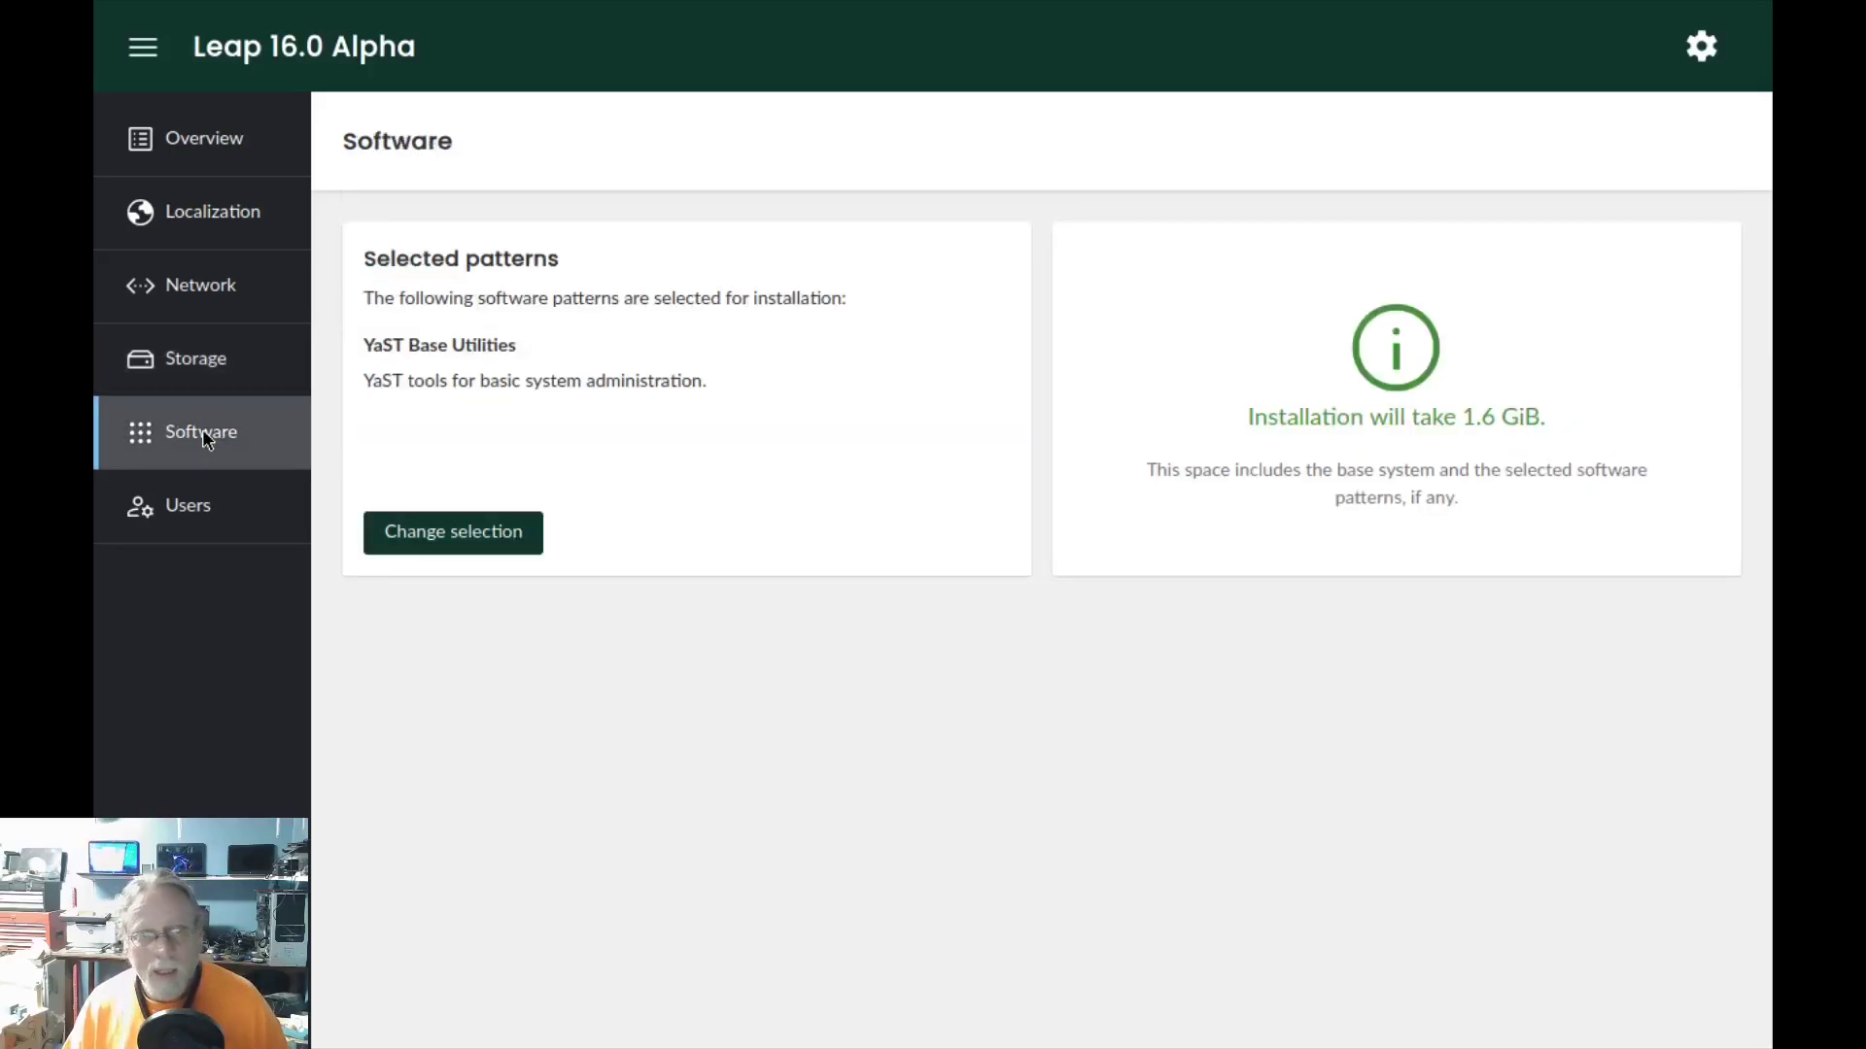
{"action": "left_click", "coordinate": [435, 540]}
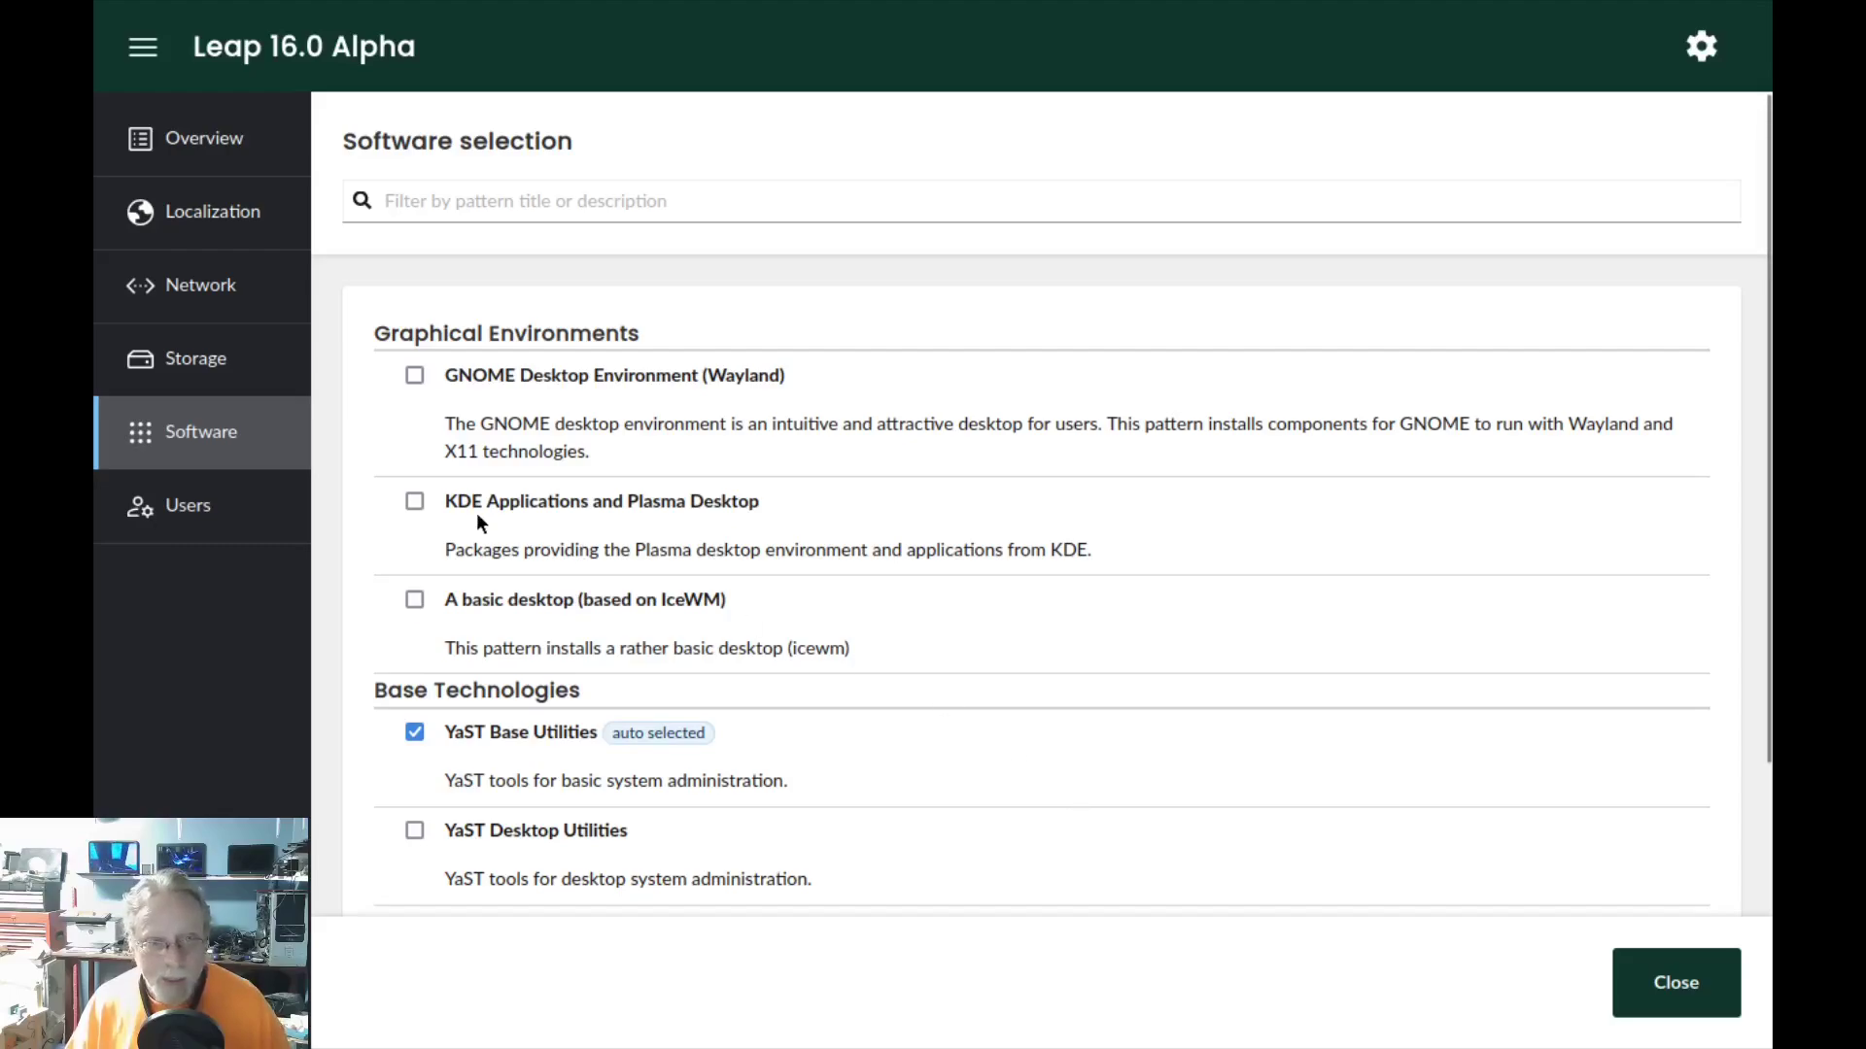
{"action": "left_click", "coordinate": [414, 502]}
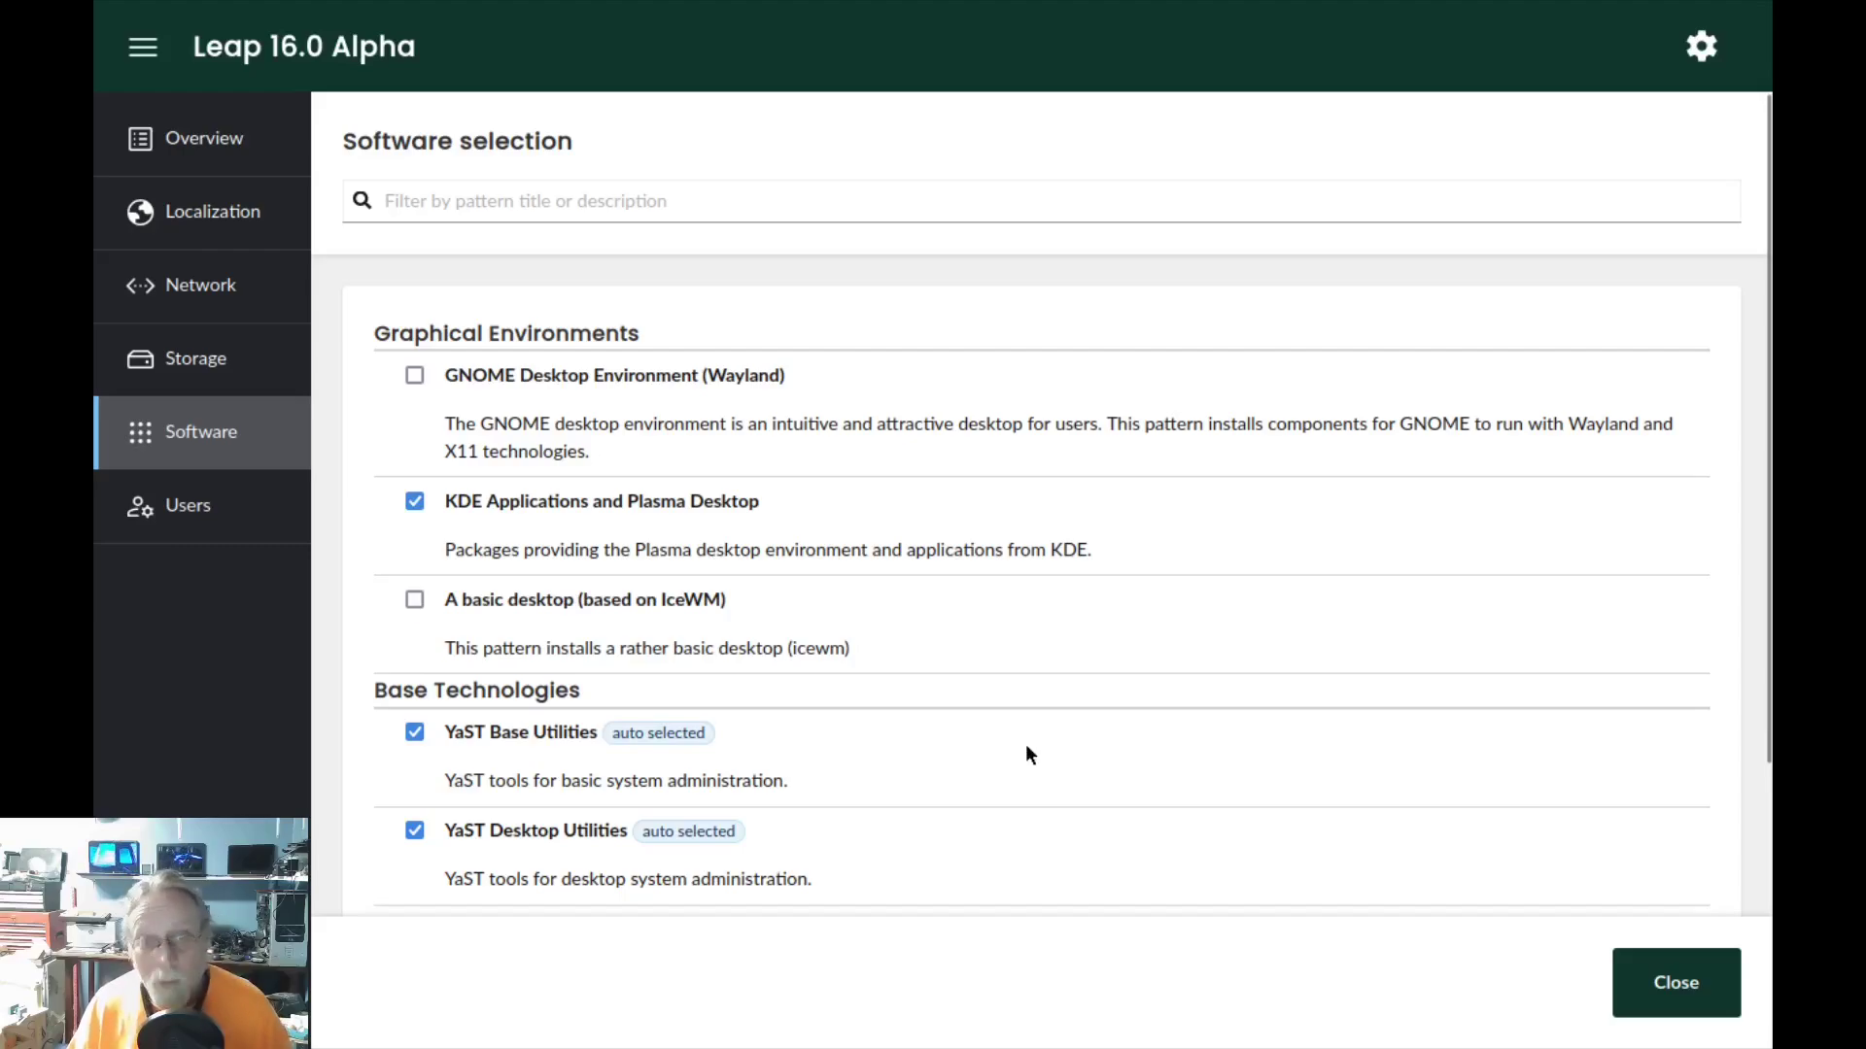
{"action": "left_click", "coordinate": [1673, 988]}
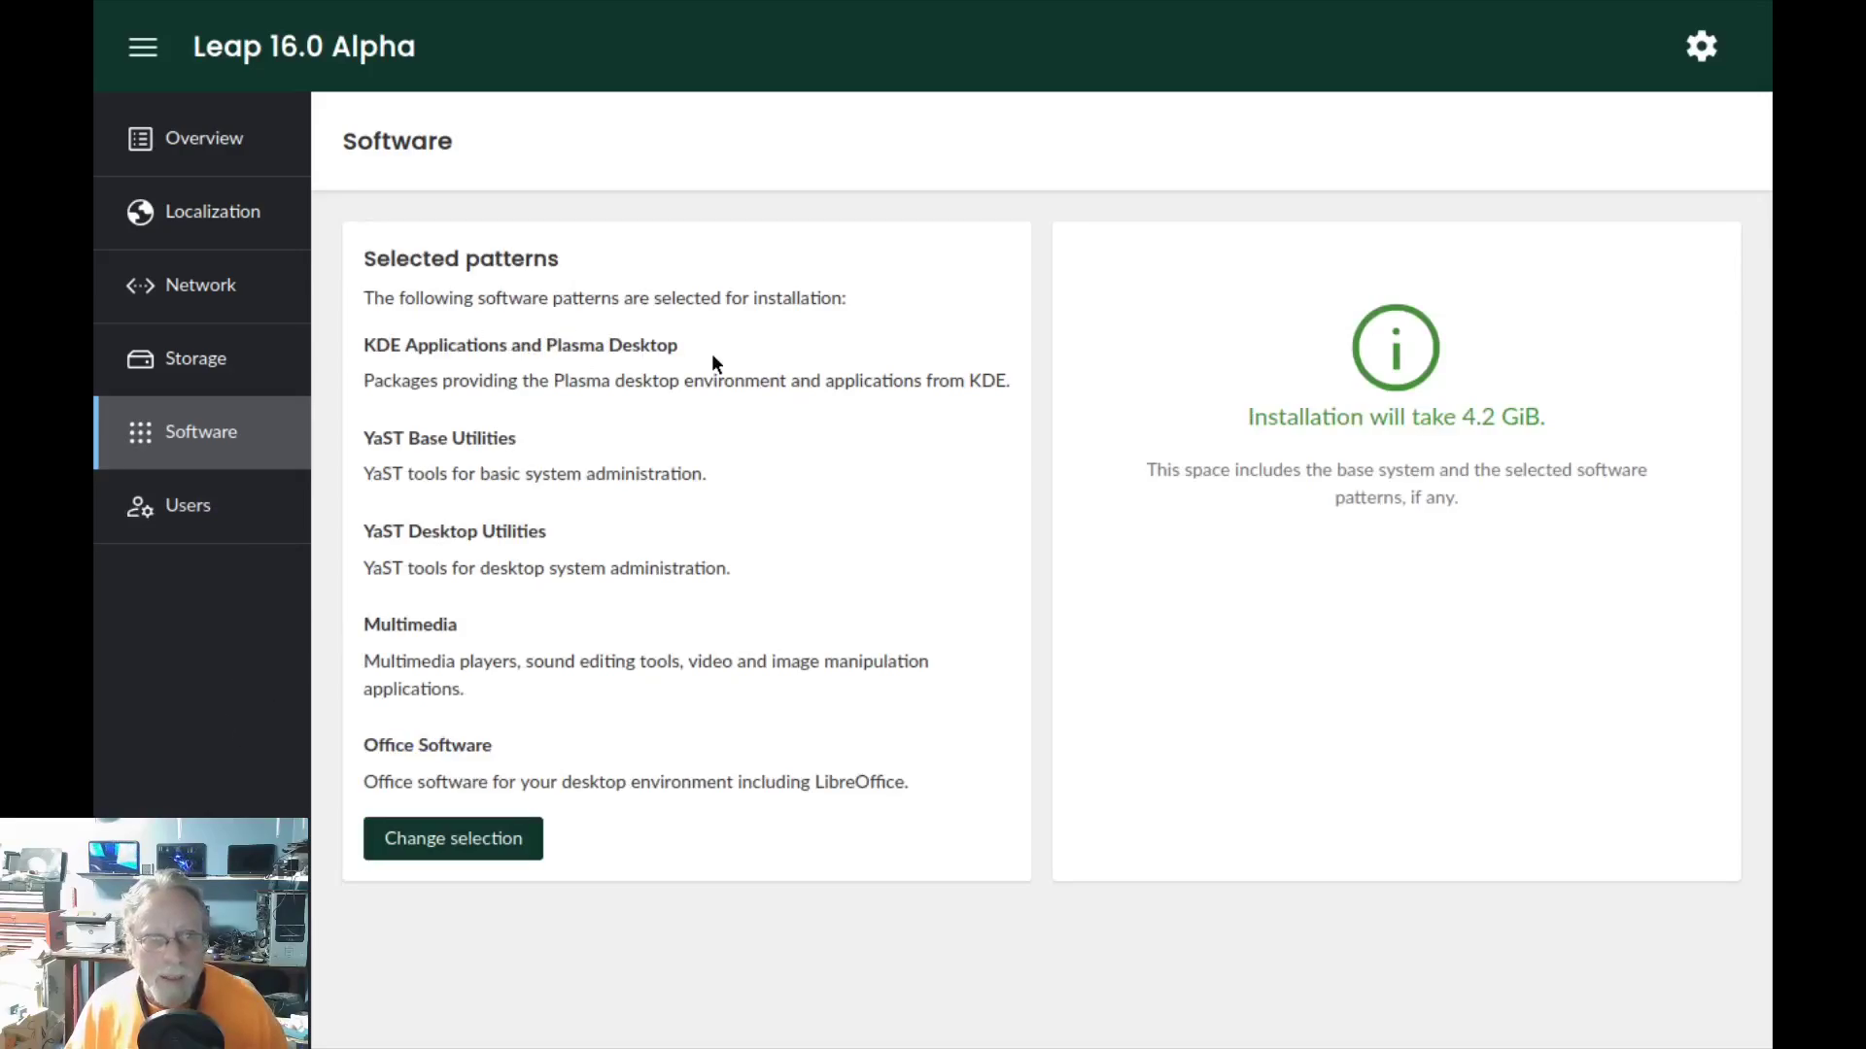
Step: Start defining the first user and enter the user's full name and username
{"action": "left_click", "coordinate": [164, 520]}
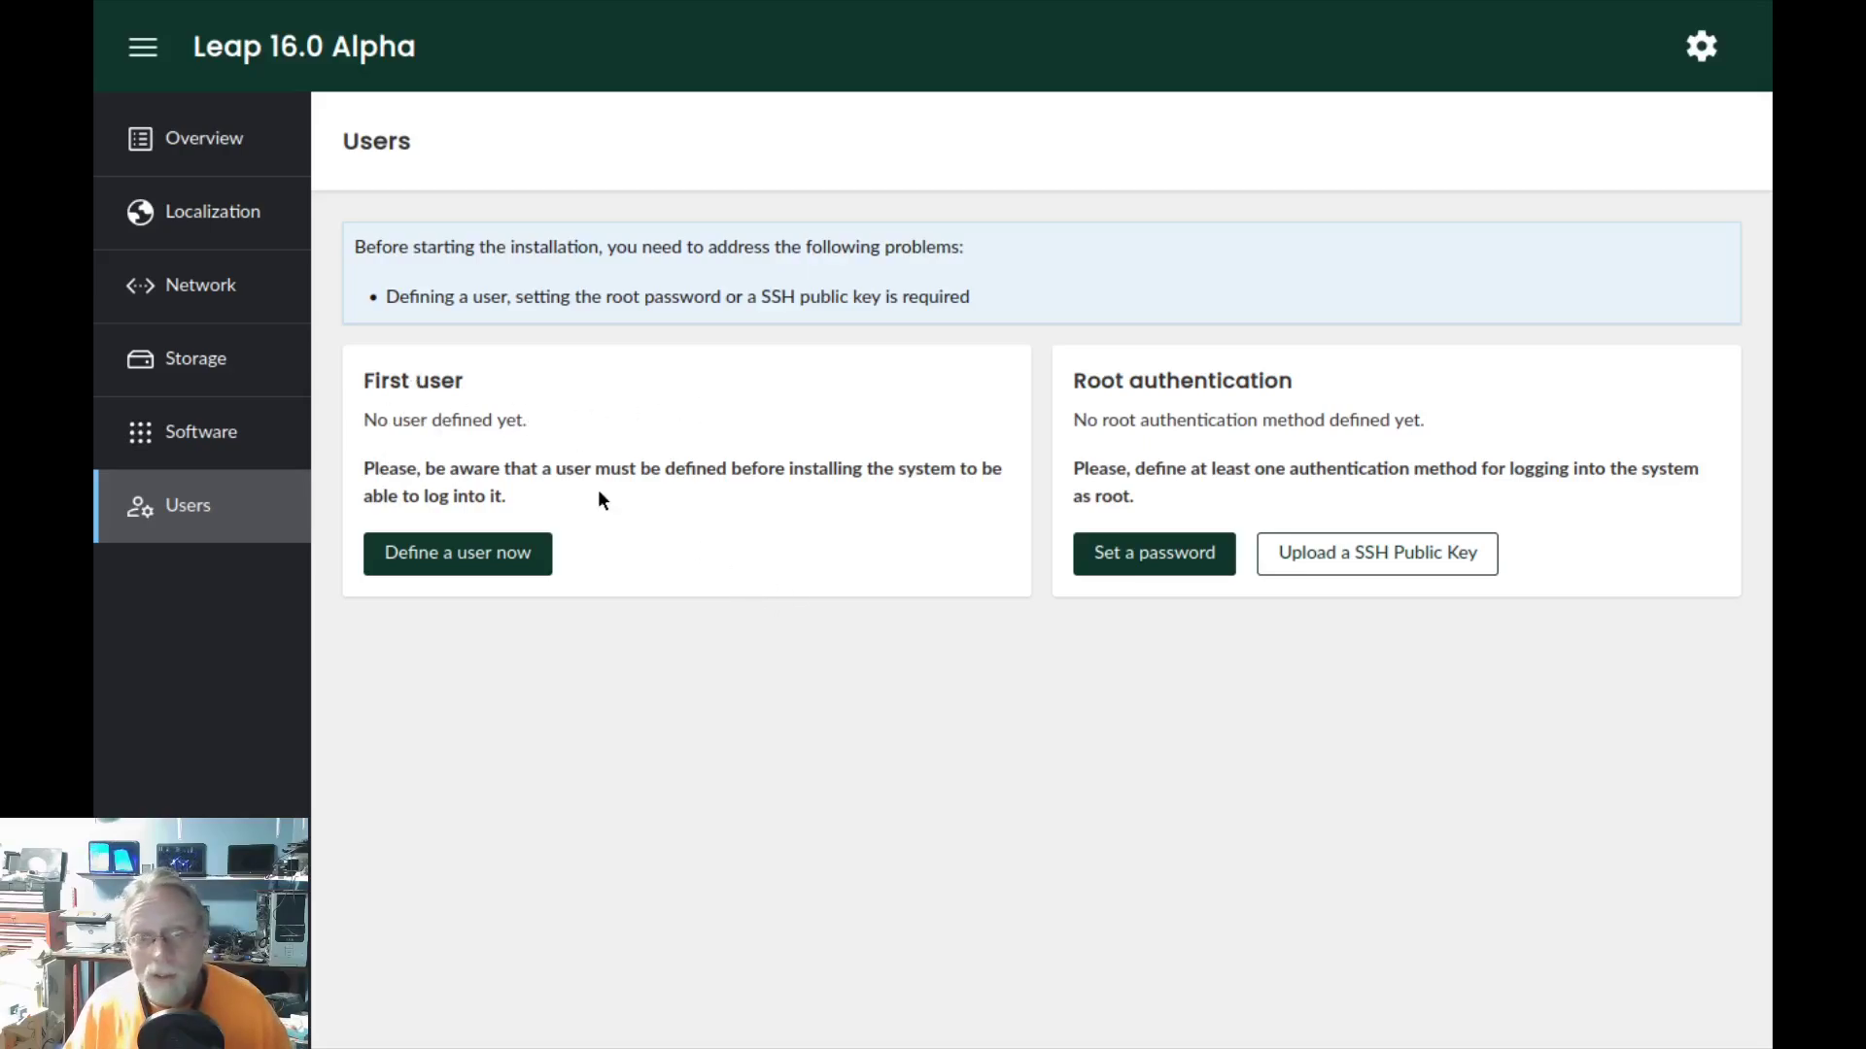
{"action": "left_click", "coordinate": [465, 546]}
{"action": "left_click", "coordinate": [610, 301]}
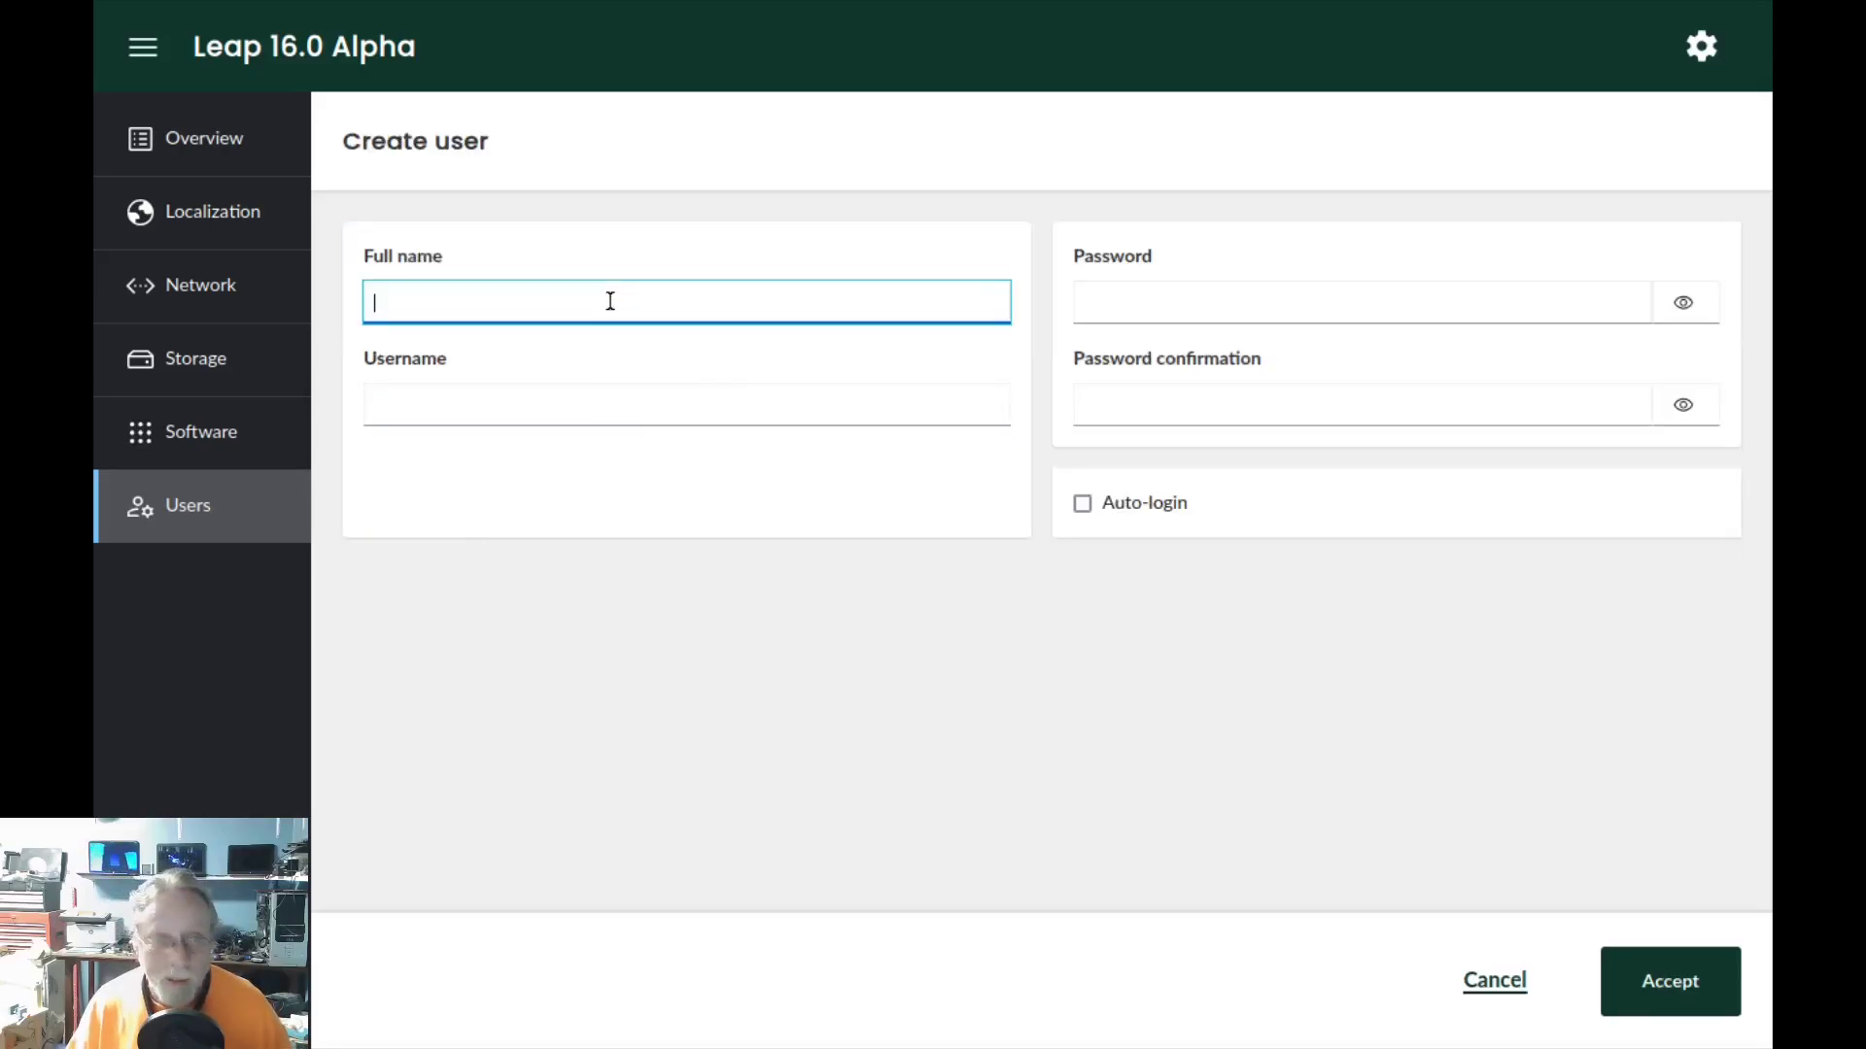
{"action": "type", "text": "bruce"}
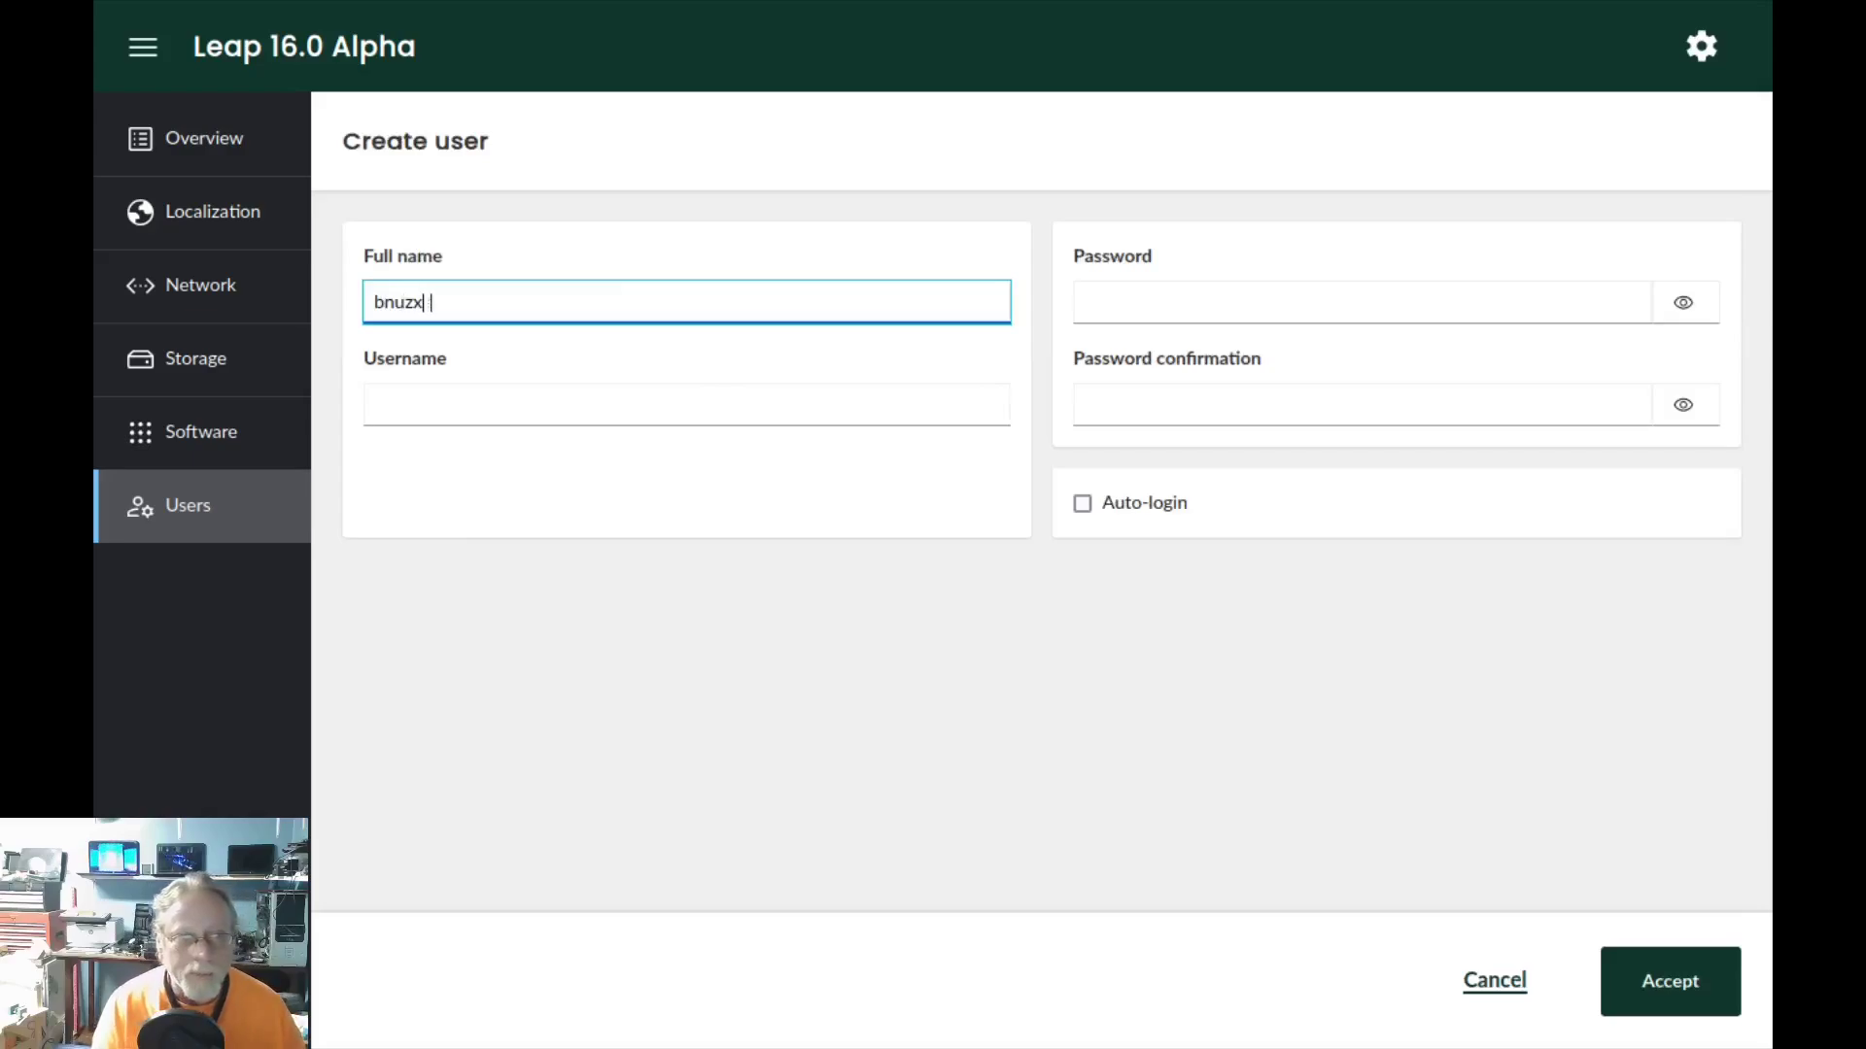
{"action": "key", "text": "BackSpace"}
{"action": "key", "text": "BackSpace"}
{"action": "key", "text": "BackSpace"}
{"action": "key", "text": "BackSpace"}
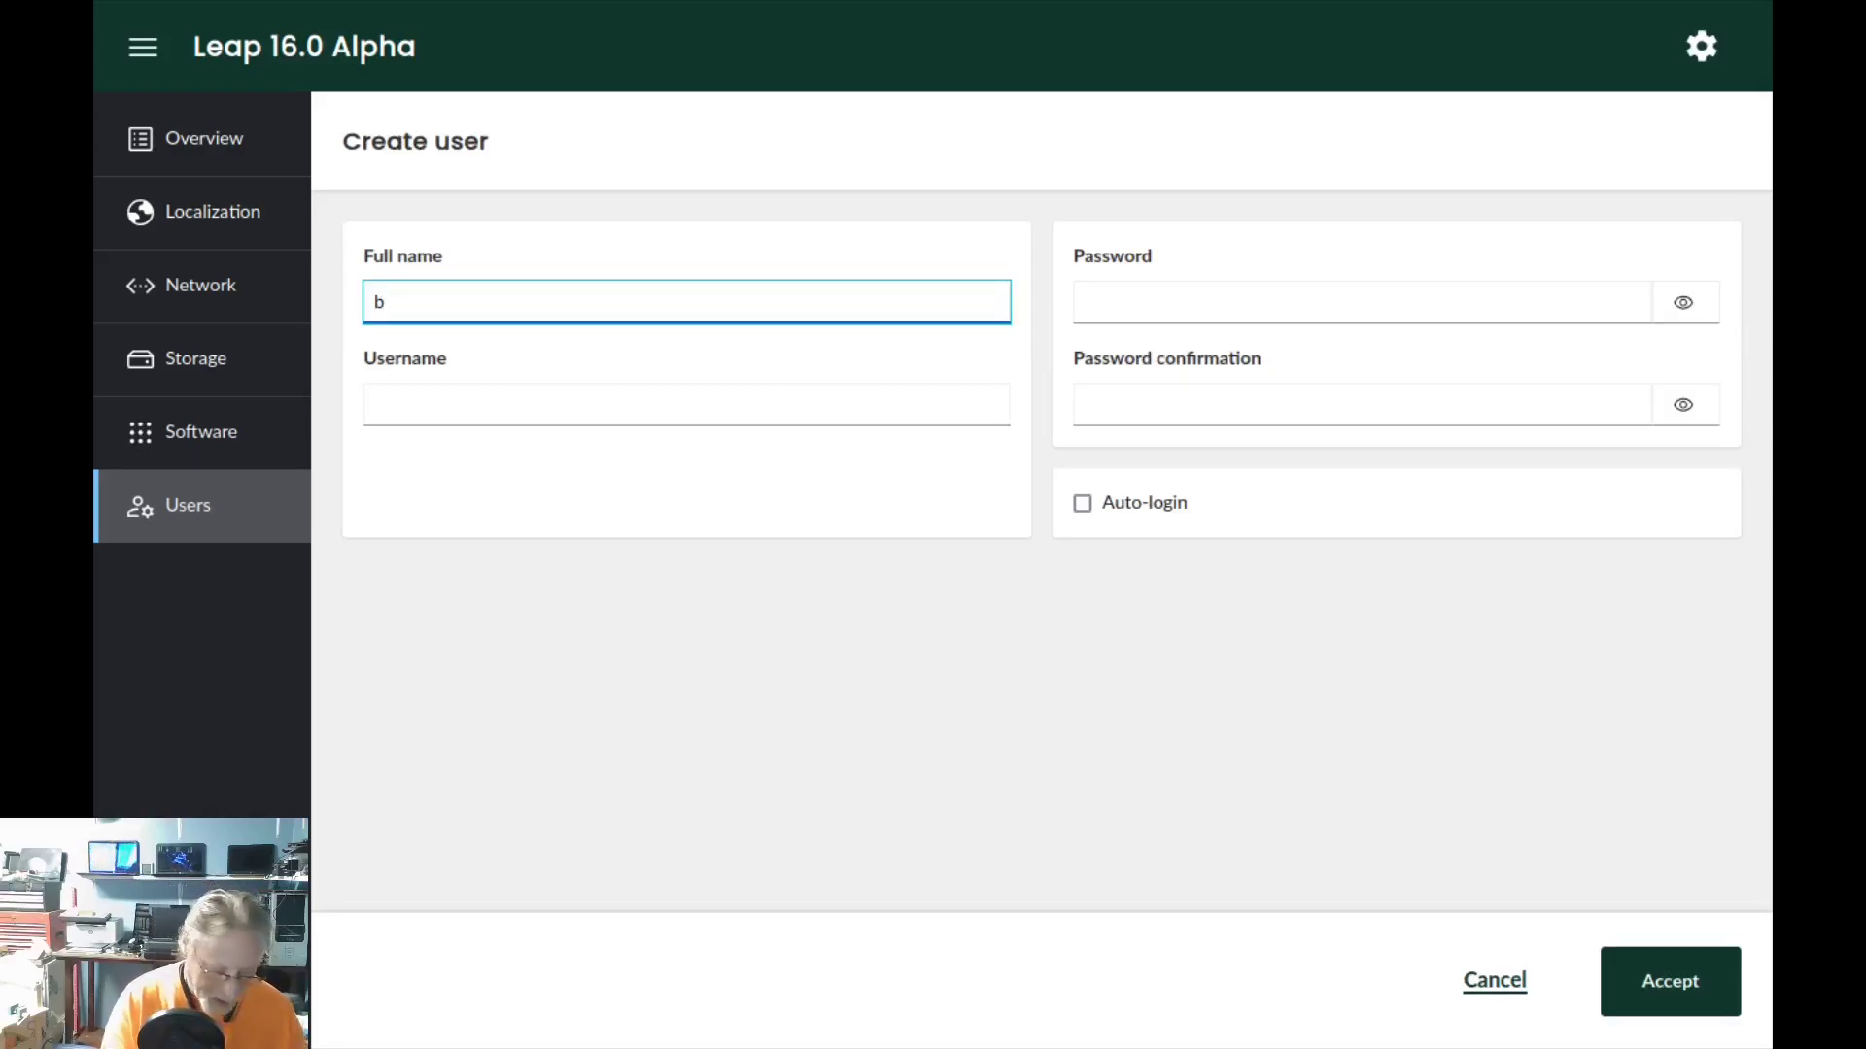
{"action": "type", "text": "uzz"}
{"action": "key", "text": "Tab"}
{"action": "type", "text": "buzz"}
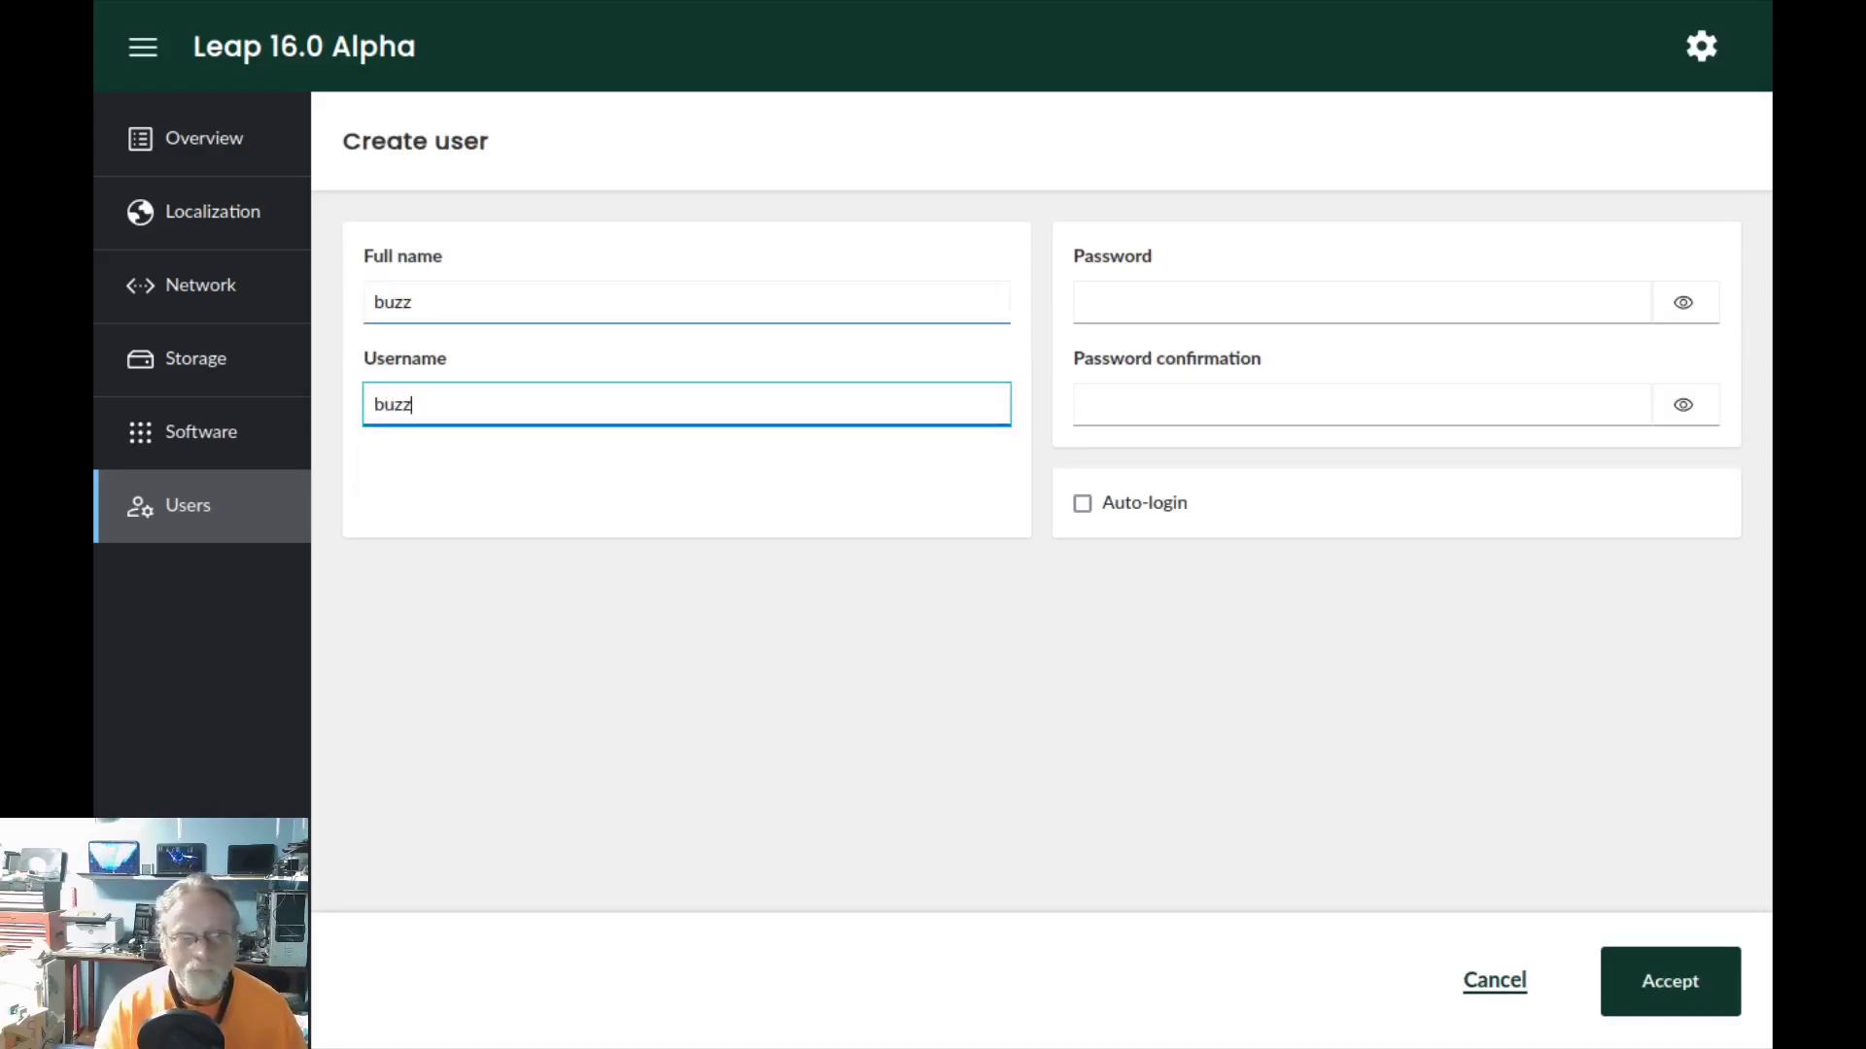
Step: Enter and confirm the first user's password, enable Auto-login, and accept the new user
{"action": "key", "text": "Tab"}
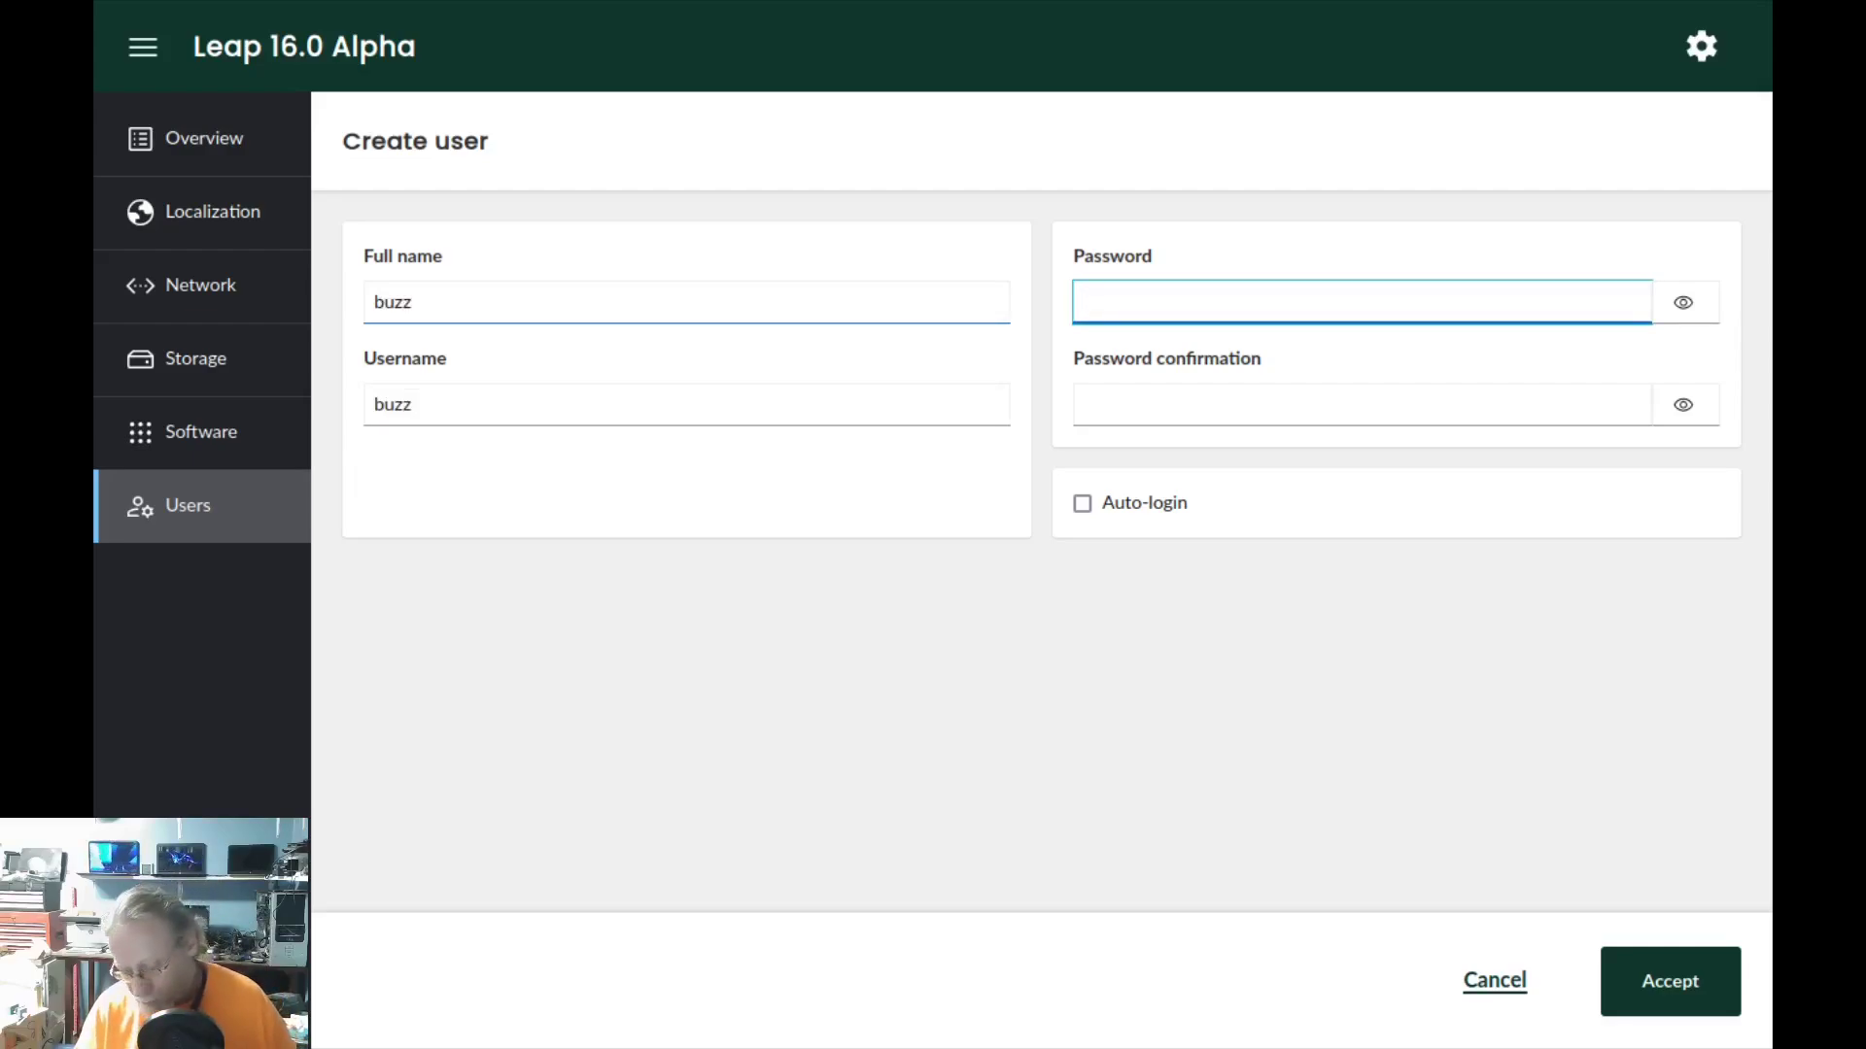
{"action": "type", "text": "••••••"}
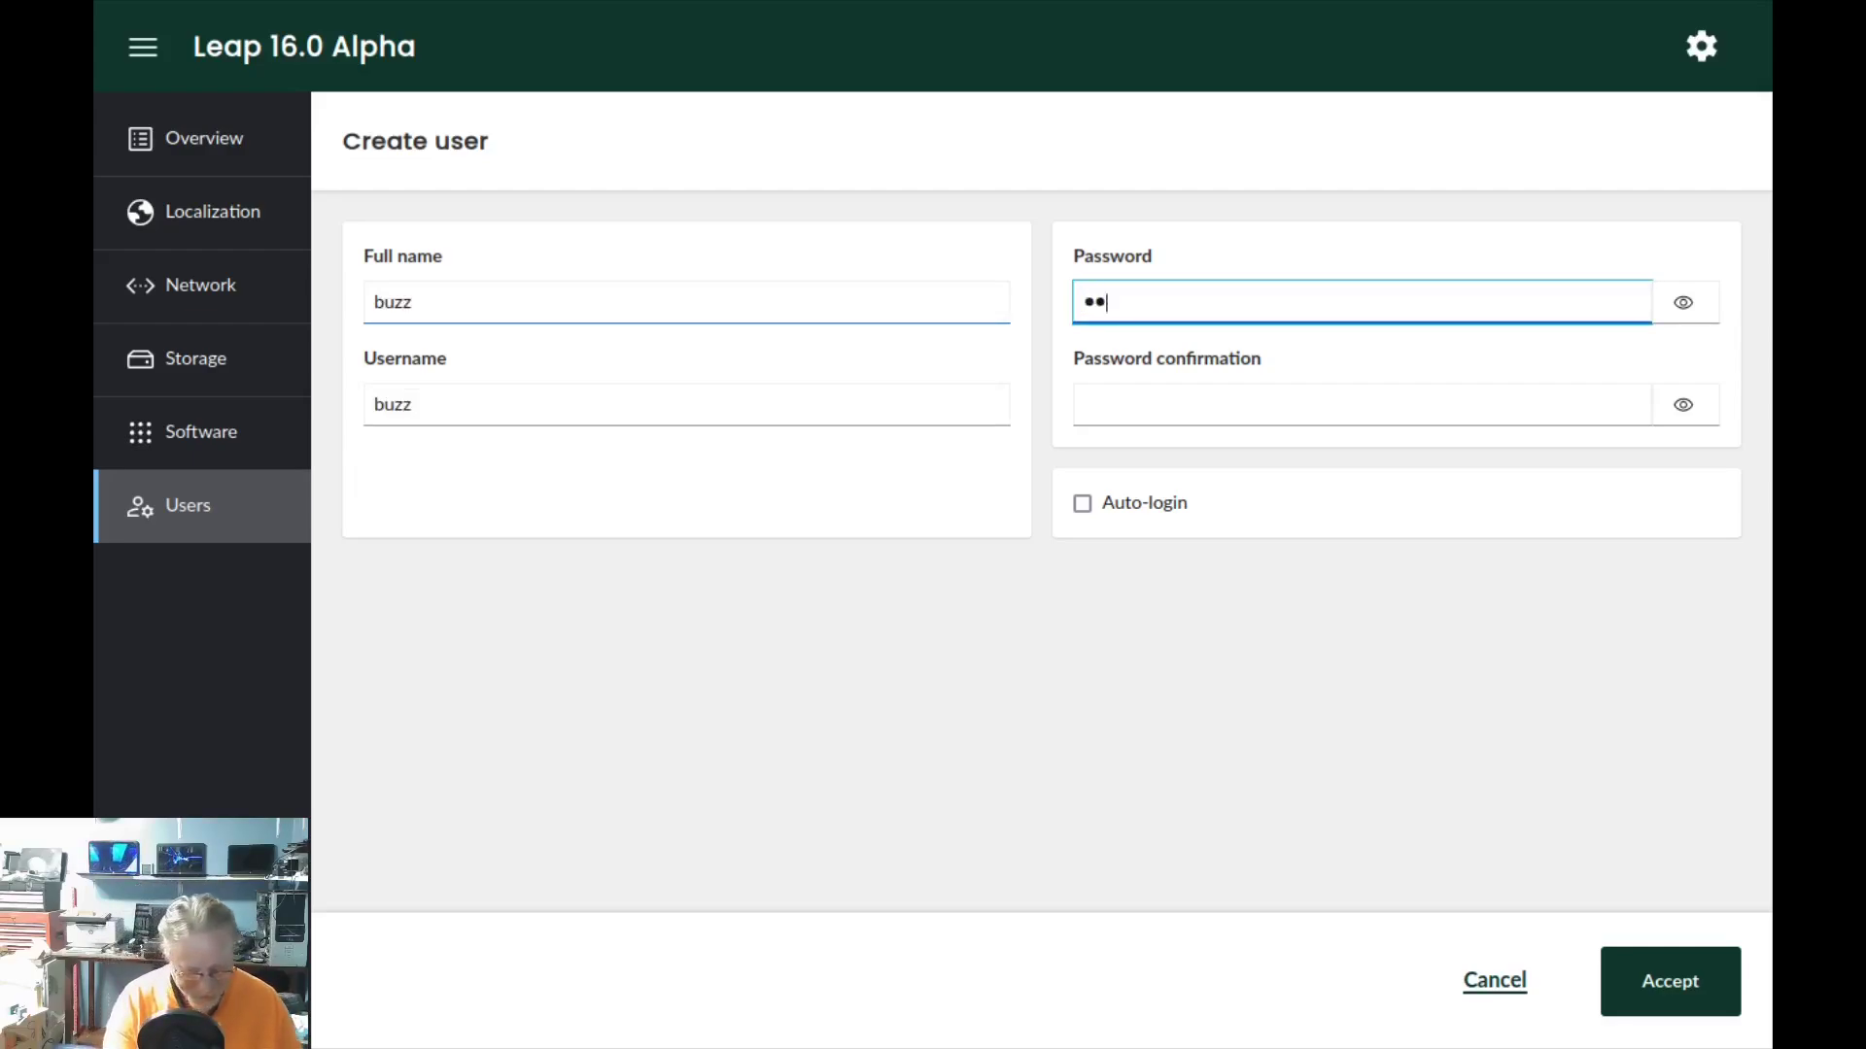
{"action": "key", "text": "Tab"}
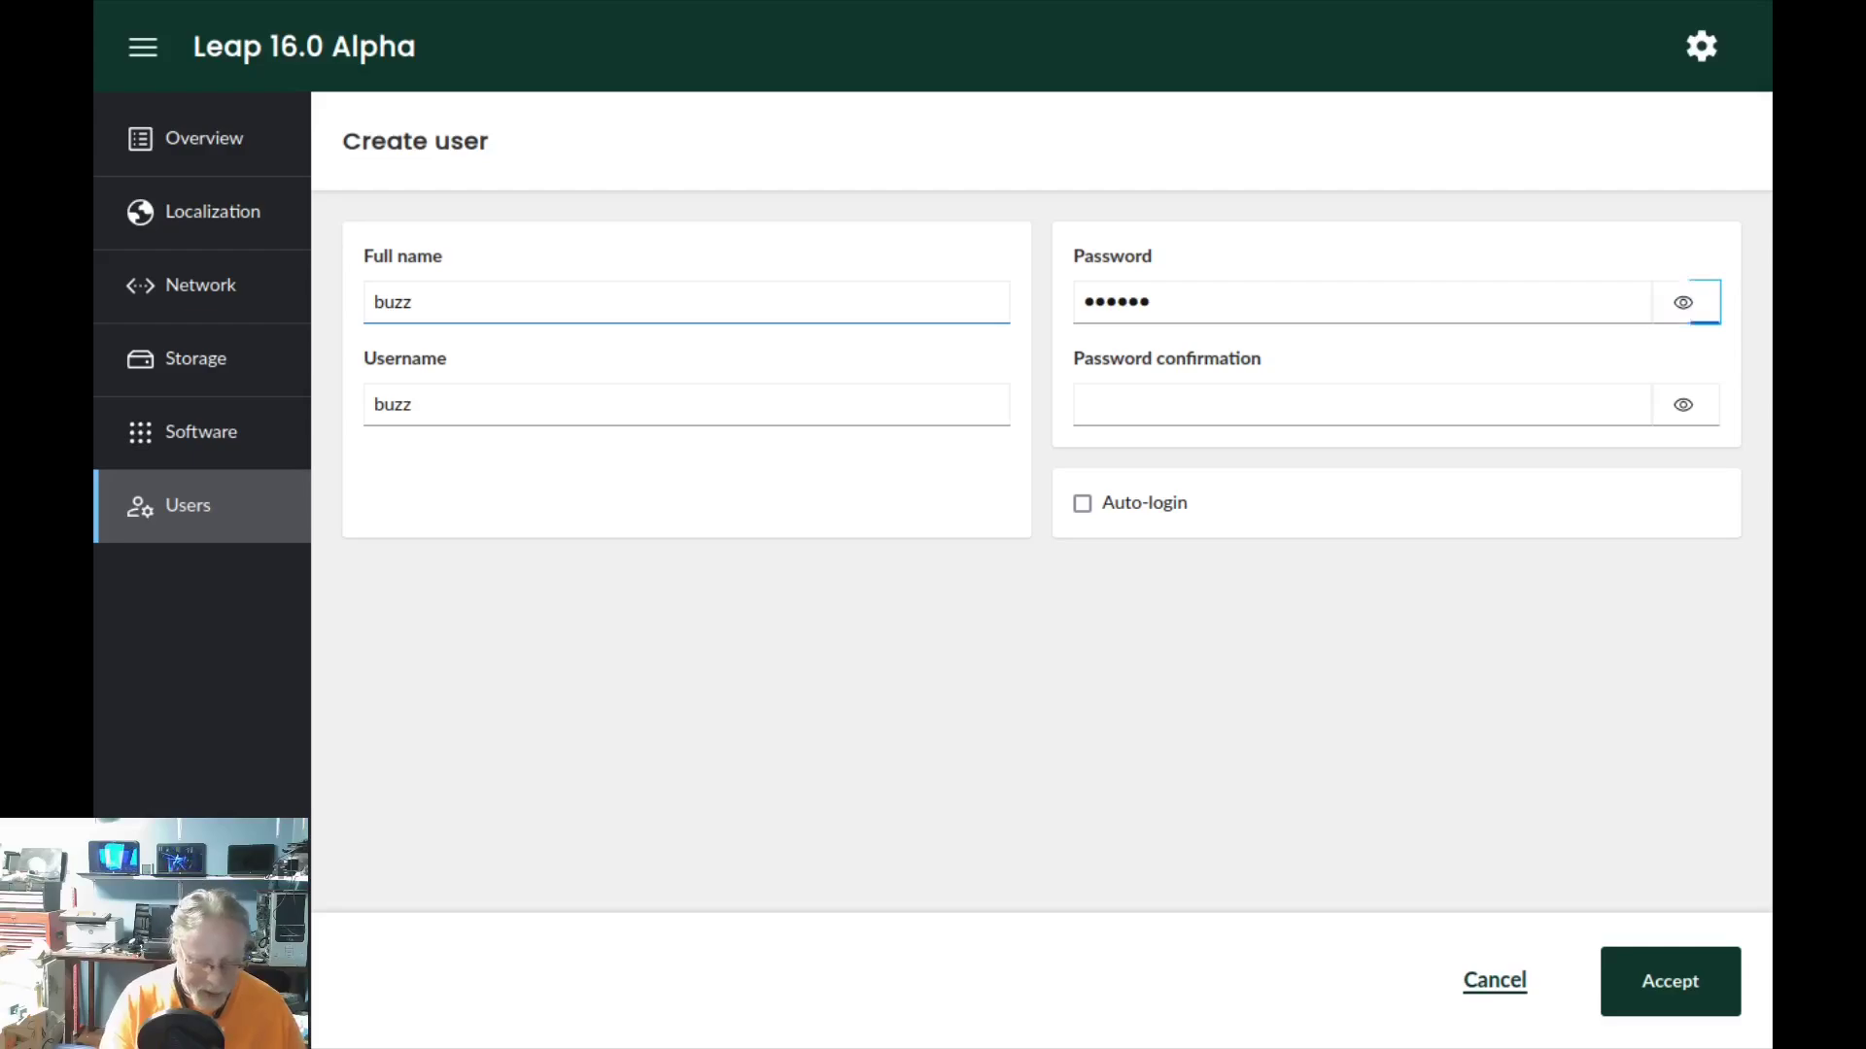
{"action": "key", "text": "Tab"}
{"action": "type", "text": "••••••"}
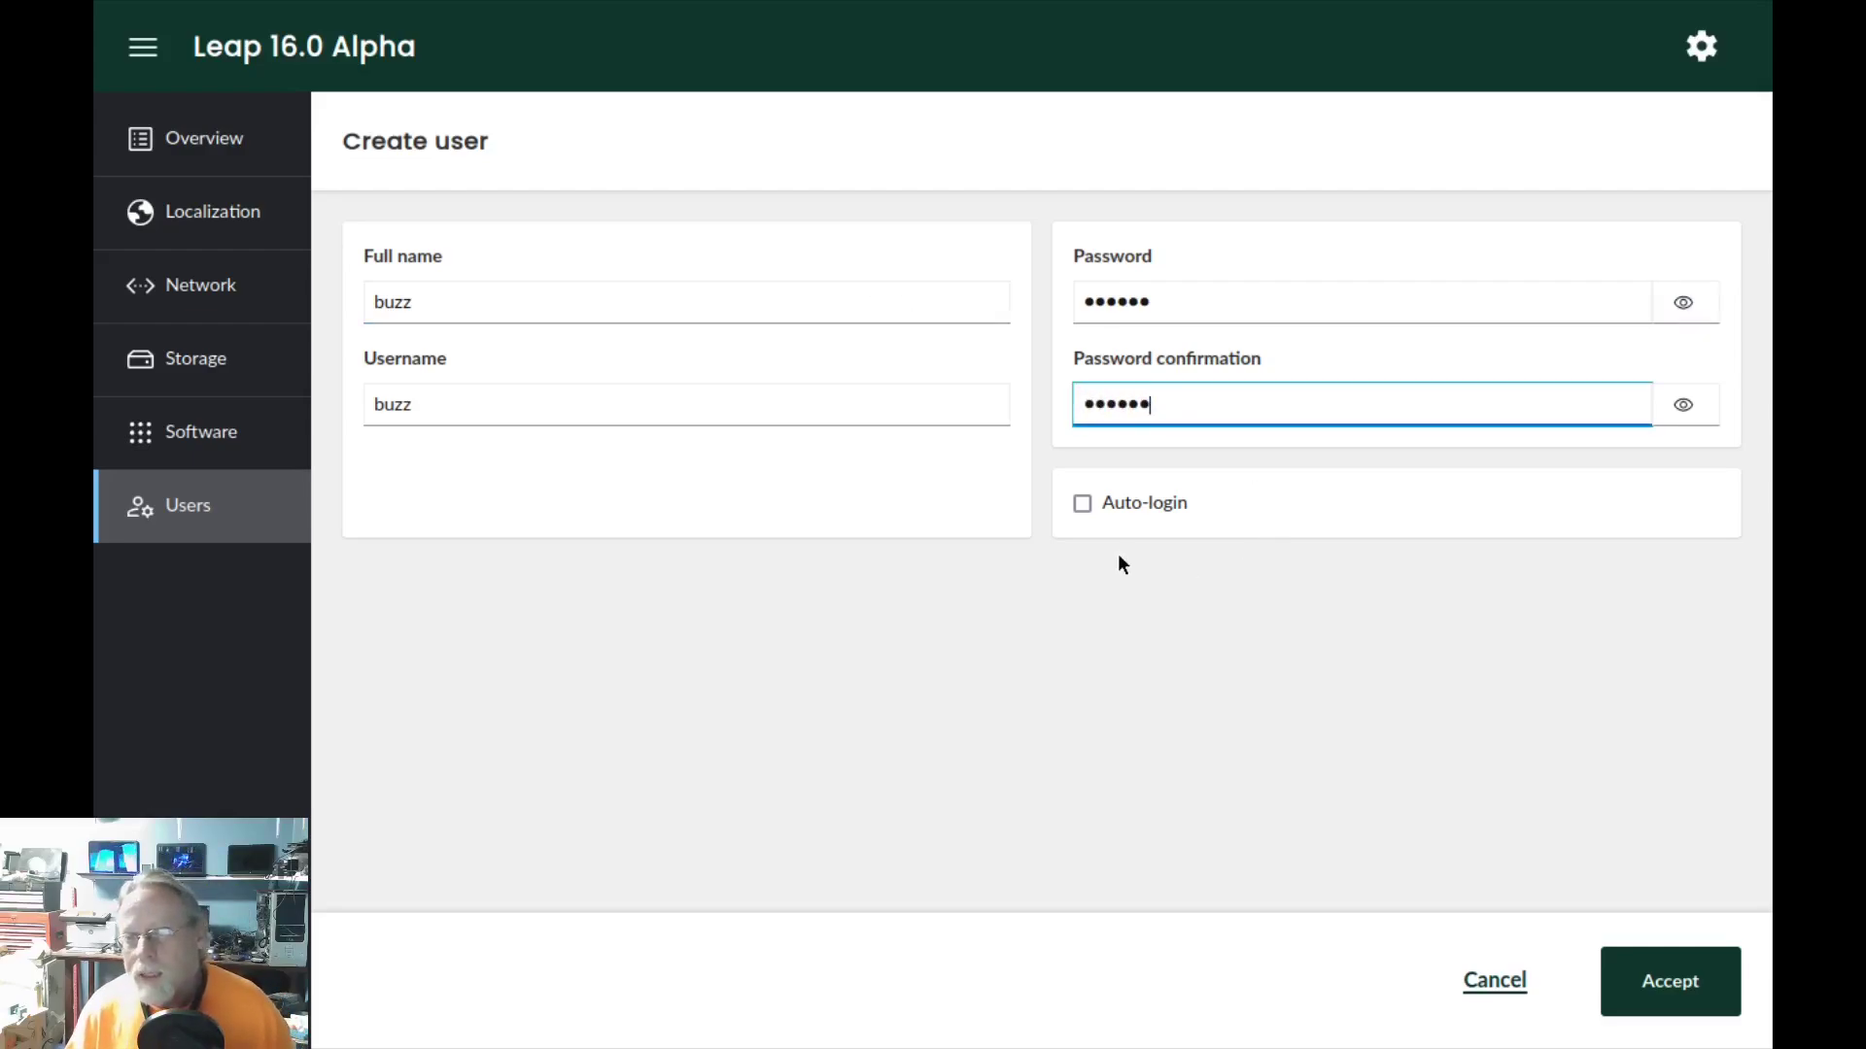
{"action": "left_click", "coordinate": [1086, 519]}
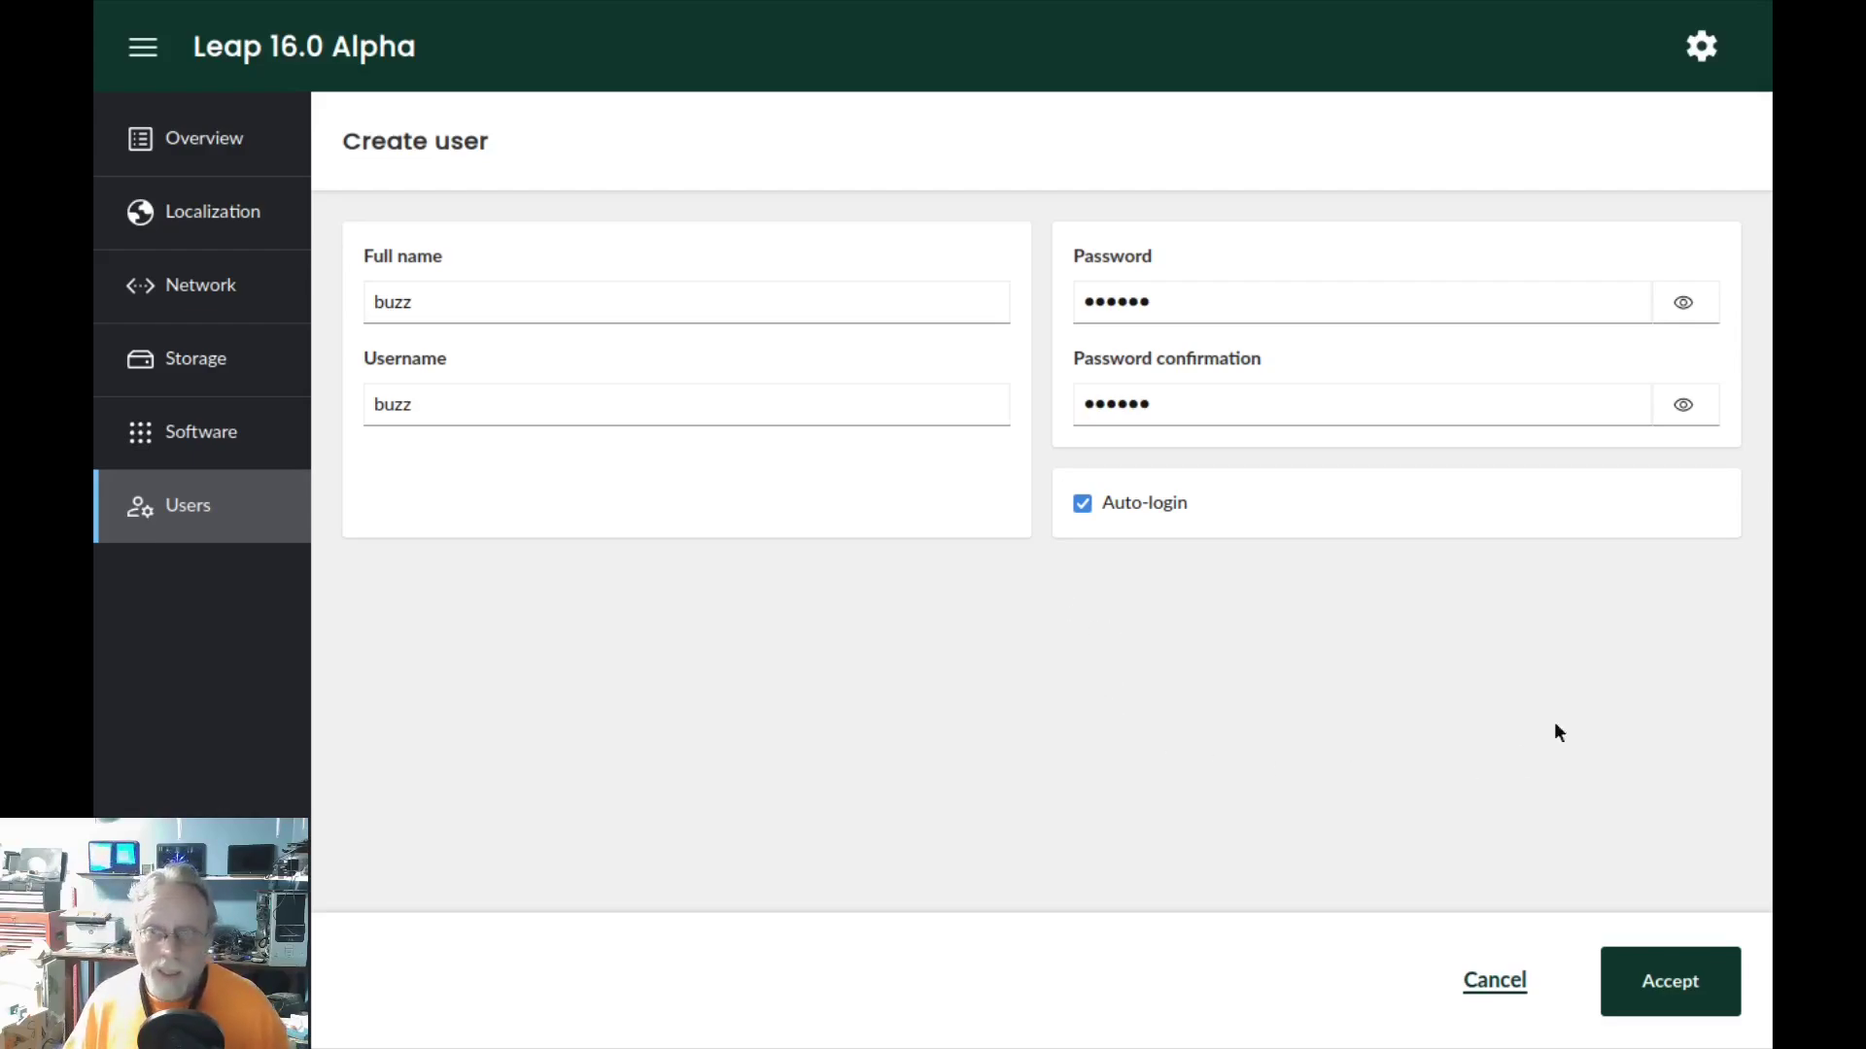
{"action": "left_click", "coordinate": [1659, 978]}
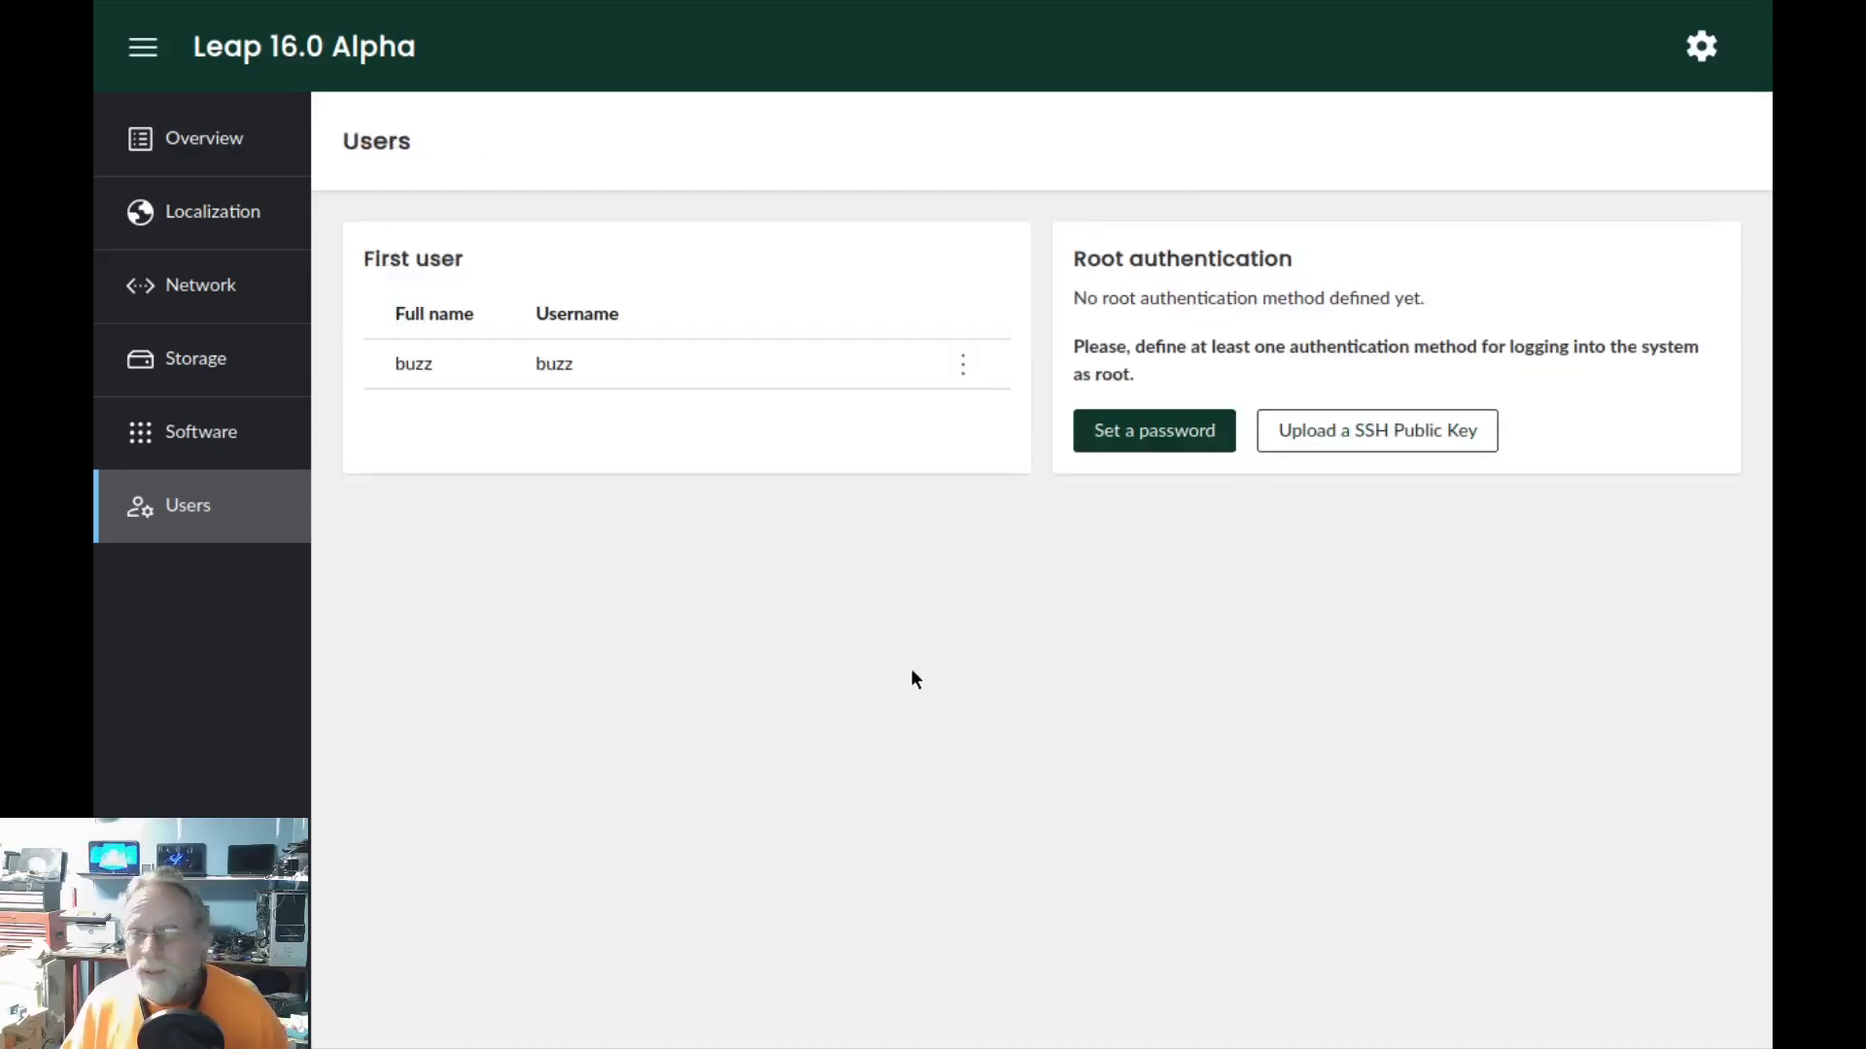
Step: Set a root password as the root authentication method, entering and confirming the password
{"action": "left_click", "coordinate": [1157, 437]}
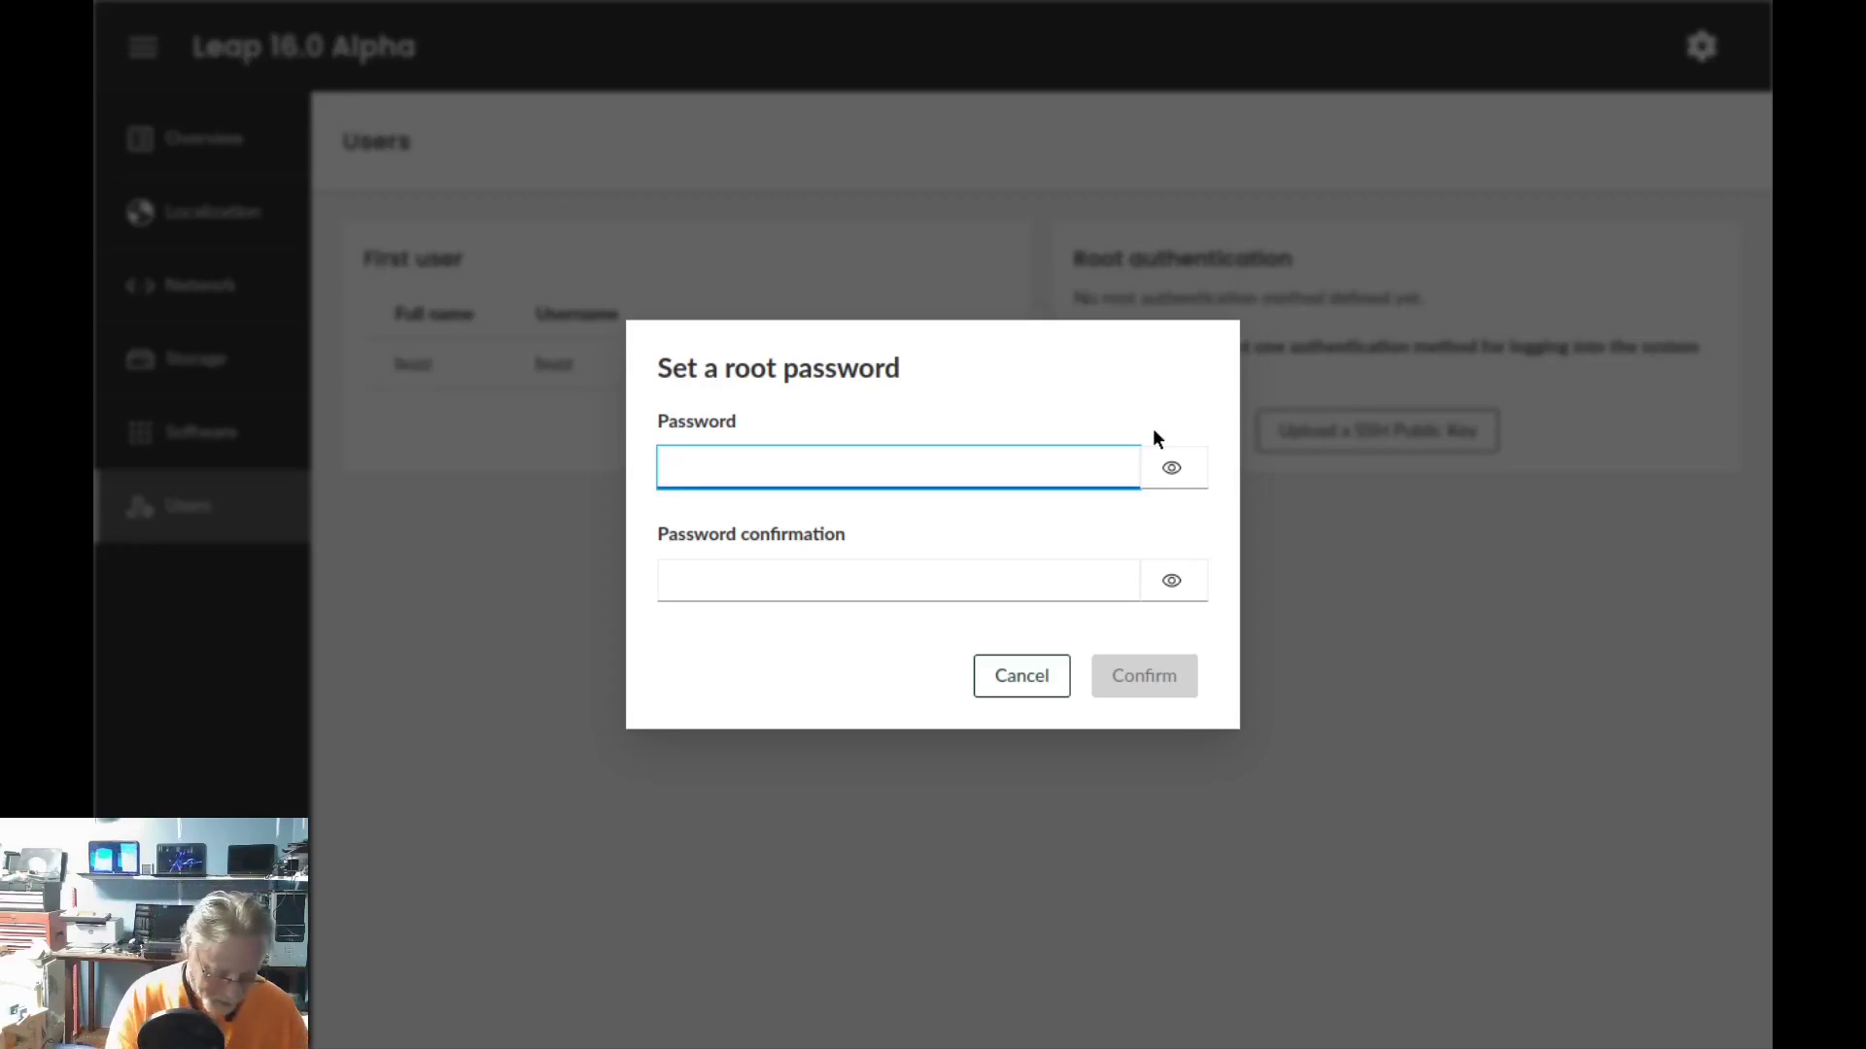
{"action": "type", "text": "******"}
{"action": "key", "text": "Tab"}
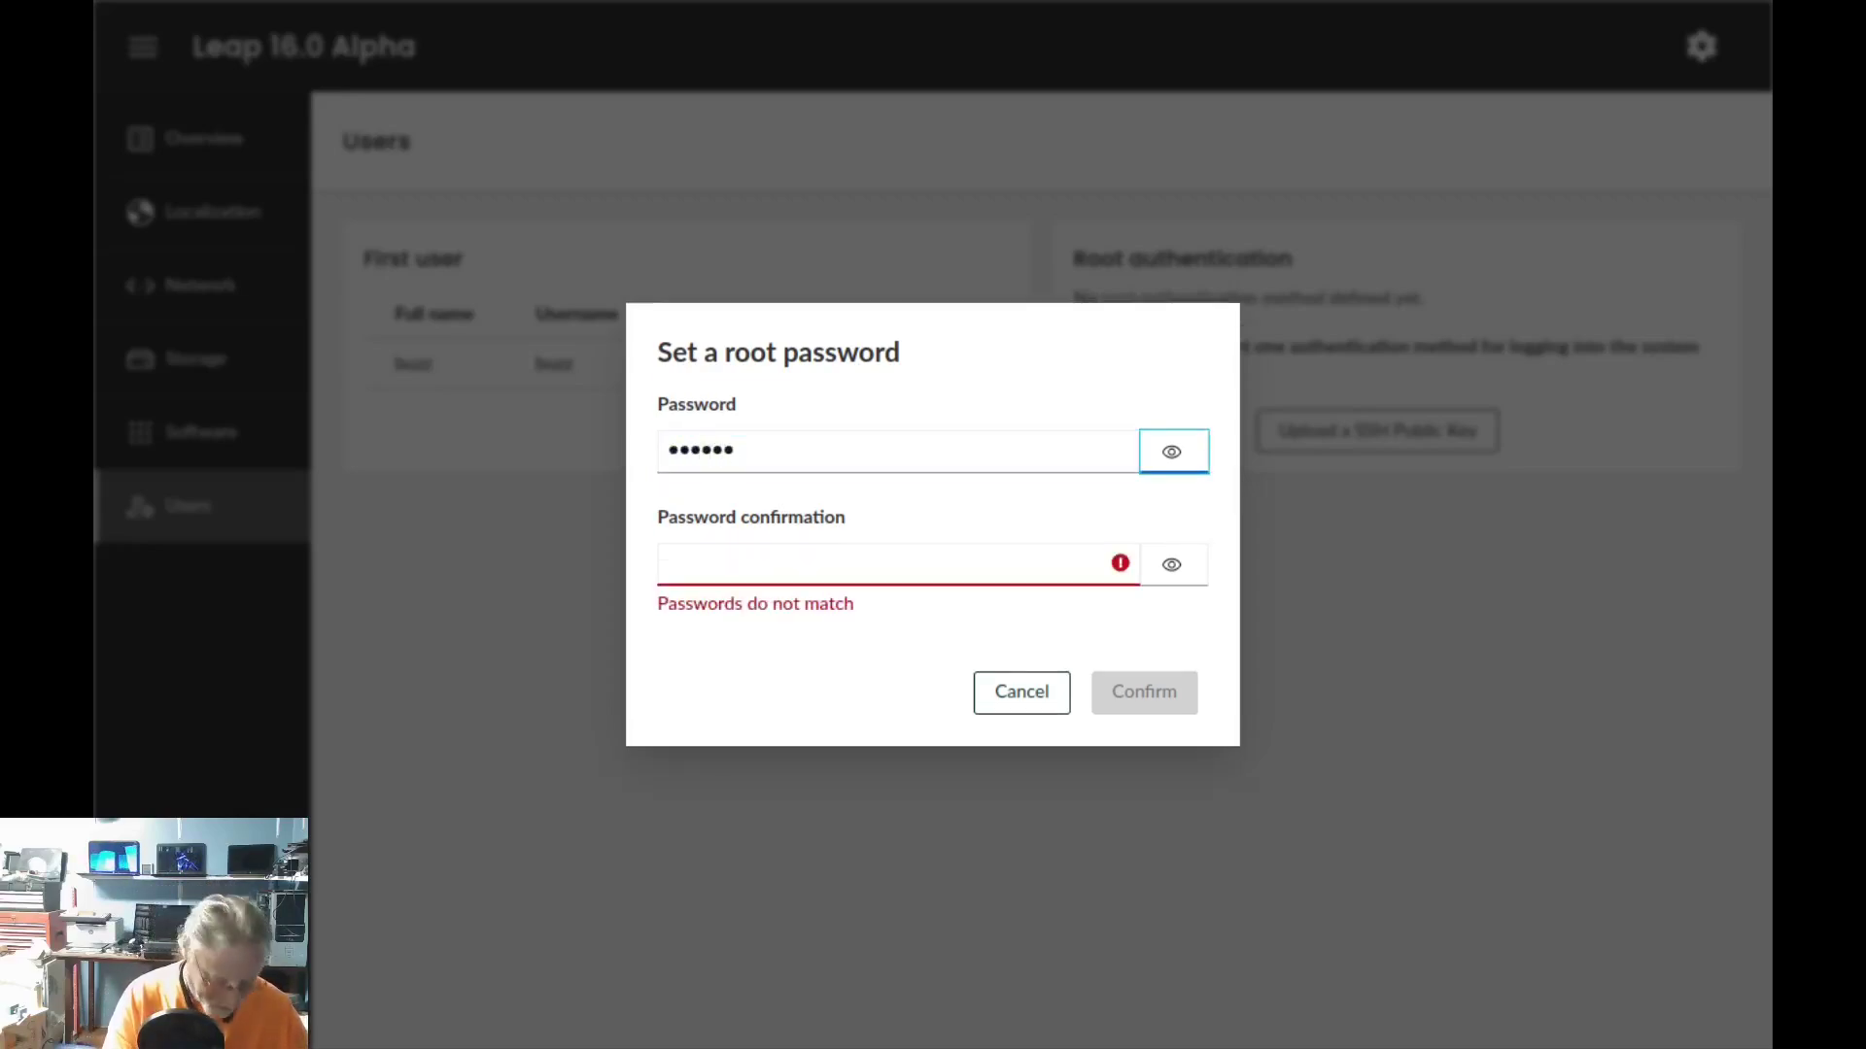
{"action": "key", "text": "Tab"}
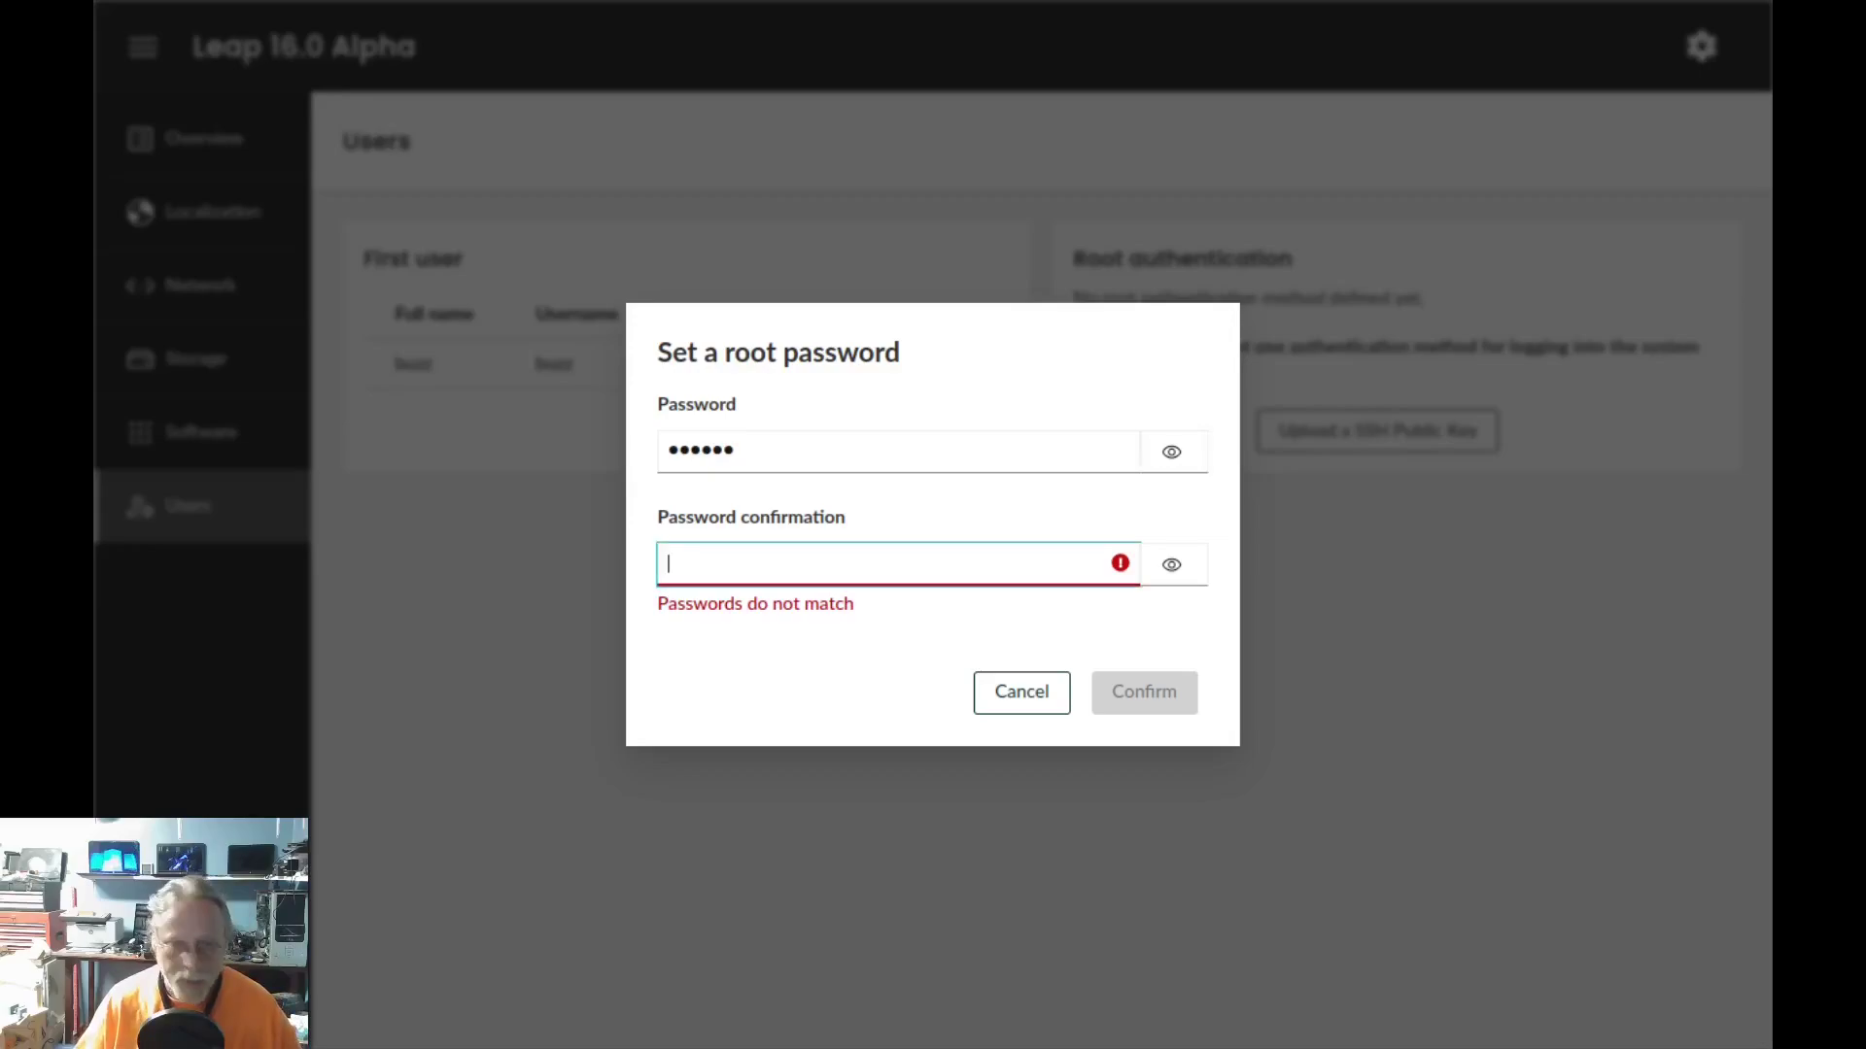
{"action": "type", "text": "******"}
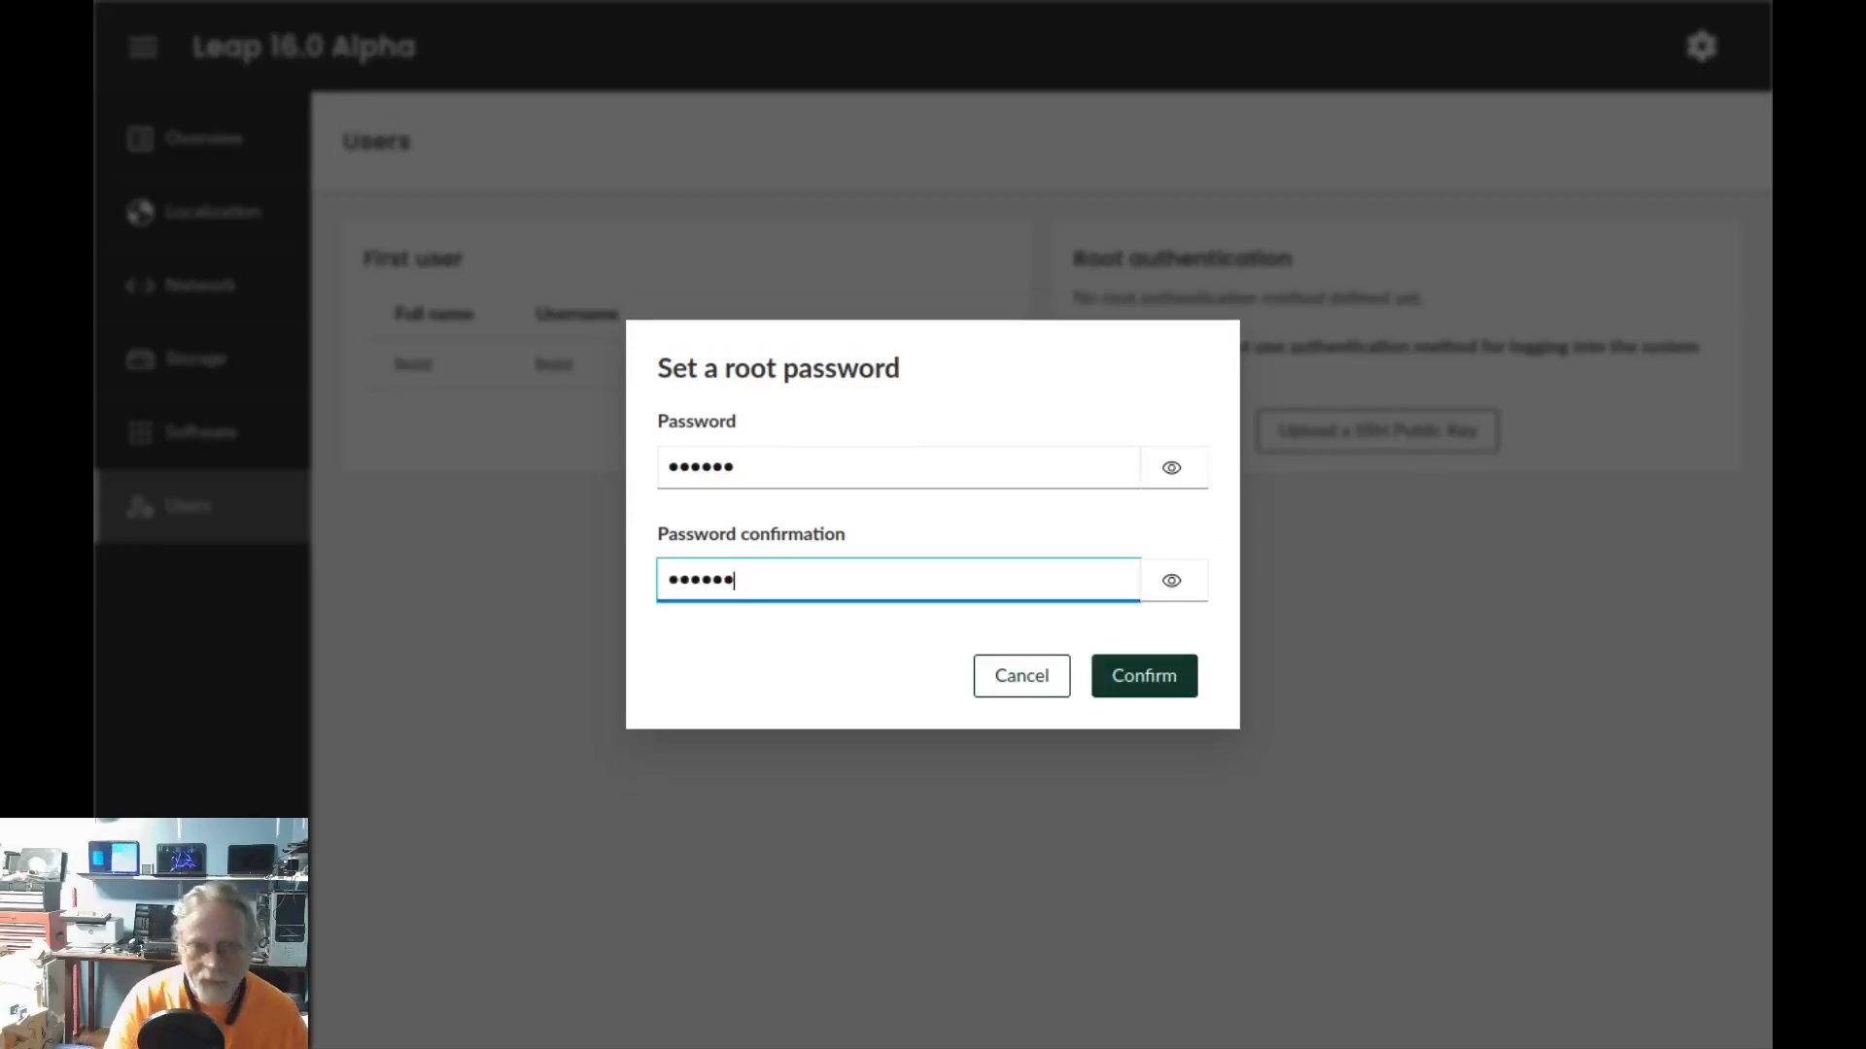
{"action": "left_click", "coordinate": [1113, 675]}
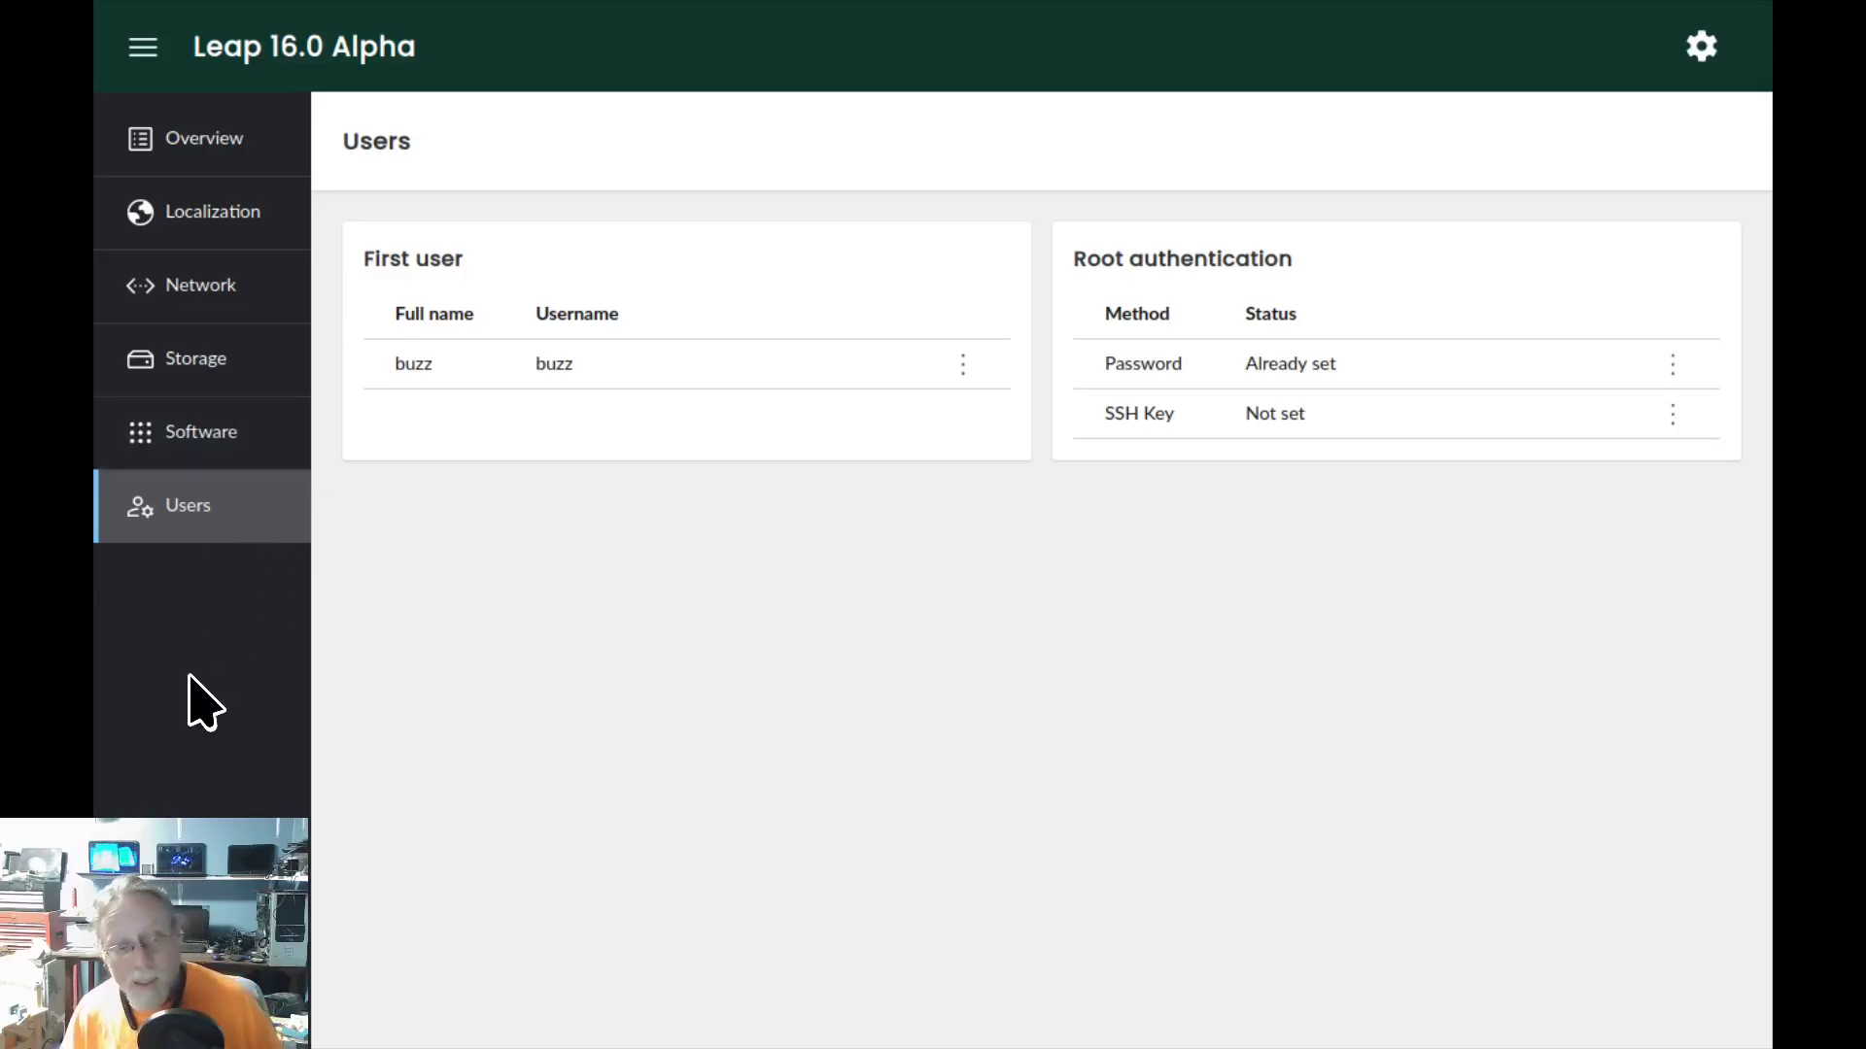
Step: Start the Leap 16.0 Alpha installation from the overview and accept the disk partition changes
{"action": "left_click", "coordinate": [206, 138]}
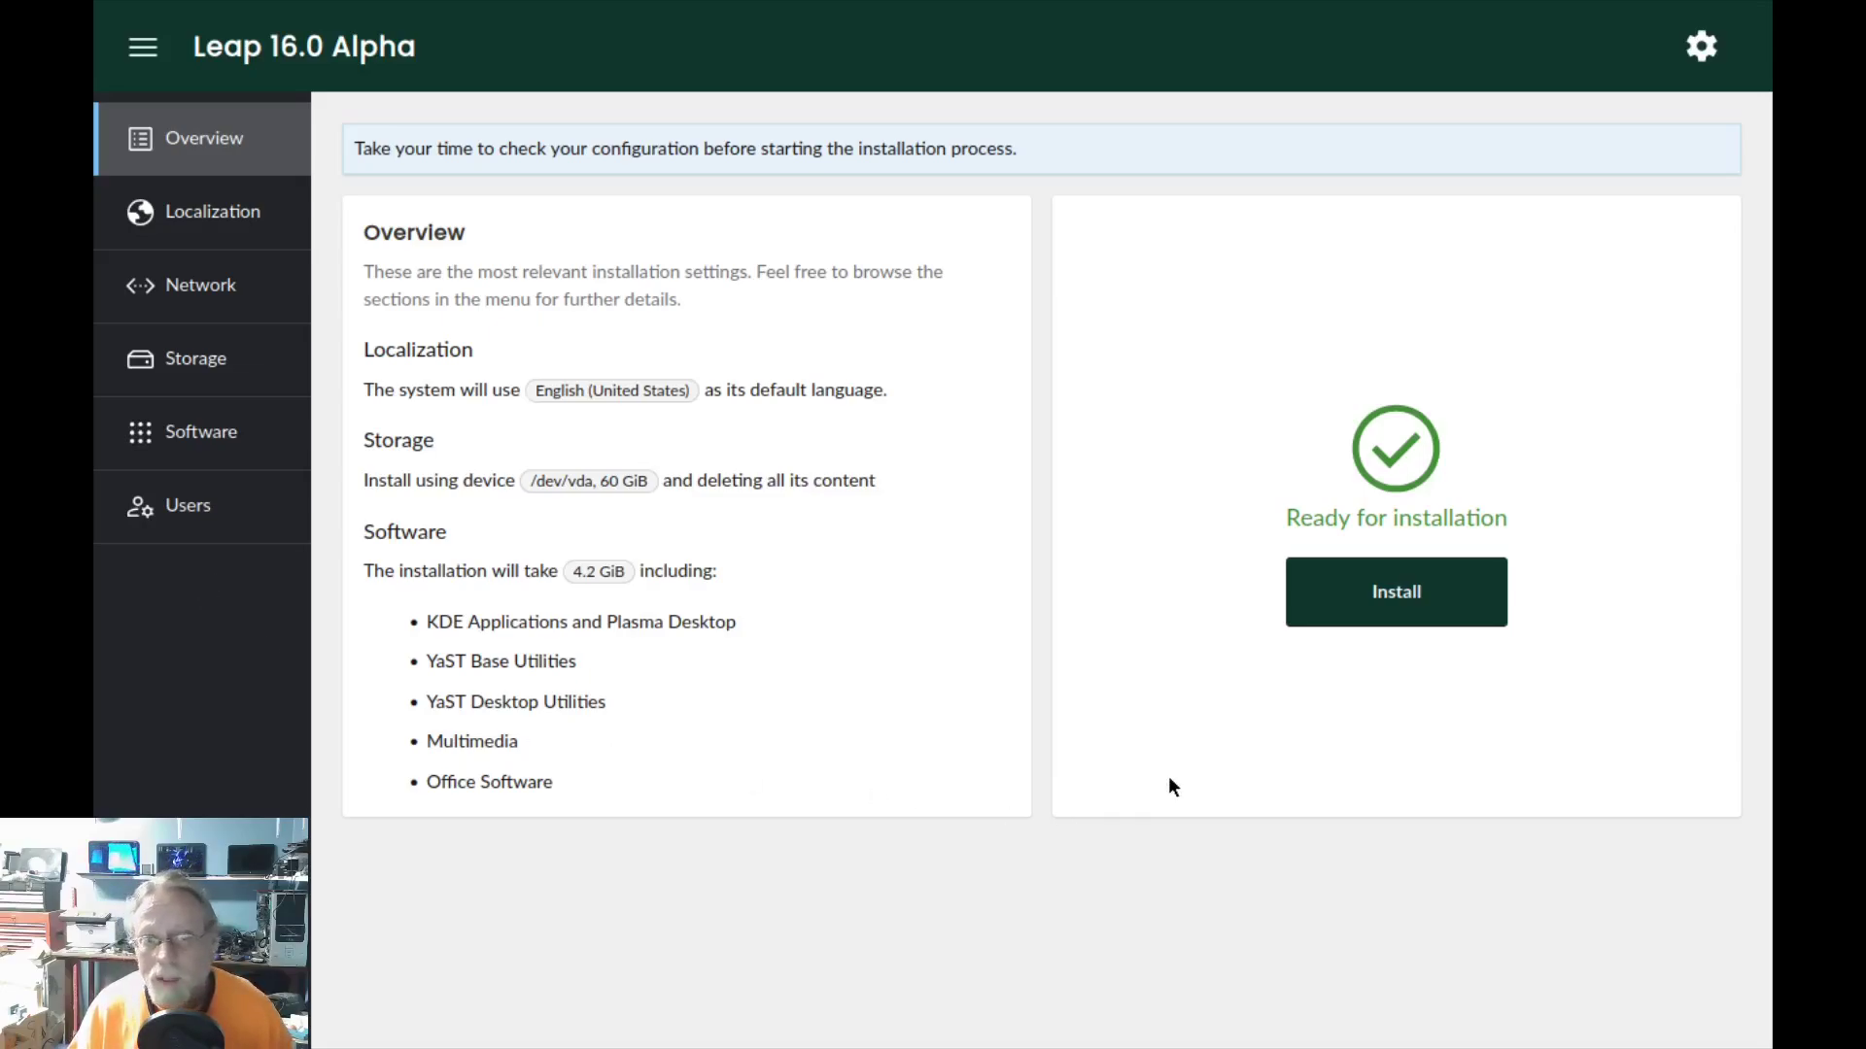
{"action": "left_click", "coordinate": [1392, 591]}
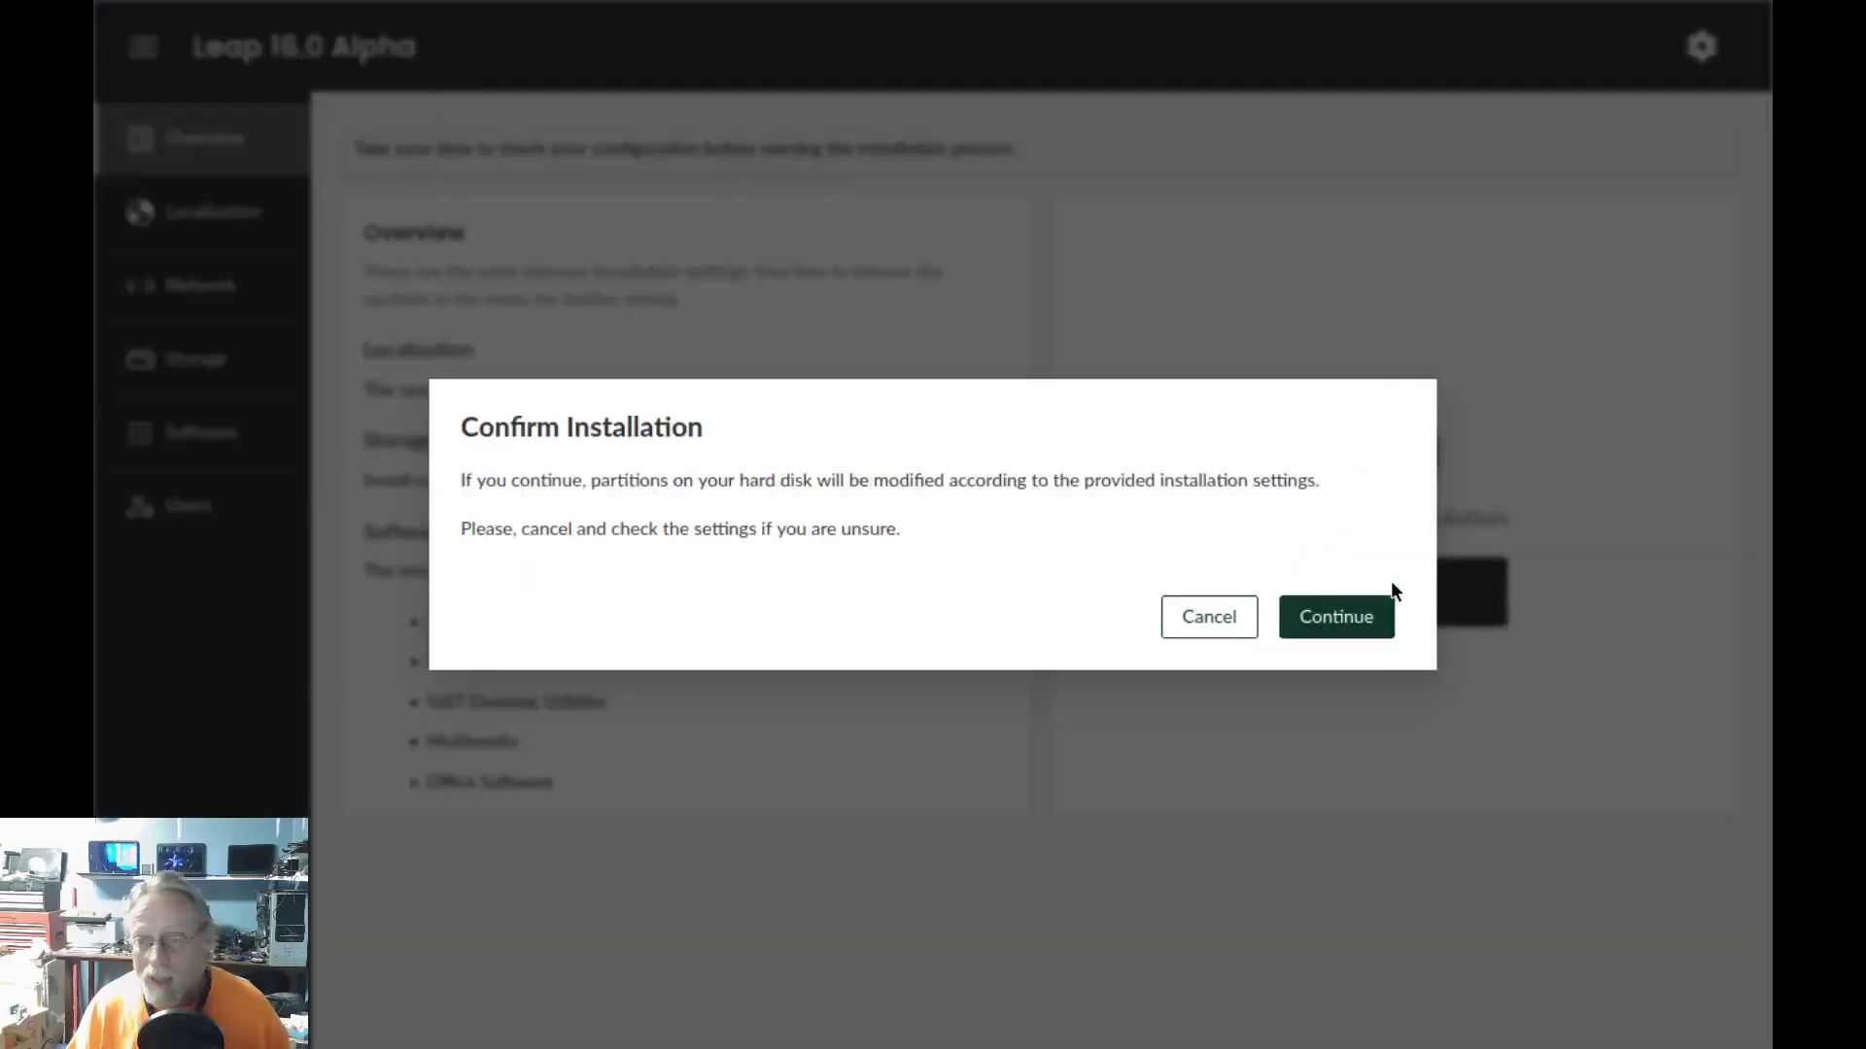
{"action": "left_click", "coordinate": [1337, 614]}
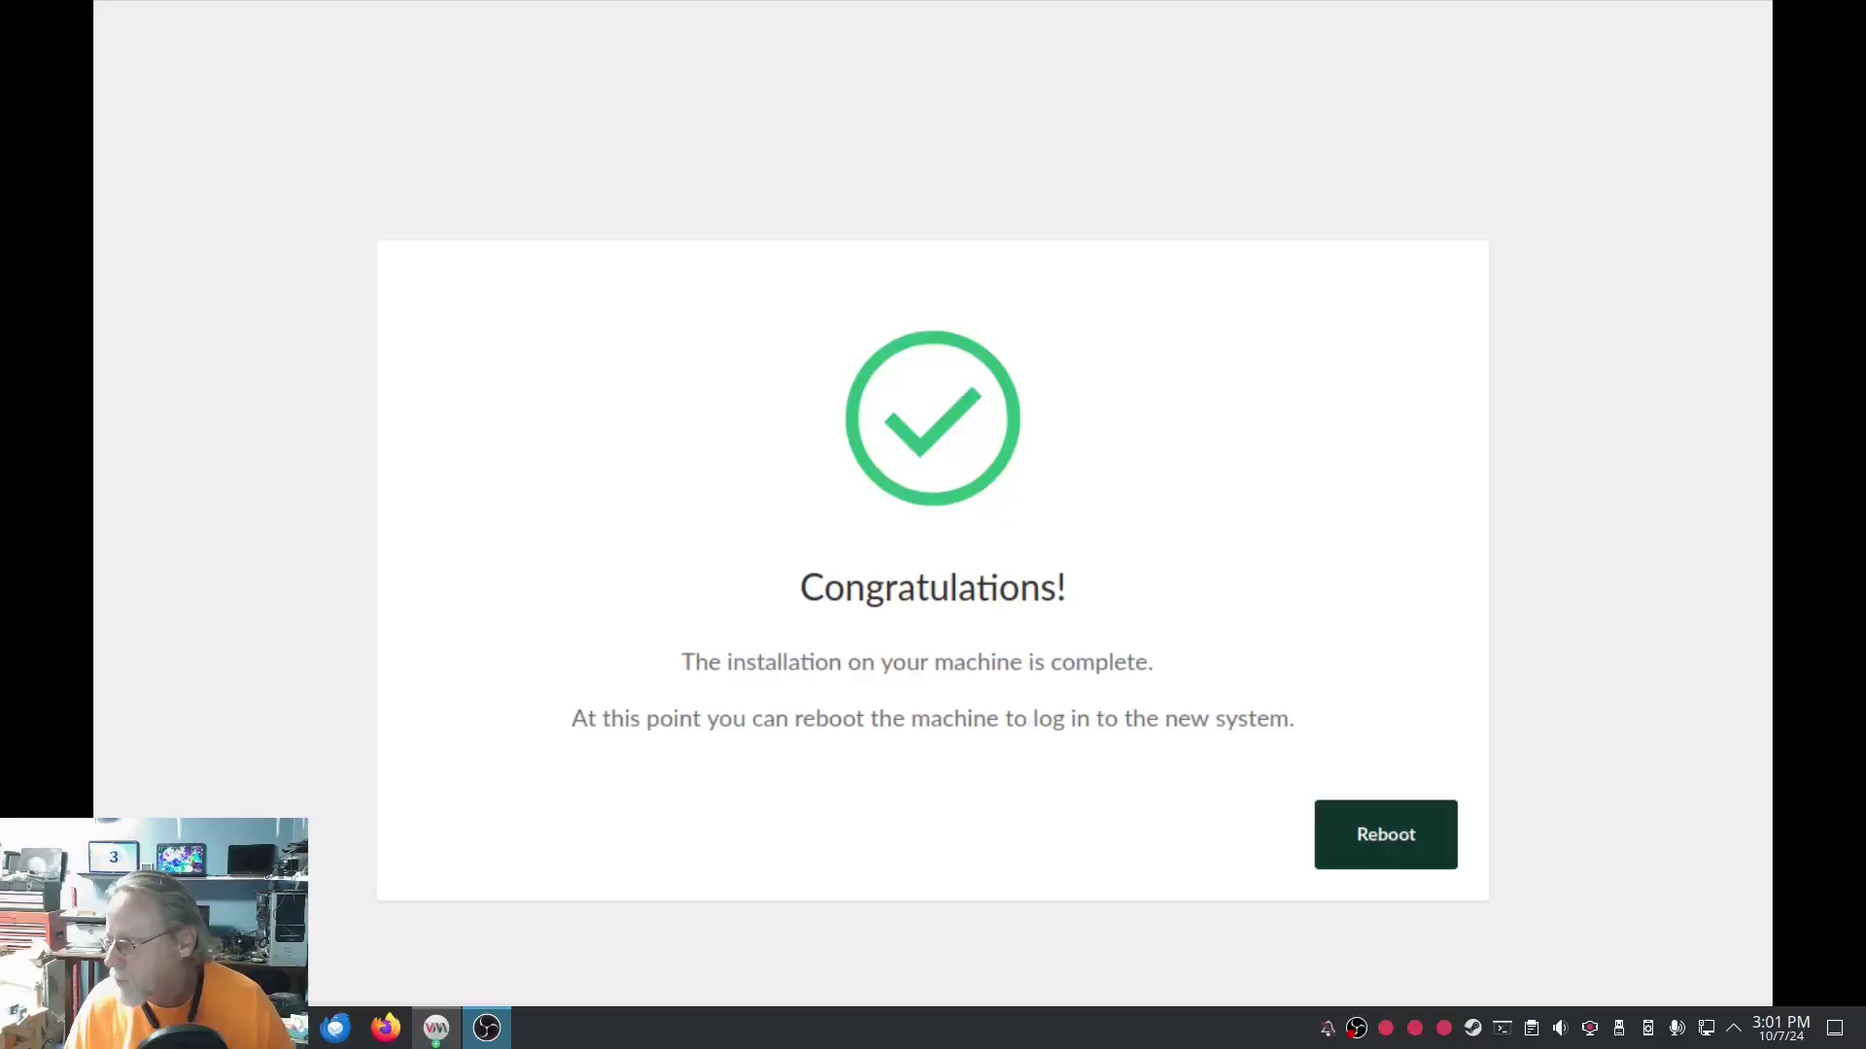
Step: Reboot the machine after the installation and boot the Leap 16.0Alpha entry
{"action": "left_click", "coordinate": [1376, 849]}
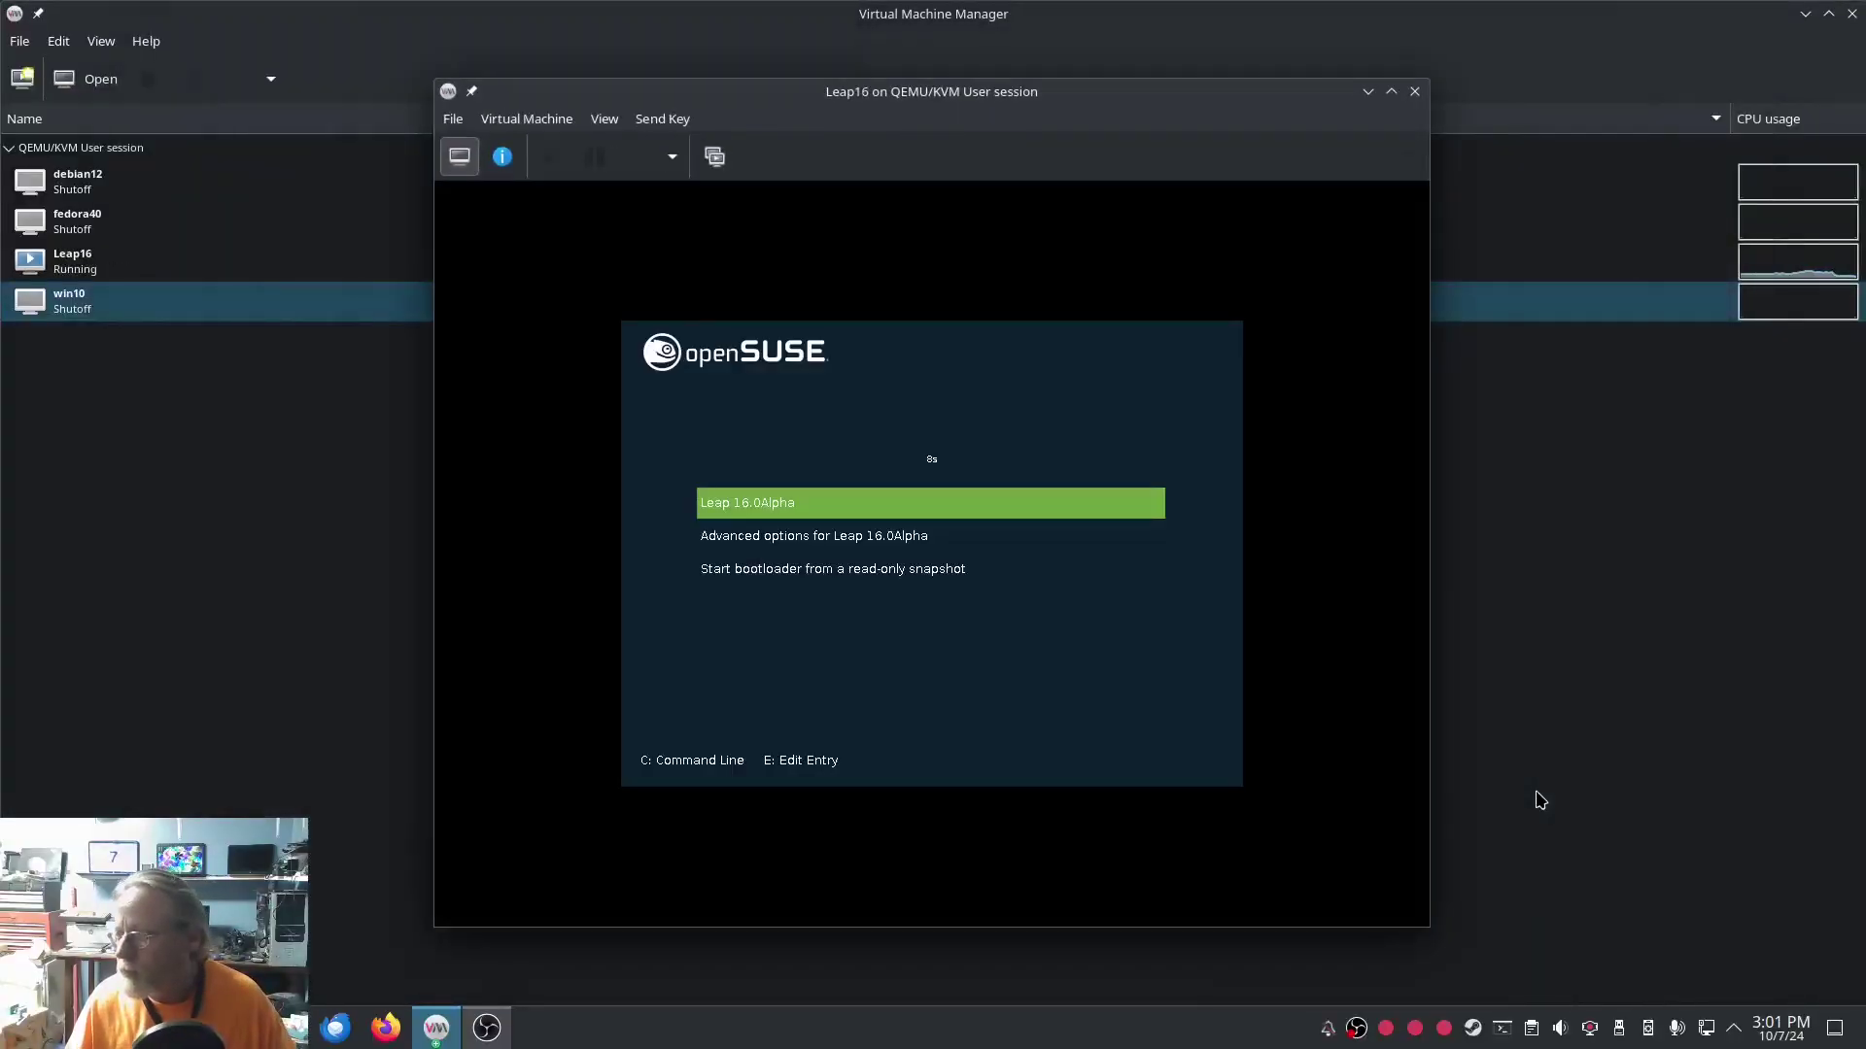
{"action": "left_click", "coordinate": [1170, 608]}
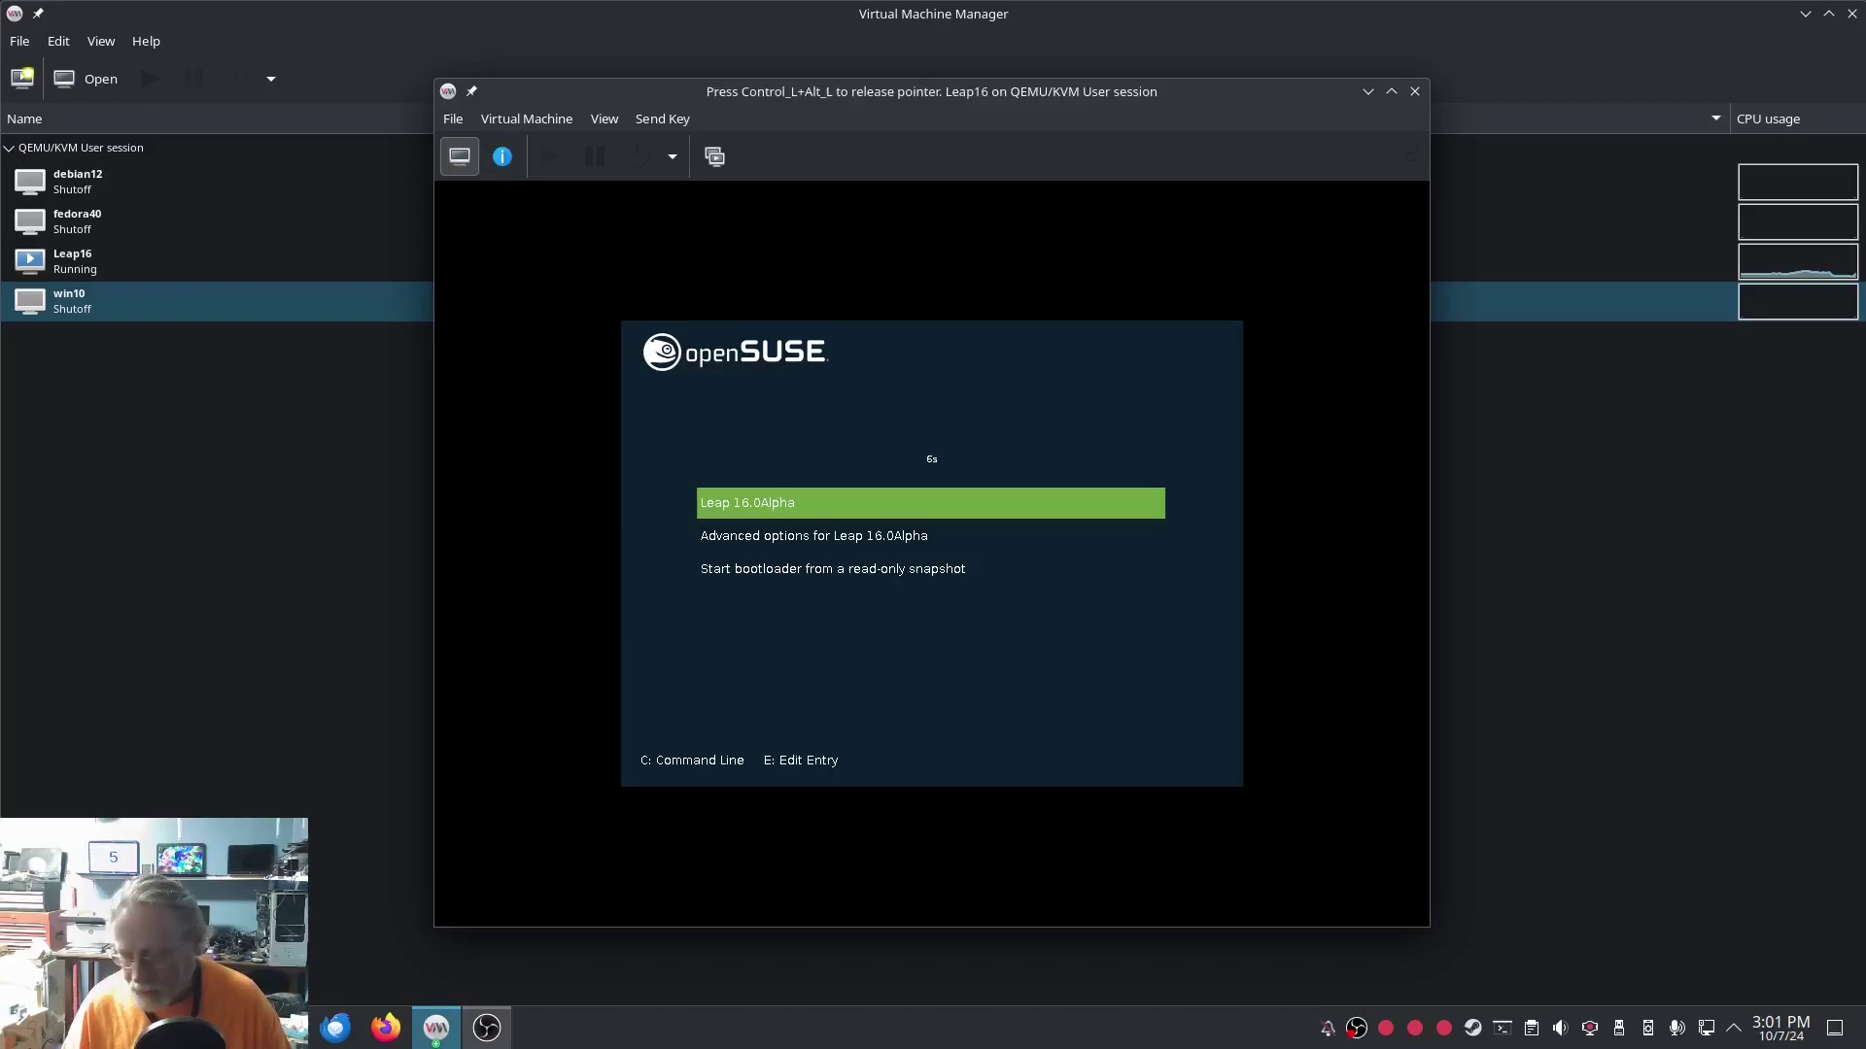
{"action": "key", "text": "Return"}
Step: Release the pointer from the Leap16 virtual machine and show its console in full screen
{"action": "key", "text": "ctrl+alt"}
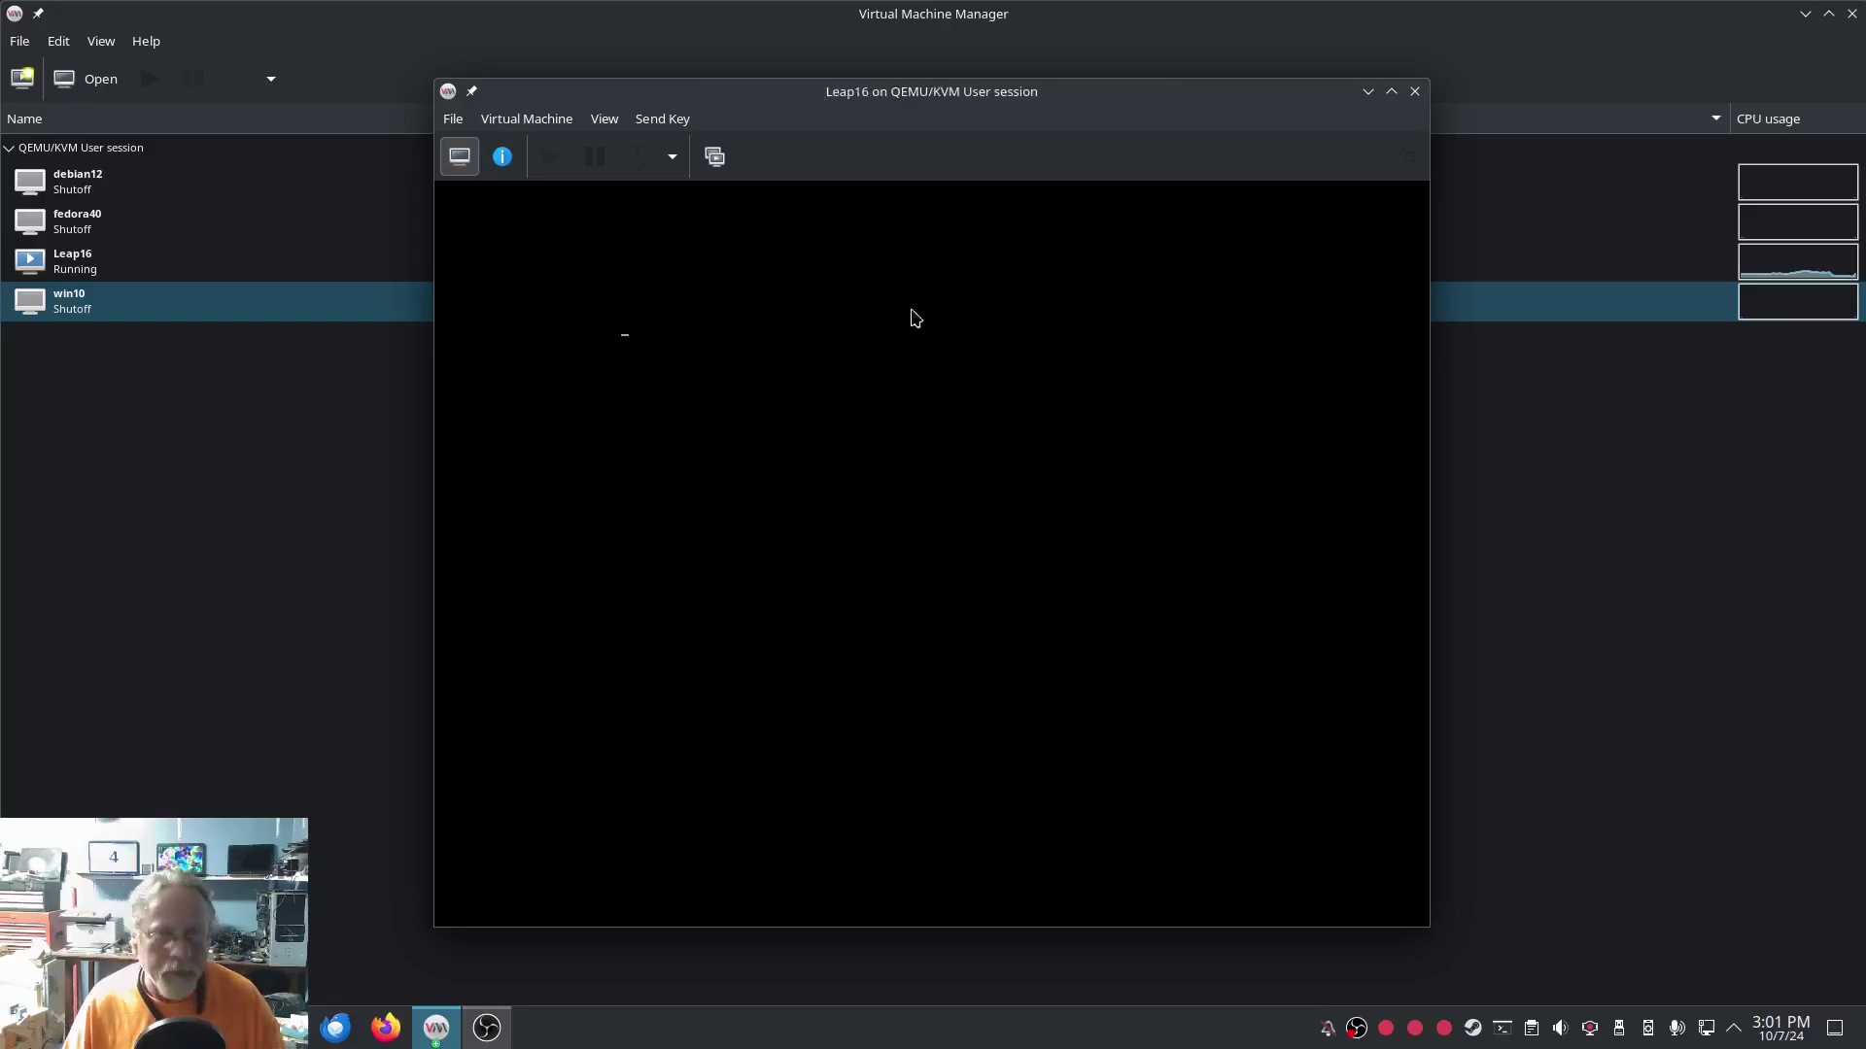
{"action": "left_click", "coordinate": [602, 118]}
{"action": "left_click", "coordinate": [643, 225]}
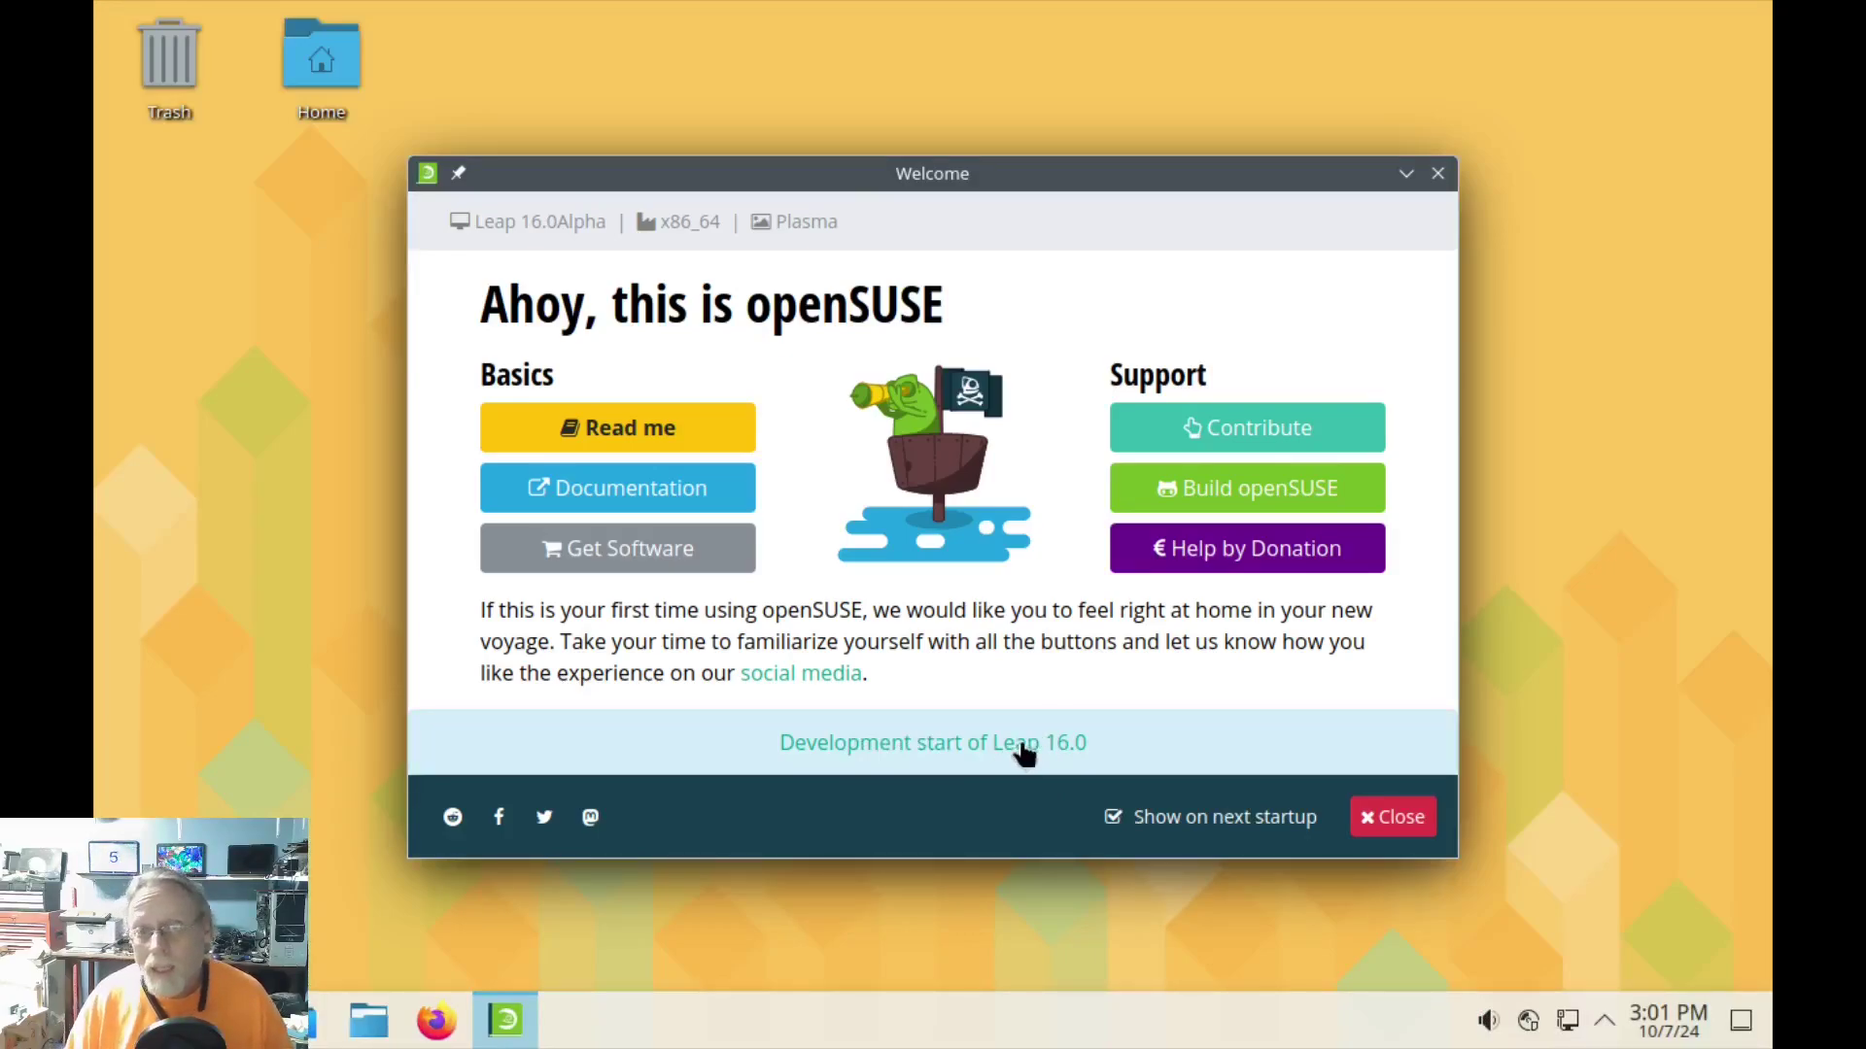
Step: Raise the audio volume to 100%, disable Show on next startup, and close the openSUSE welcome window
{"action": "key", "text": "XF86AudioRaiseVolume"}
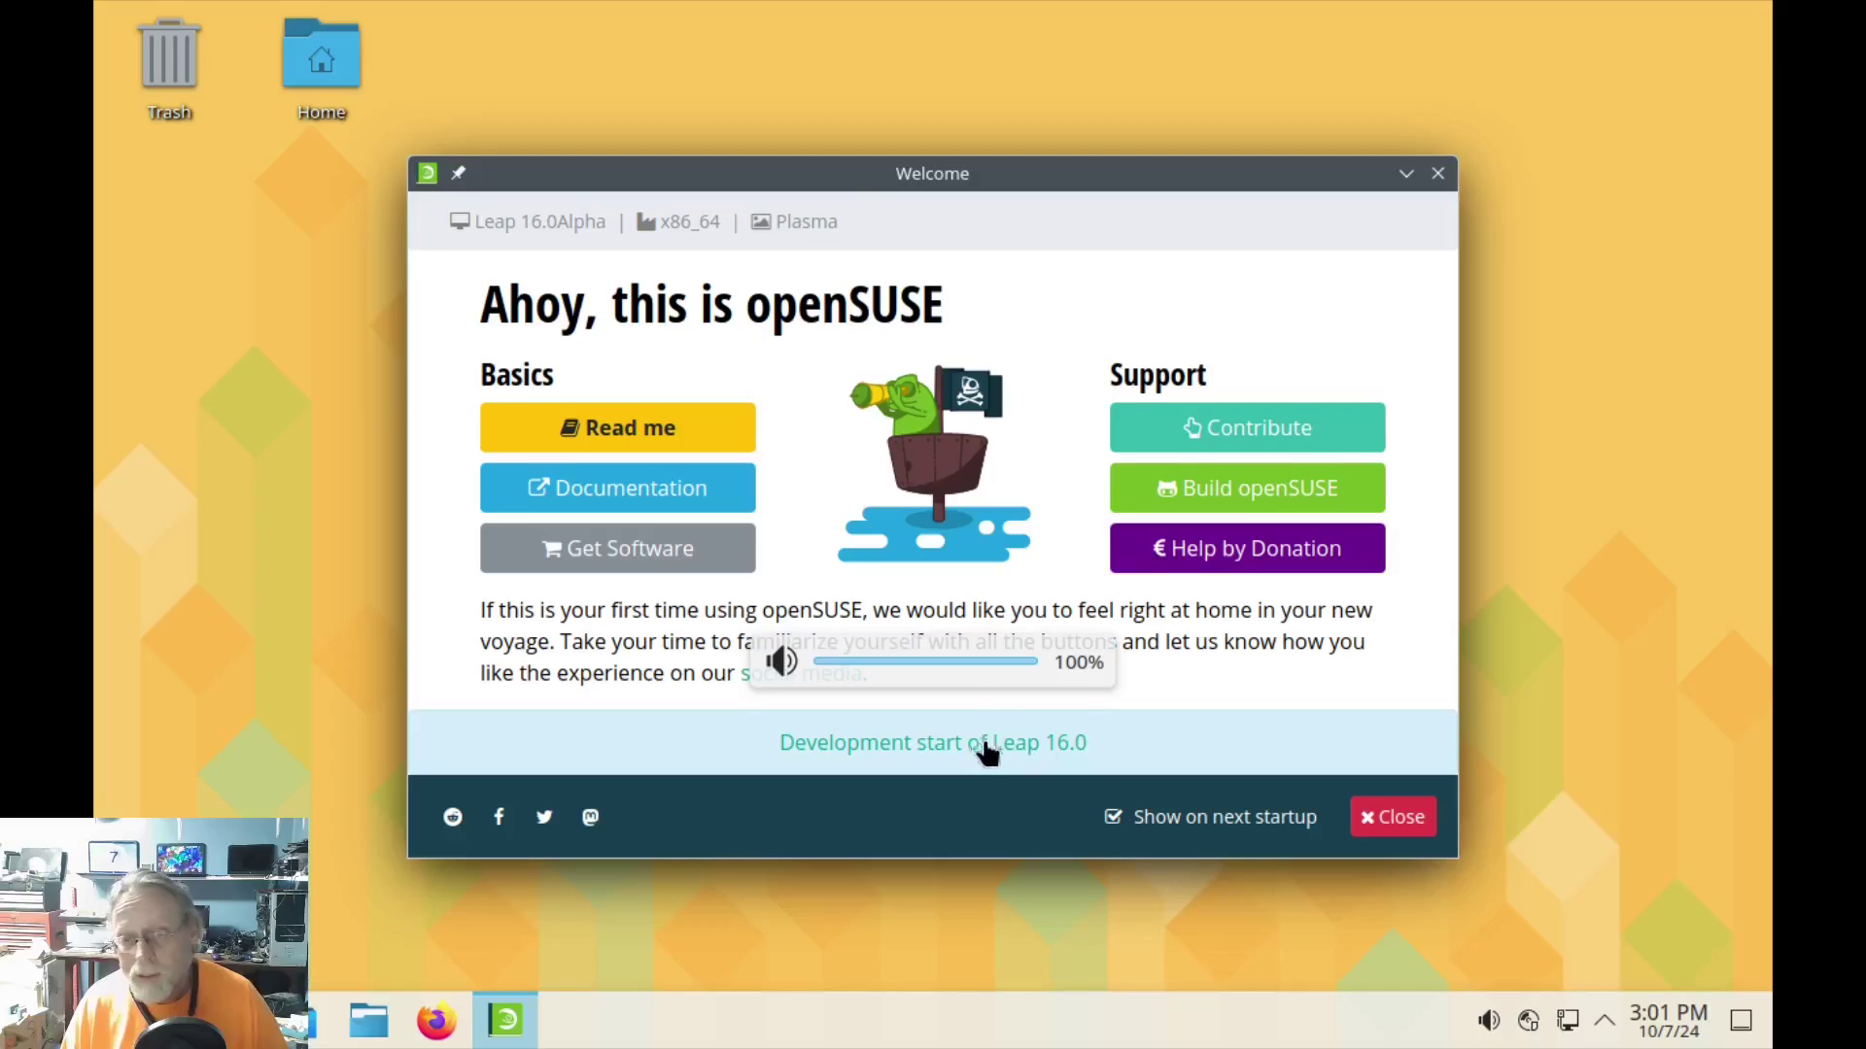
{"action": "left_click", "coordinate": [1113, 818]}
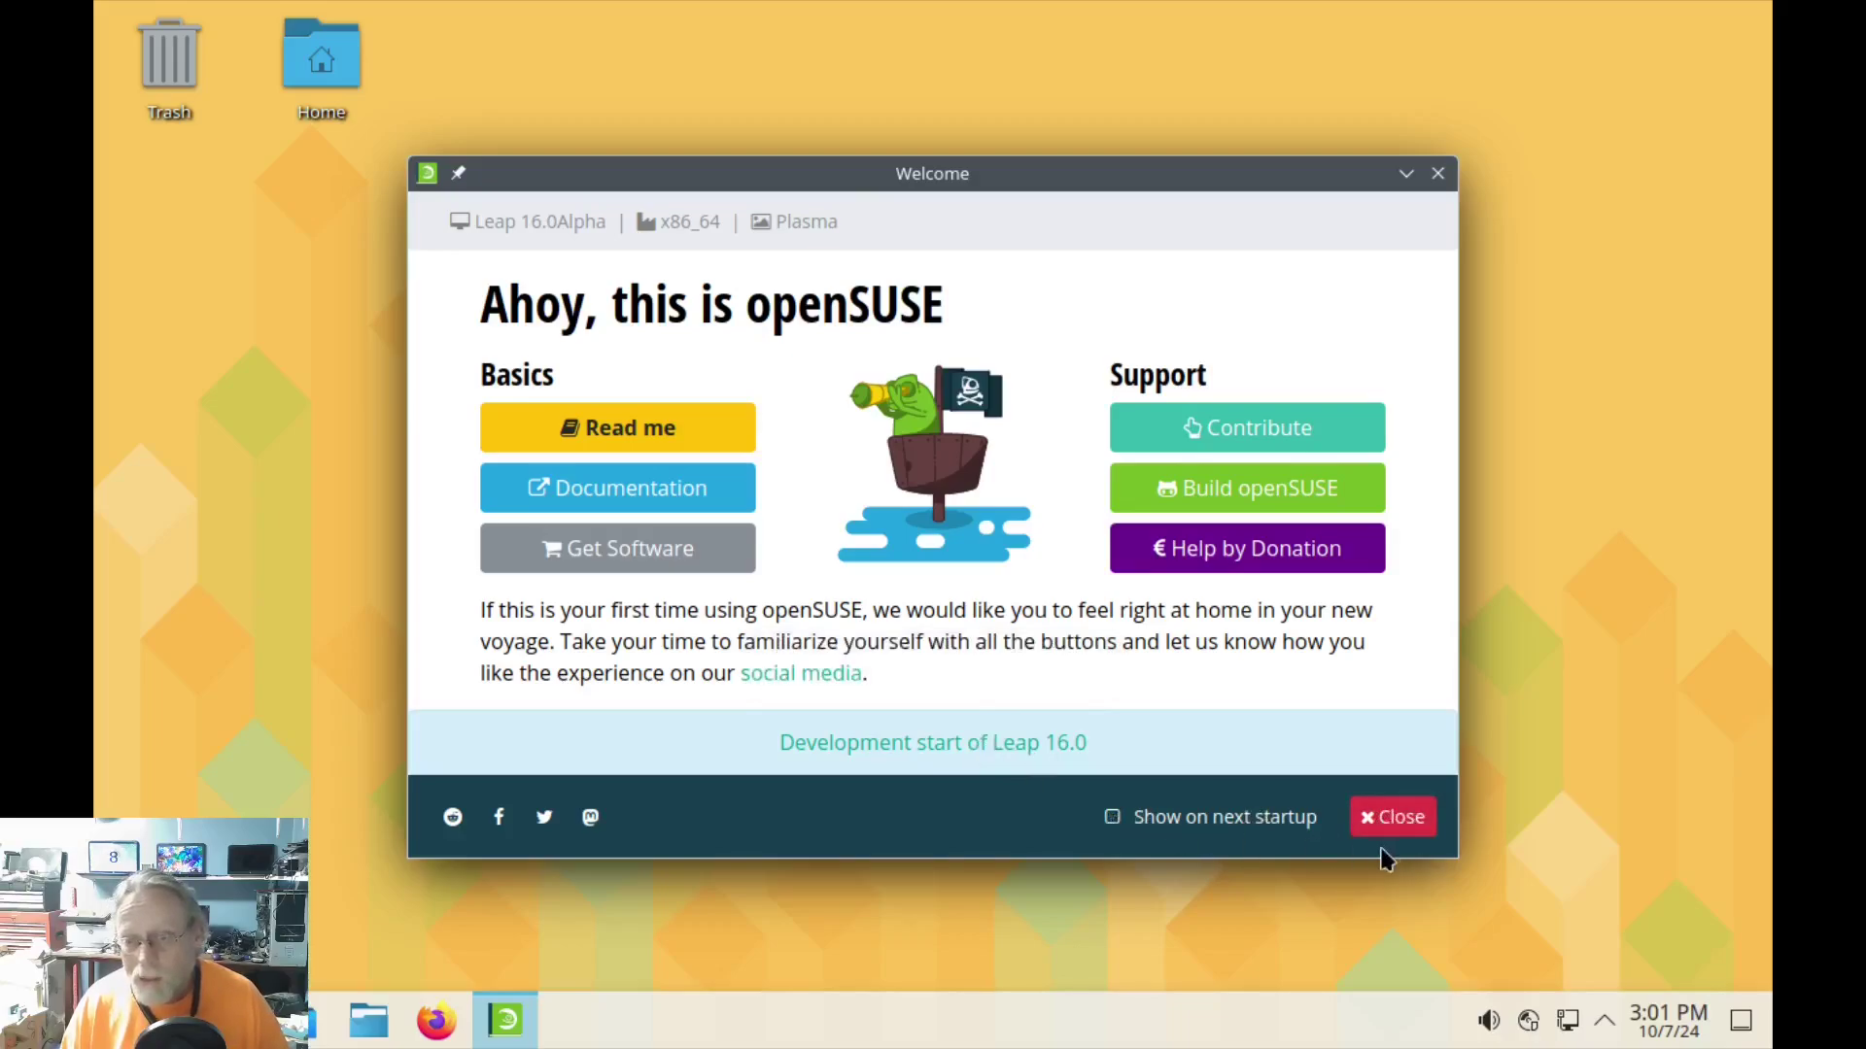
{"action": "left_click", "coordinate": [1386, 827]}
Step: Set the display resolution to 1920x1080 (16:9), keep the new configuration, and close the display settings
{"action": "right_click", "coordinate": [878, 696]}
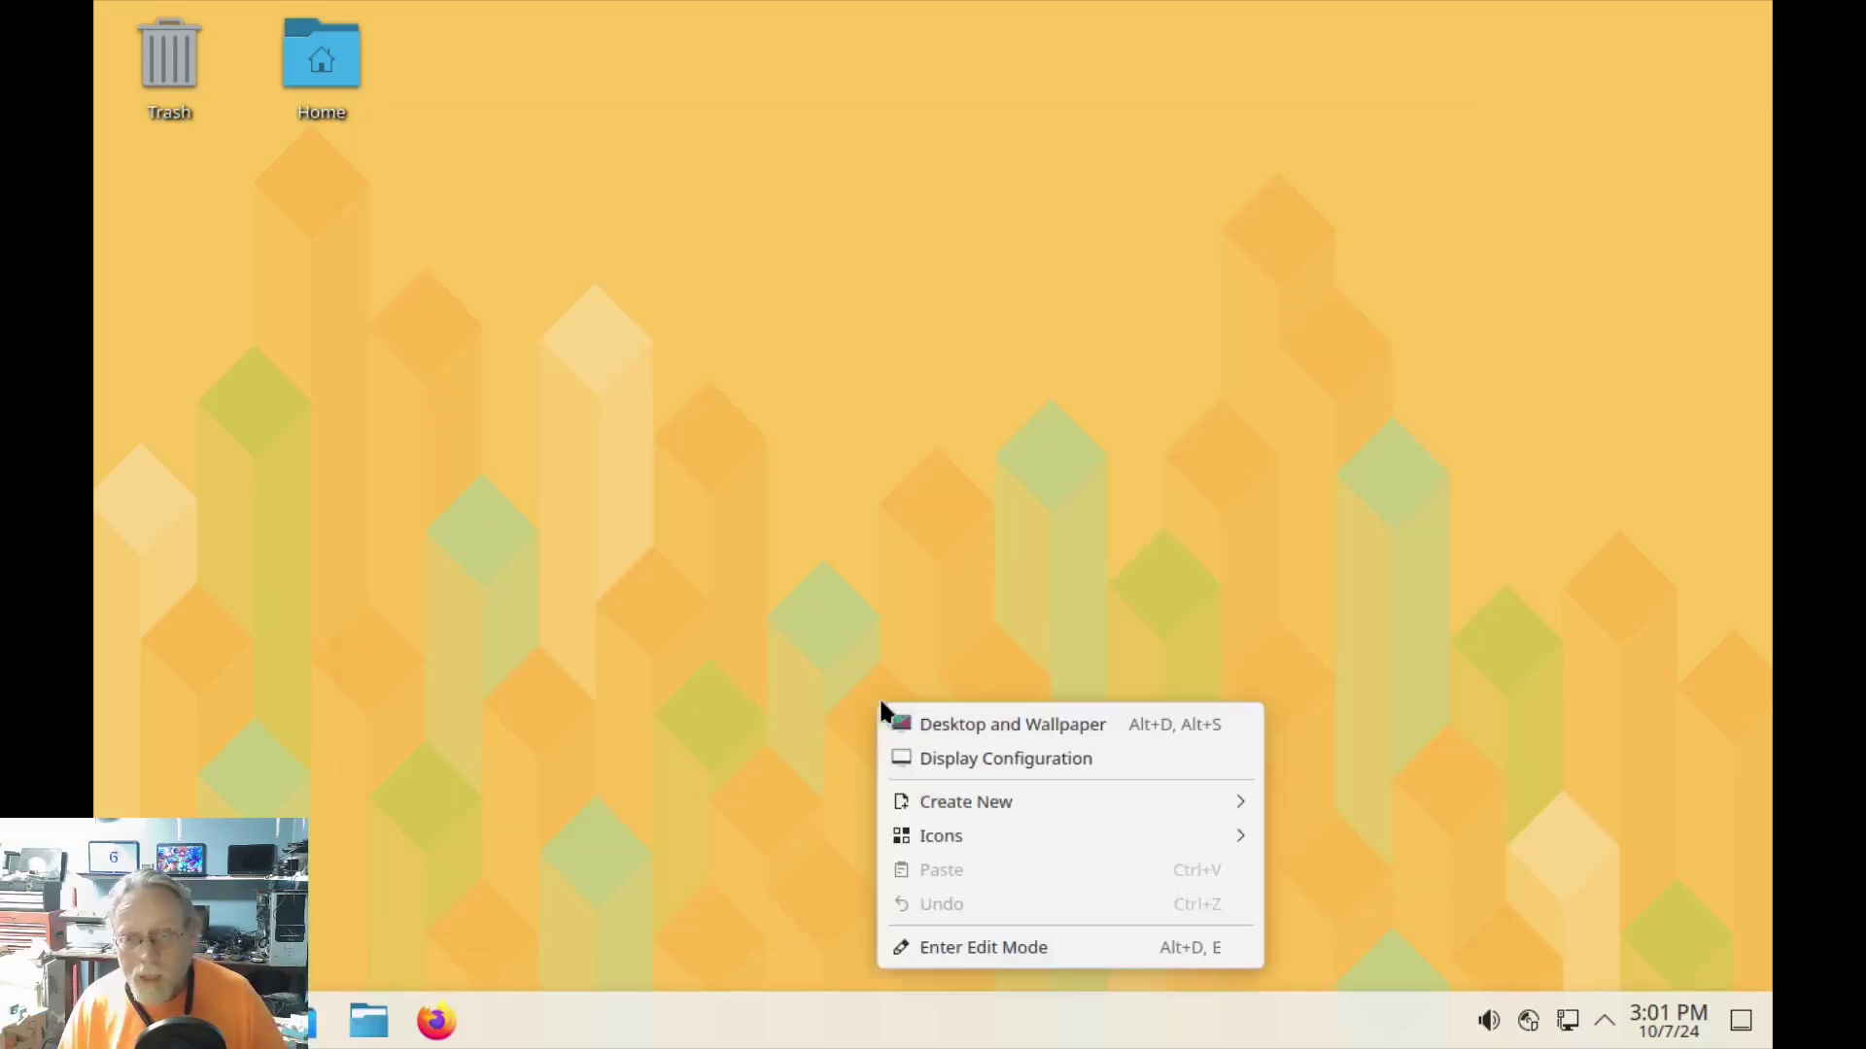
{"action": "left_click", "coordinate": [986, 760]}
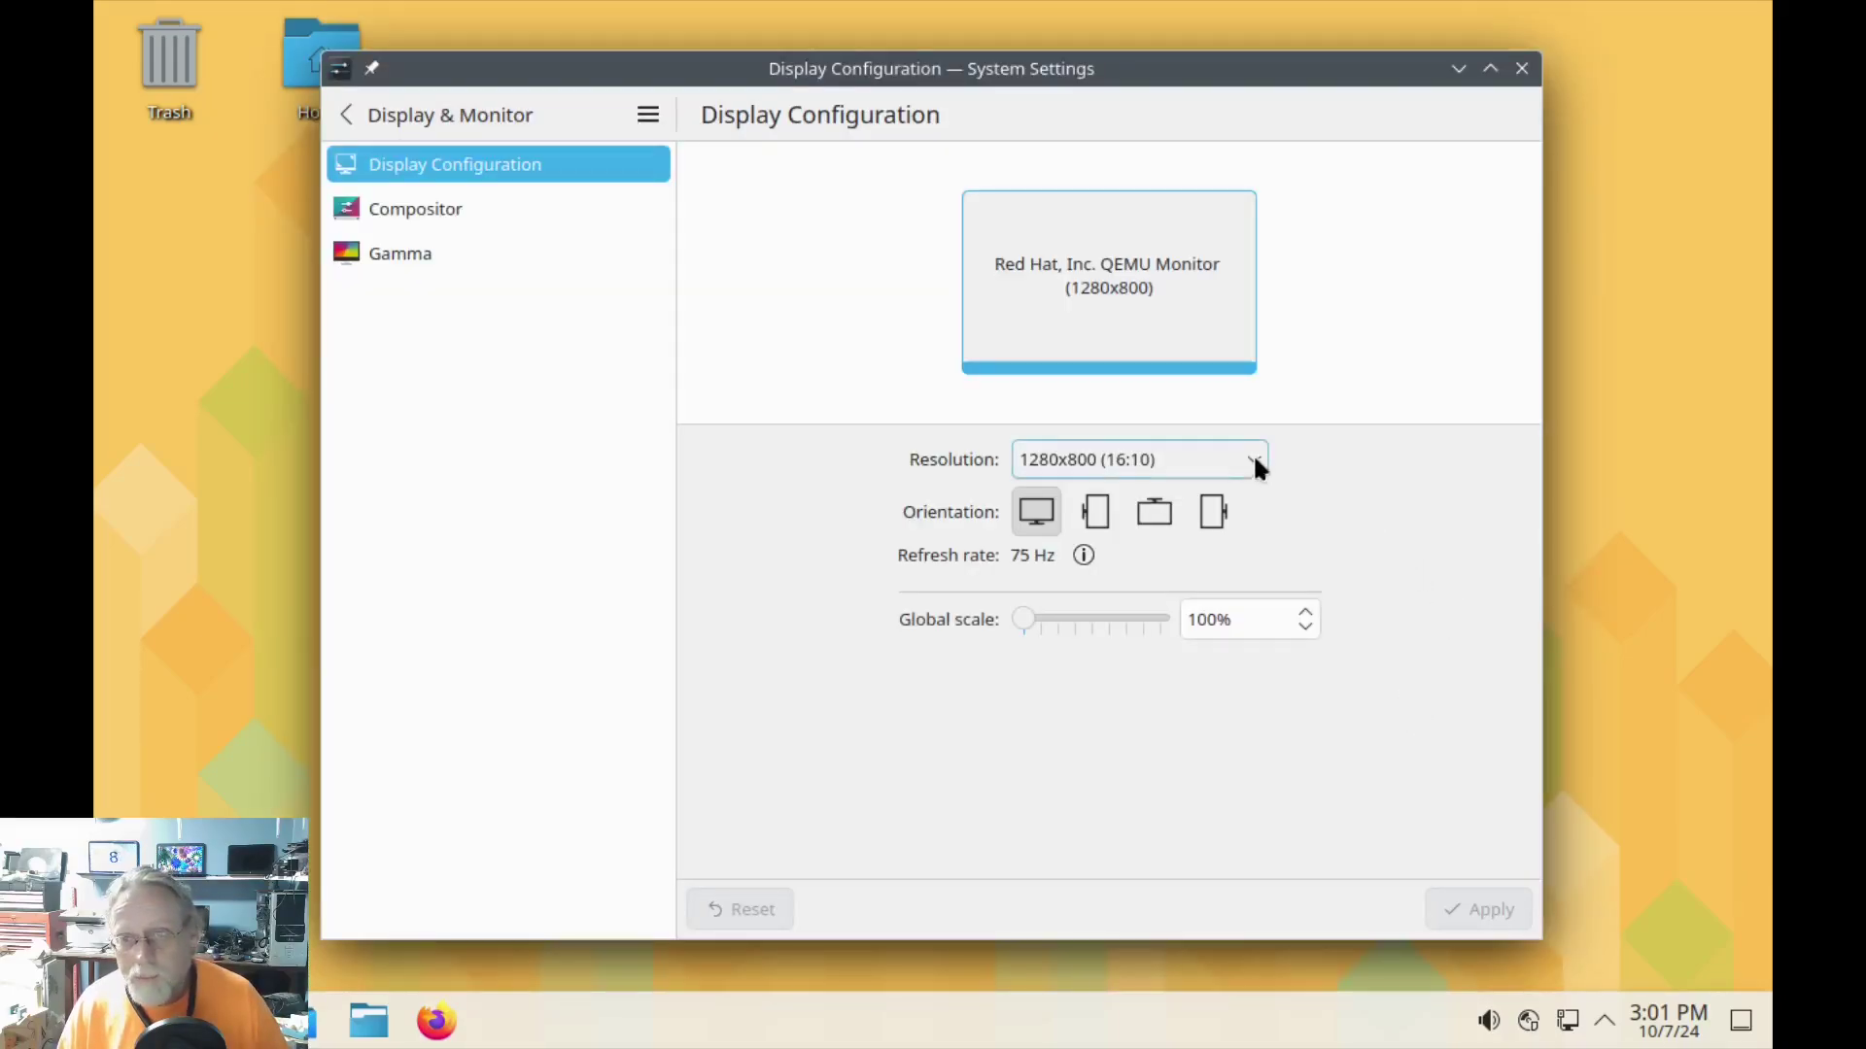
{"action": "left_click", "coordinate": [1253, 461]}
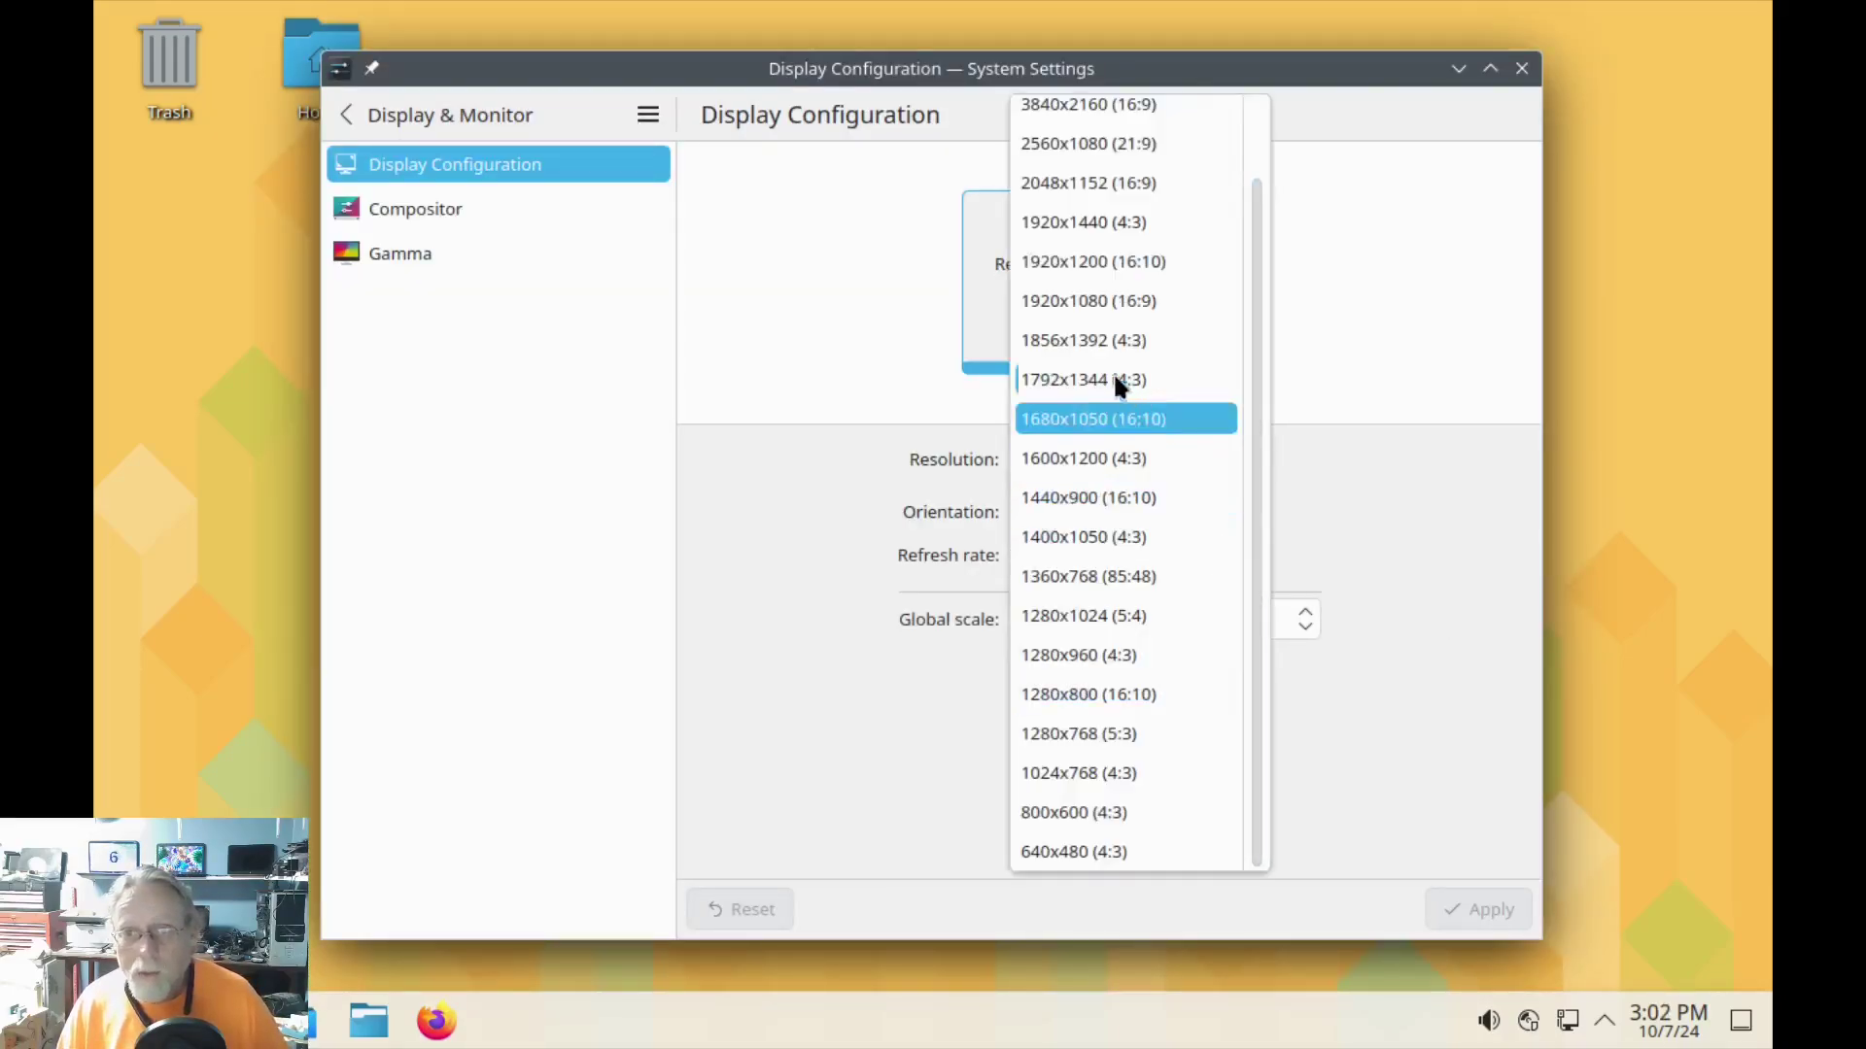
{"action": "left_click", "coordinate": [1059, 301]}
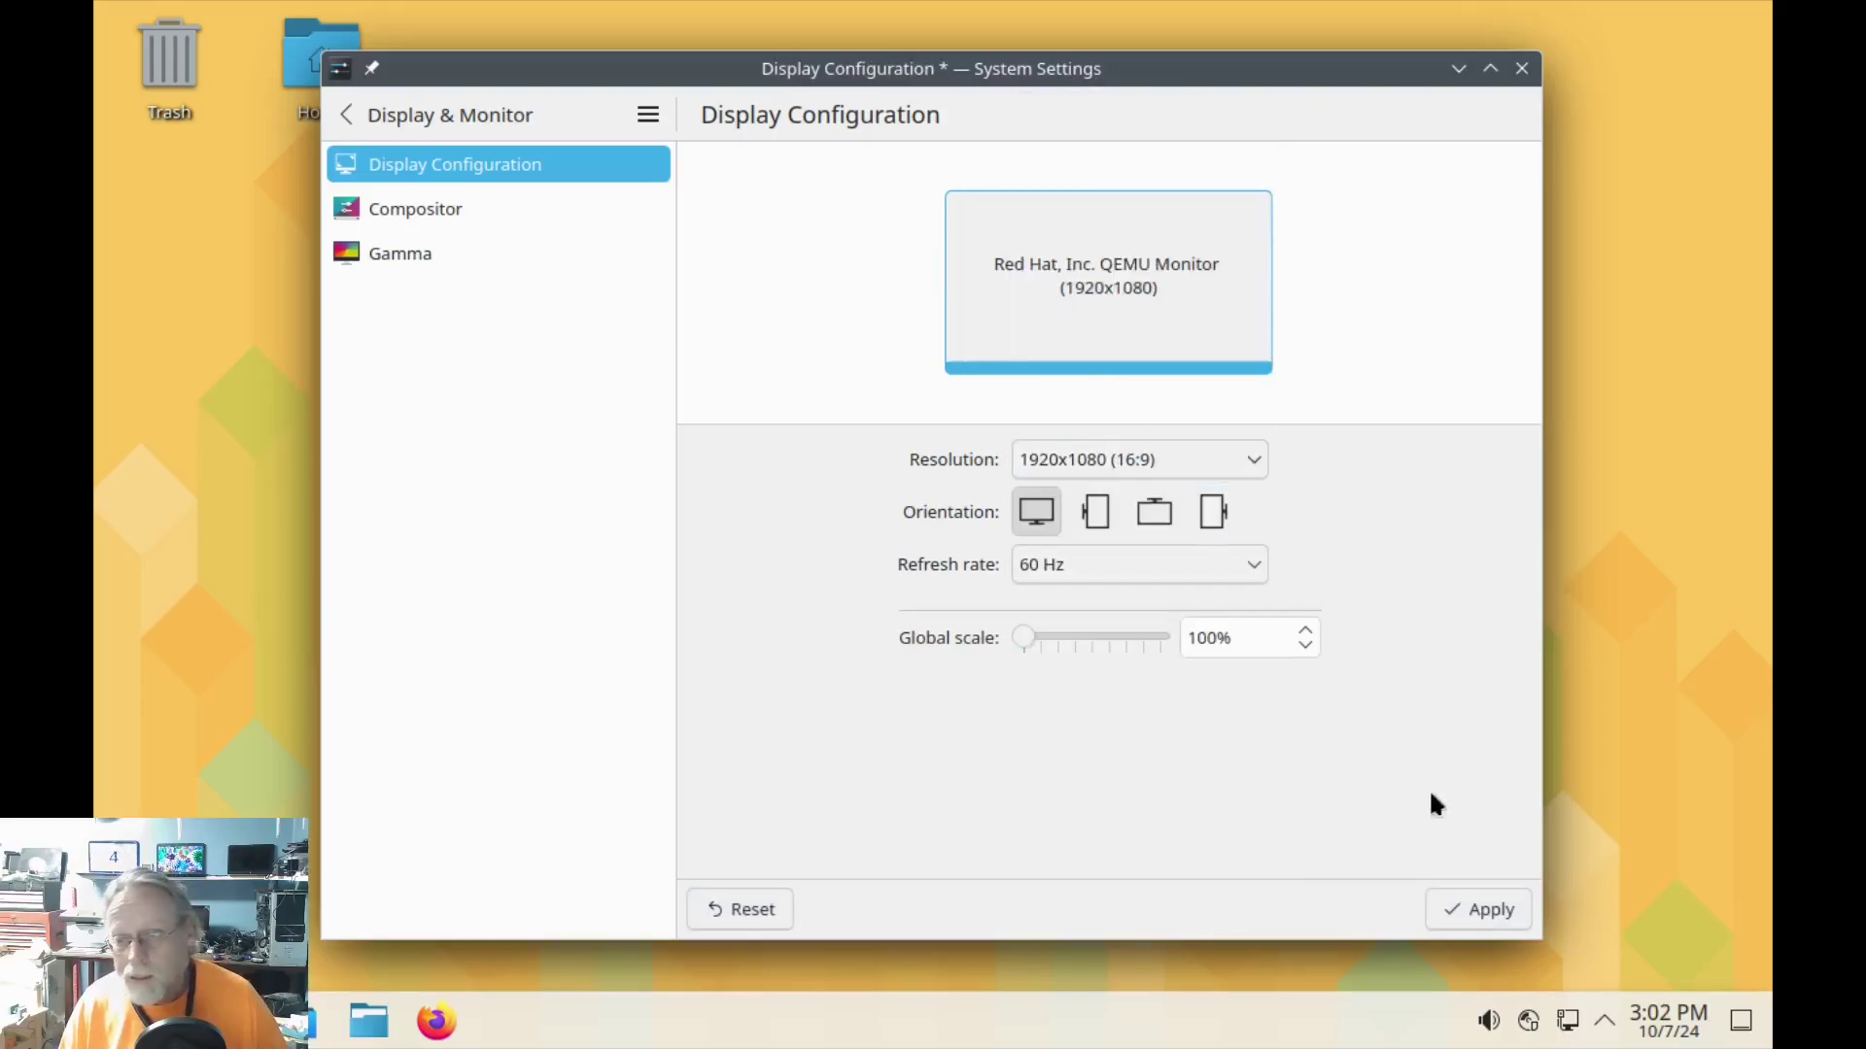
{"action": "left_click", "coordinate": [1458, 901]}
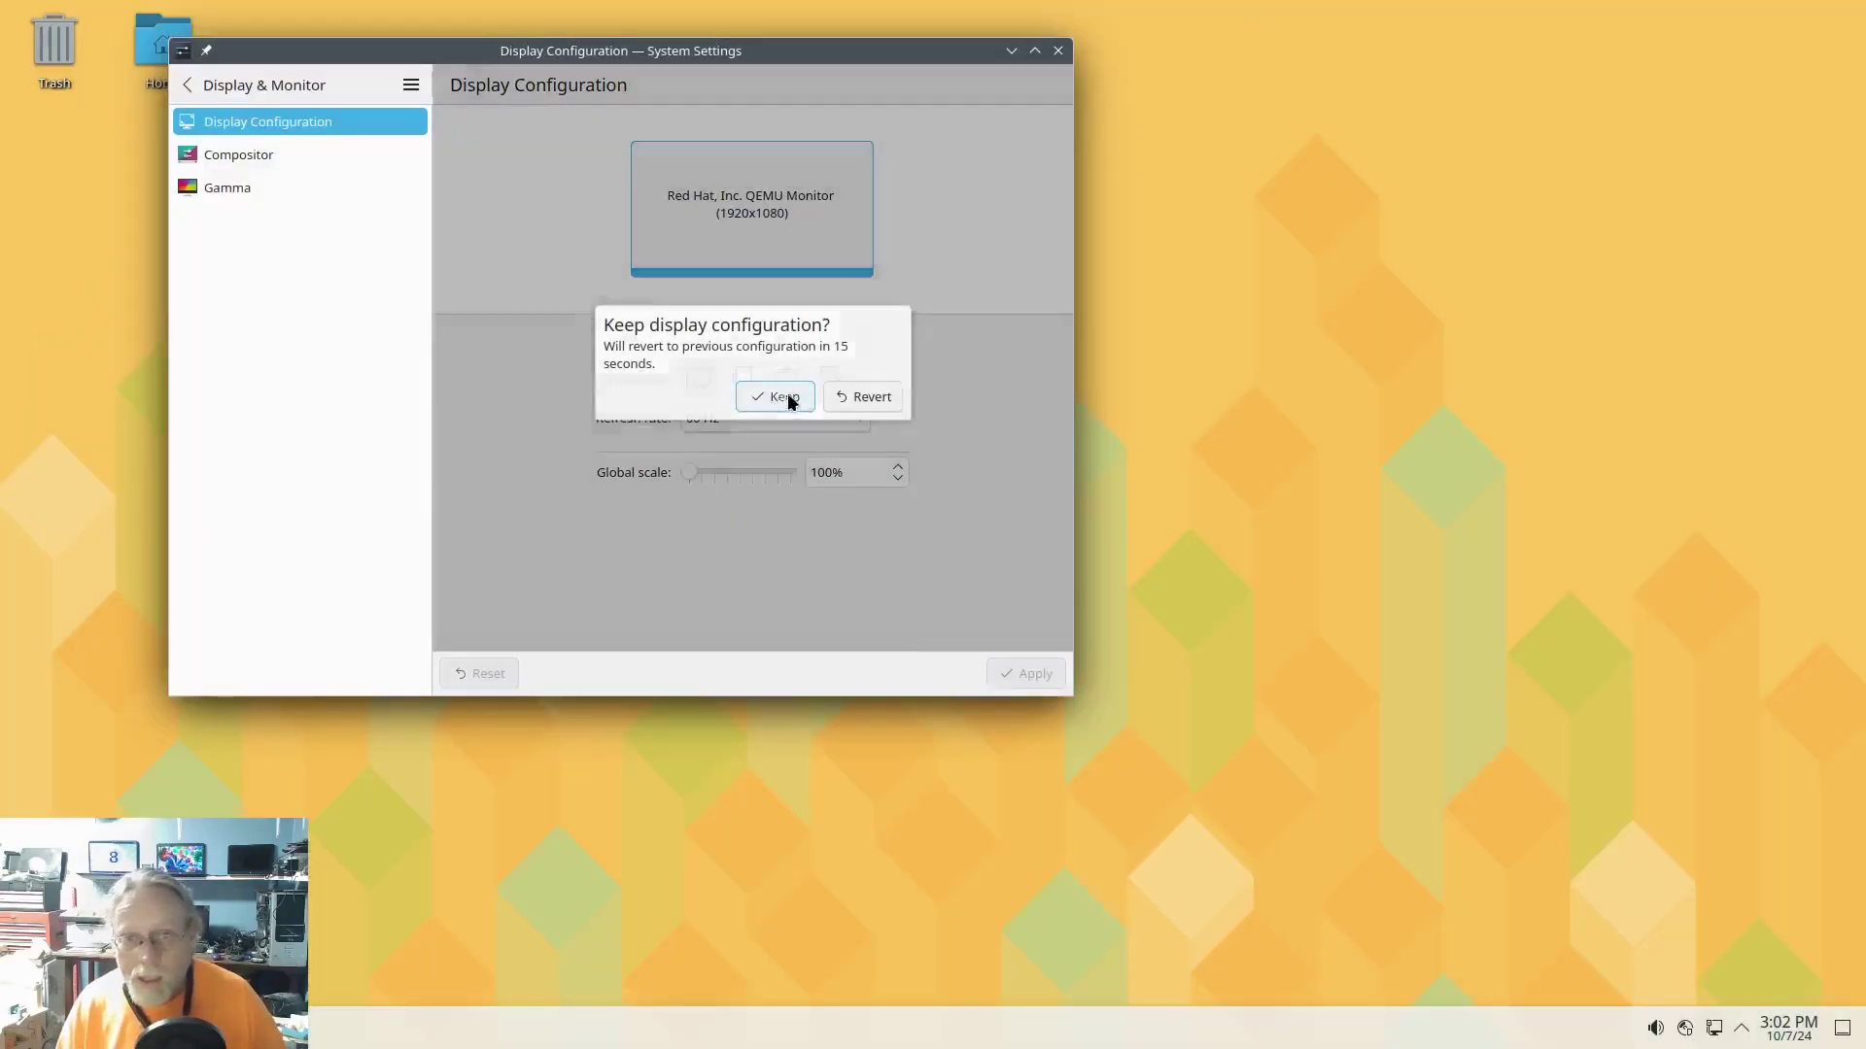
{"action": "left_click", "coordinate": [783, 391]}
{"action": "left_click", "coordinate": [1058, 51]}
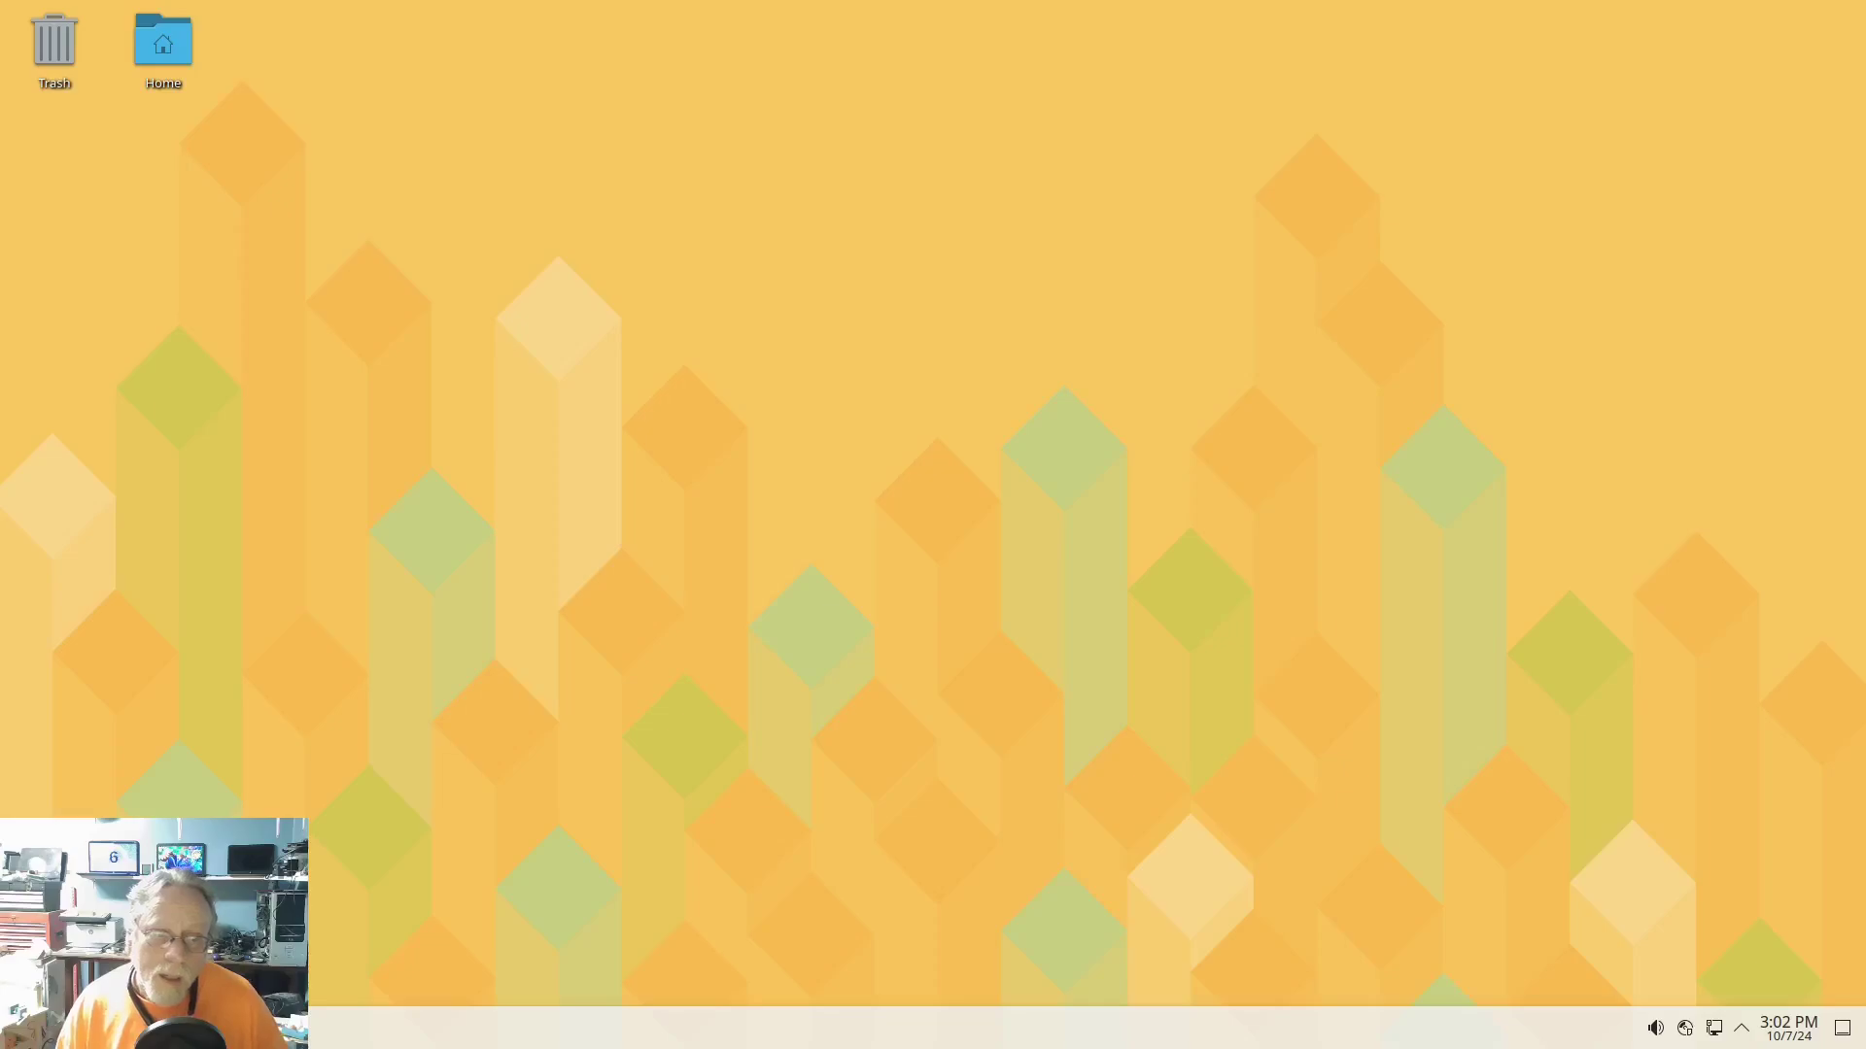
Step: Open Info Center in the Leap 16.0 system to examine its version details, moving its window aside for comparison
{"action": "left_click", "coordinate": [21, 1028]}
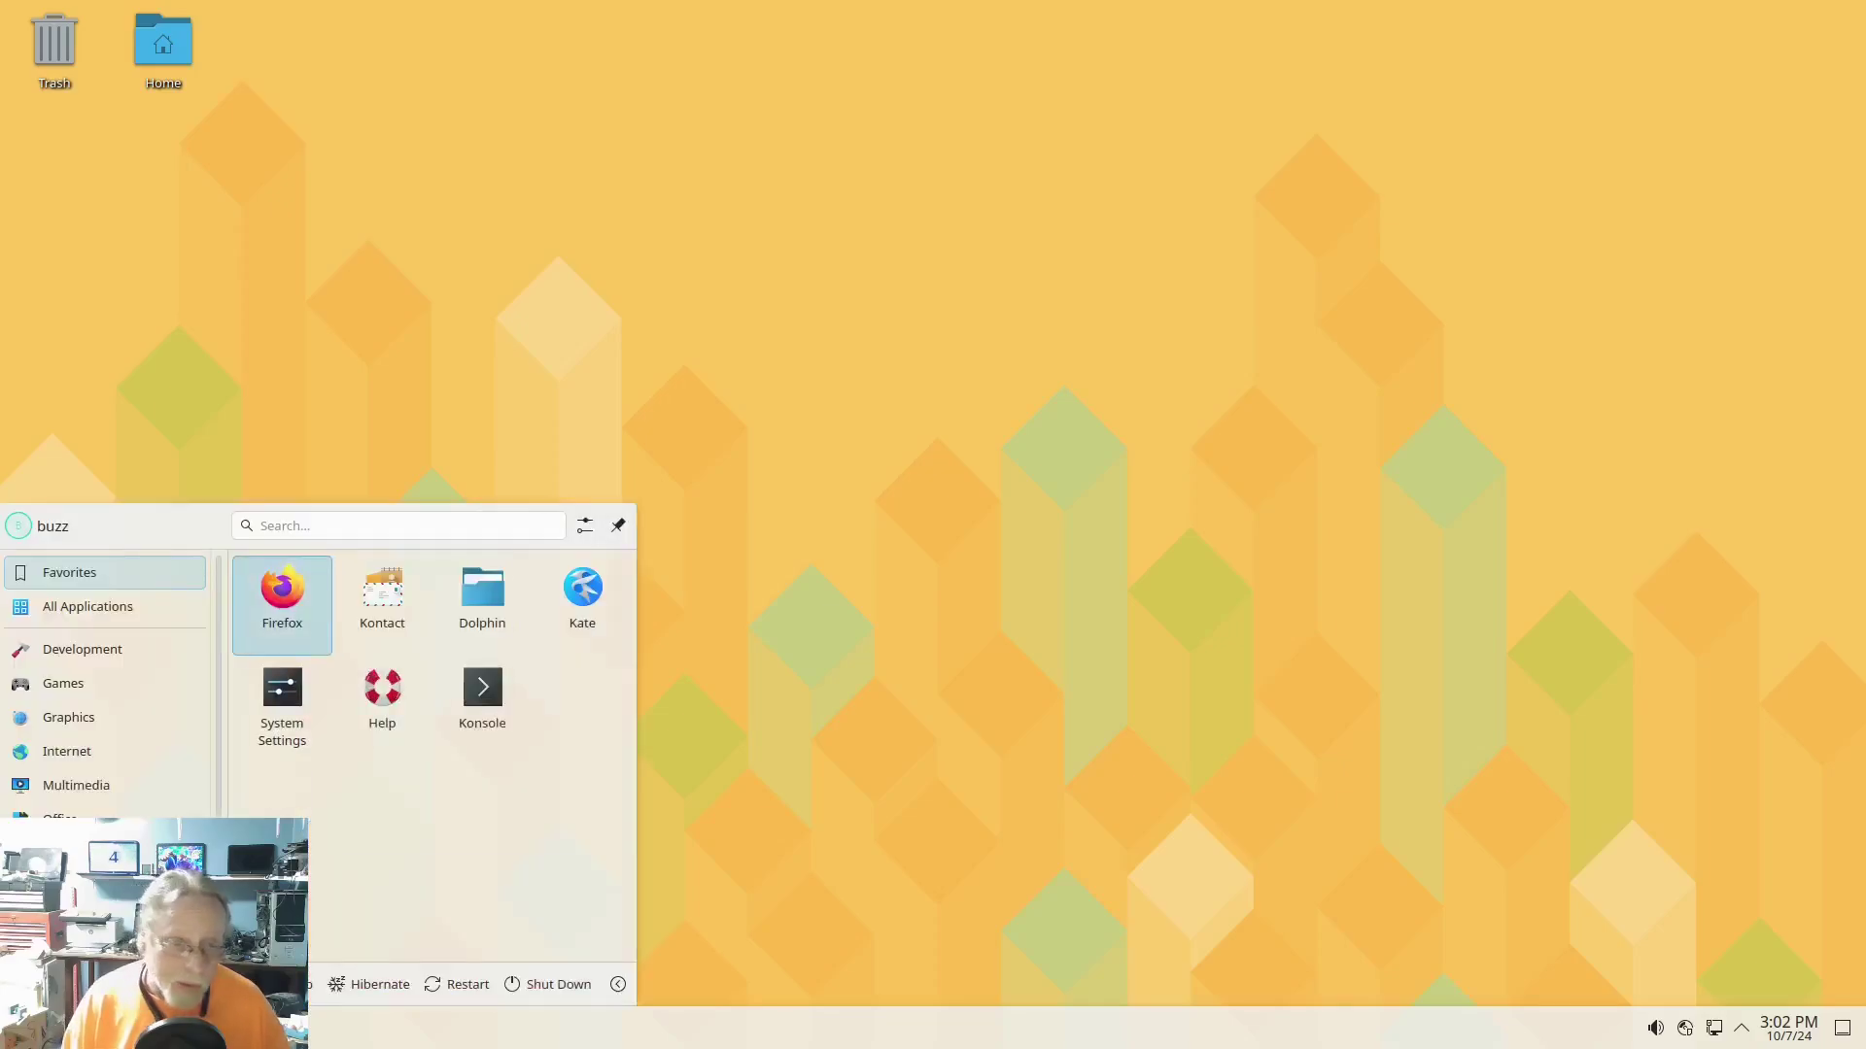
{"action": "type", "text": "info"}
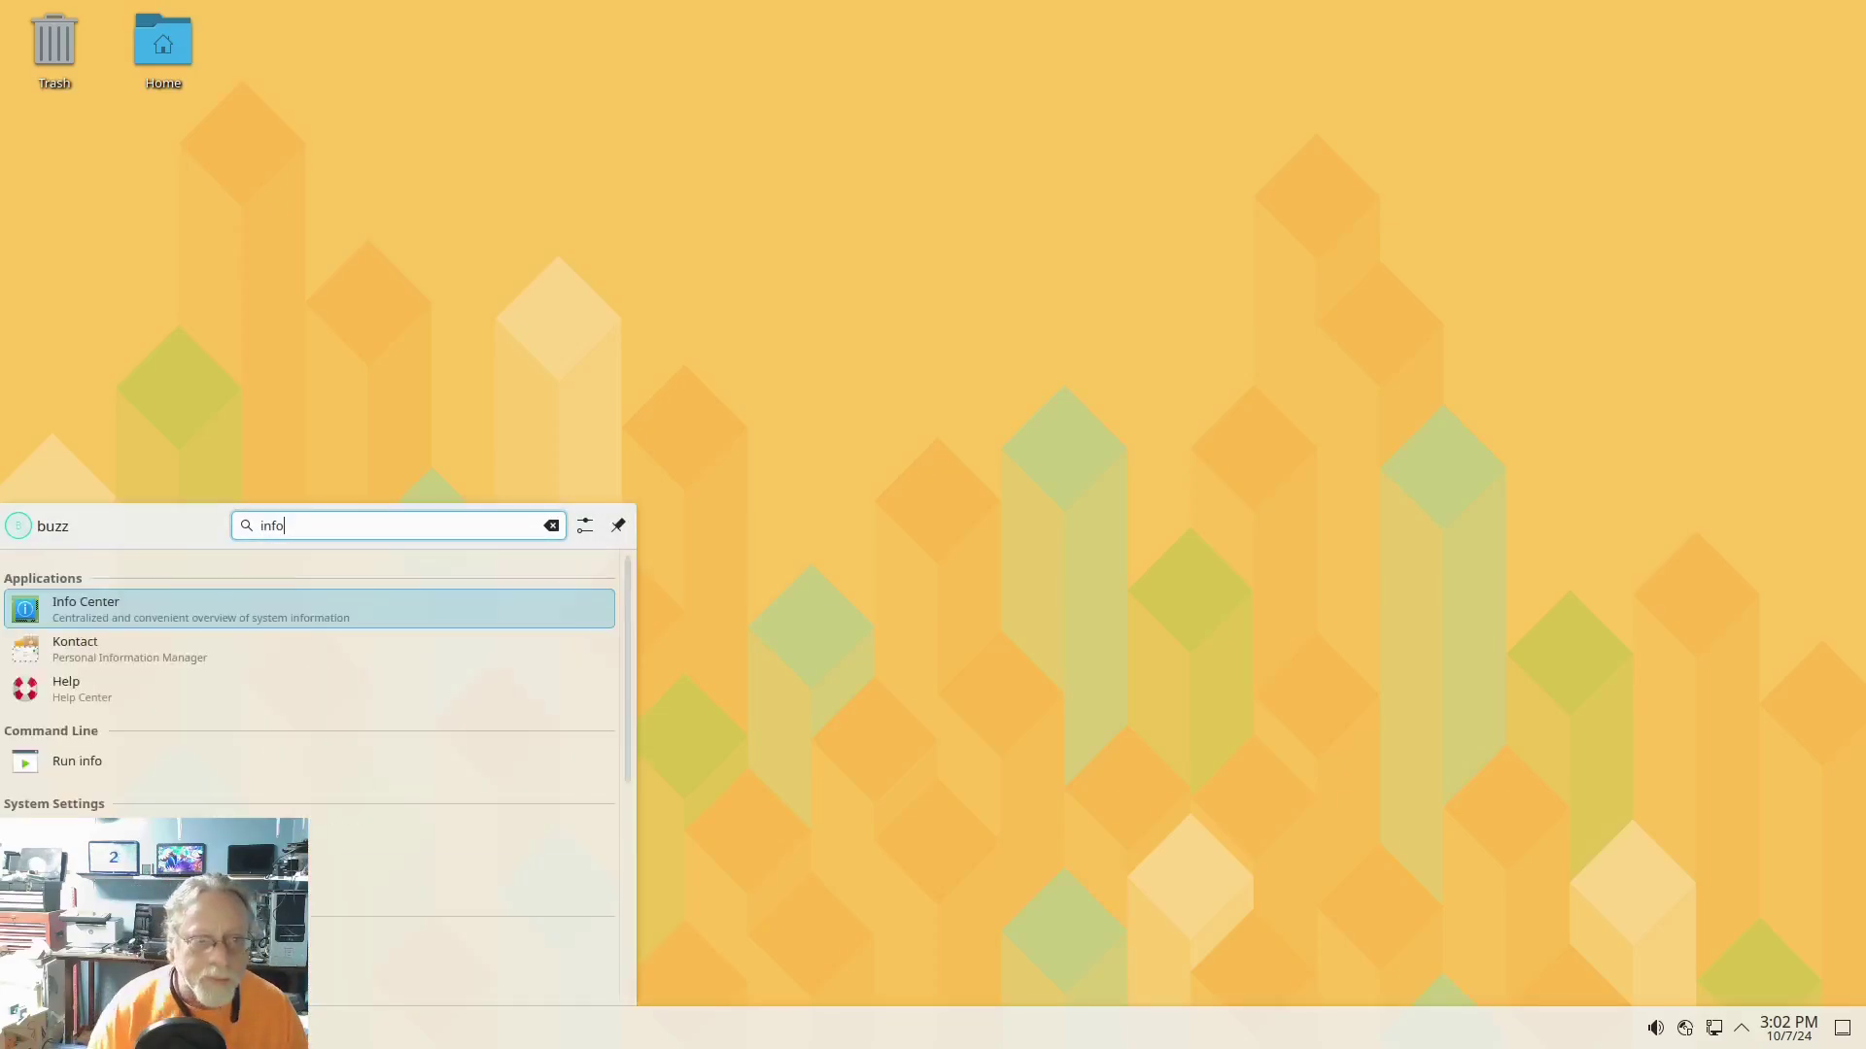
{"action": "key", "text": "Return"}
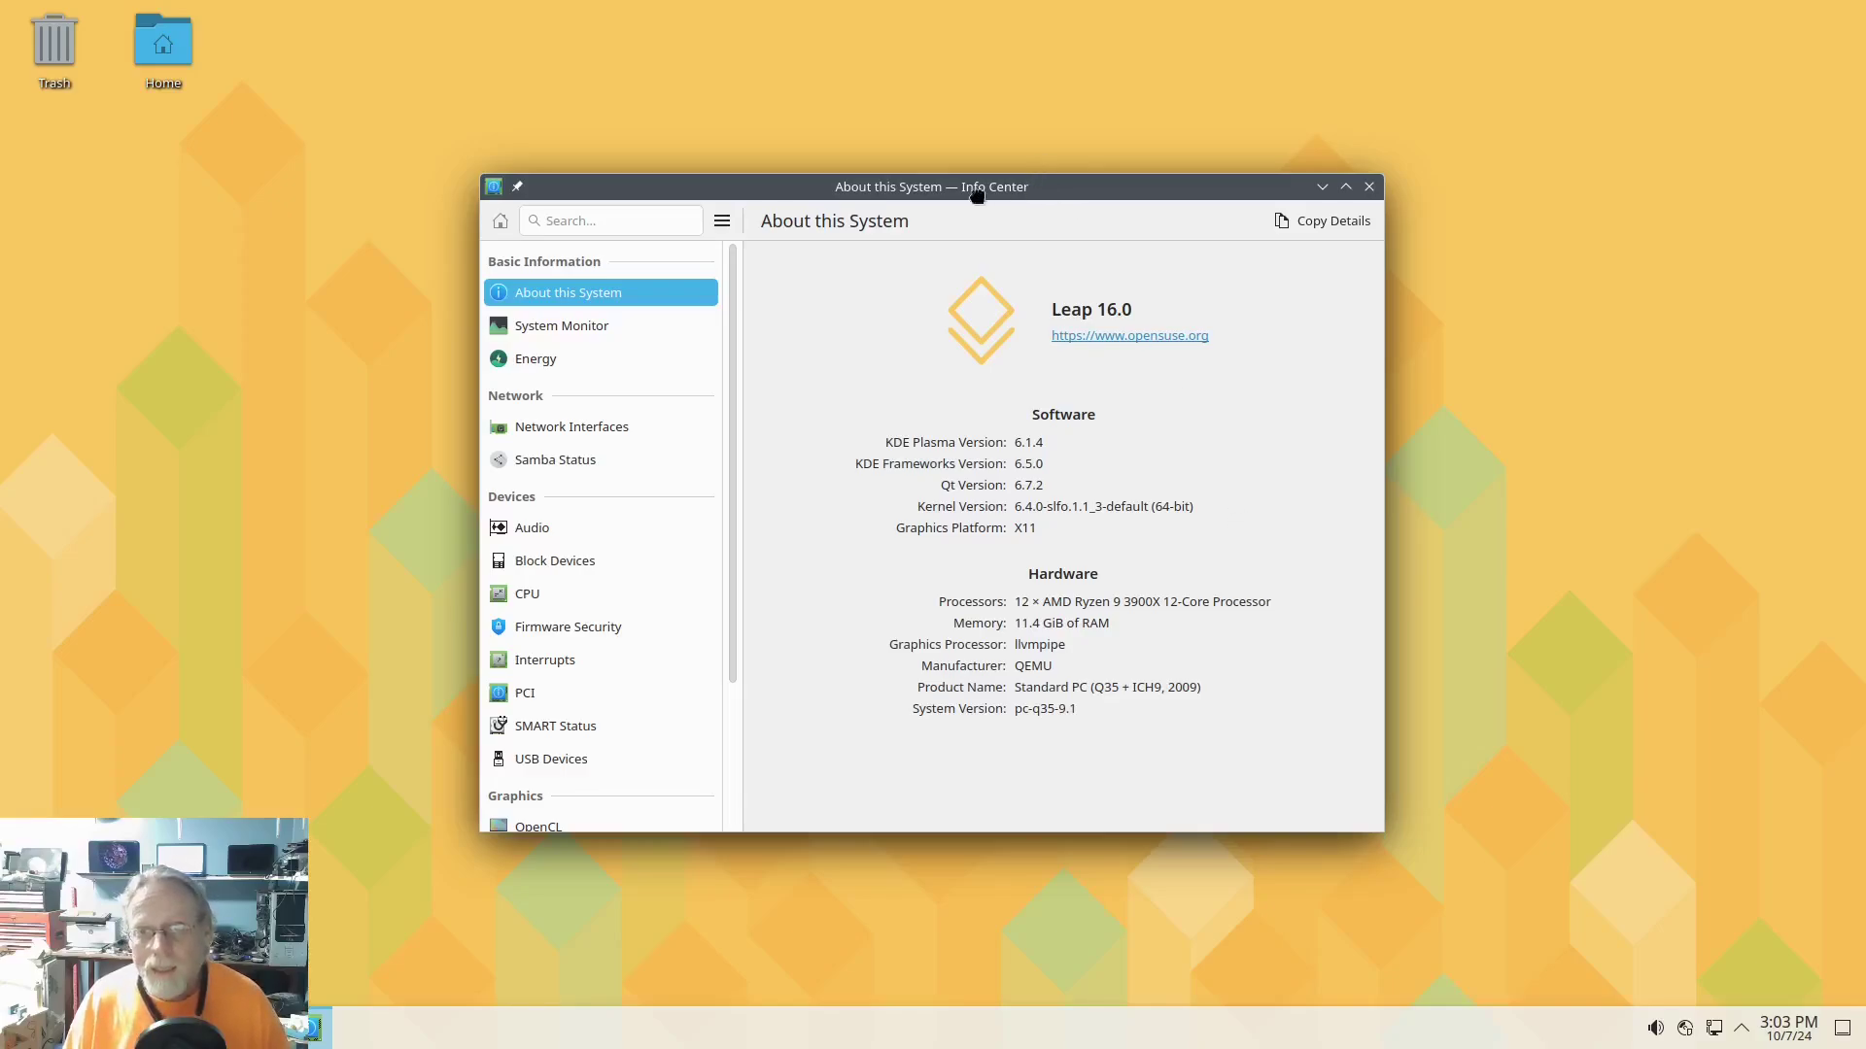
{"action": "left_click_drag", "start_coordinate": [976, 195], "coordinate": [536, 162]}
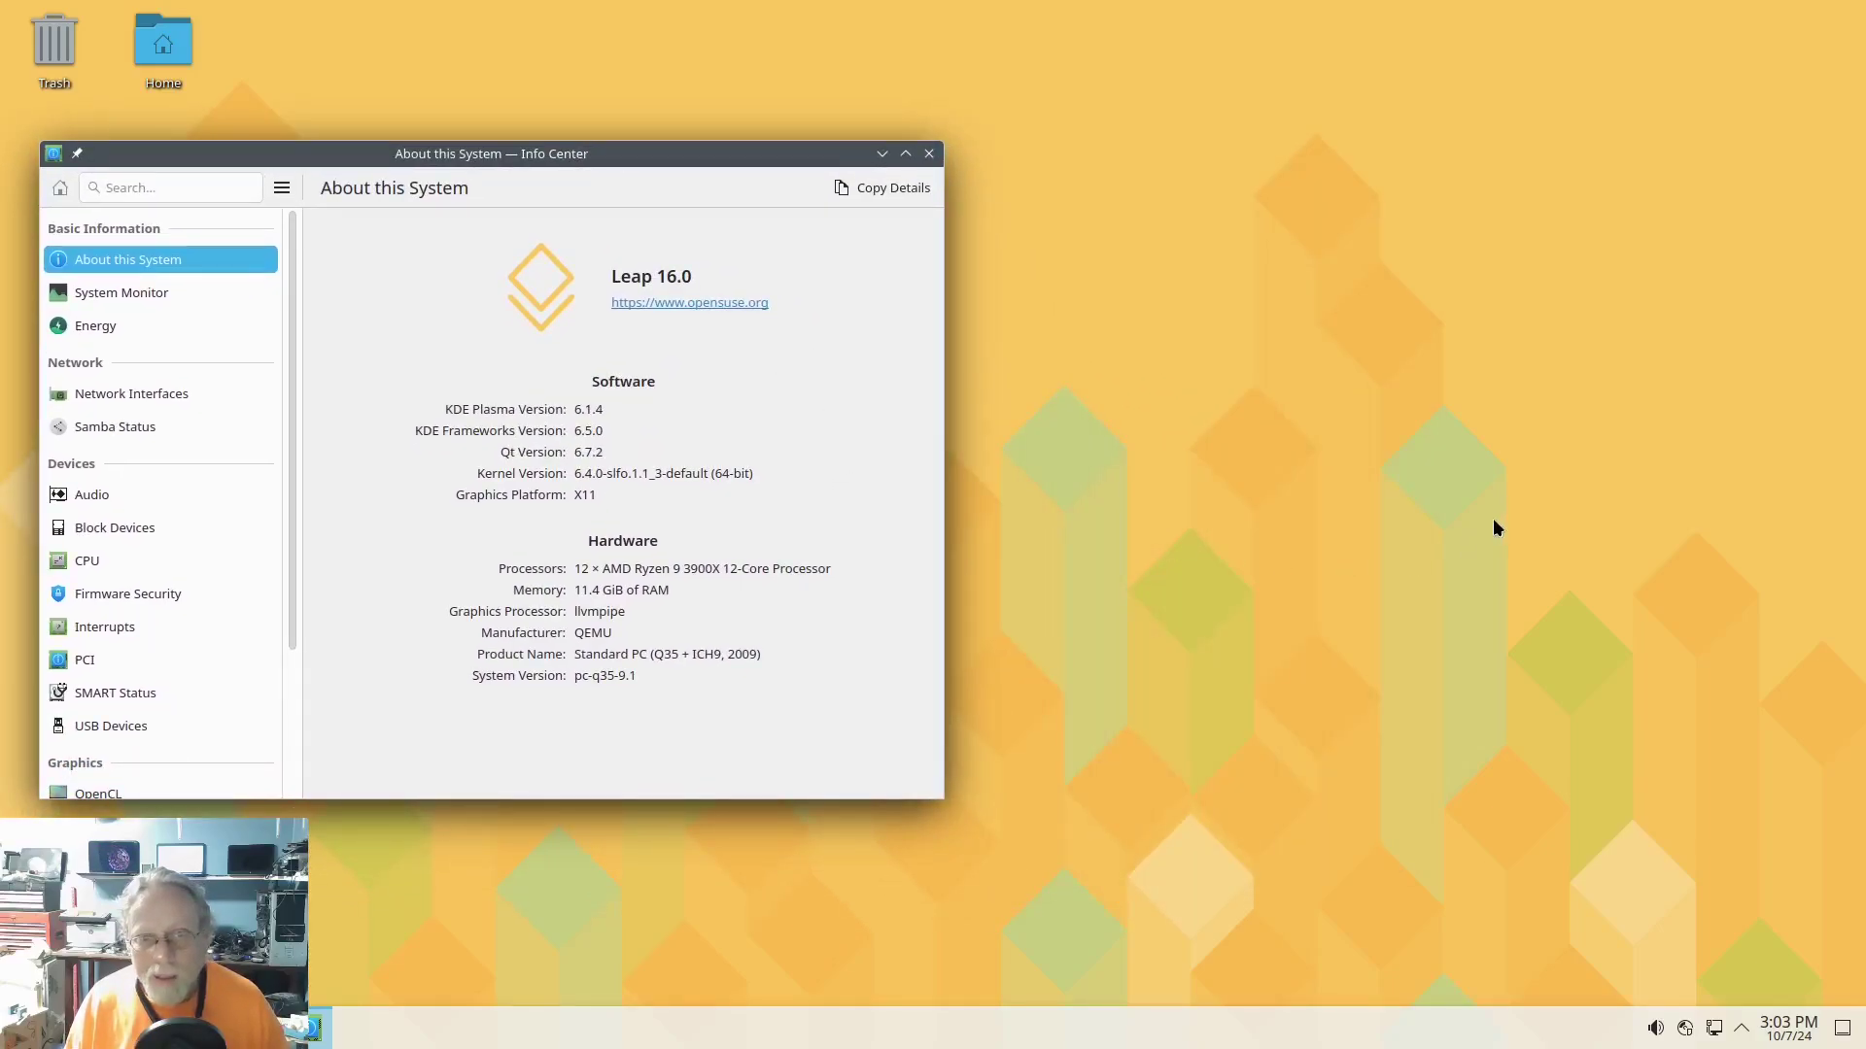
Step: Switch to the host desktop, open its Info Center, and place it beside the Leap 16.0 one to compare versions
{"action": "left_click", "coordinate": [1863, 454]}
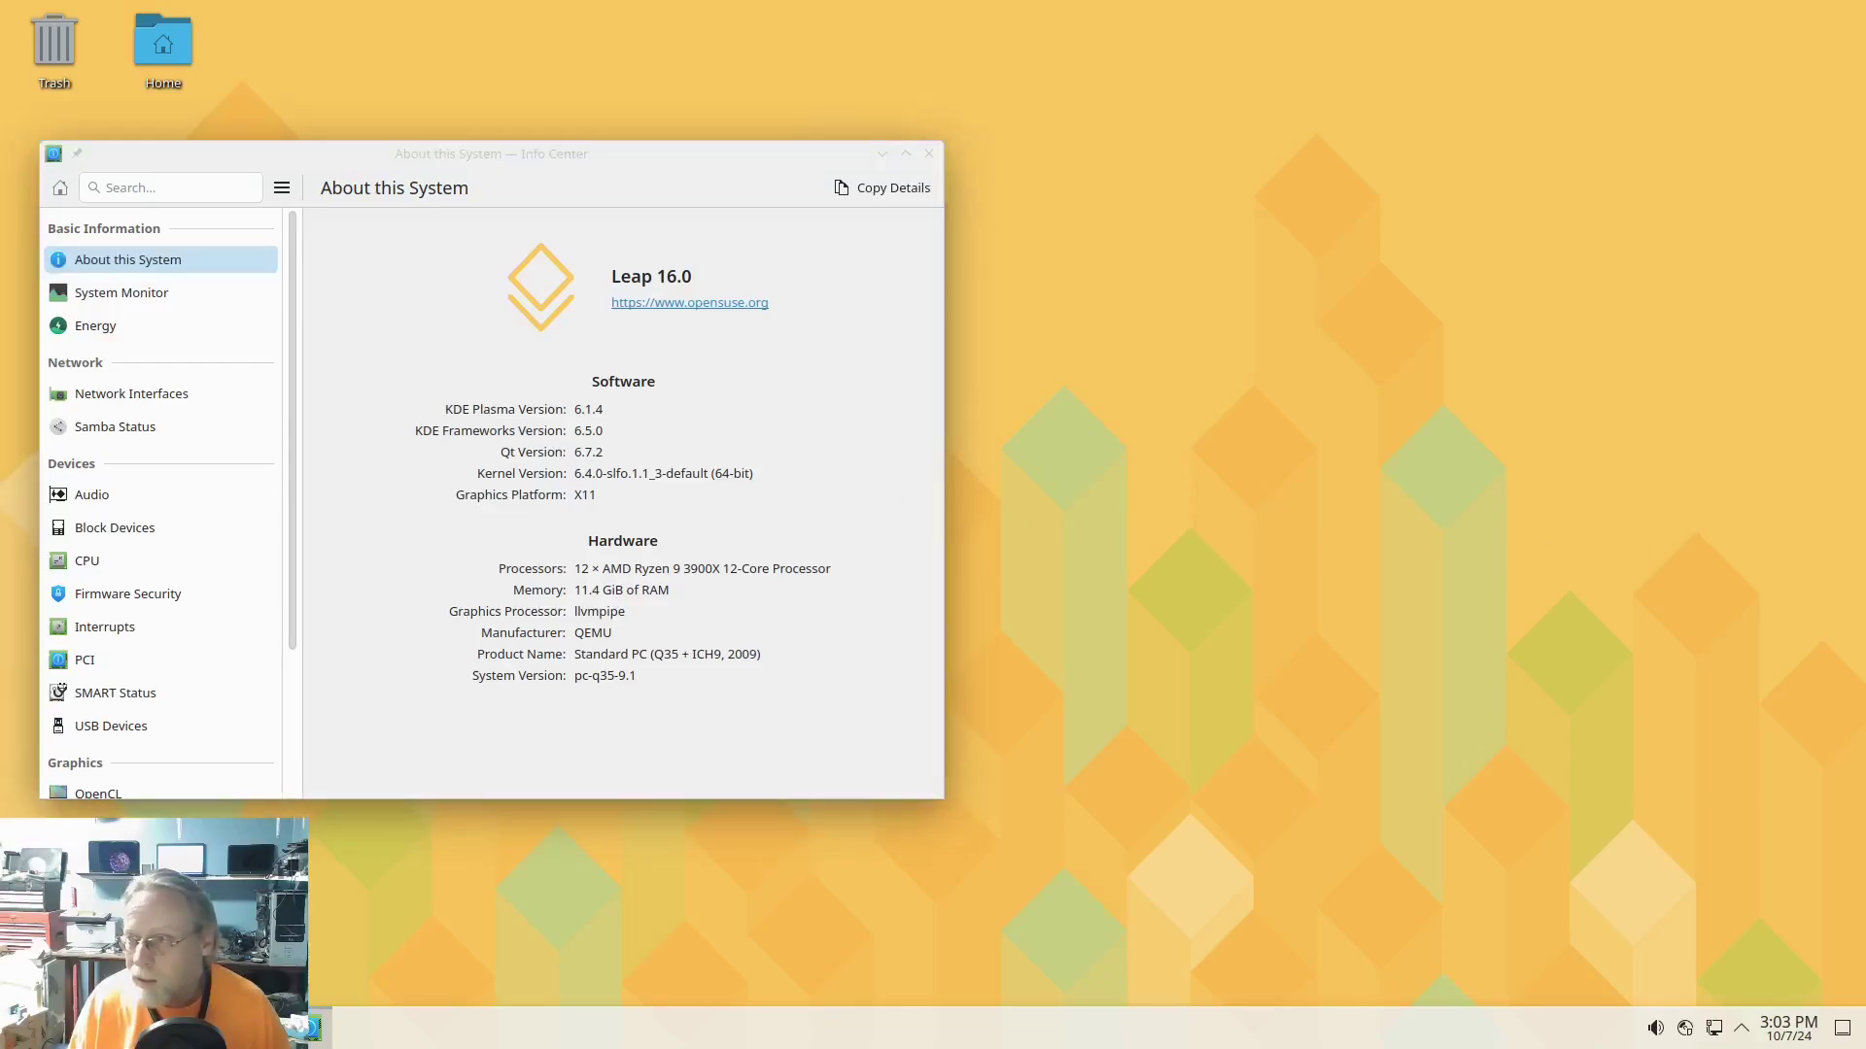
{"action": "key", "text": "super"}
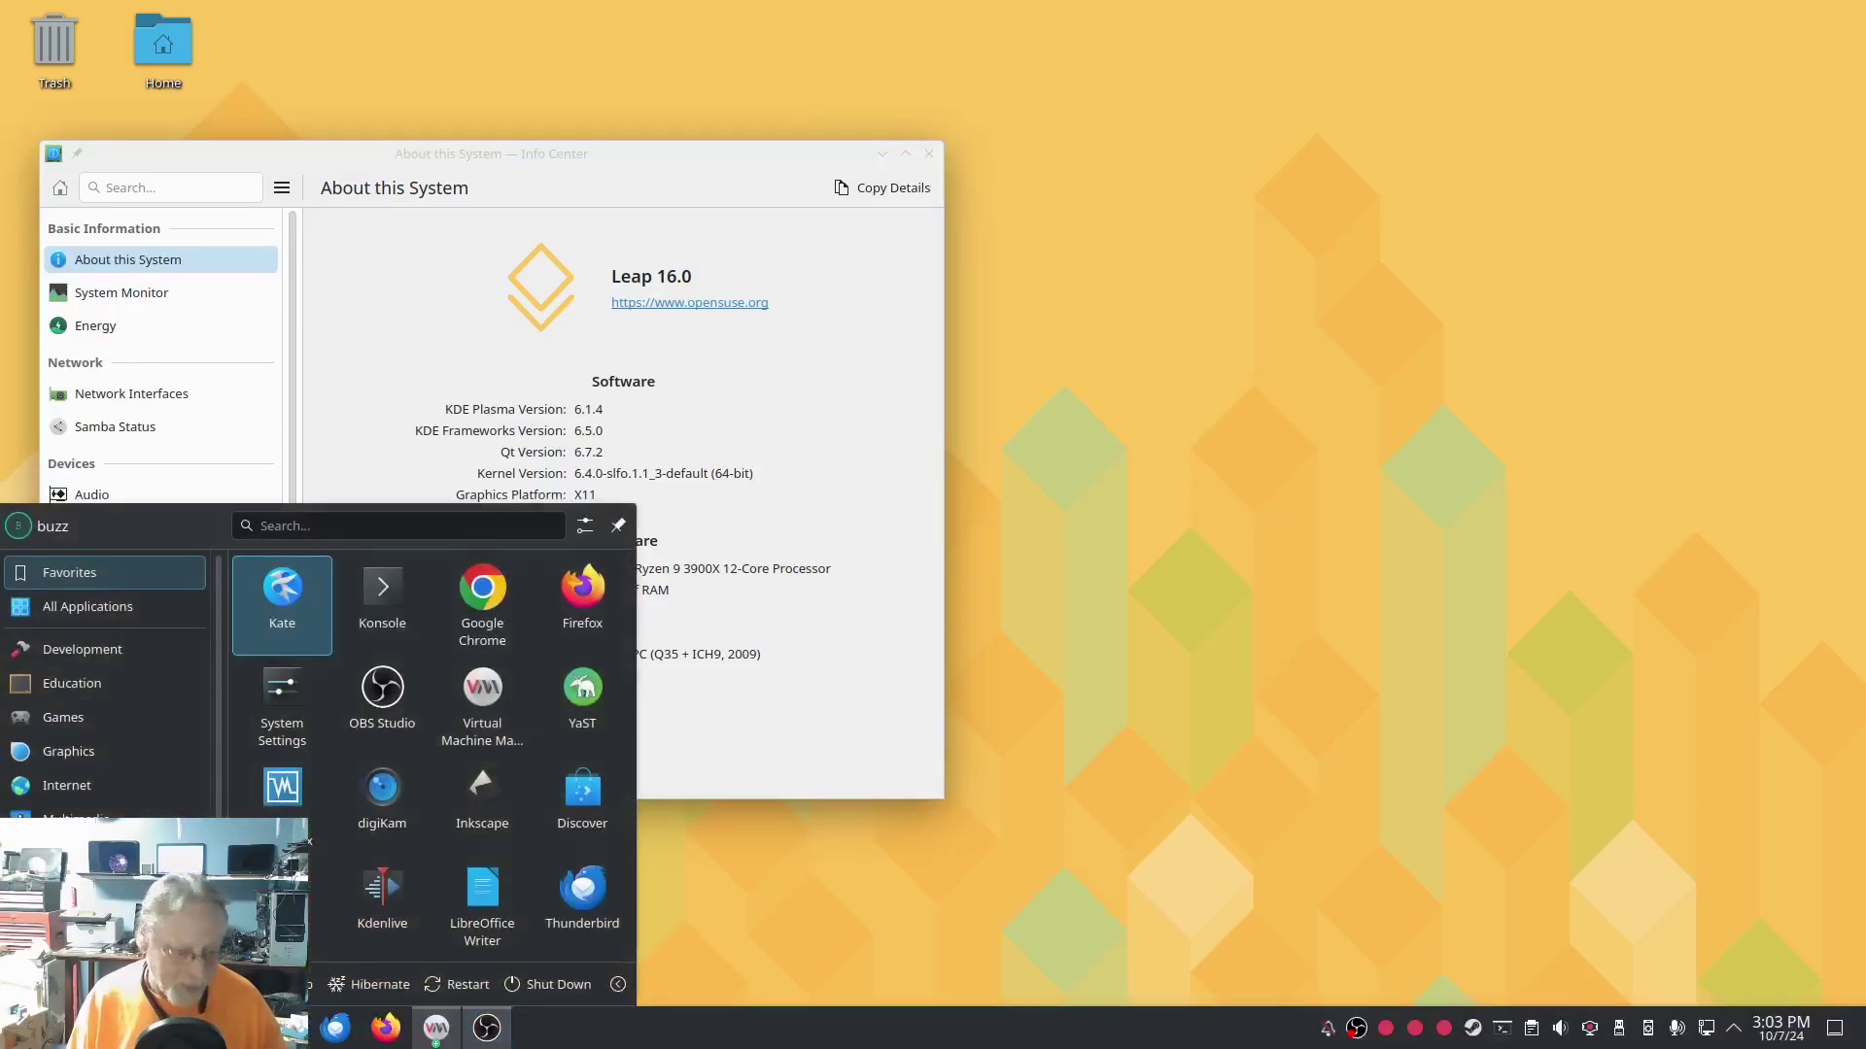
{"action": "type", "text": "info"}
{"action": "key", "text": "Return"}
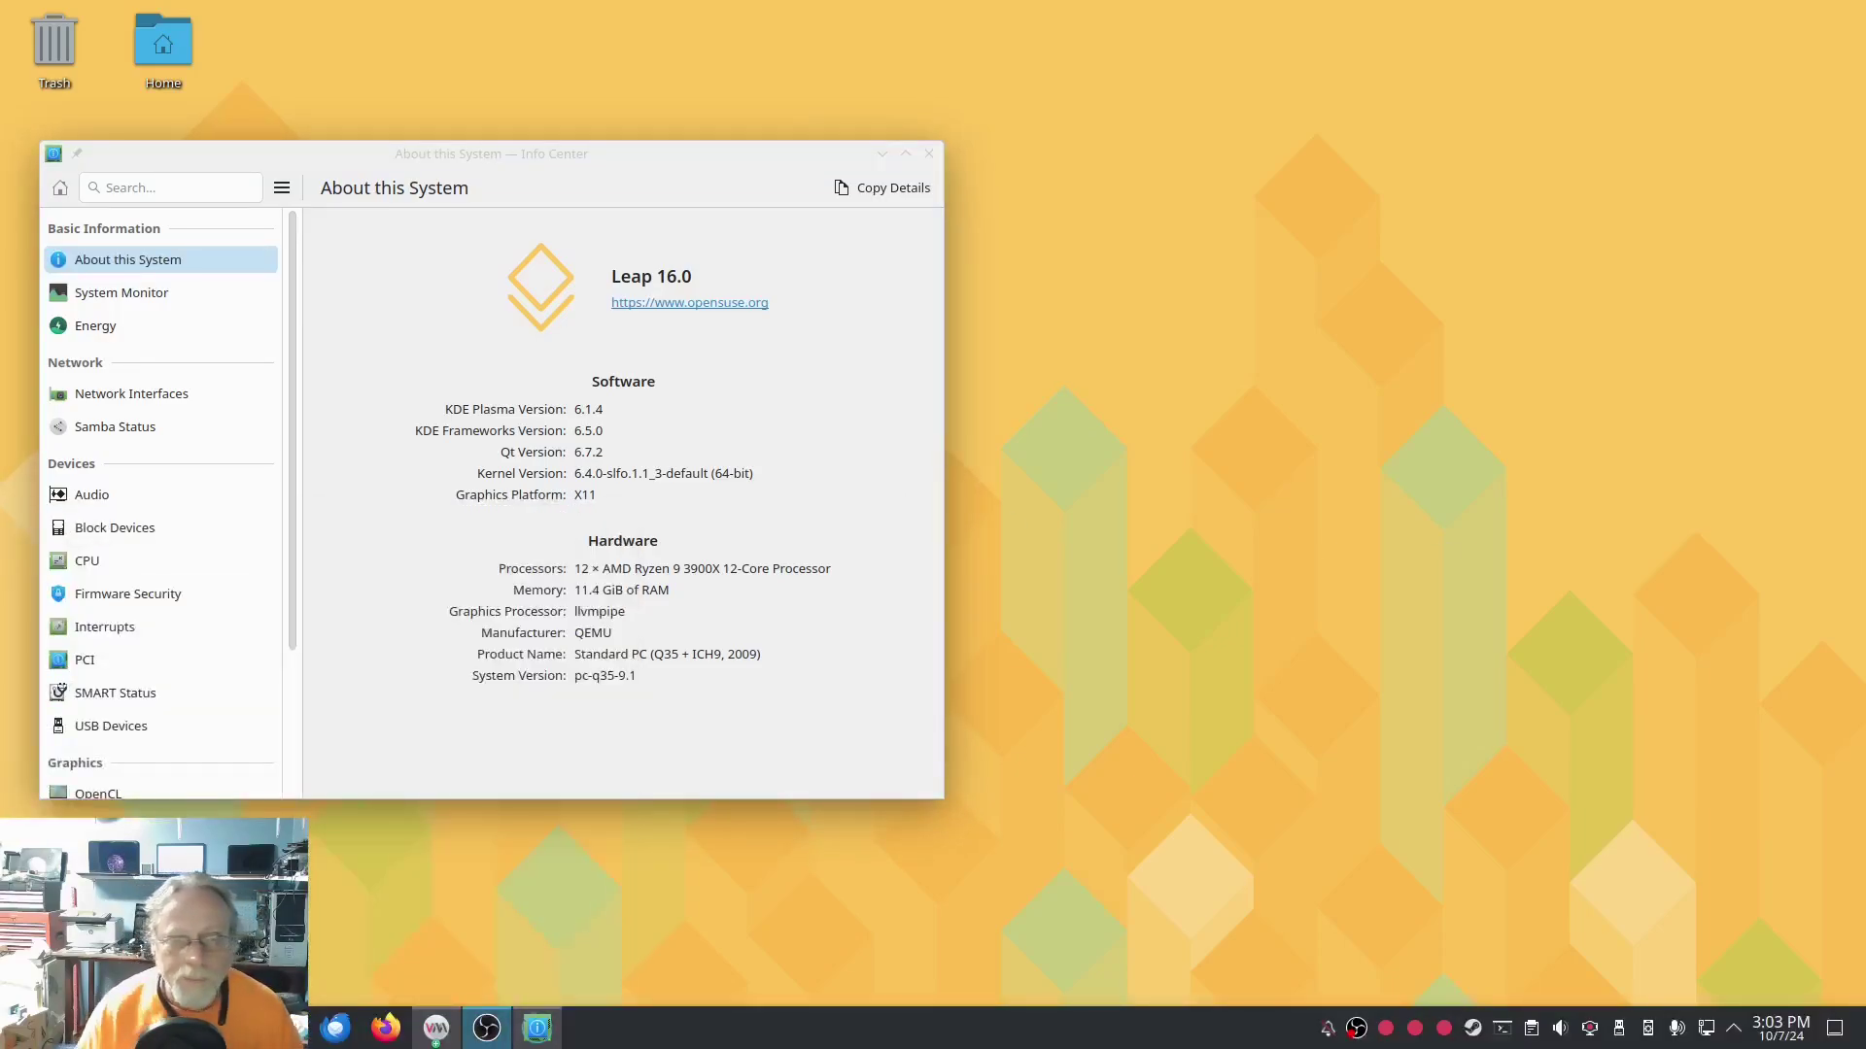
{"action": "left_click_drag", "start_coordinate": [1865, 320], "coordinate": [1357, 115]}
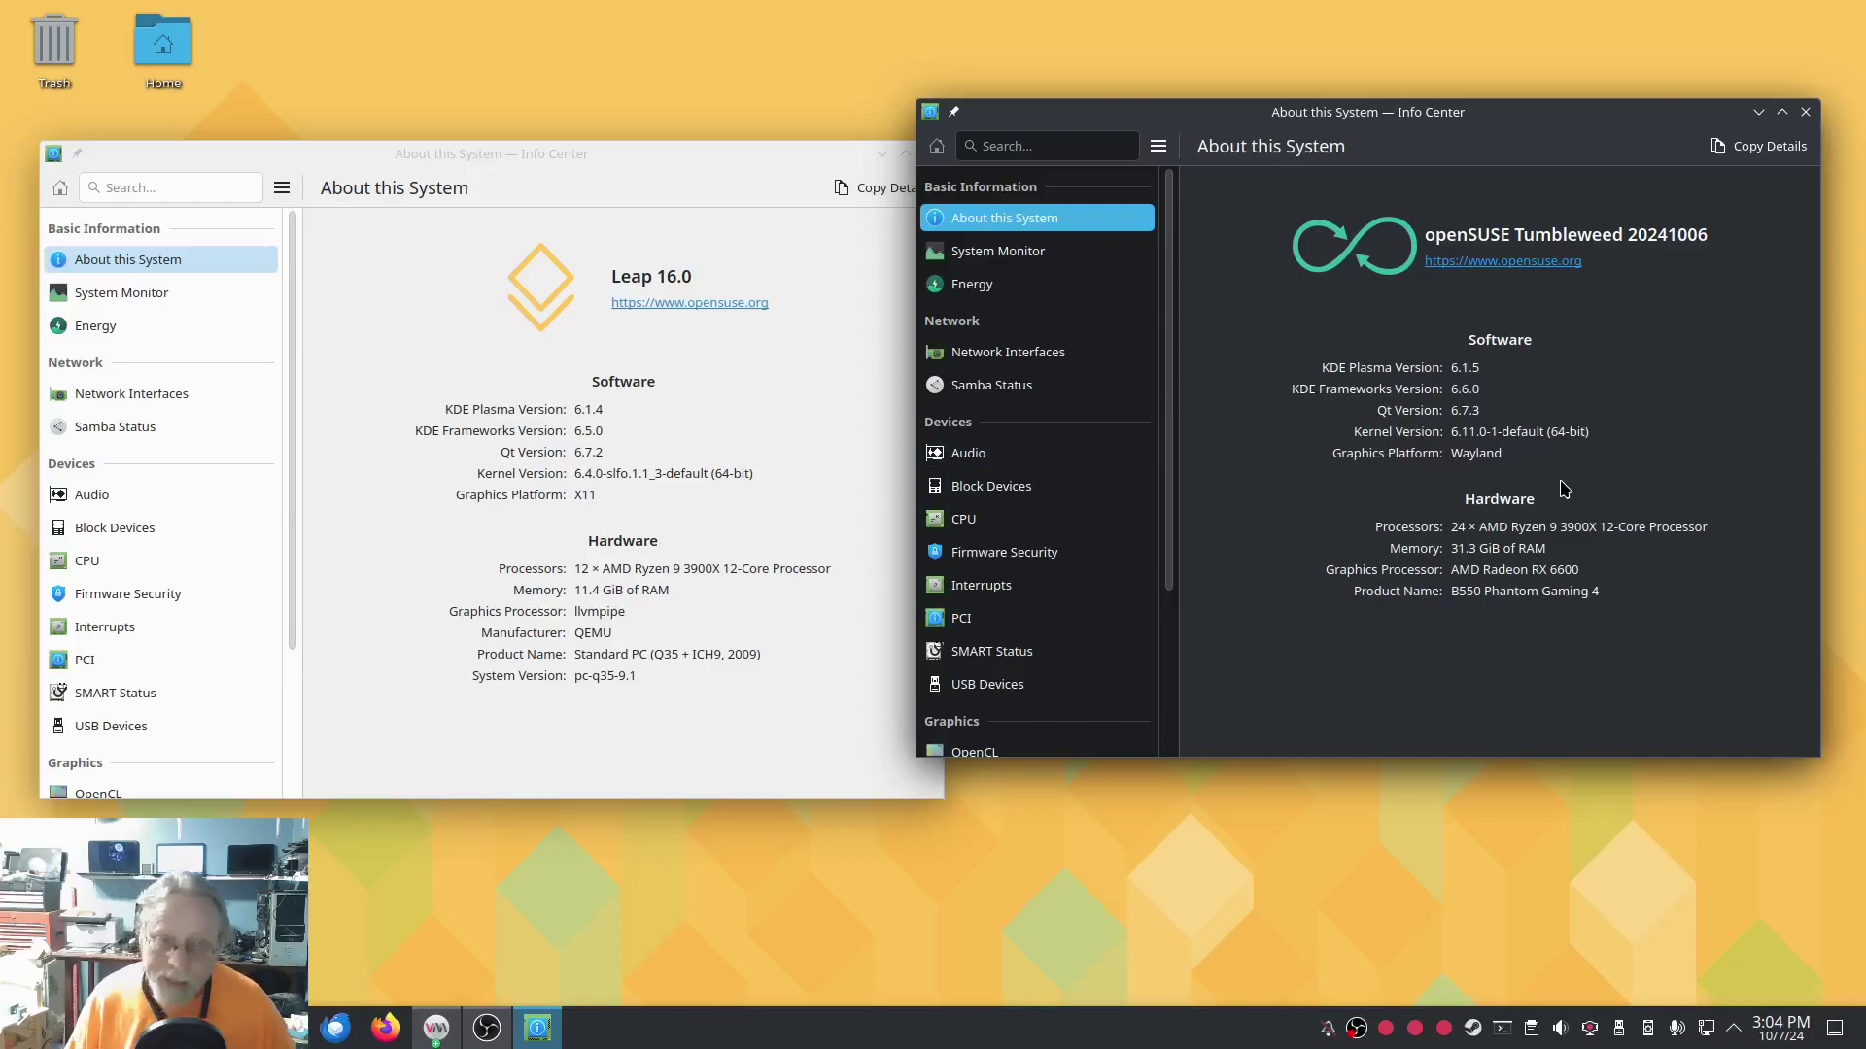
Step: Close Info Center in the Leap 16.0 system and log out of the current desktop session
{"action": "left_click", "coordinate": [591, 489]}
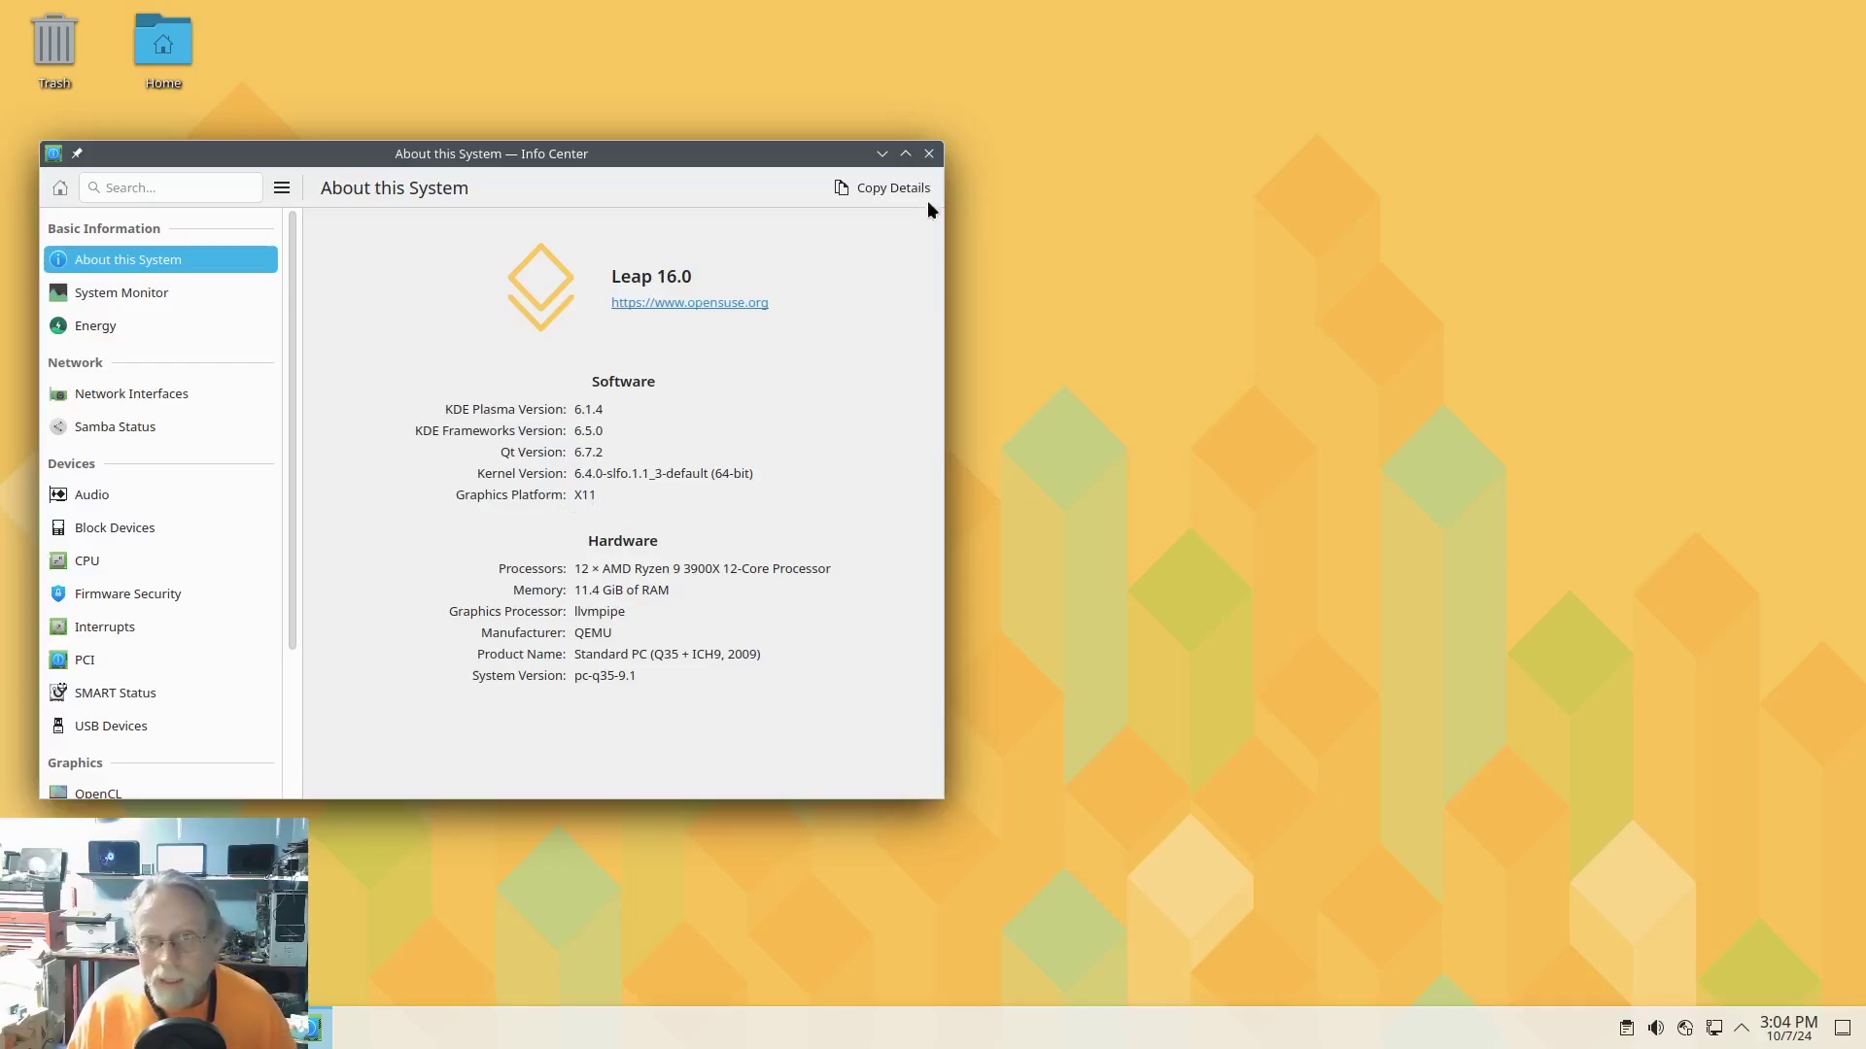
{"action": "left_click", "coordinate": [928, 155]}
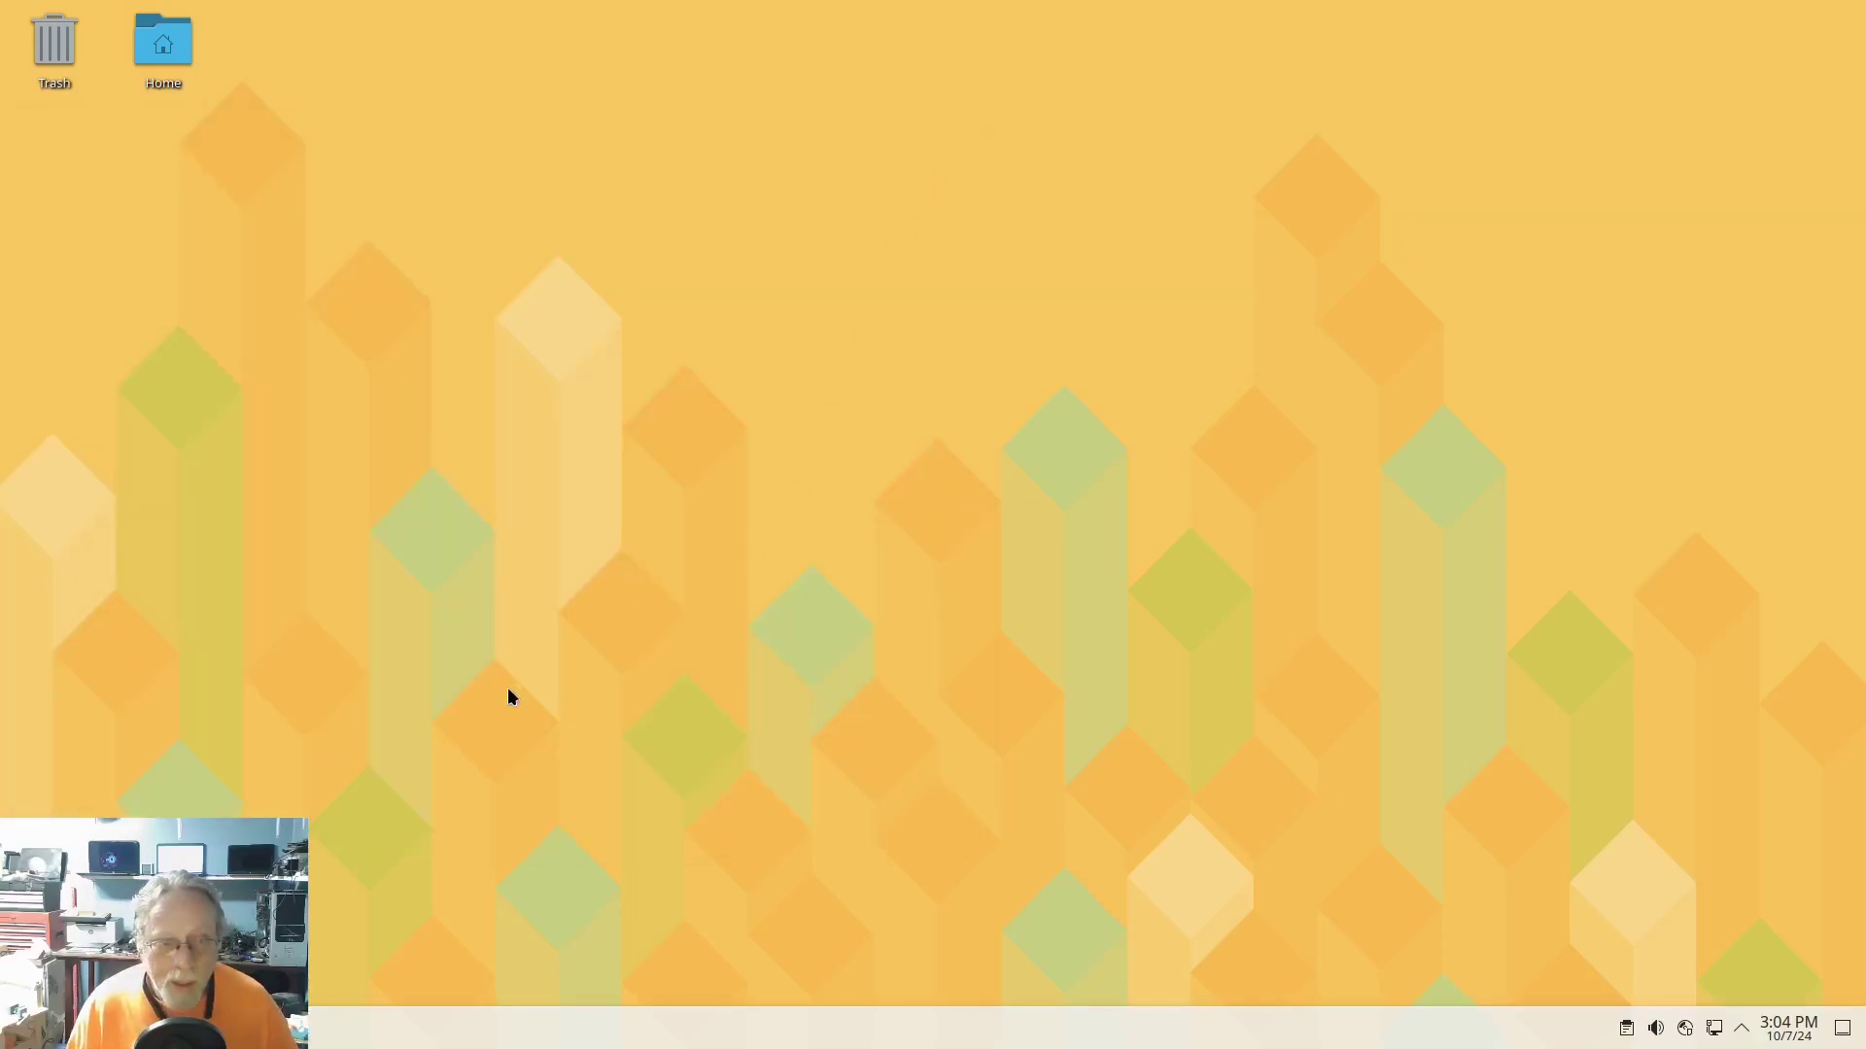
{"action": "left_click", "coordinate": [313, 1028]}
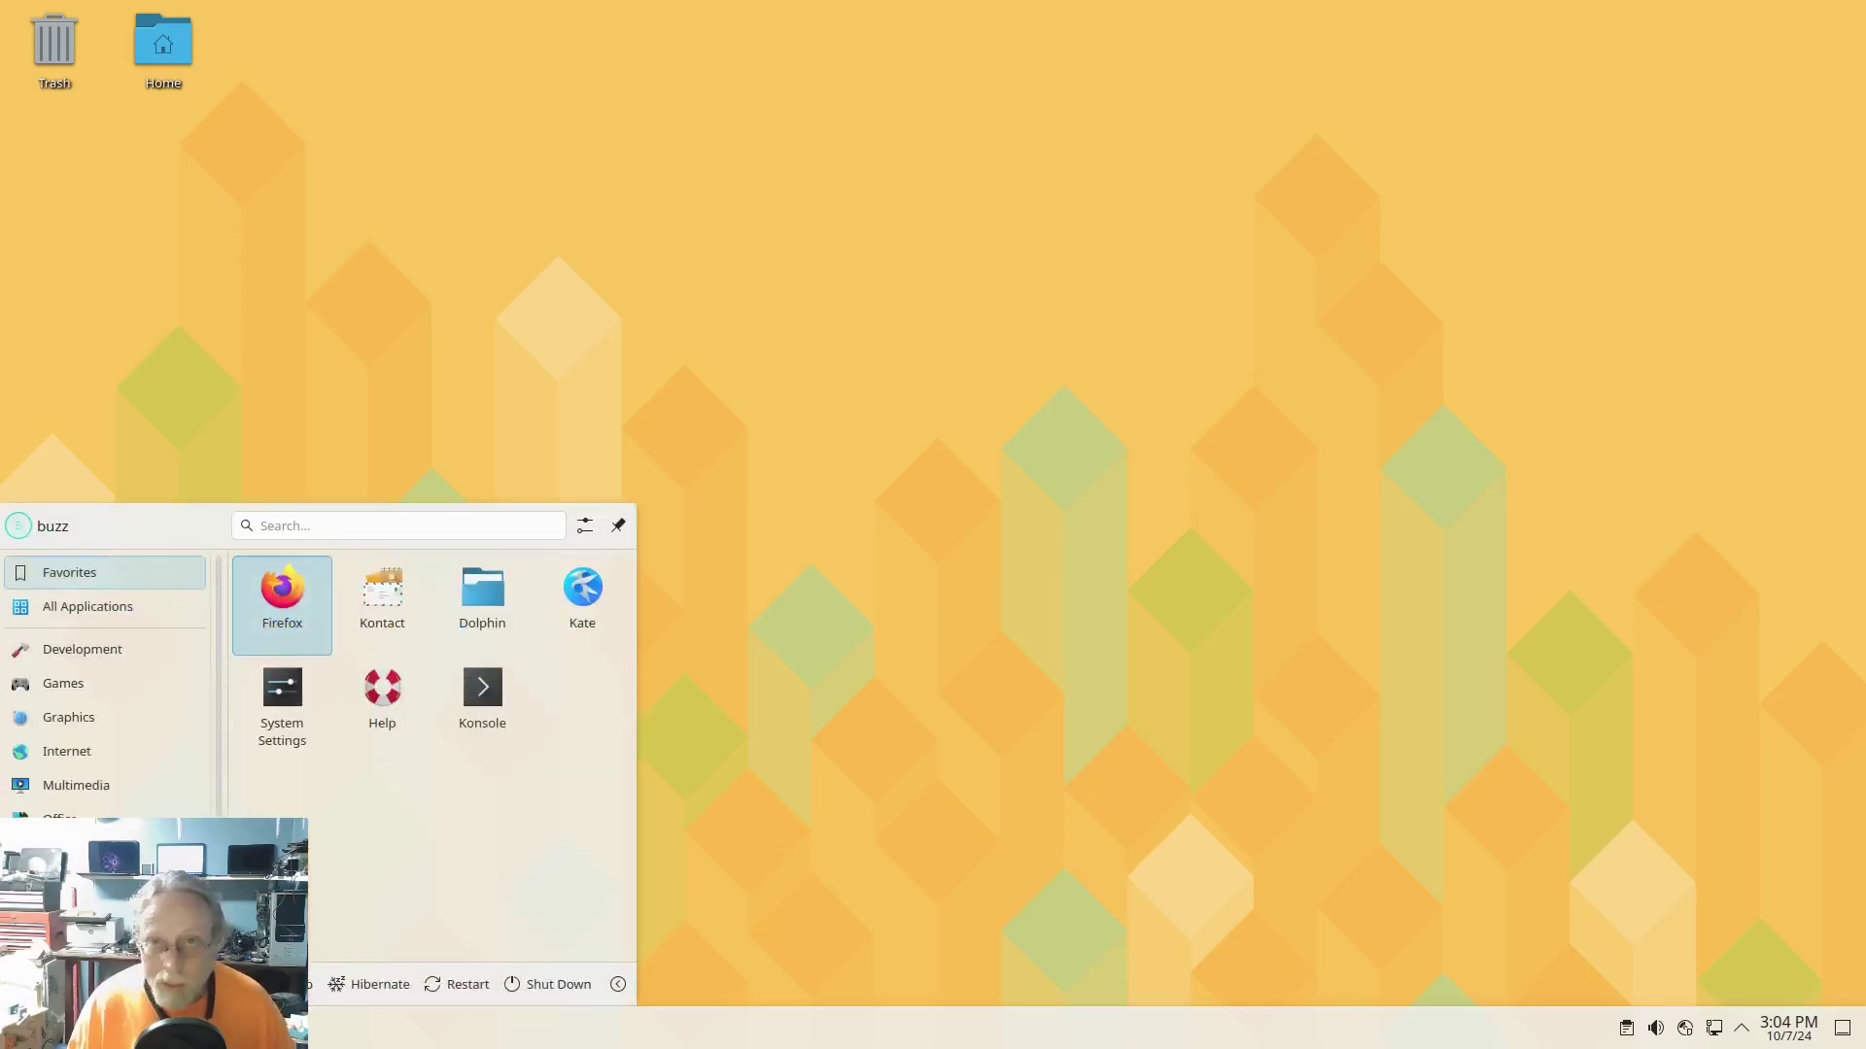
{"action": "left_click", "coordinate": [617, 984]}
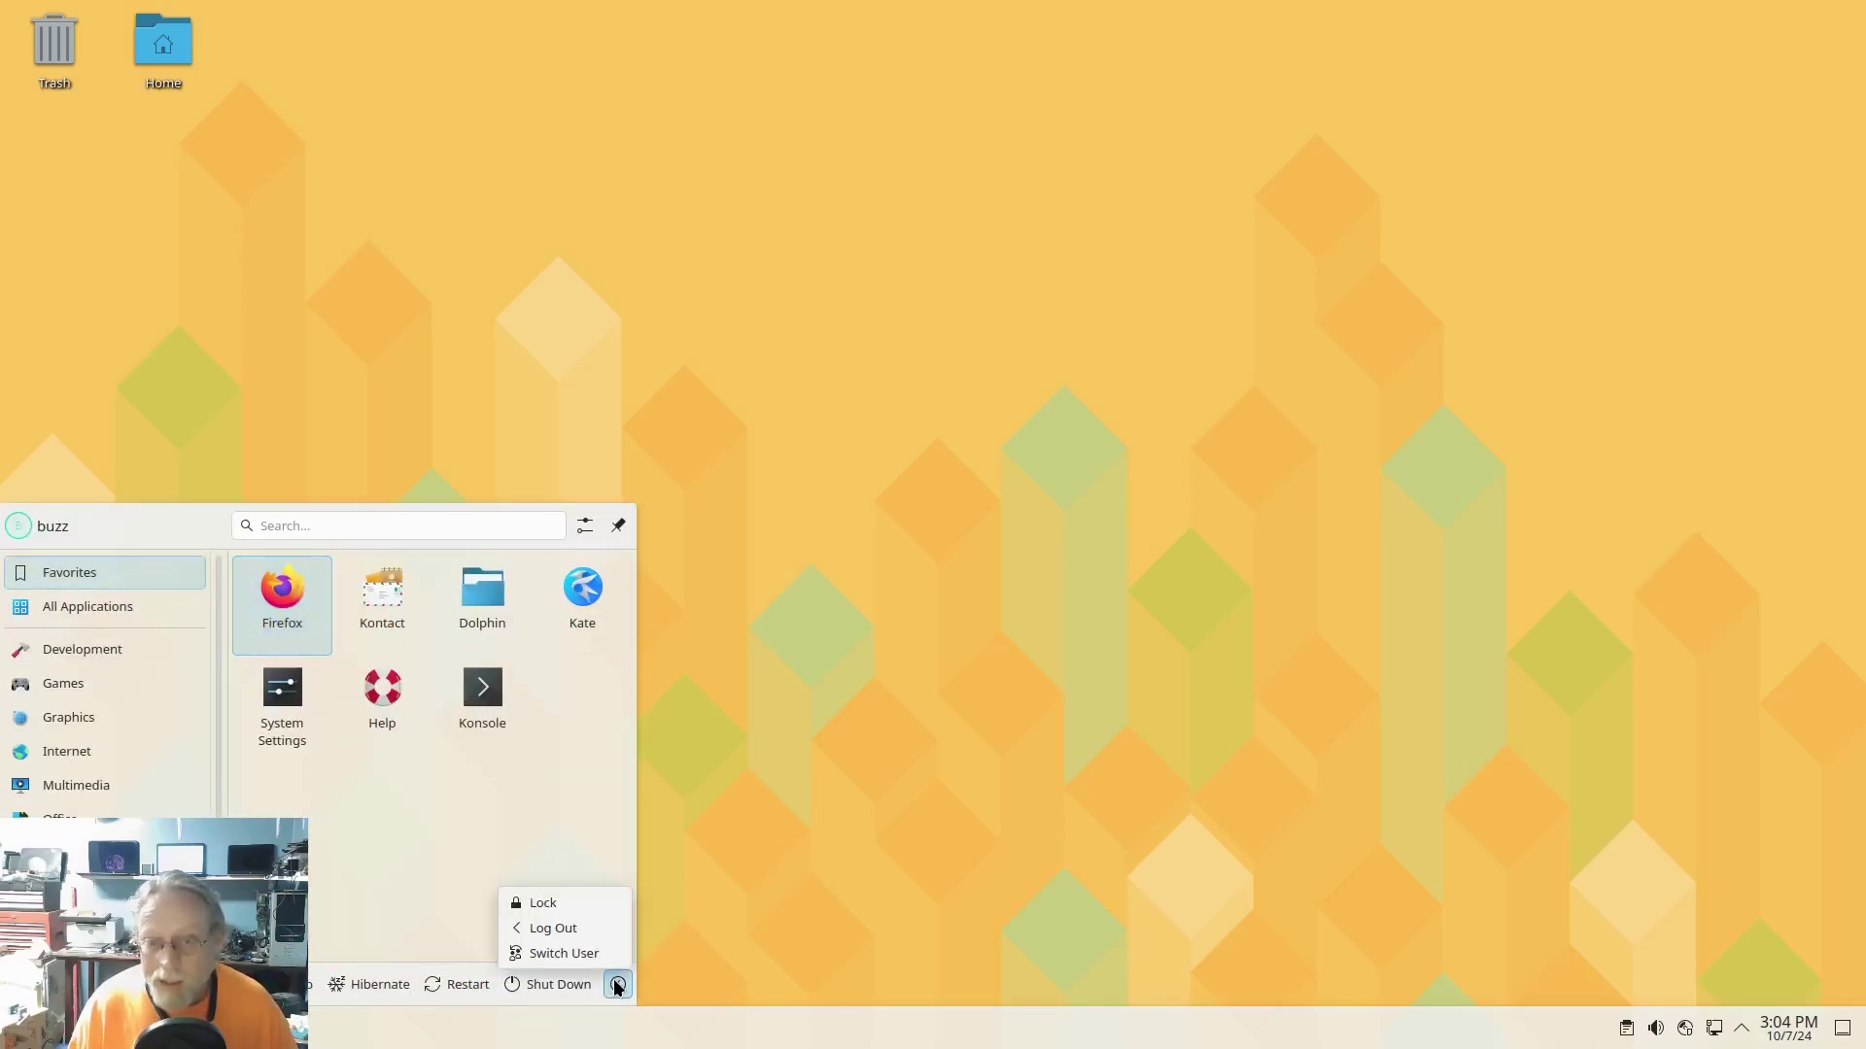
{"action": "left_click", "coordinate": [552, 929]}
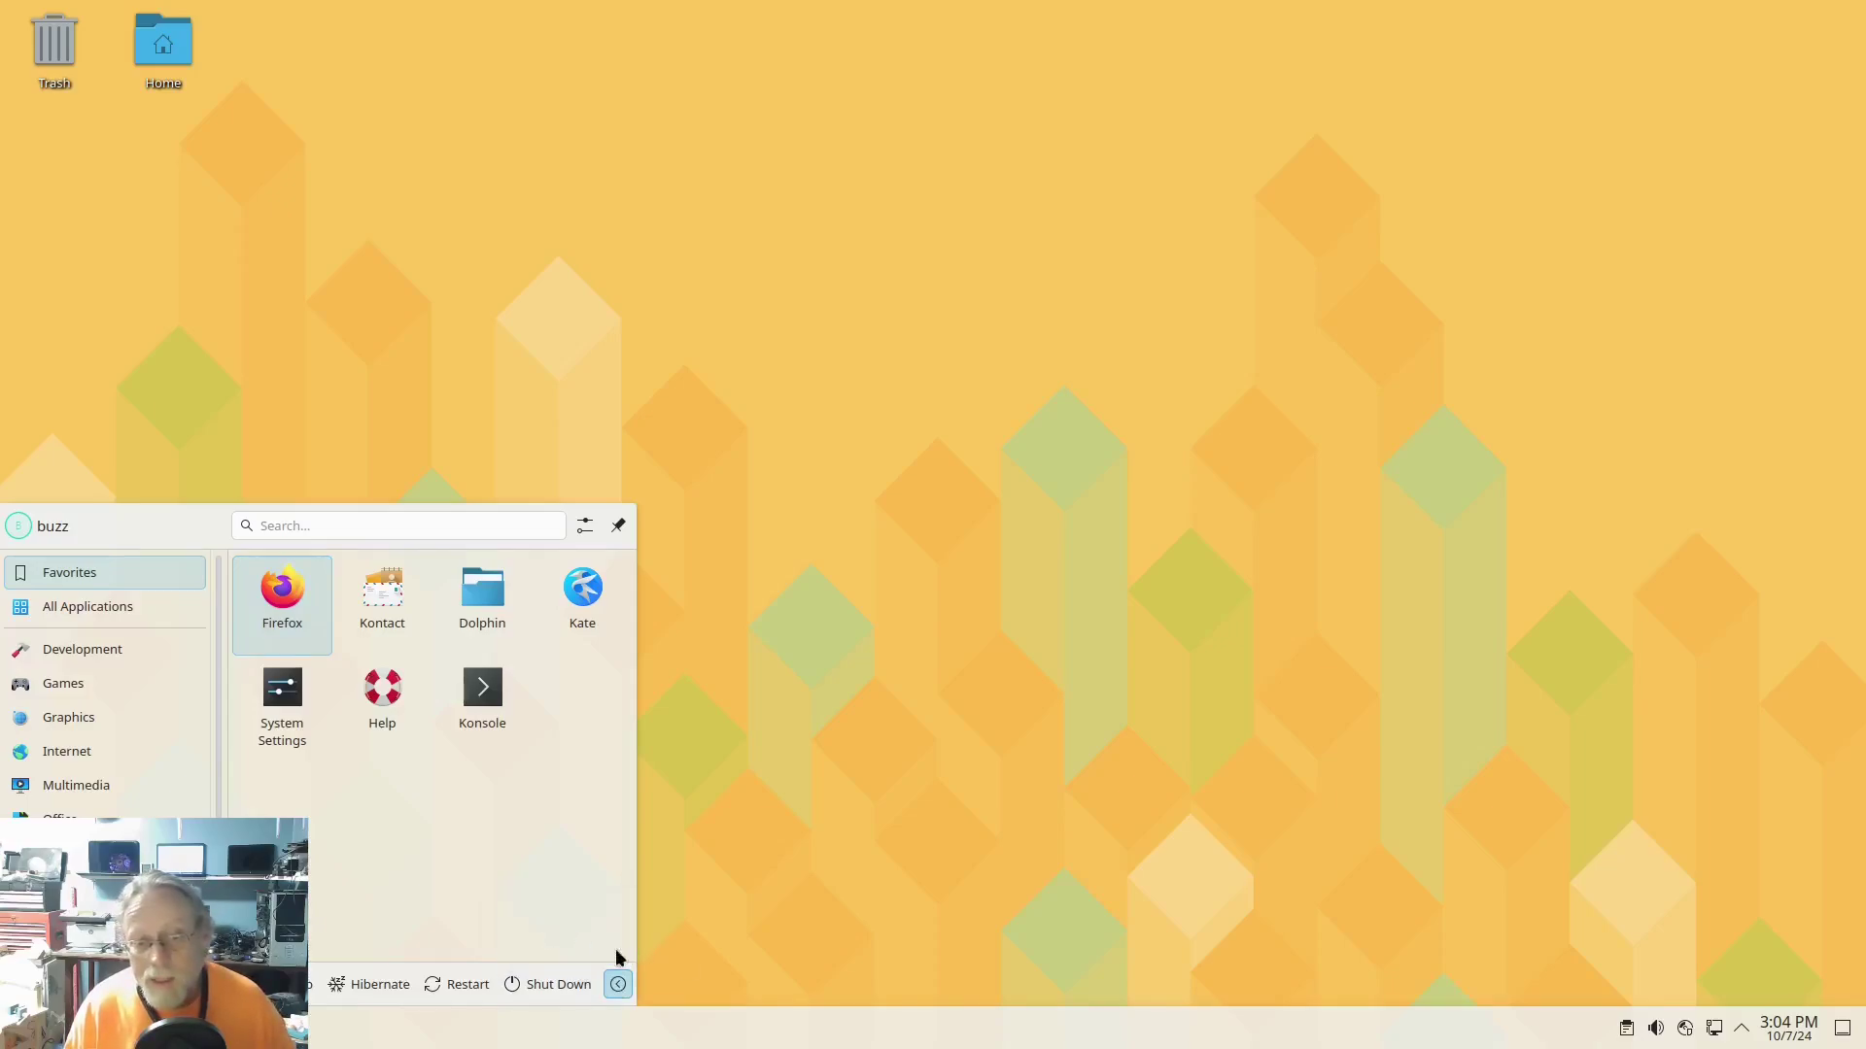
{"action": "left_click", "coordinate": [867, 665]}
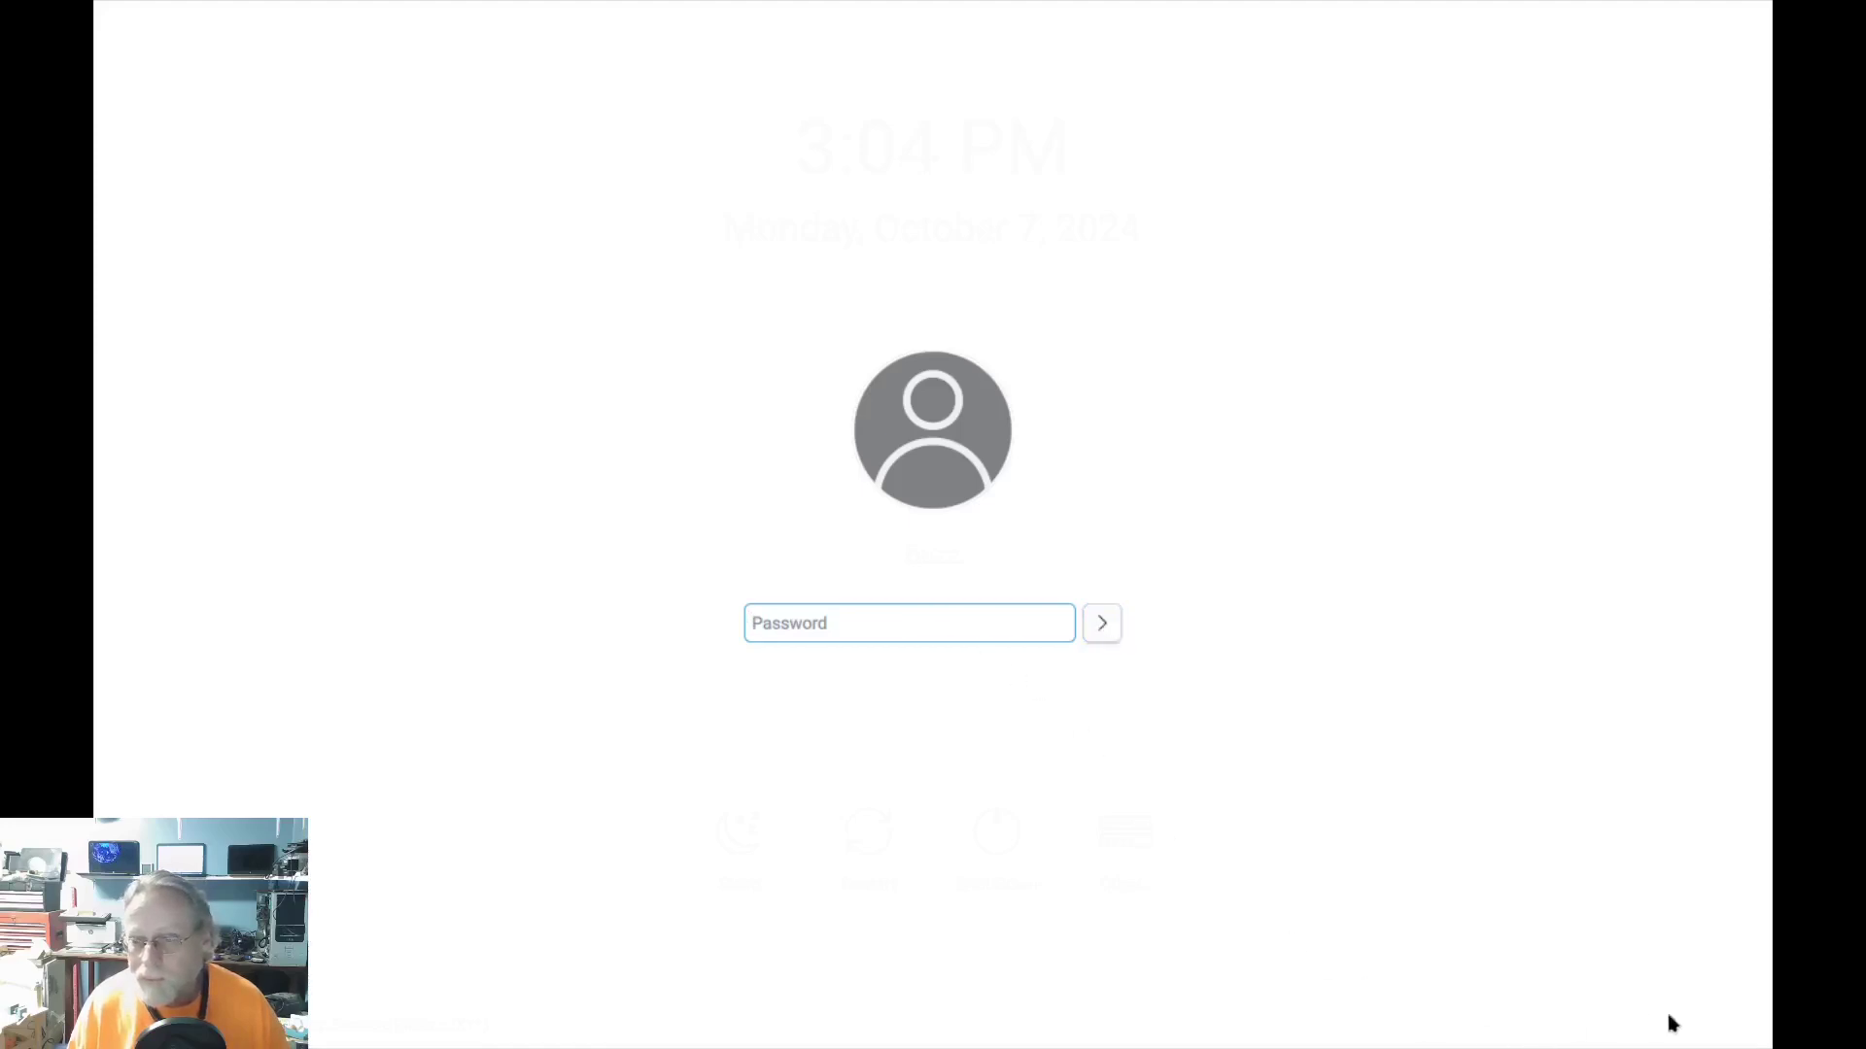
Step: Choose the Plasma (Wayland) session on the login screen and log in with the account password
{"action": "left_click", "coordinate": [384, 1032]}
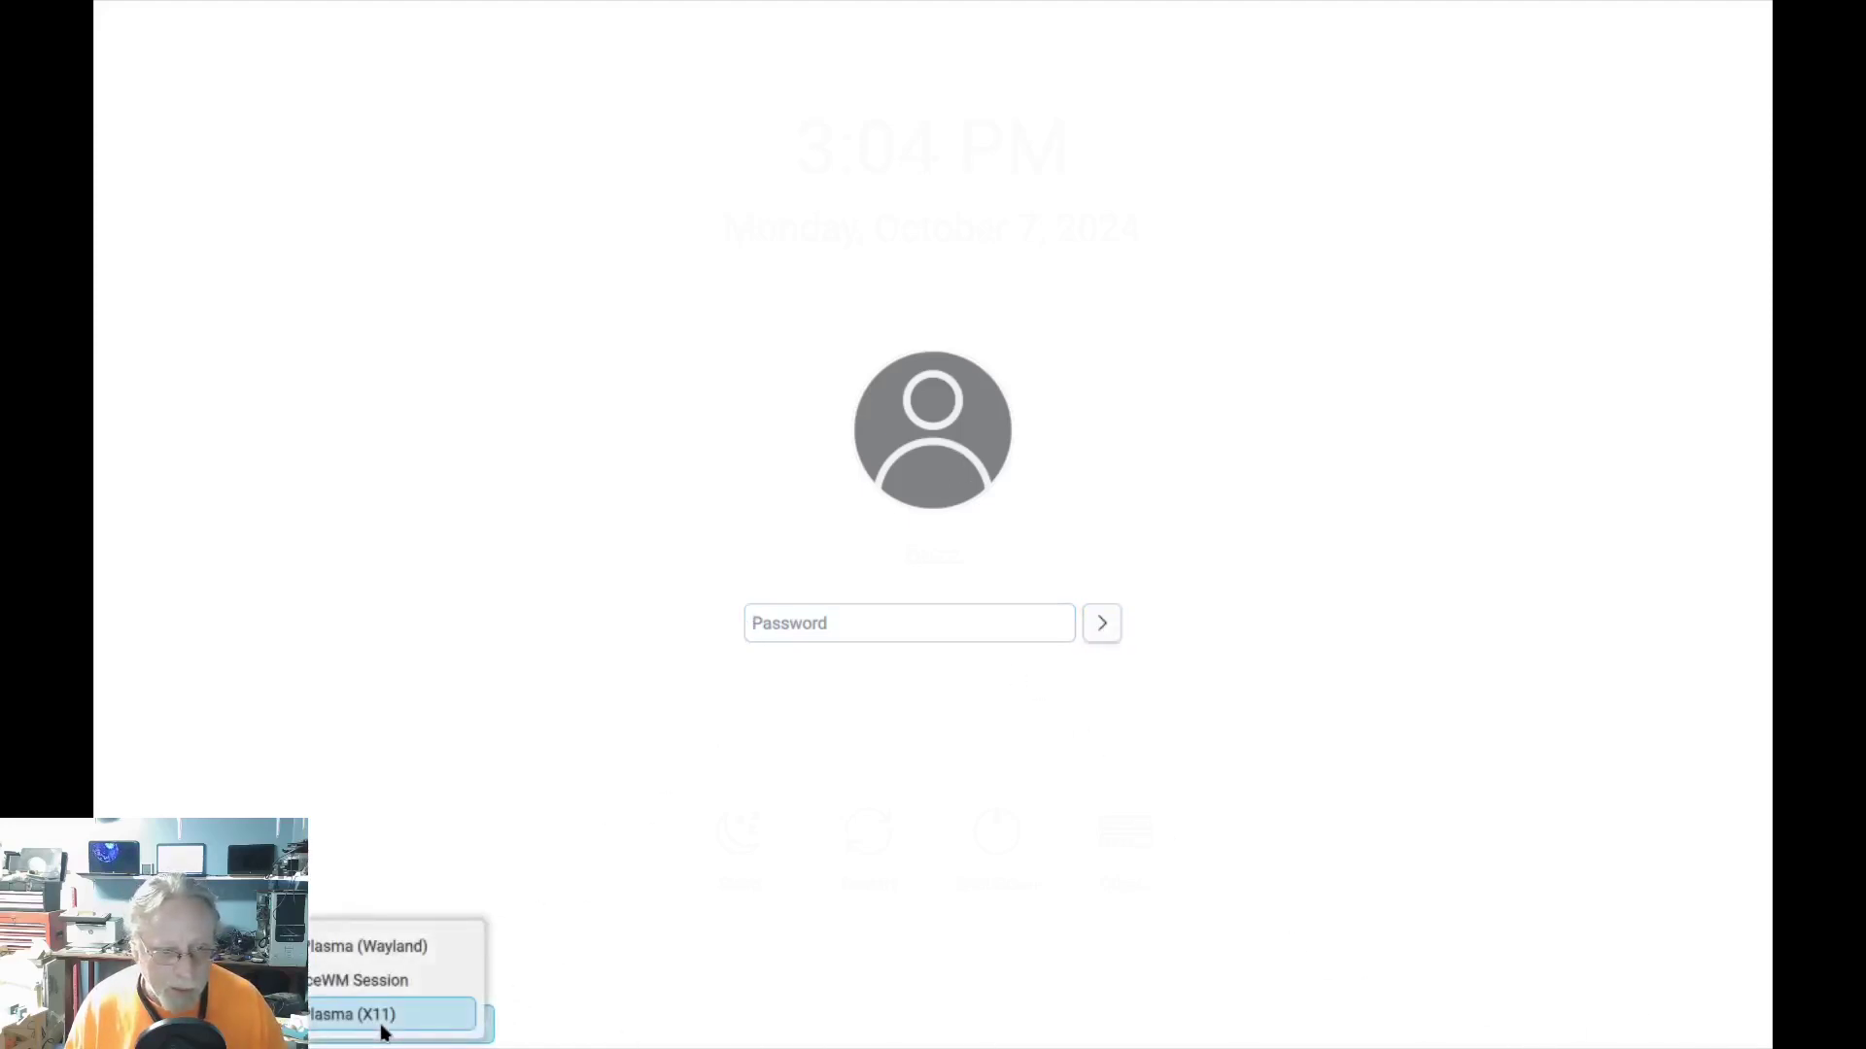
{"action": "left_click", "coordinate": [397, 949]}
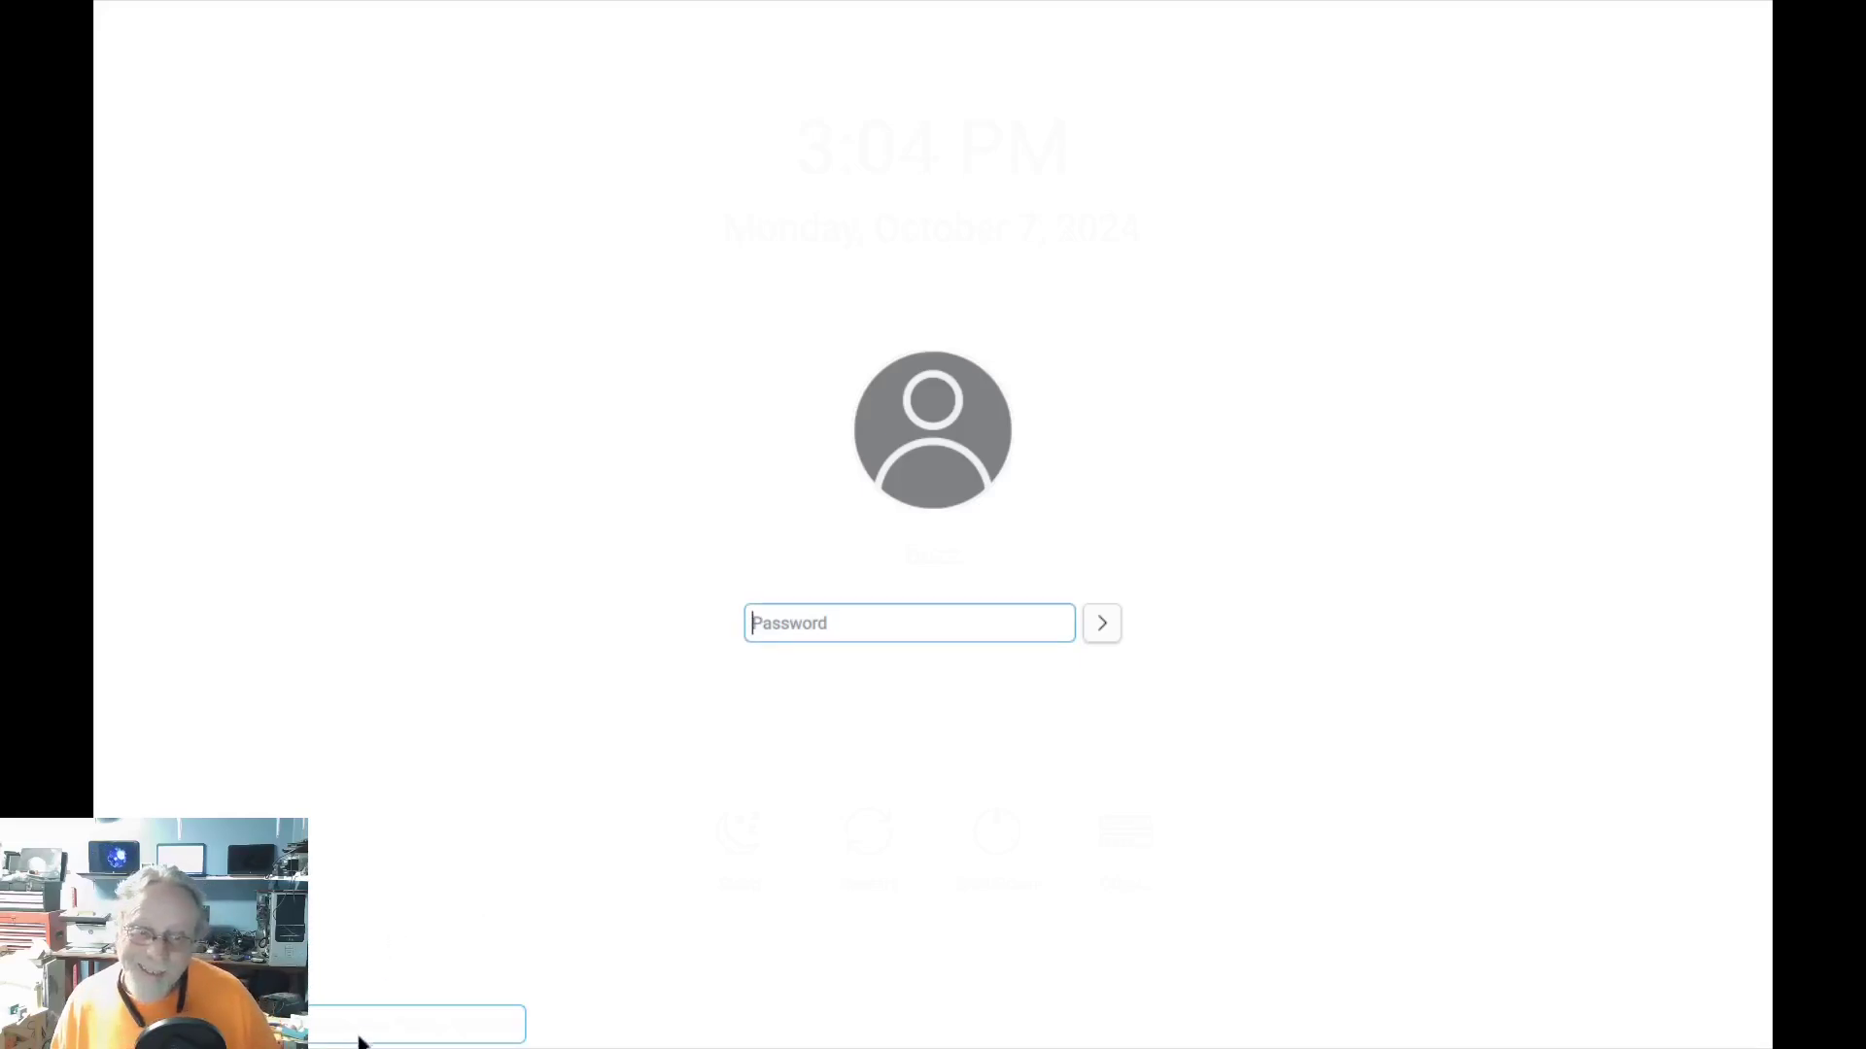
{"action": "left_click", "coordinate": [364, 1038]}
{"action": "left_click", "coordinate": [369, 949]}
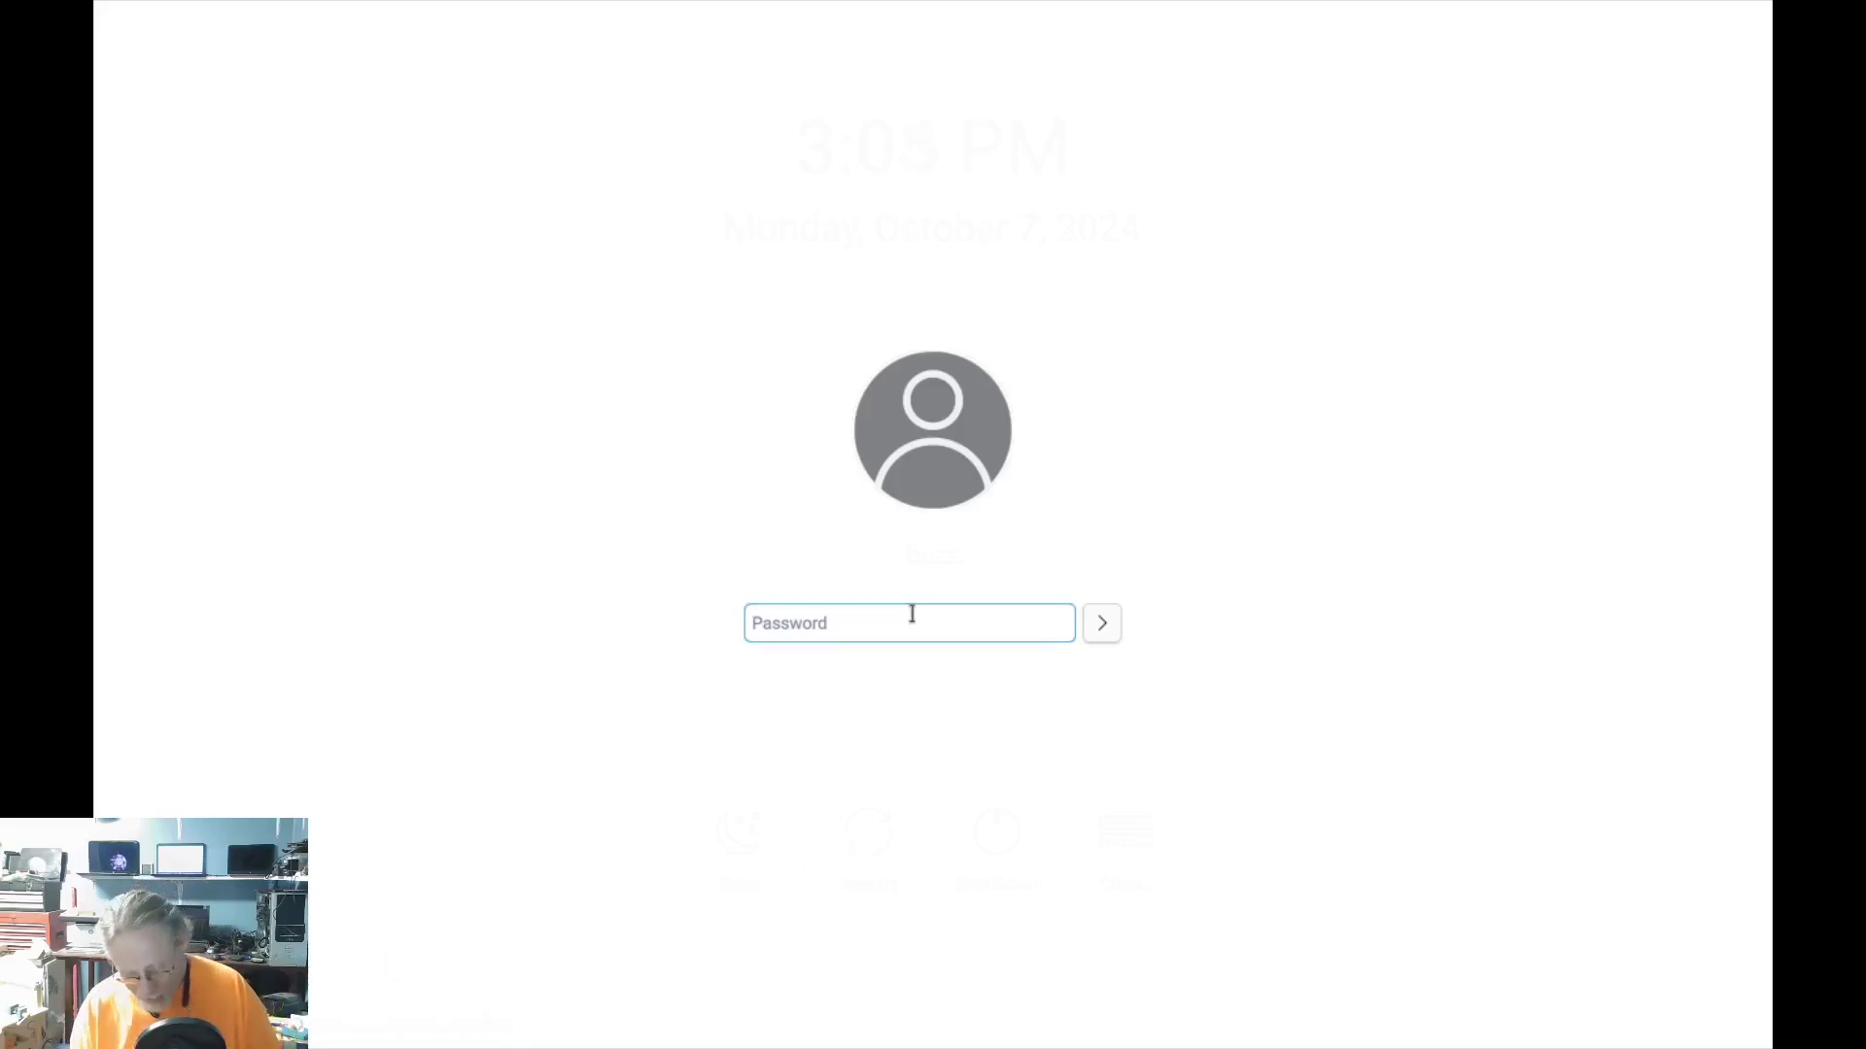
{"action": "type", "text": "•••••••"}
{"action": "key", "text": "Return"}
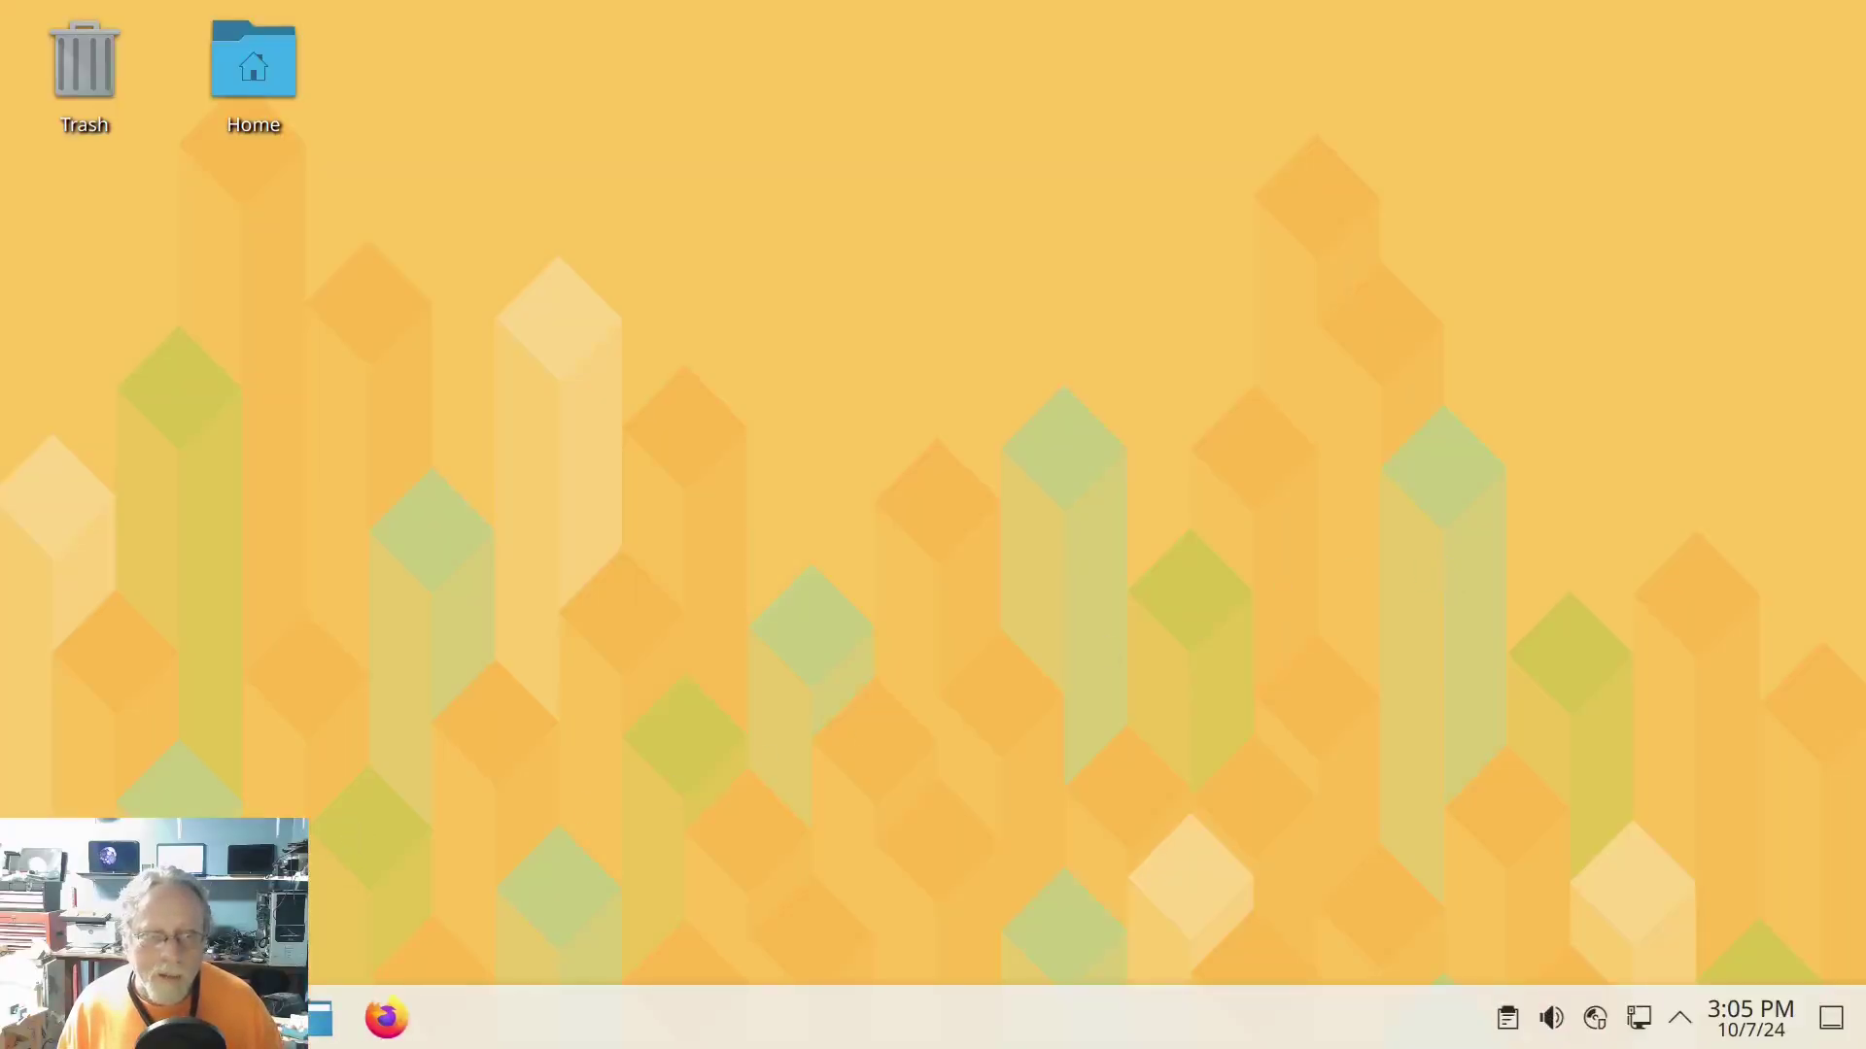
Step: Open the desktop's display configuration, set the scale to 125%, apply it and keep the new configuration
{"action": "right_click", "coordinate": [832, 610]}
{"action": "left_click", "coordinate": [933, 675]}
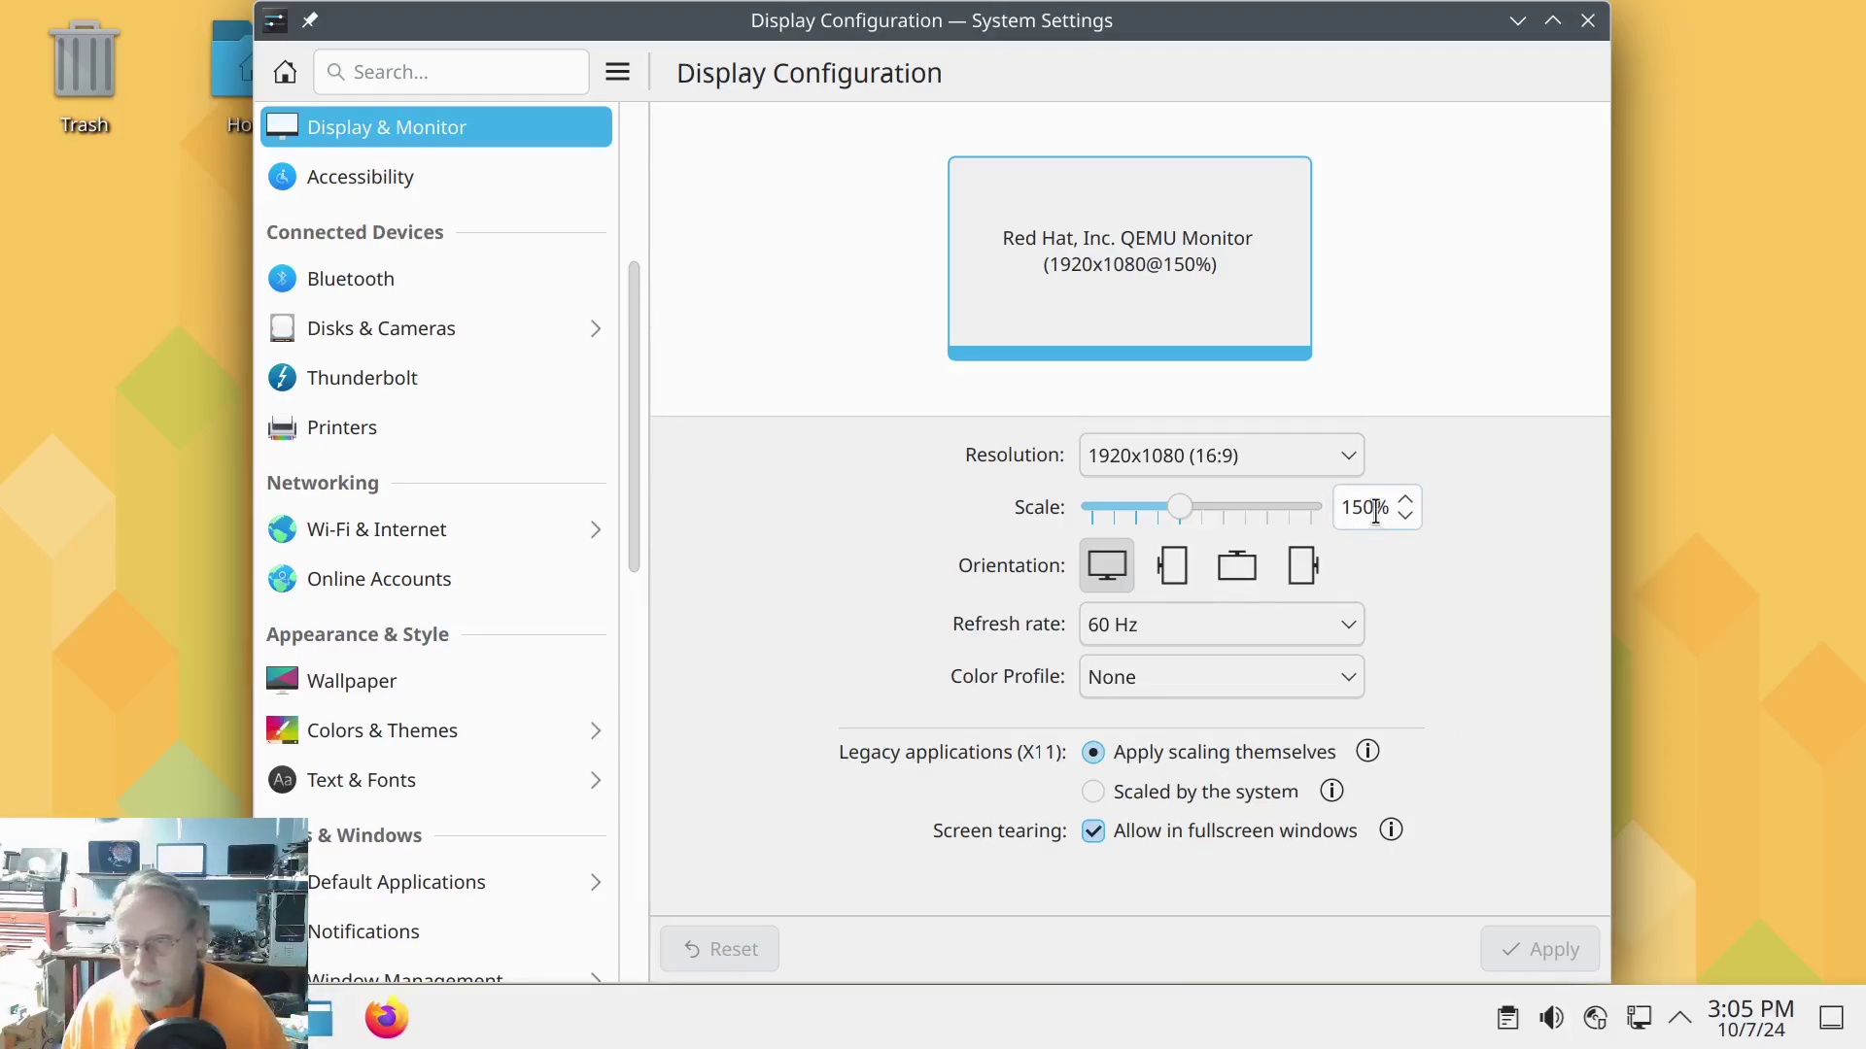
{"action": "left_click", "coordinate": [1412, 515]}
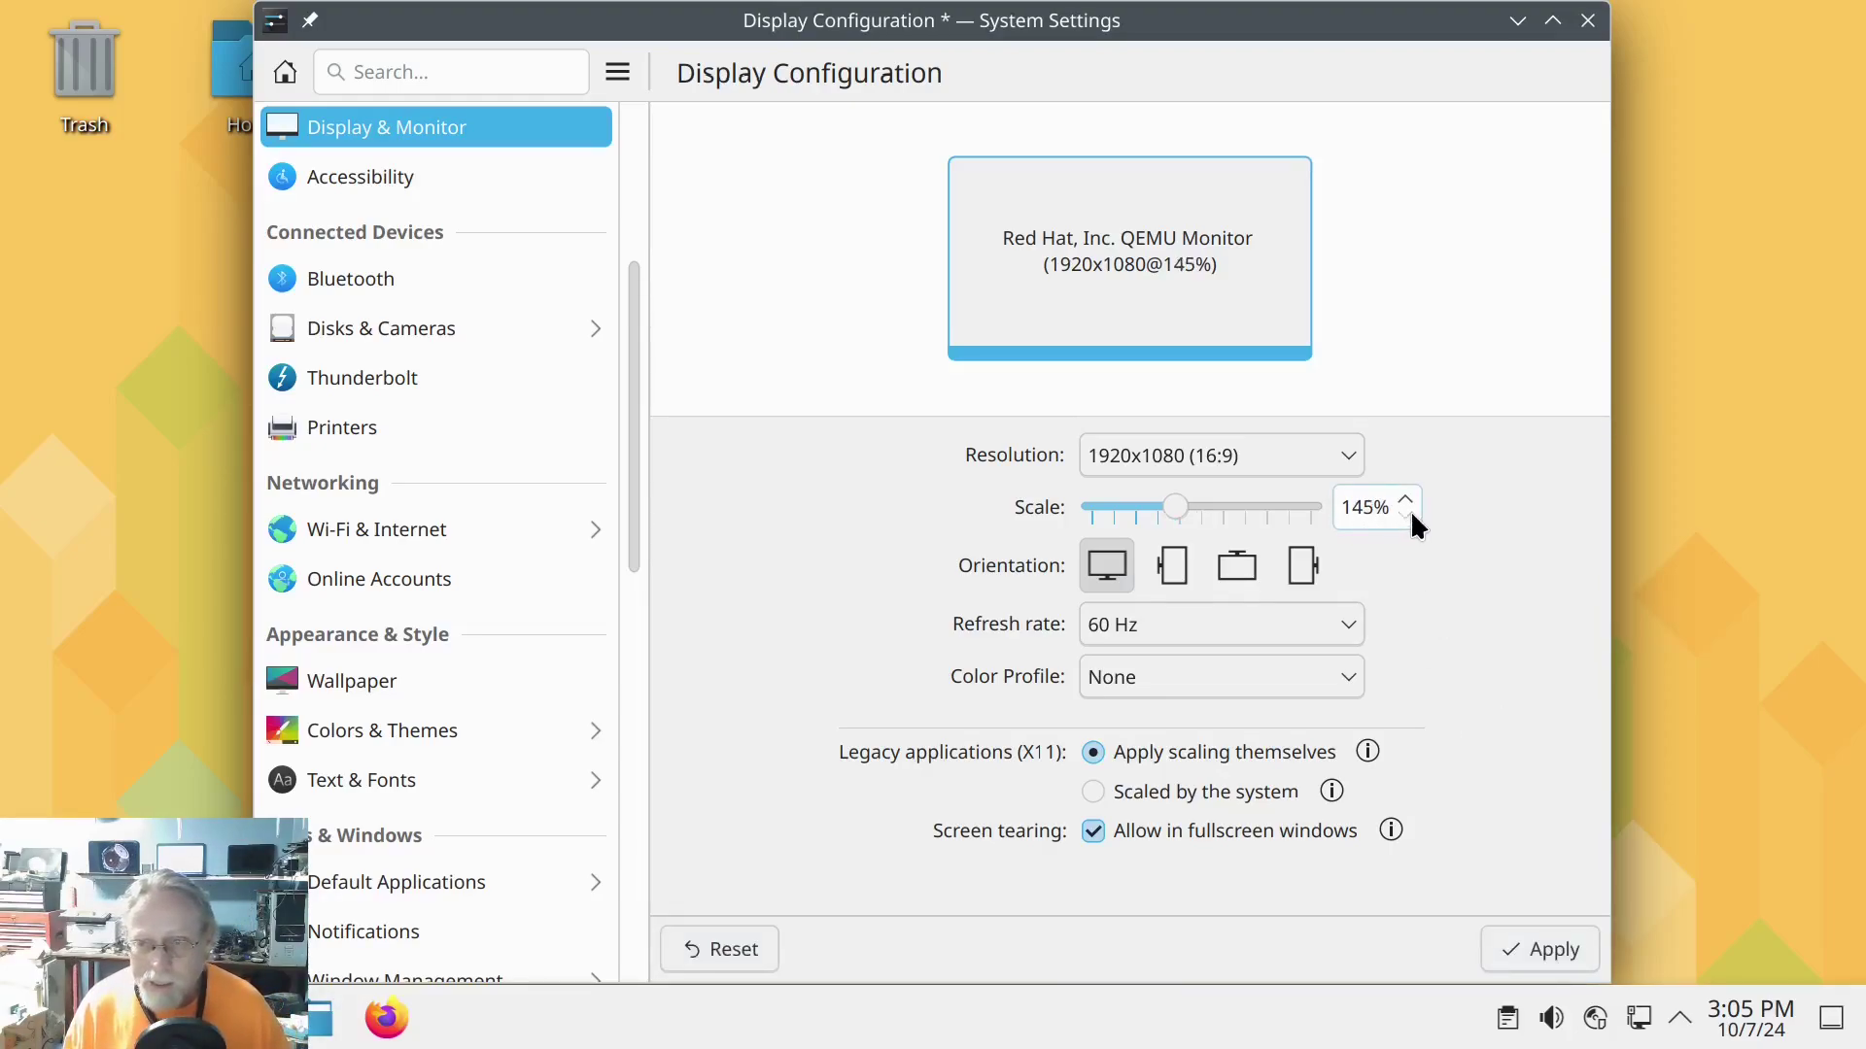
{"action": "left_click", "coordinate": [1412, 515]}
{"action": "left_click", "coordinate": [1412, 515]}
{"action": "left_click", "coordinate": [1412, 515]}
{"action": "left_click", "coordinate": [1409, 515]}
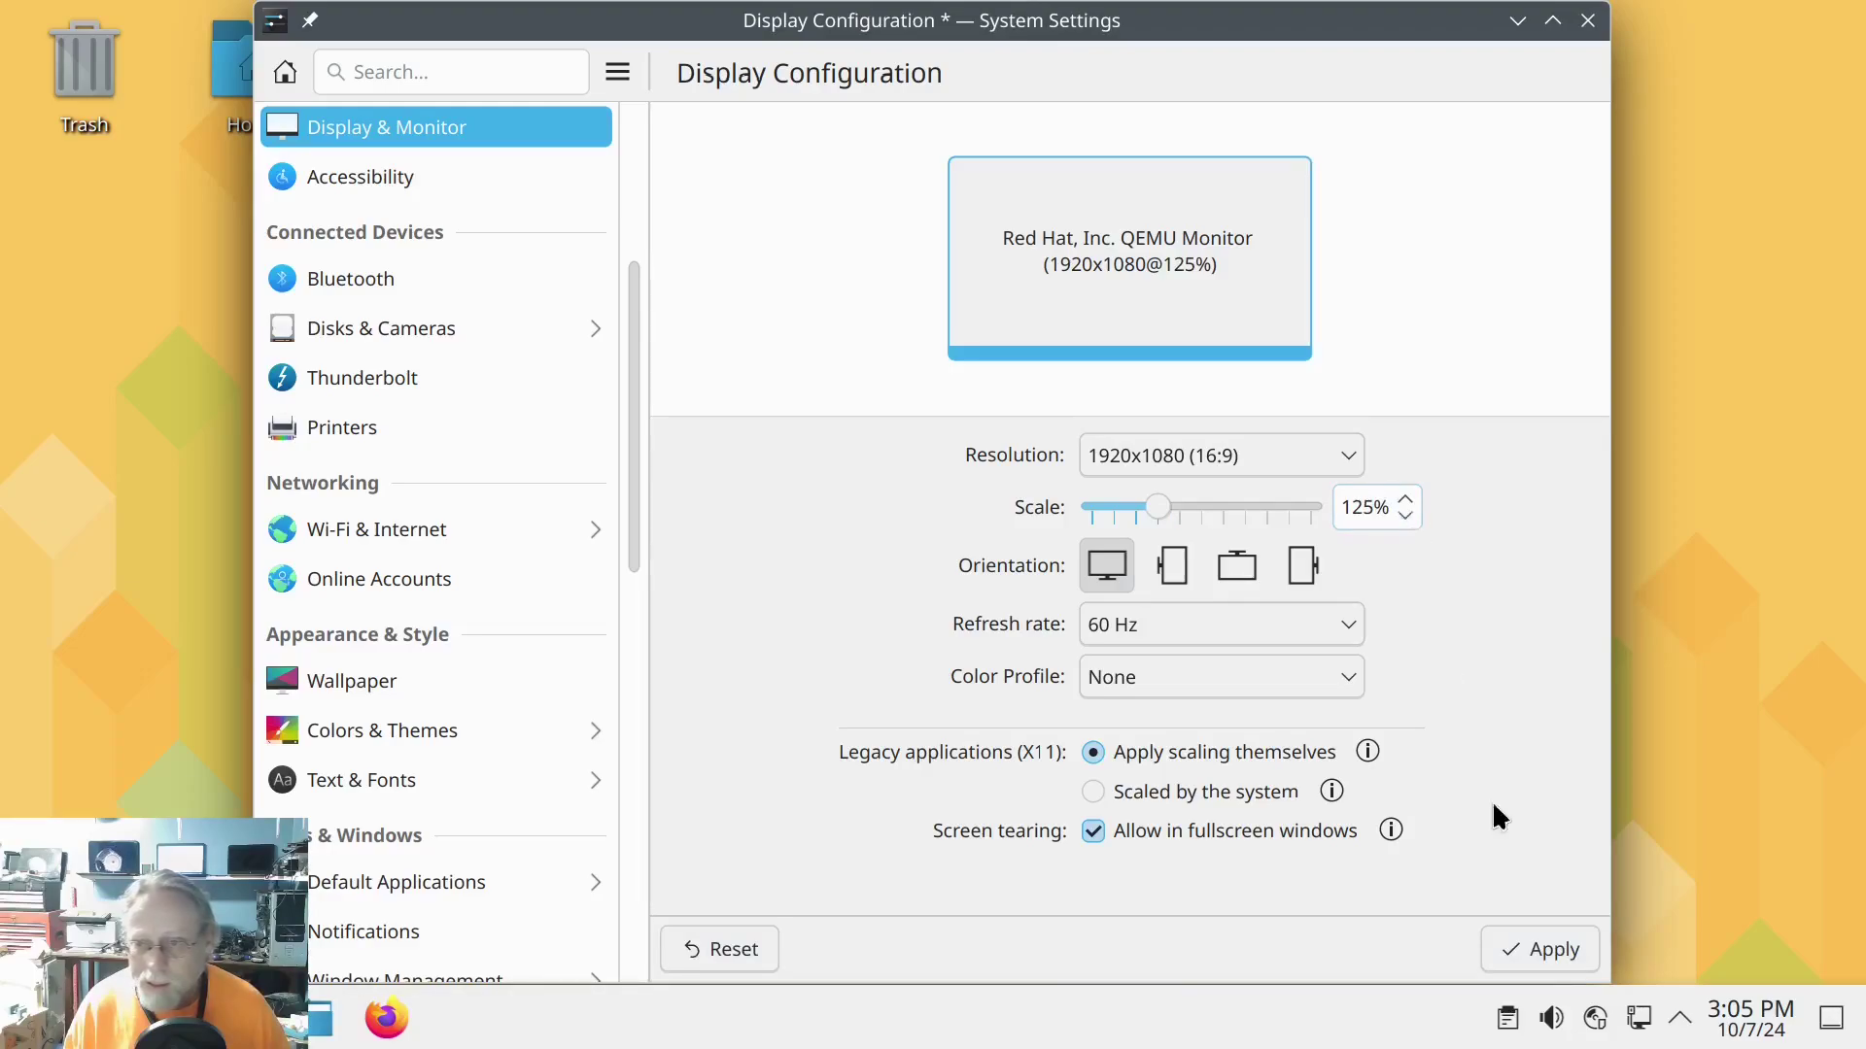
{"action": "left_click", "coordinate": [1531, 948]}
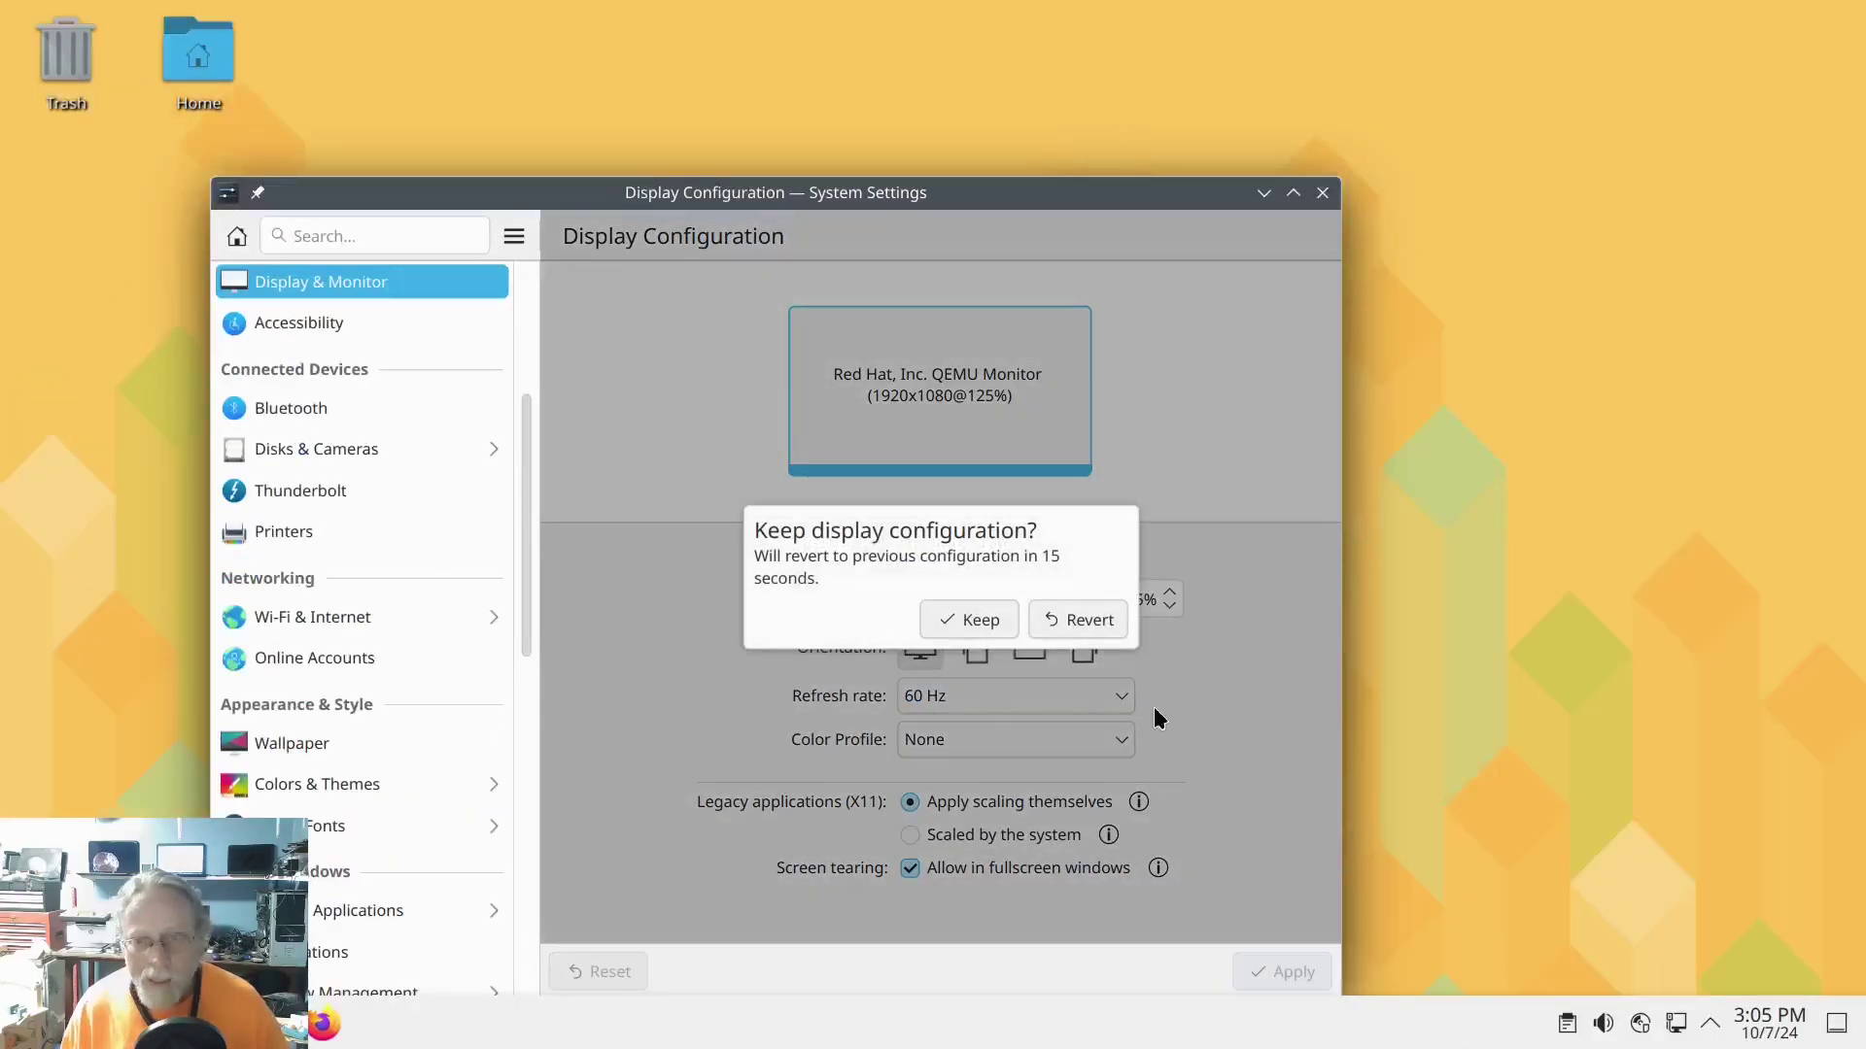
{"action": "left_click", "coordinate": [985, 619]}
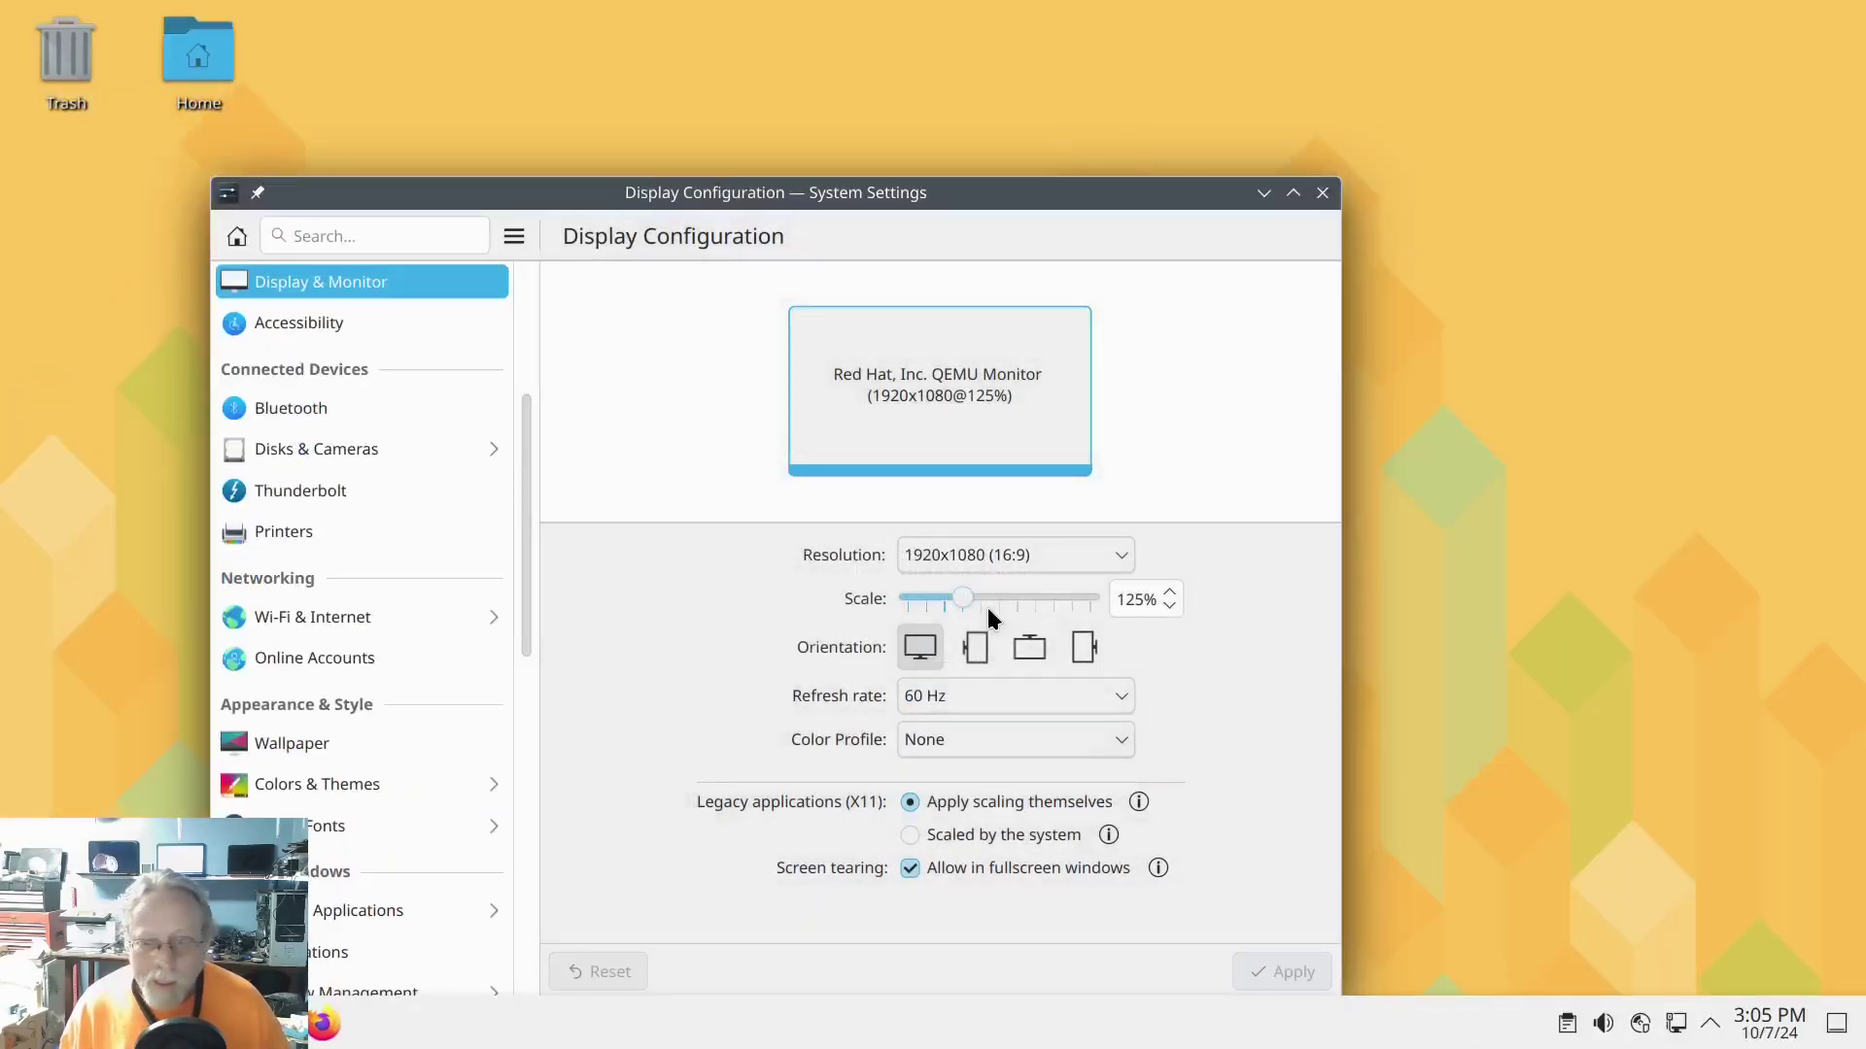
Step: Set the display scale to 100%, apply it and keep the new configuration
{"action": "left_click", "coordinate": [1168, 604]}
{"action": "left_click", "coordinate": [1168, 604]}
{"action": "left_click", "coordinate": [1168, 604]}
{"action": "left_click", "coordinate": [1168, 604]}
{"action": "left_click", "coordinate": [1168, 604]}
{"action": "left_click", "coordinate": [1168, 604]}
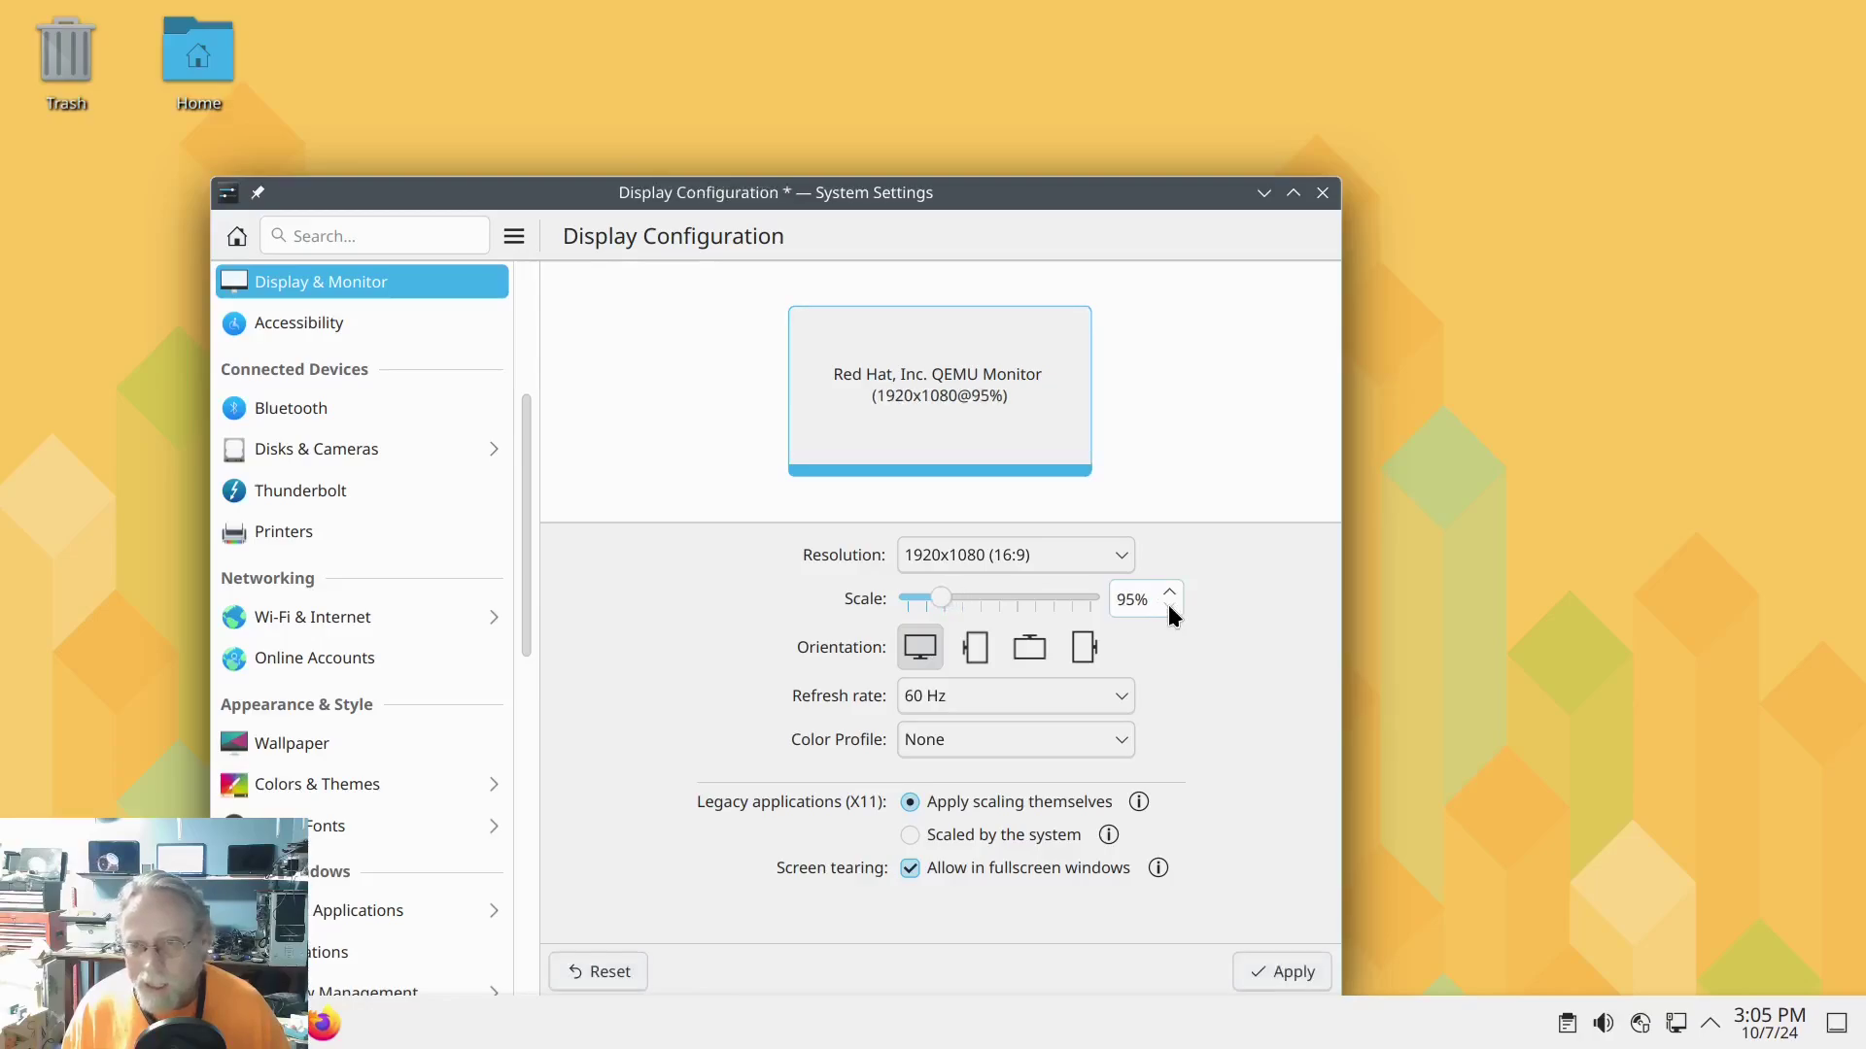
{"action": "scroll", "coordinate": [1168, 605], "scroll_direction": "up", "scroll_amount": 1}
{"action": "left_click", "coordinate": [1283, 971]}
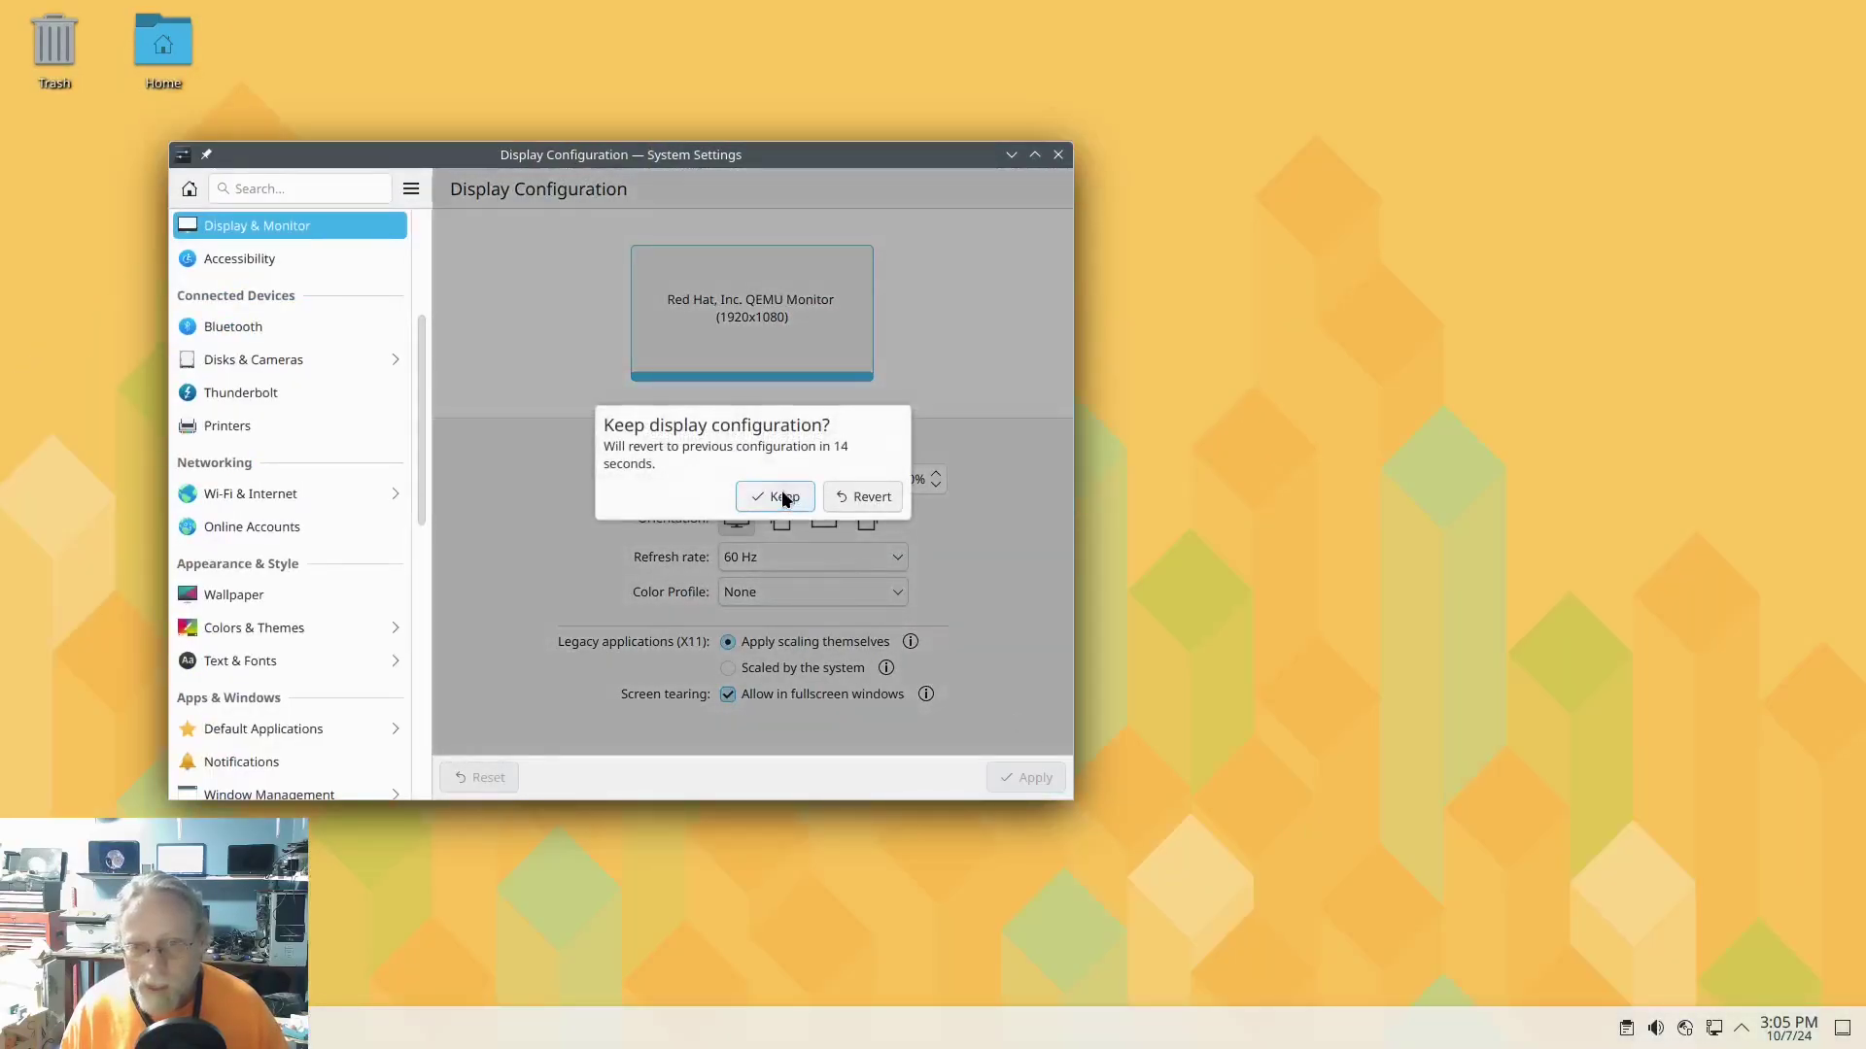
{"action": "left_click", "coordinate": [782, 496]}
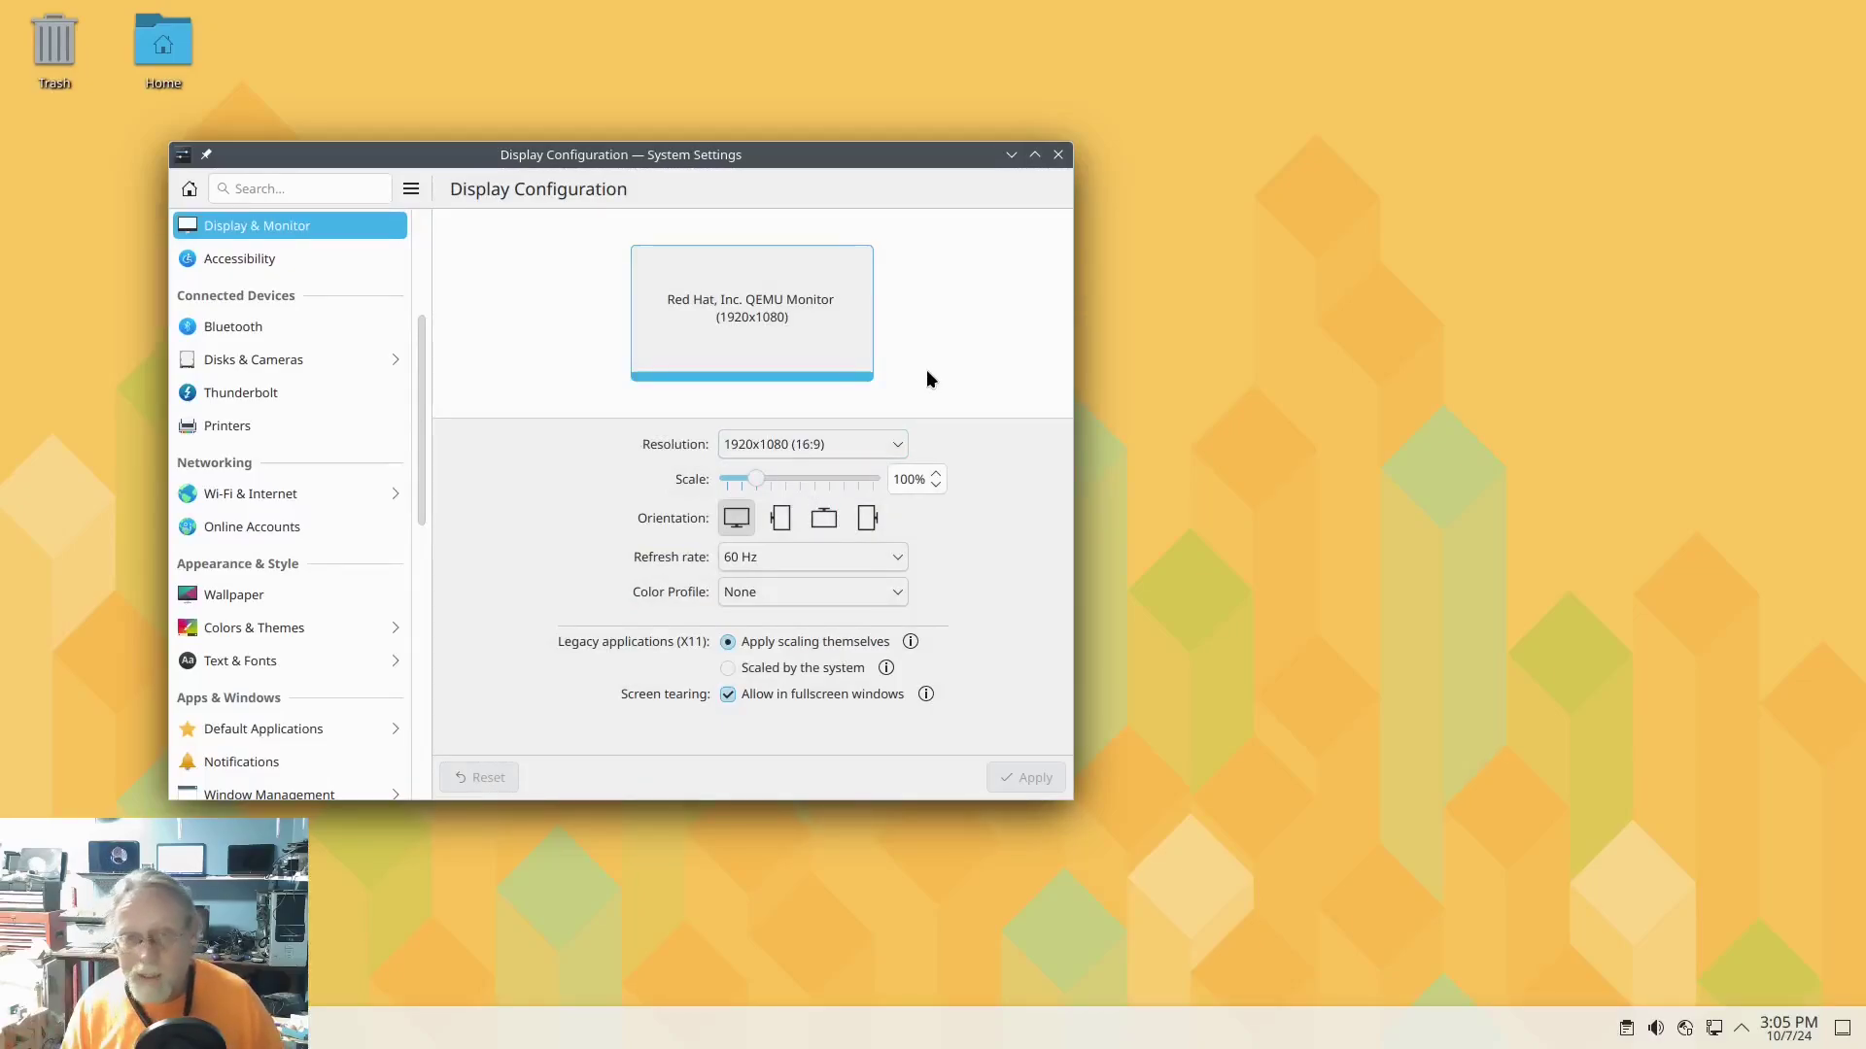
Step: Check the add-printer options in the Printers settings, authenticating with the root password, then close the setup and System Settings
{"action": "left_click", "coordinate": [241, 422]}
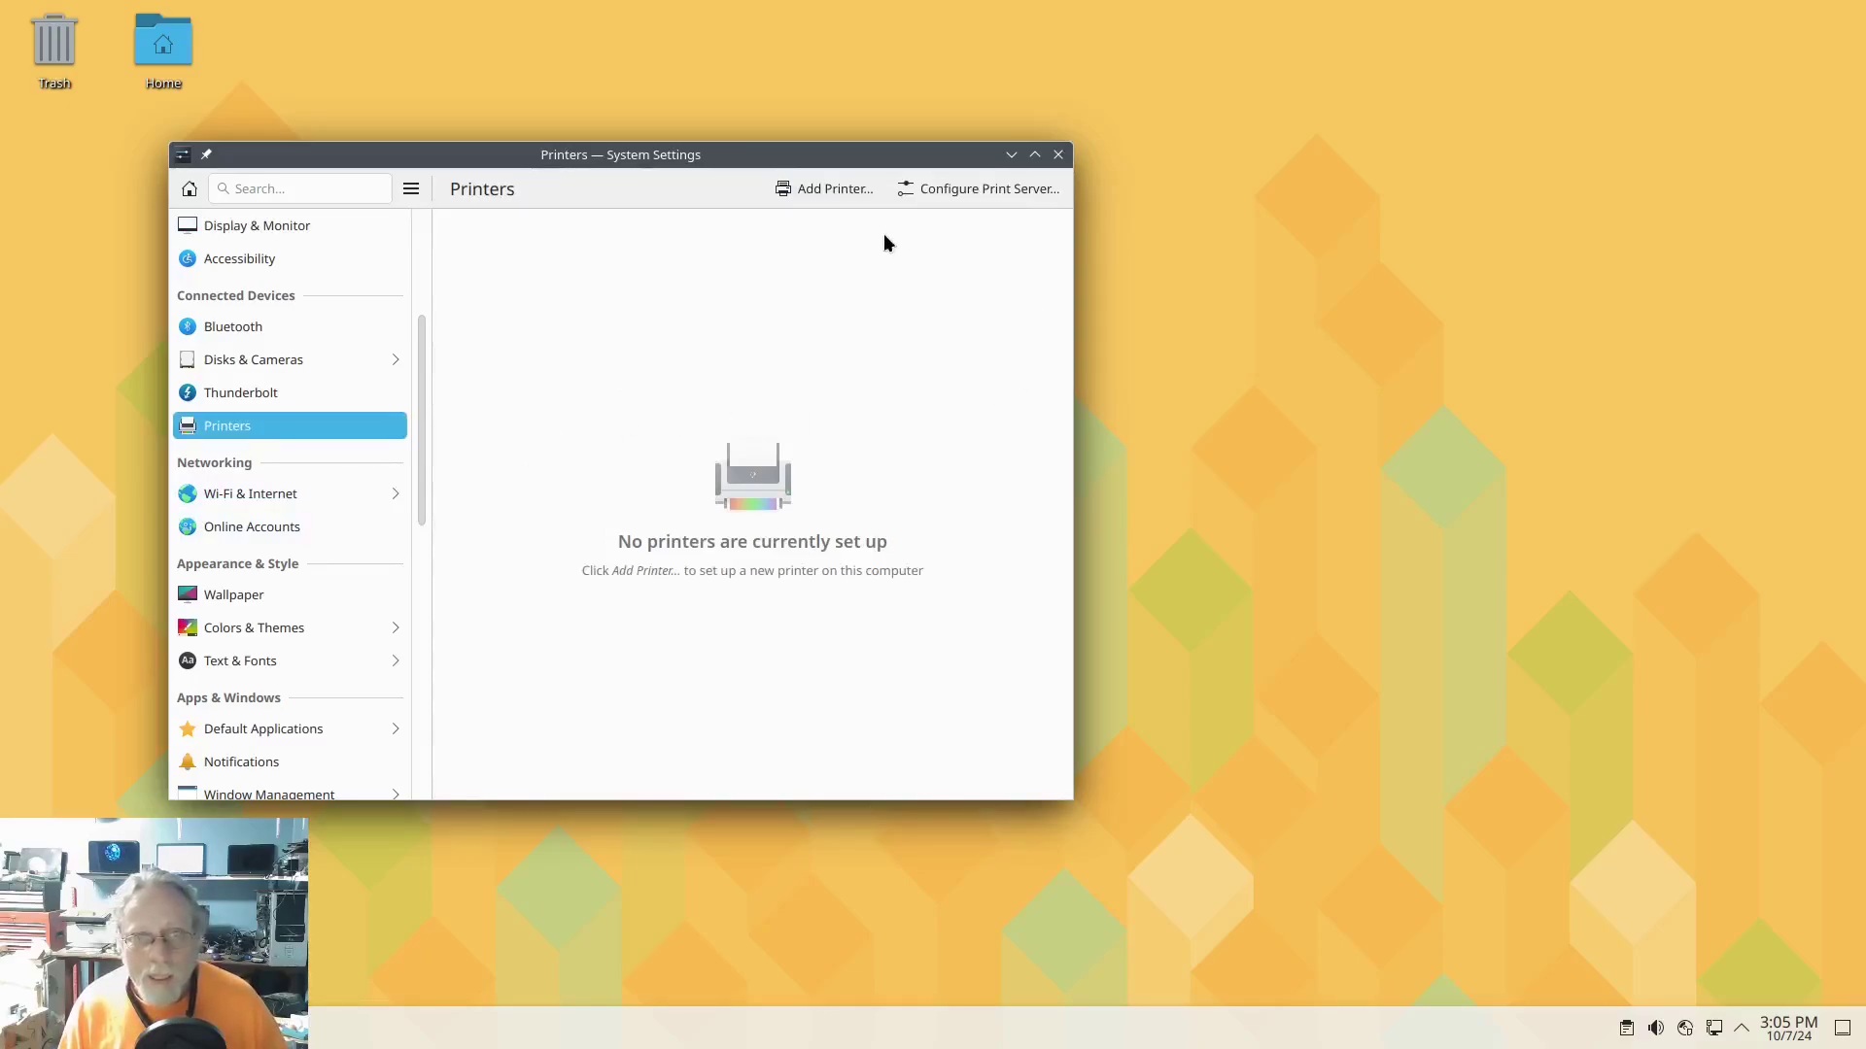
{"action": "left_click", "coordinate": [835, 189]}
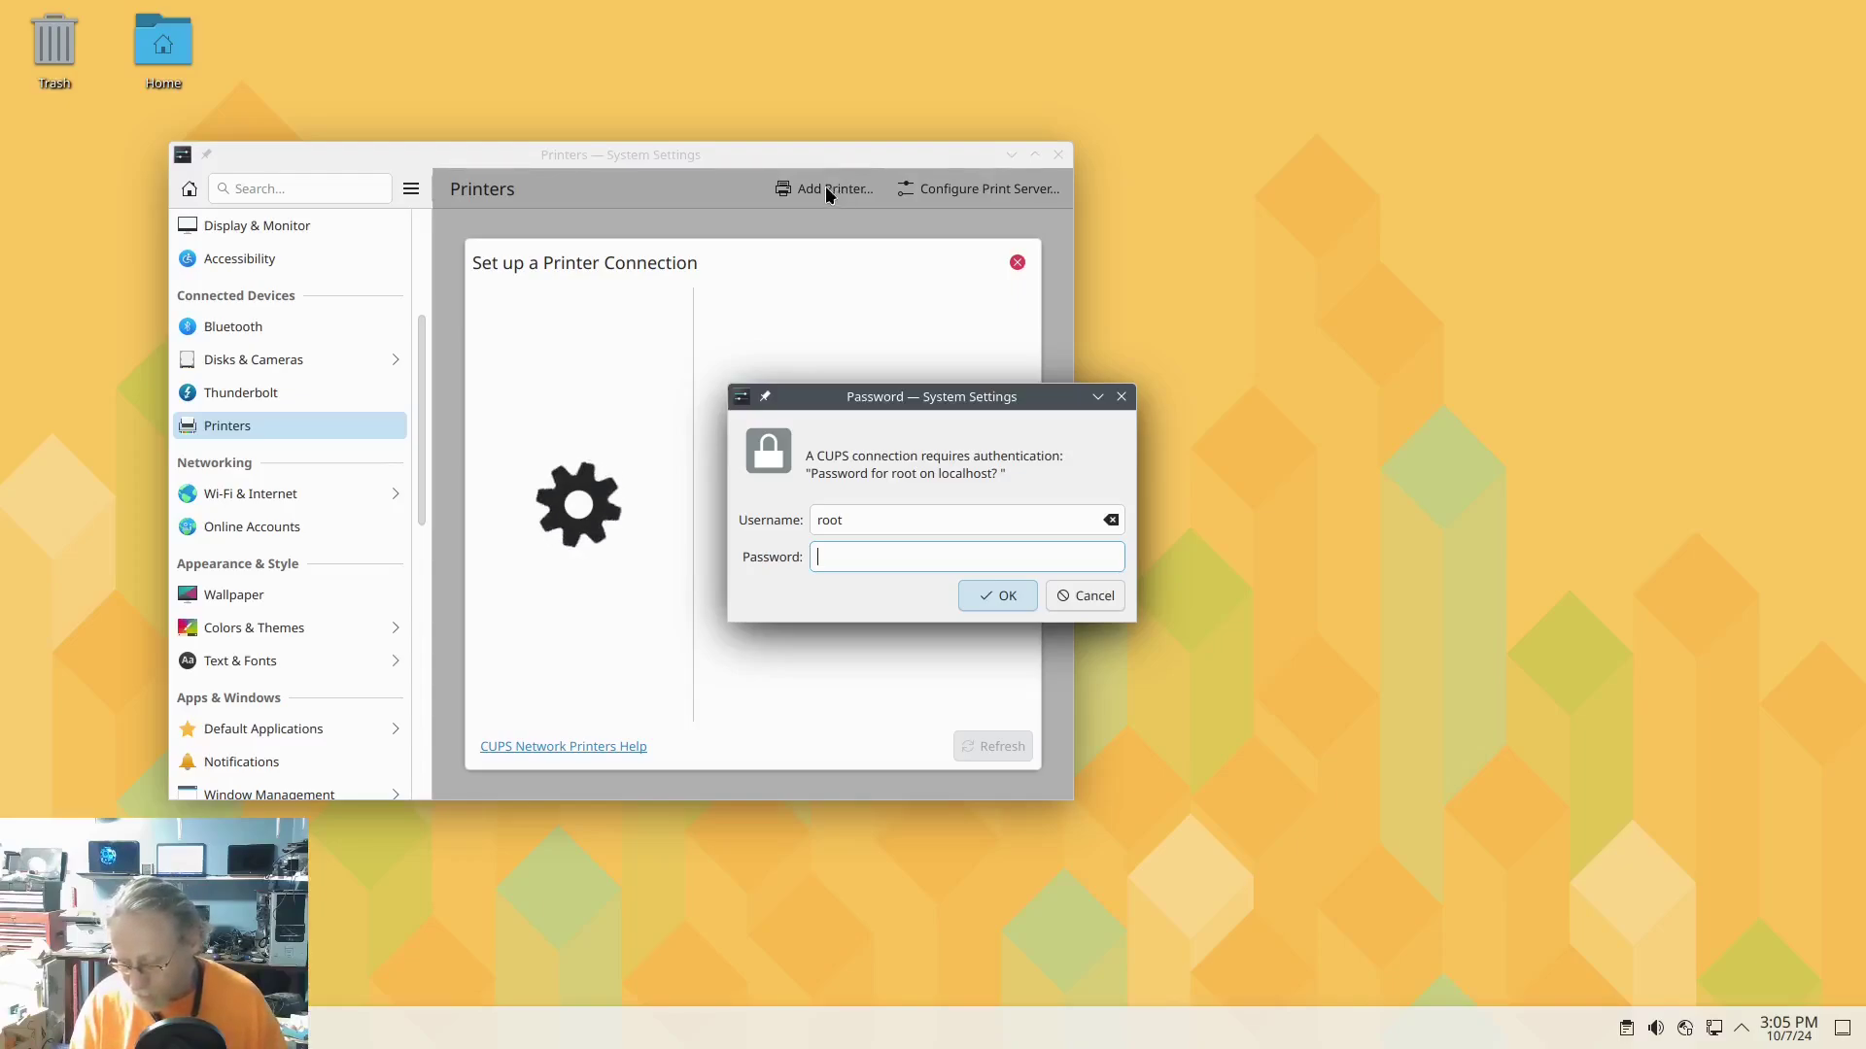
{"action": "type", "text": "•••••"}
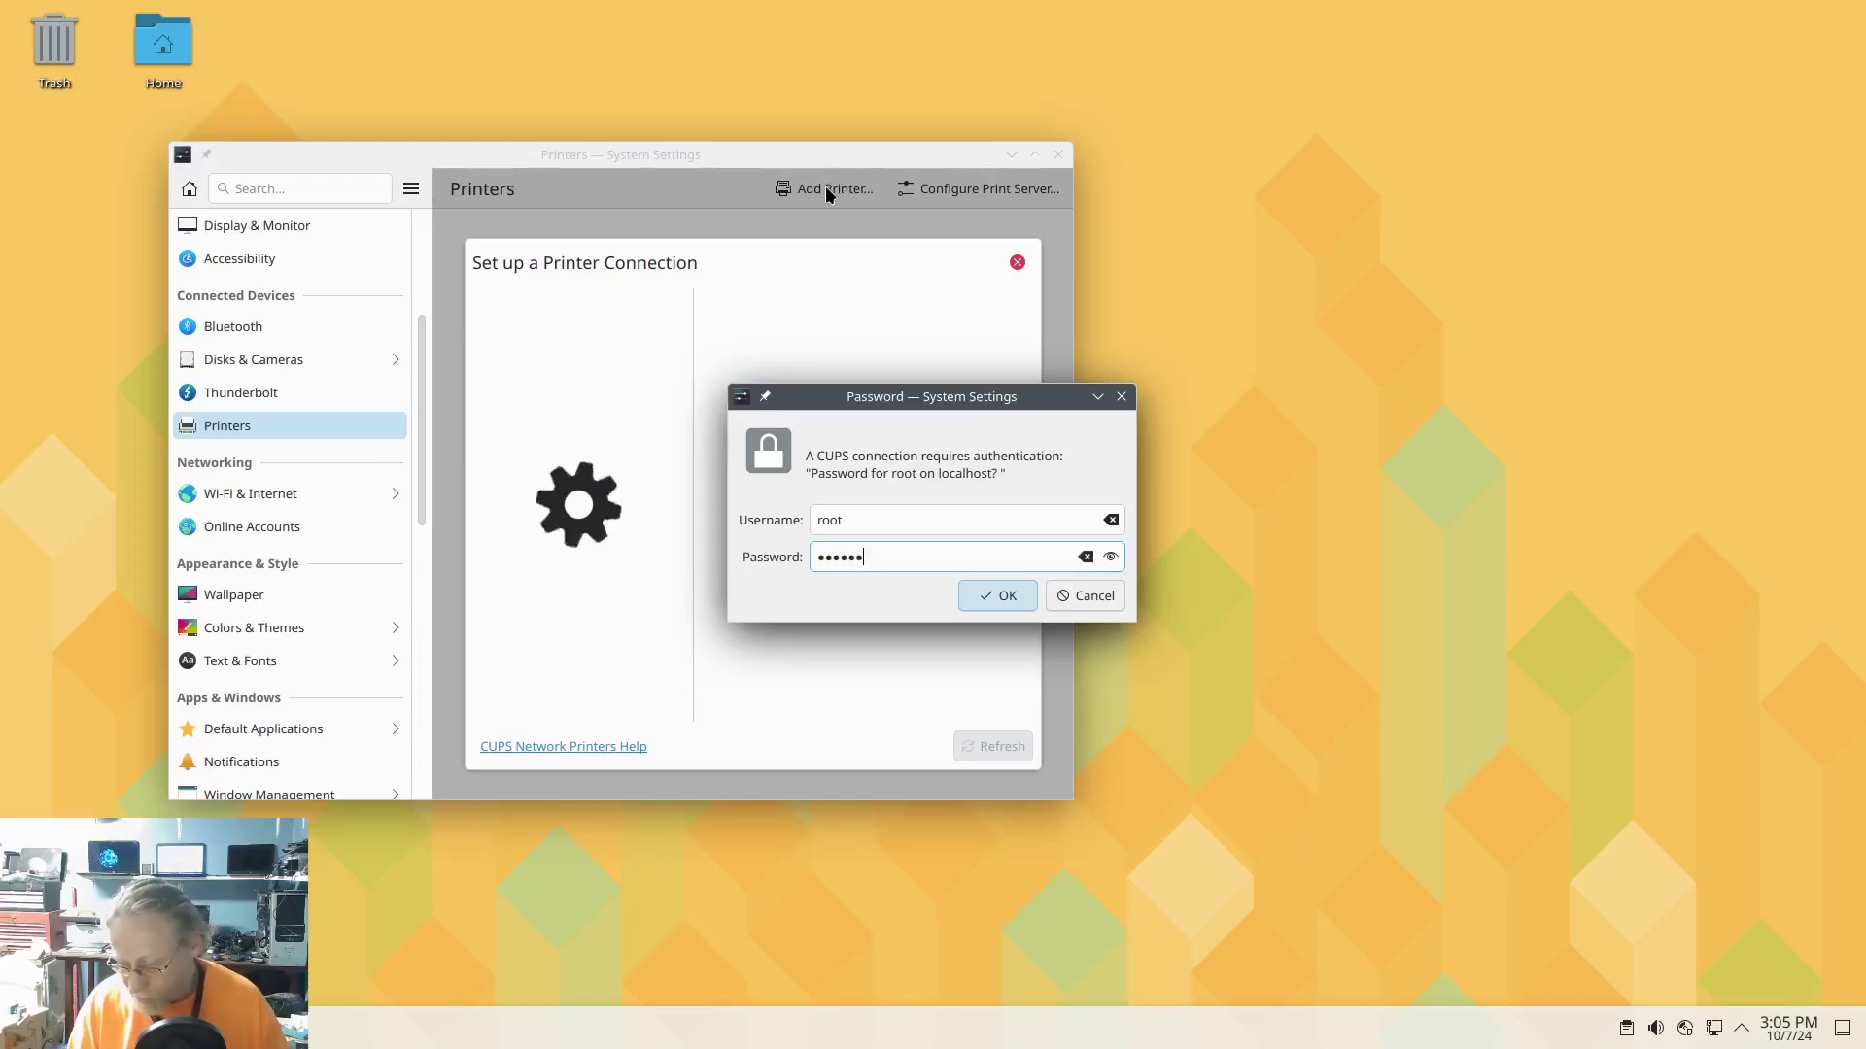
{"action": "key", "text": "Return"}
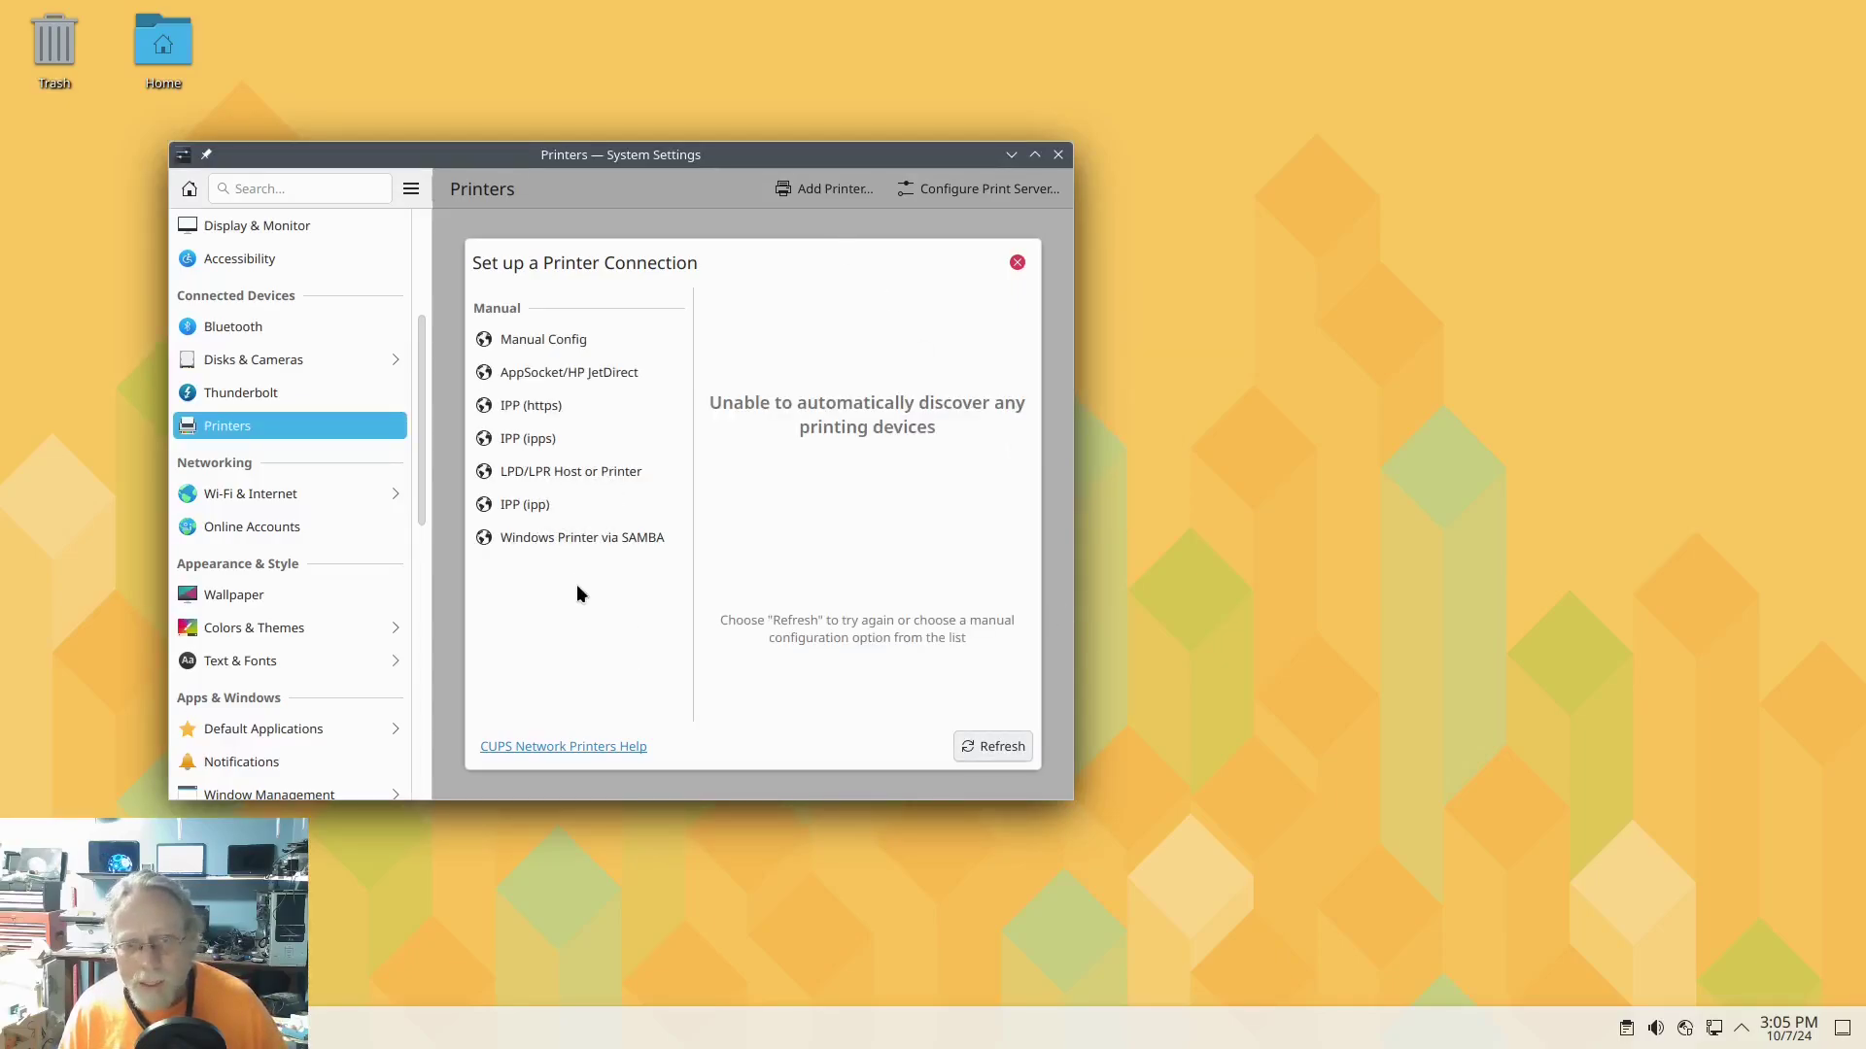
{"action": "left_click", "coordinate": [1017, 262]}
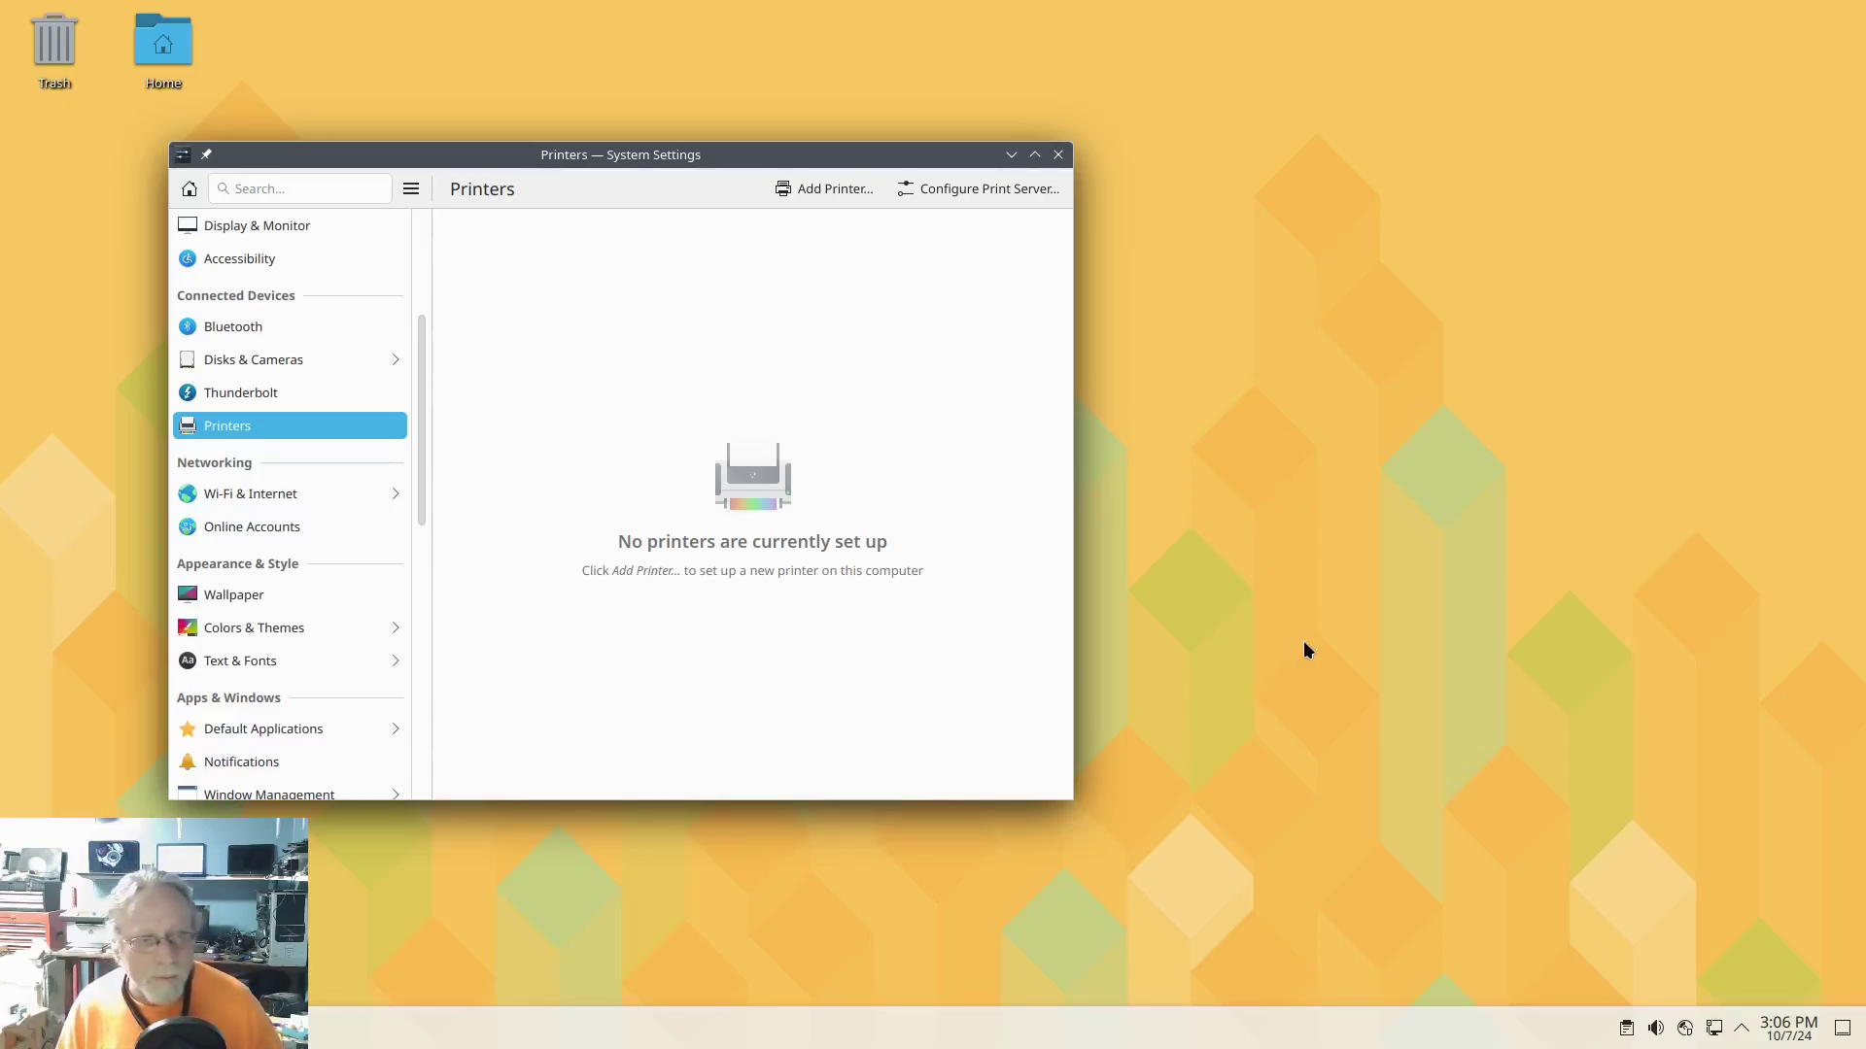
{"action": "left_click", "coordinate": [1059, 155]}
Step: Search the application launcher for "yast" and start YaST, authenticating with the root password
{"action": "left_click", "coordinate": [22, 1028]}
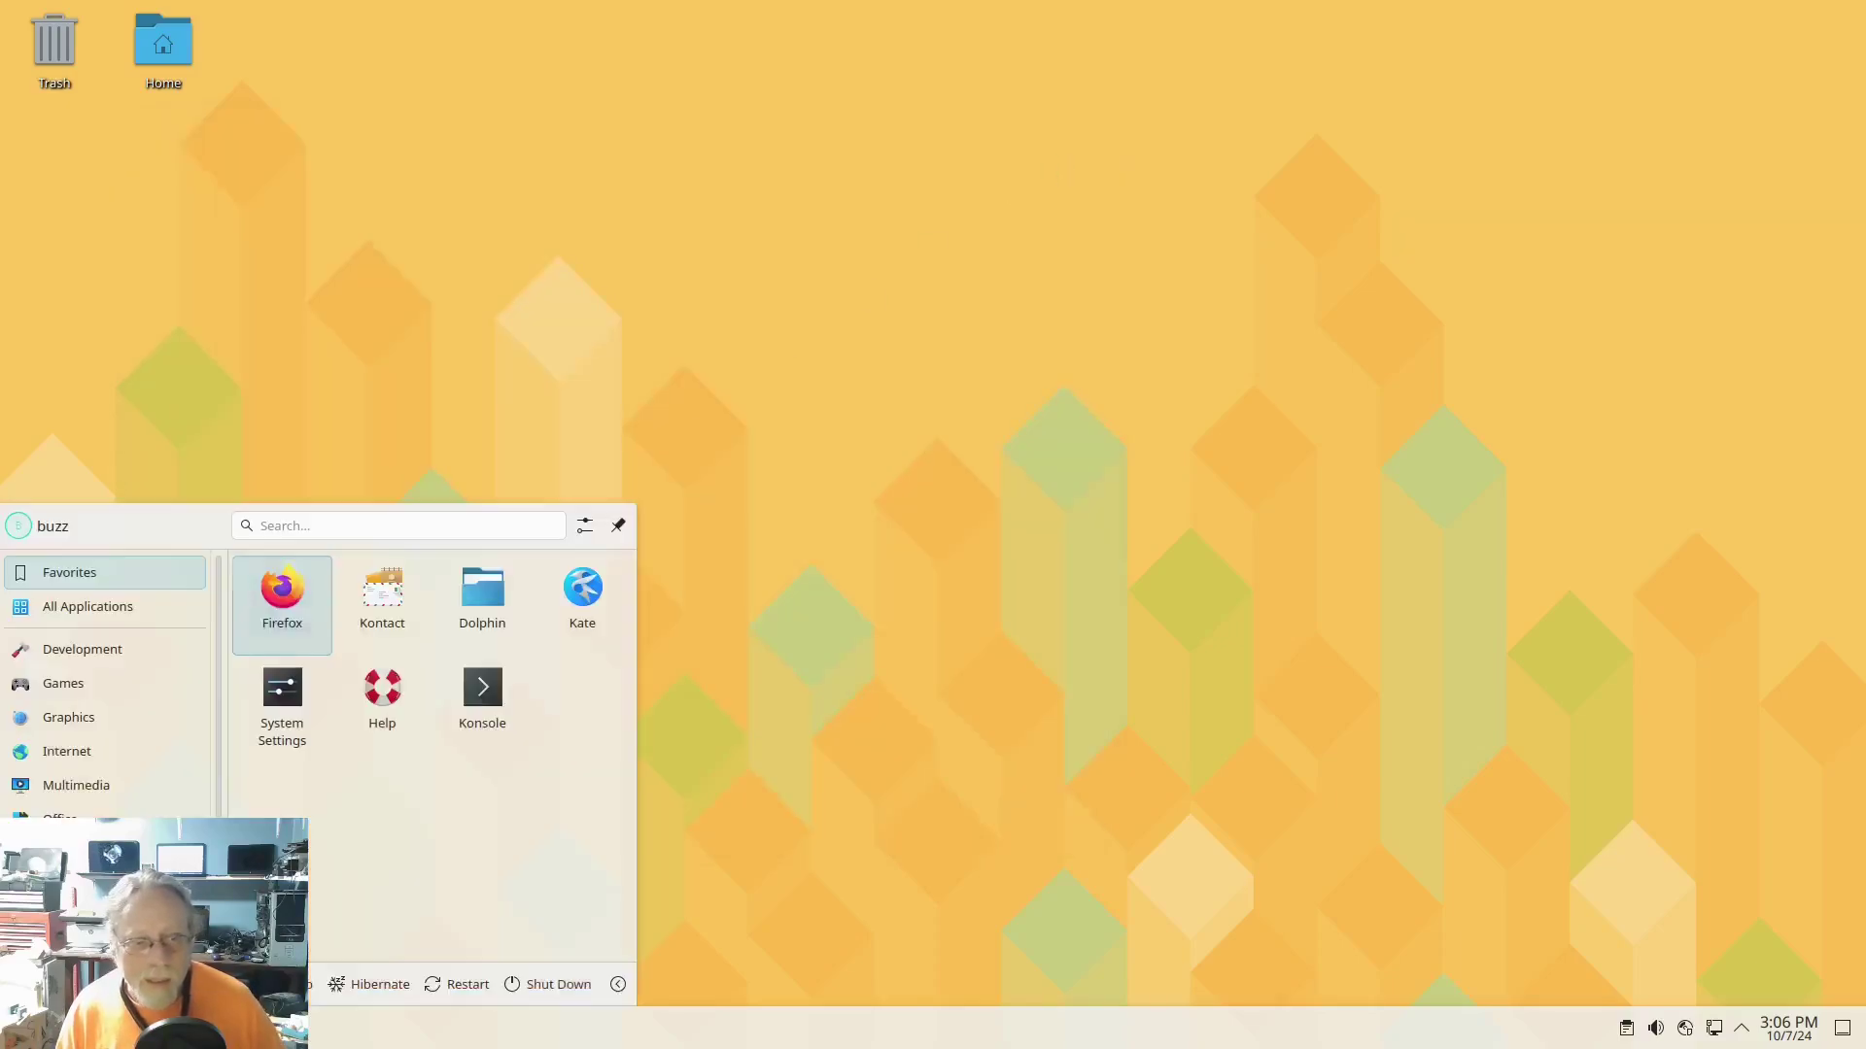
{"action": "type", "text": "yast"}
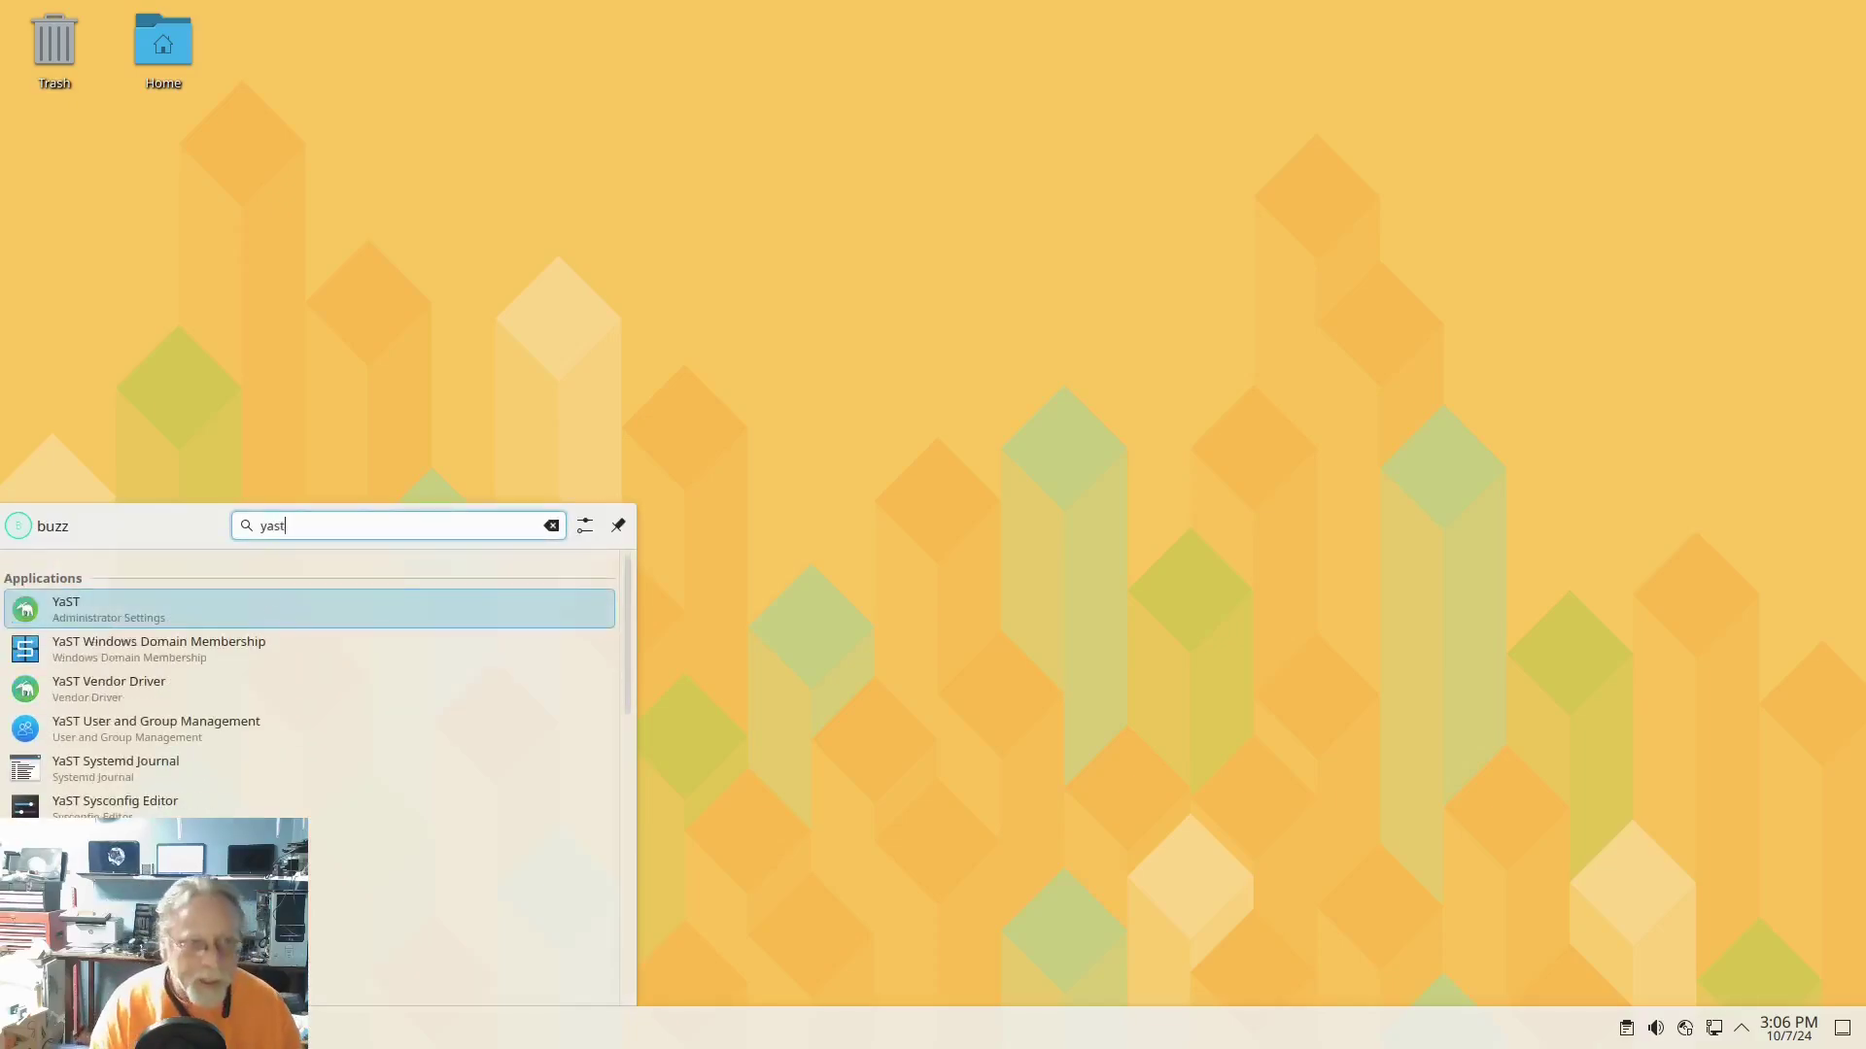
{"action": "key", "text": "Return"}
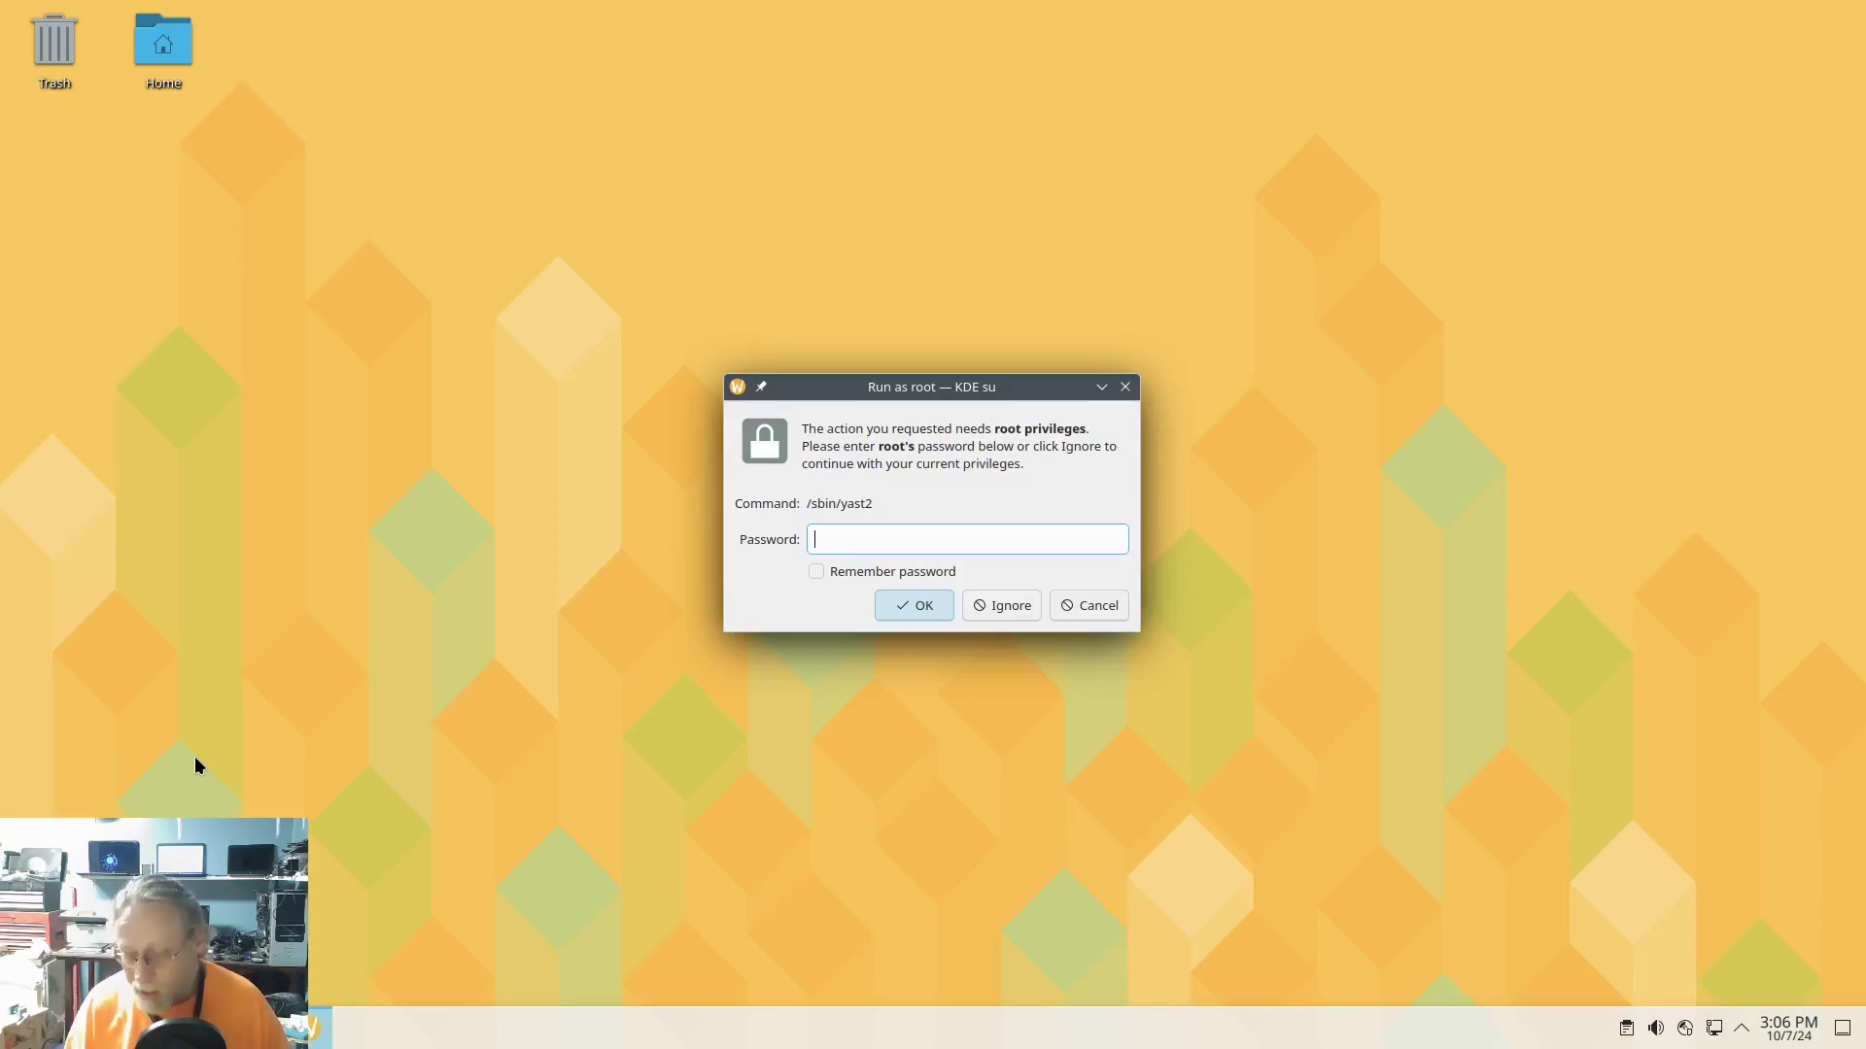
{"action": "type", "text": "••••••"}
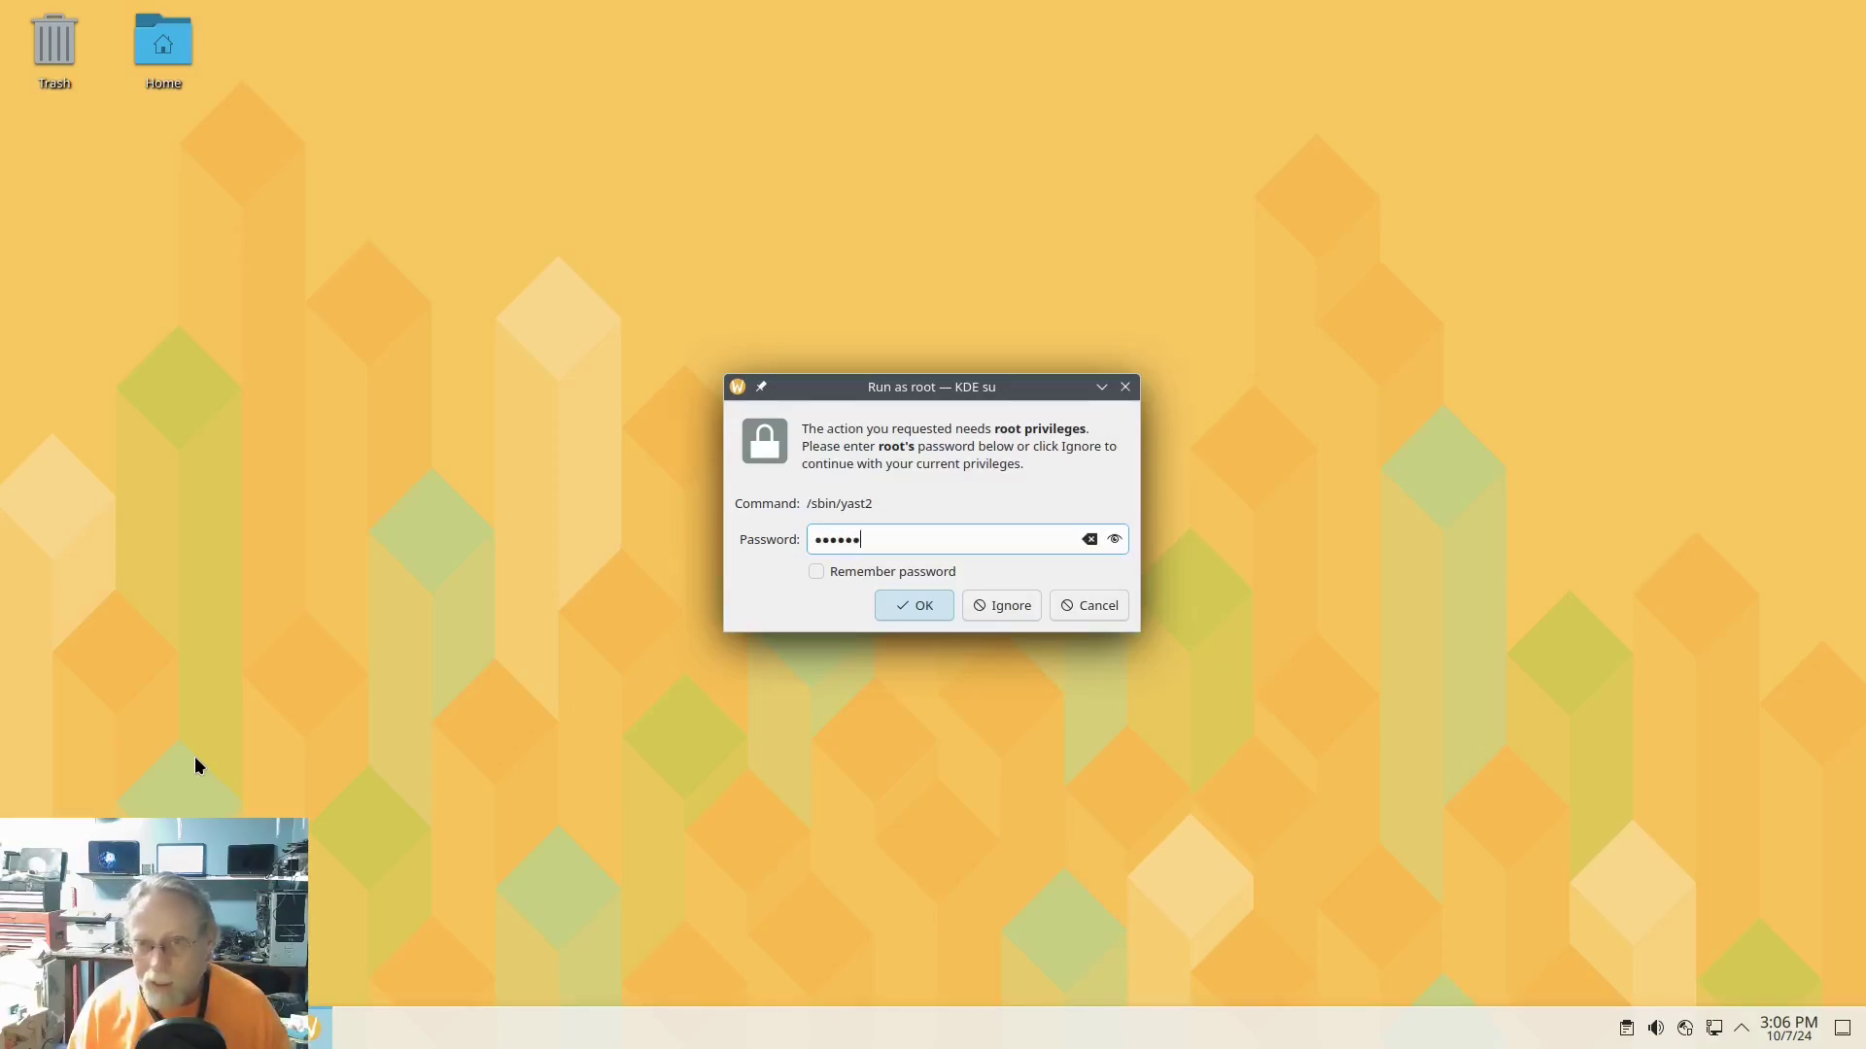
{"action": "key", "text": "Return"}
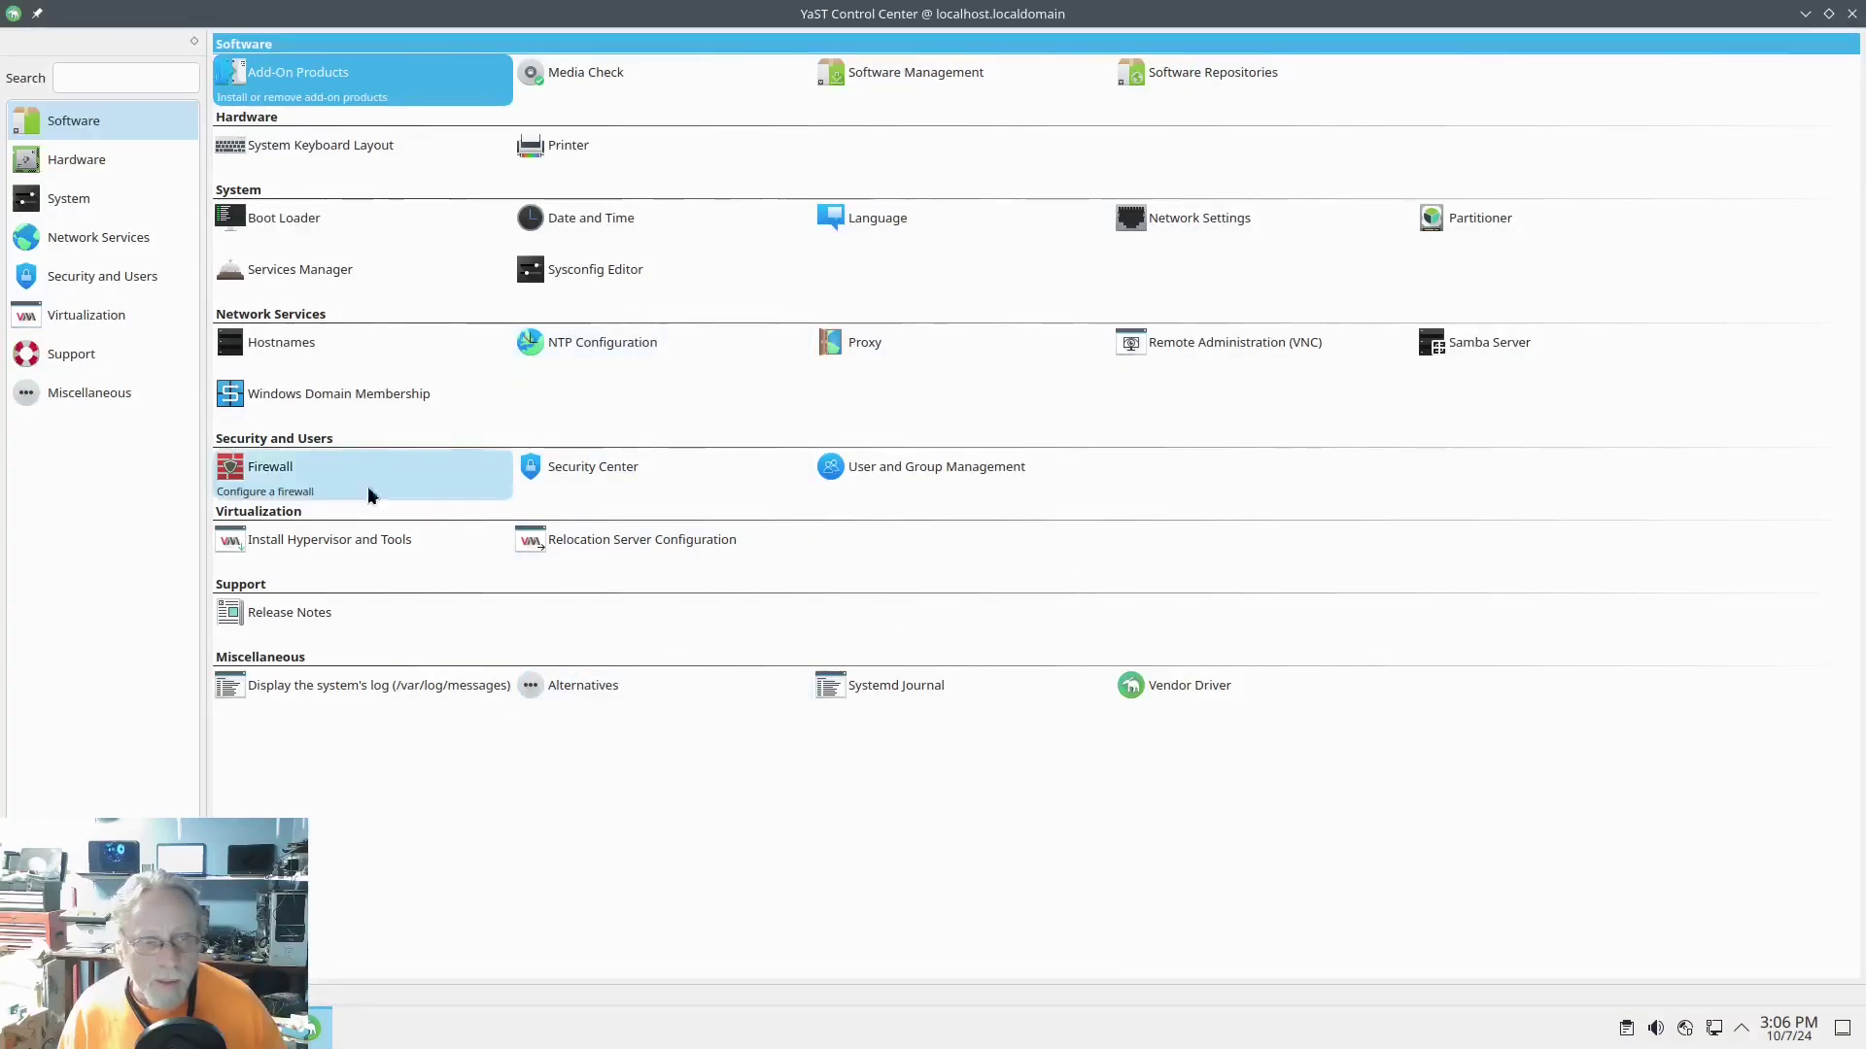
Step: Examine the Firewall start-up configuration and zones in YaST, then abort without making changes
{"action": "left_click", "coordinate": [283, 467]}
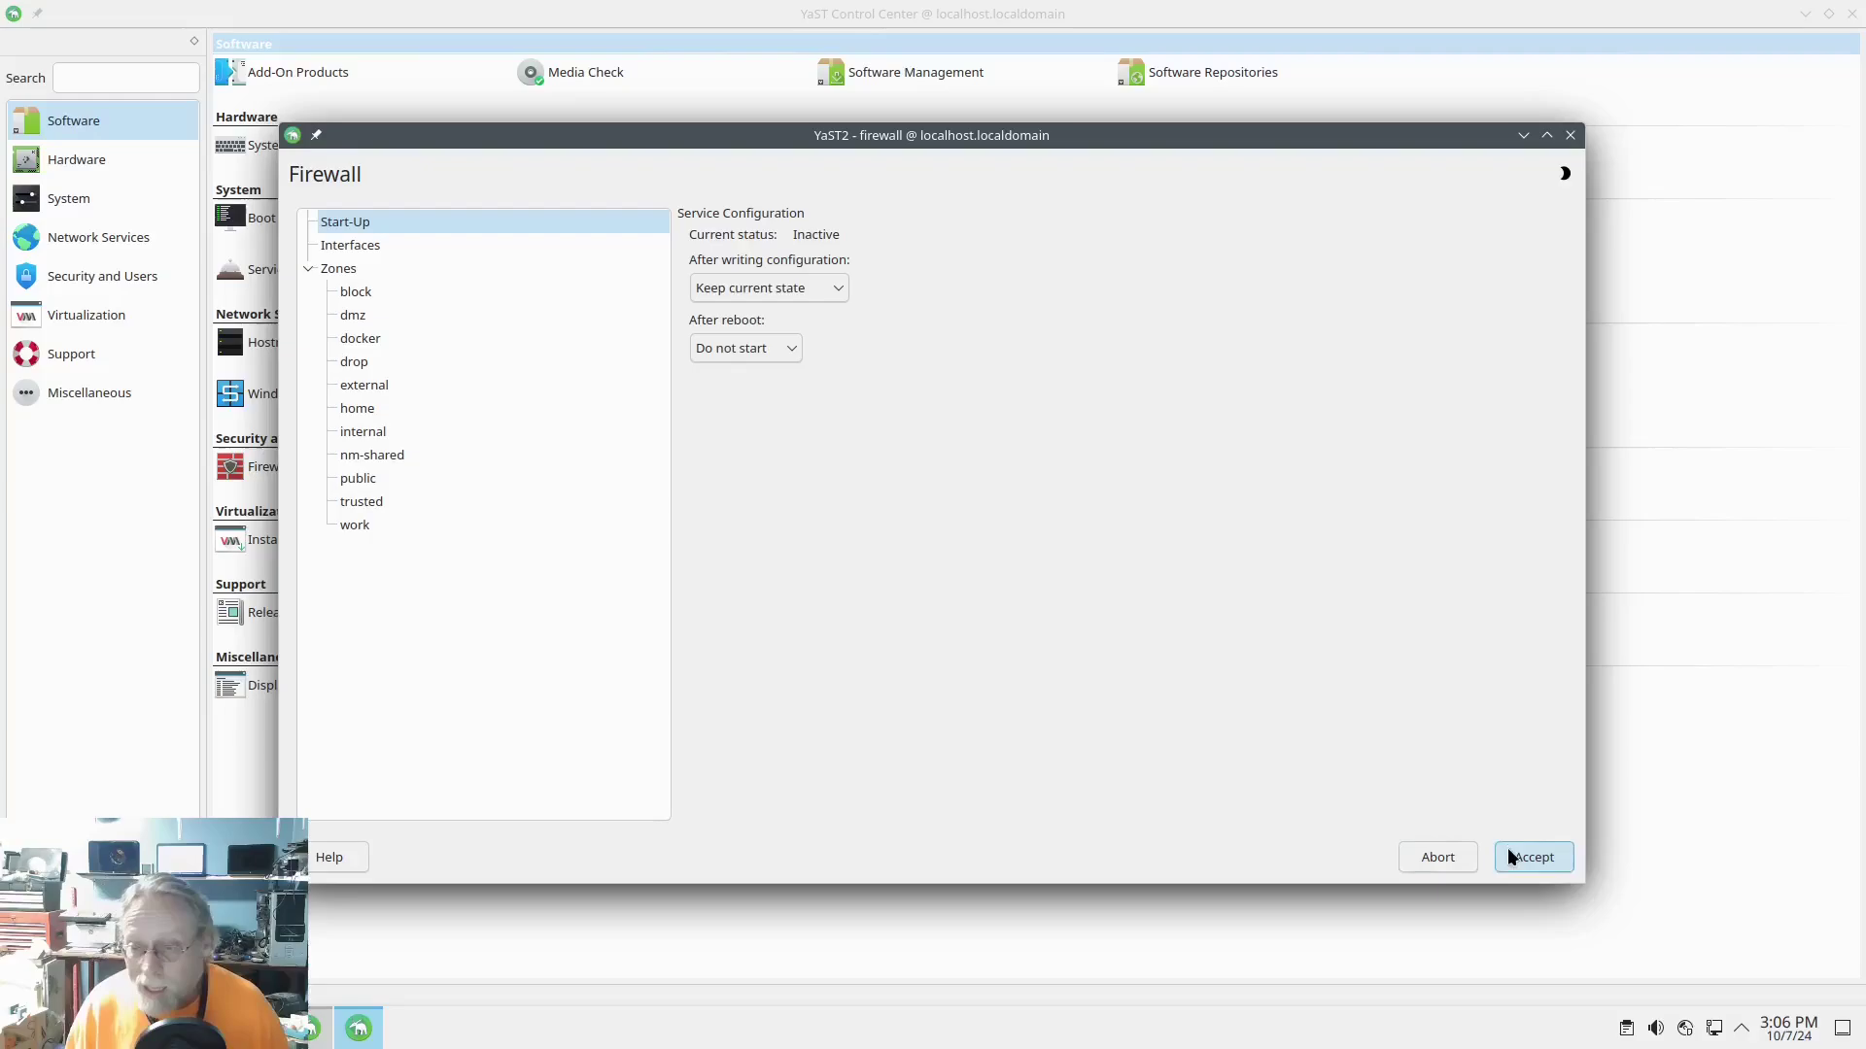
{"action": "left_click", "coordinate": [1433, 854]}
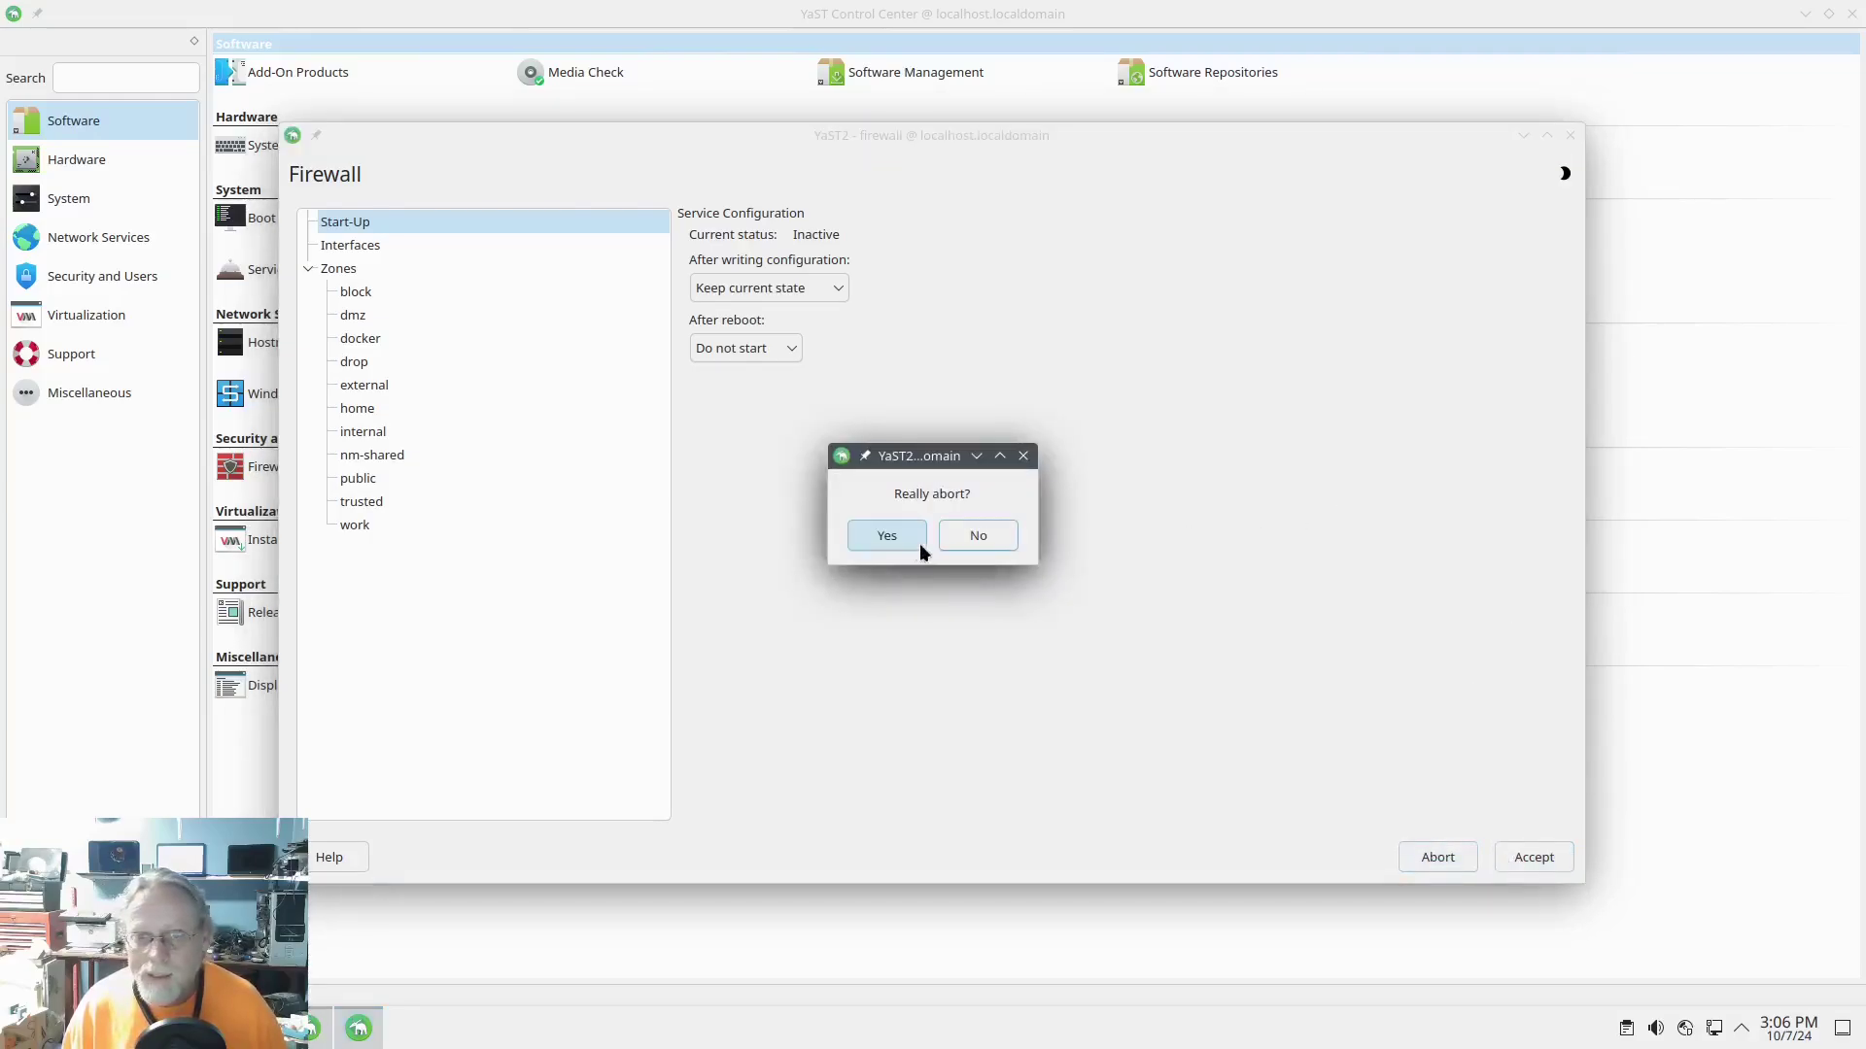
{"action": "left_click", "coordinate": [913, 536]}
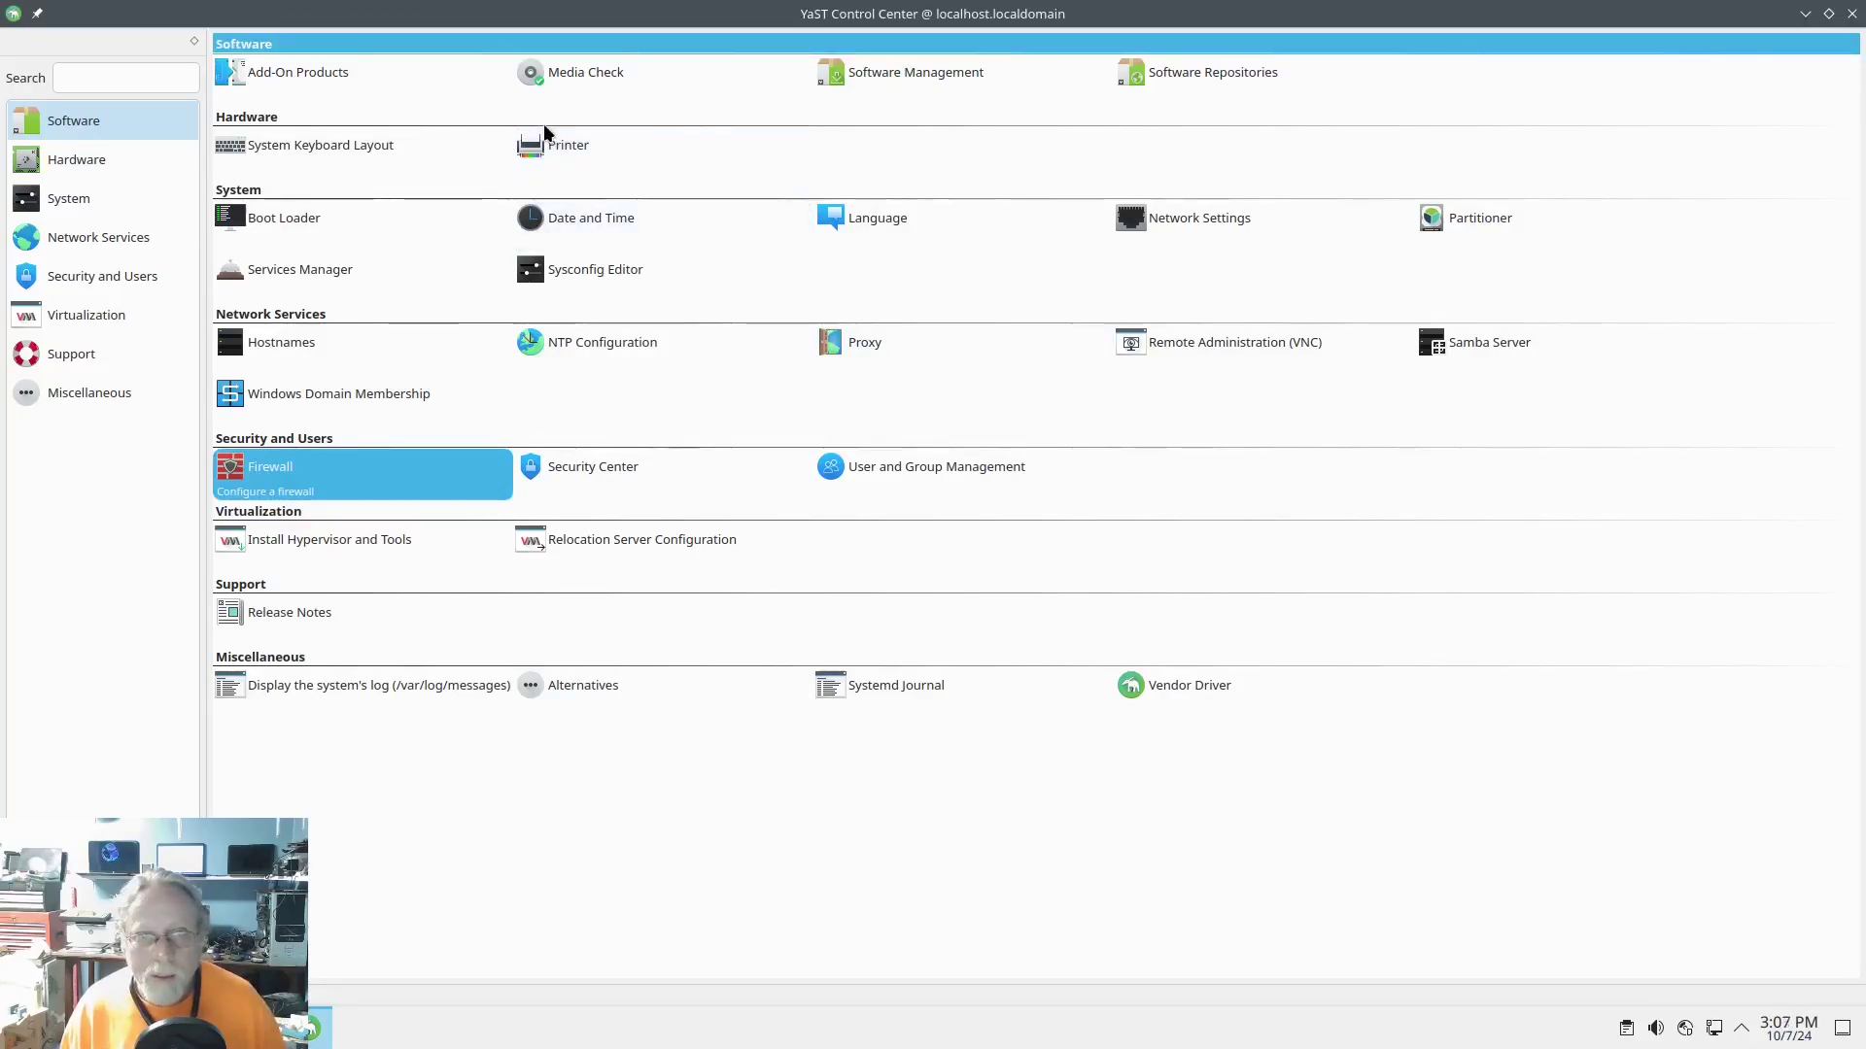
Step: Open the YaST Printer module maximized, try detecting more connections for a new printer configuration, then cancel and close the module
{"action": "left_click", "coordinate": [561, 145]}
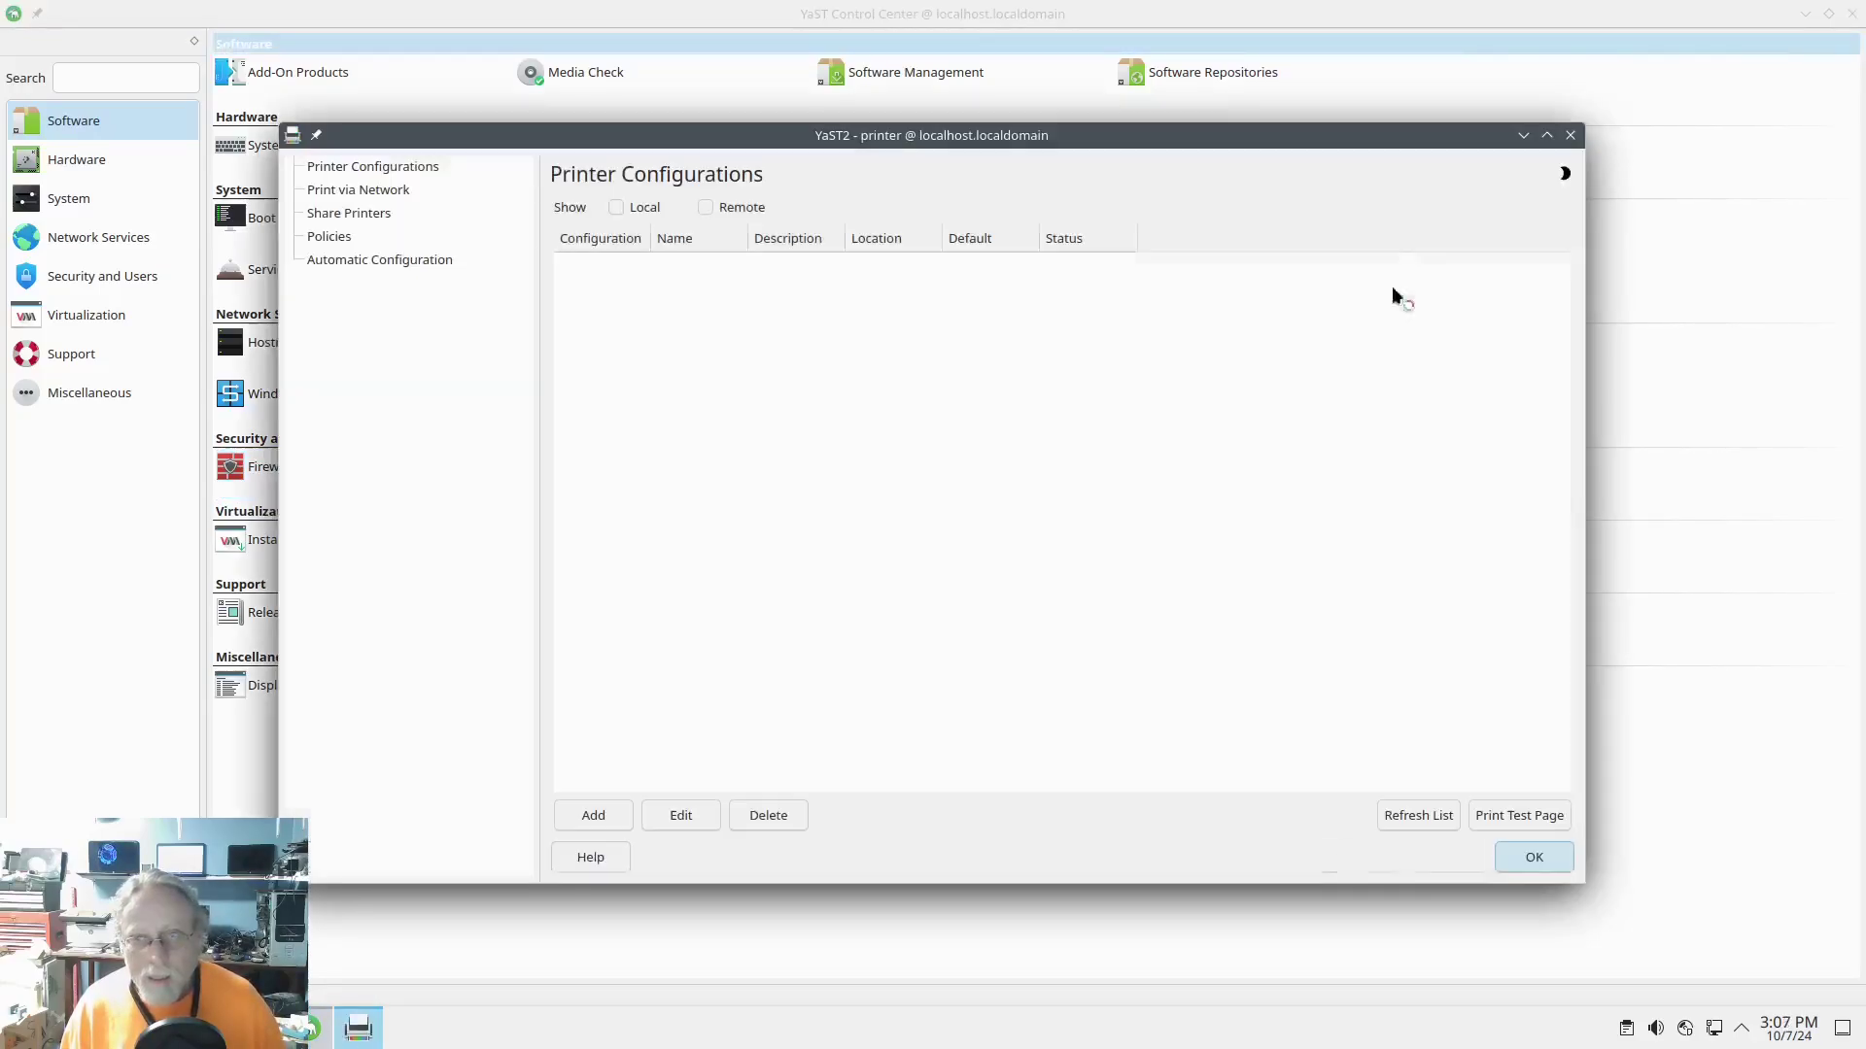
{"action": "left_click", "coordinate": [1547, 135]}
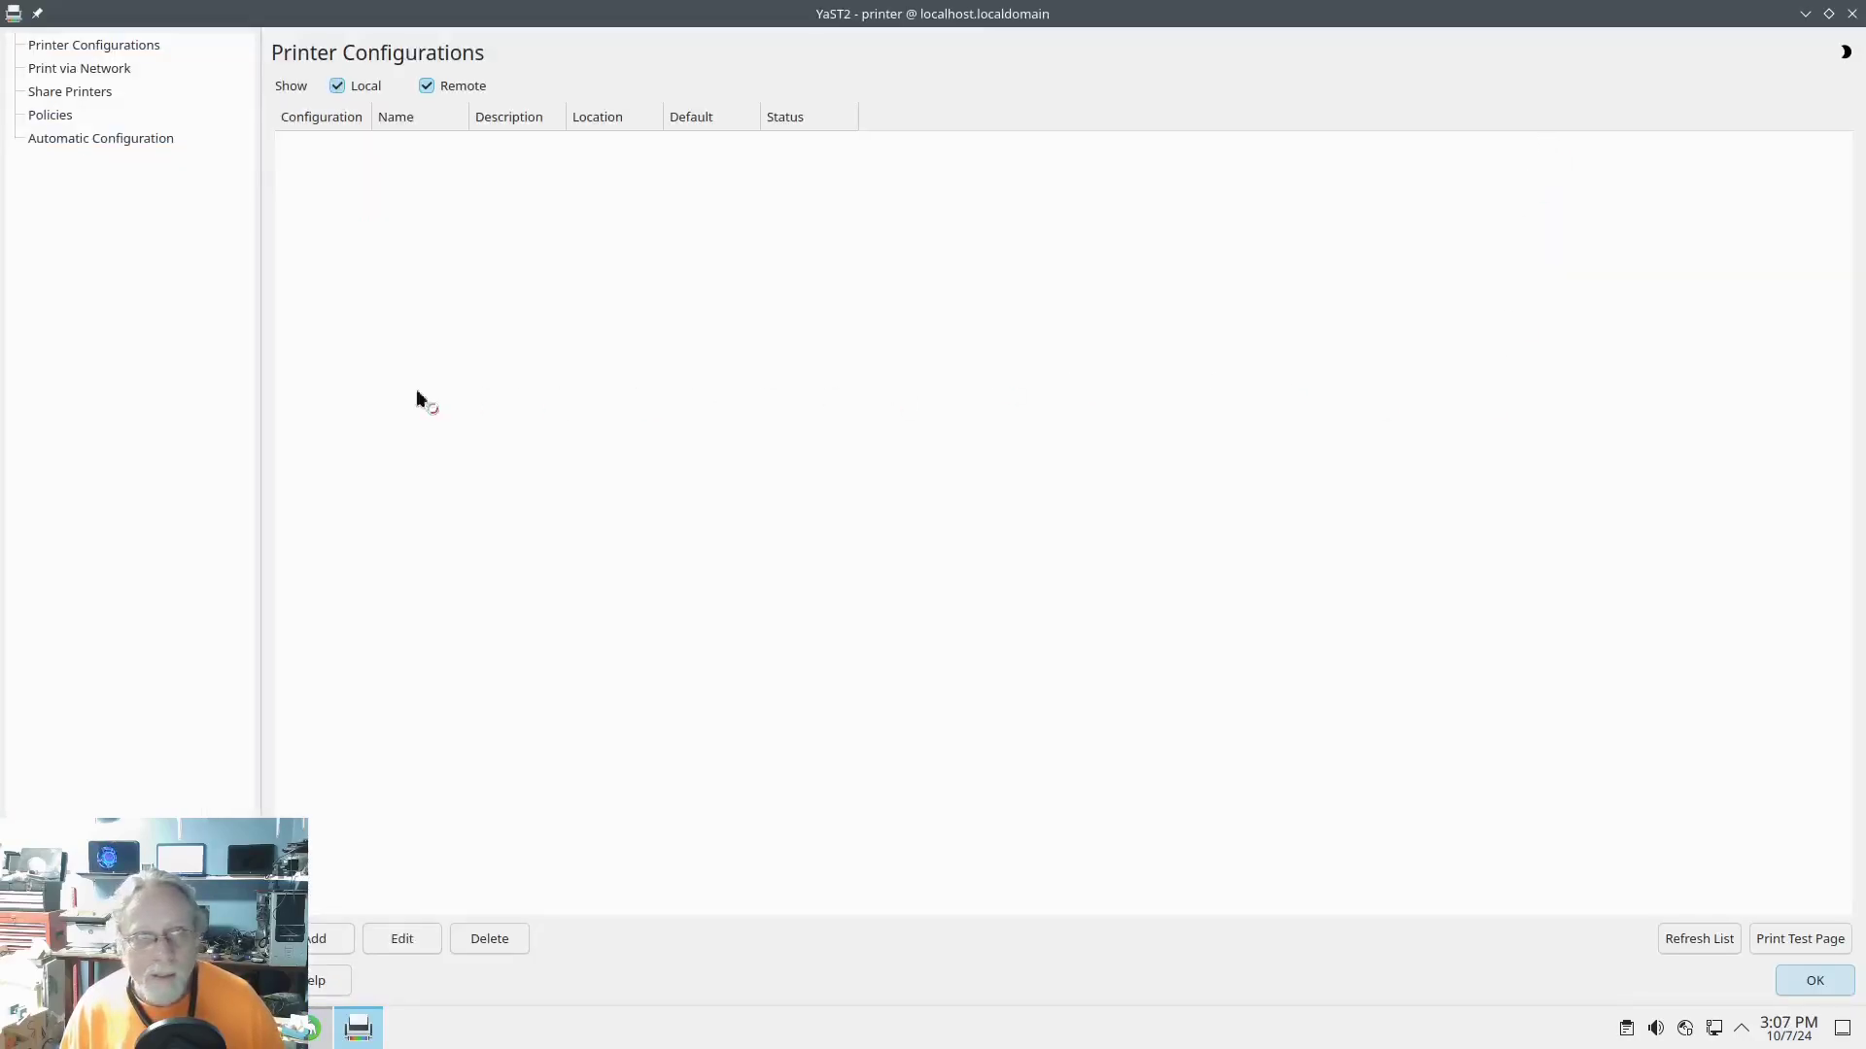
{"action": "left_click", "coordinate": [331, 938]}
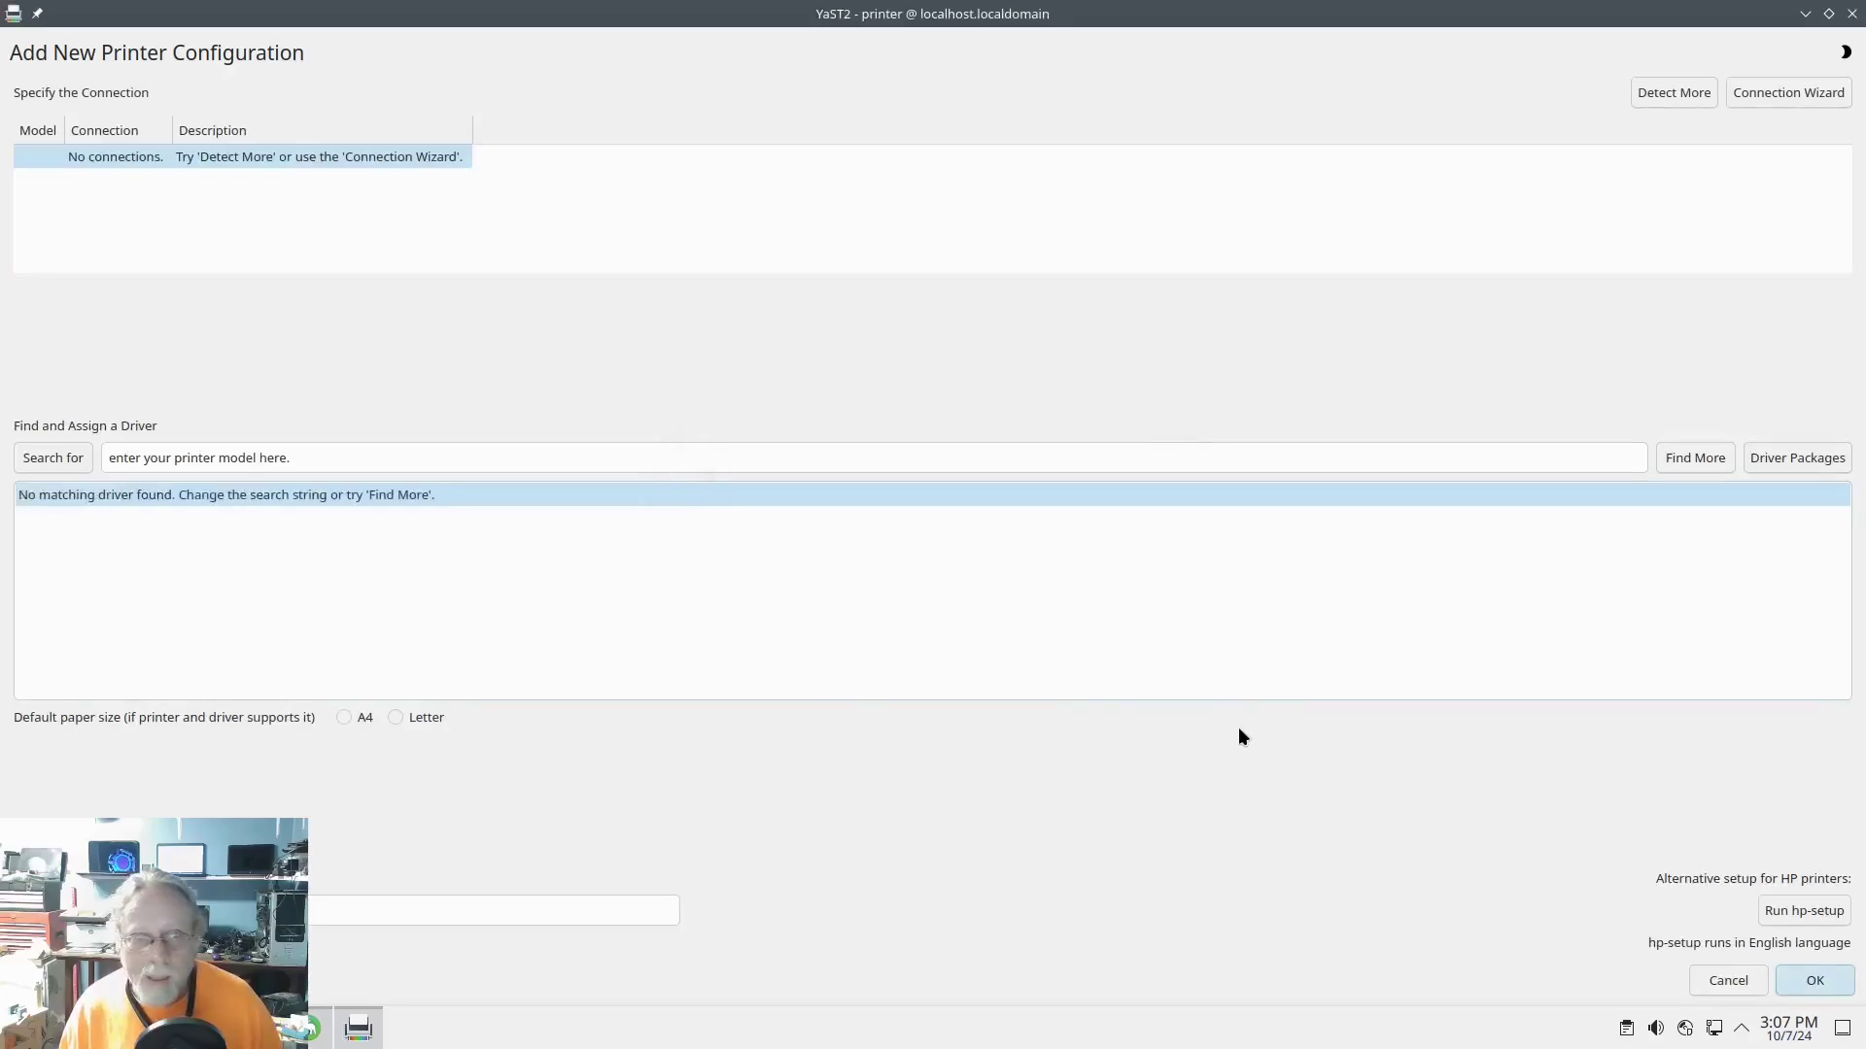
{"action": "left_click", "coordinate": [1668, 92]}
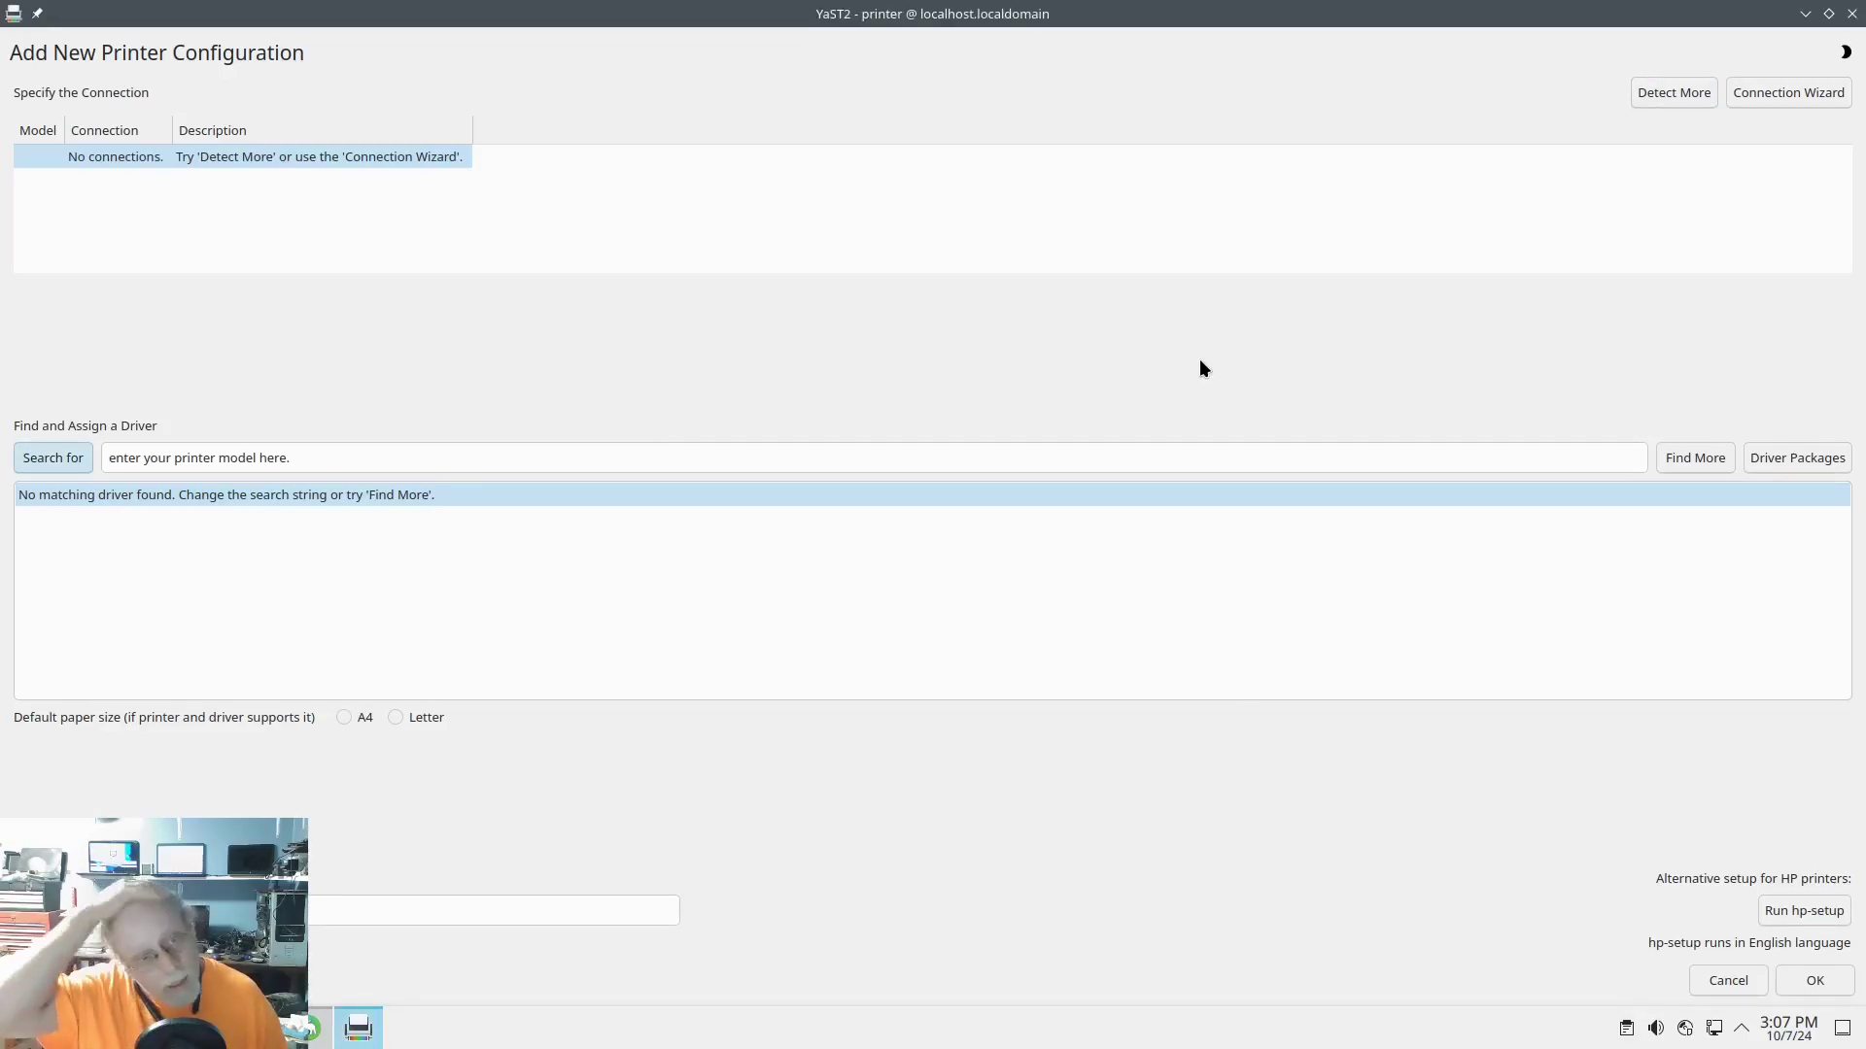
{"action": "left_click", "coordinate": [1701, 978]}
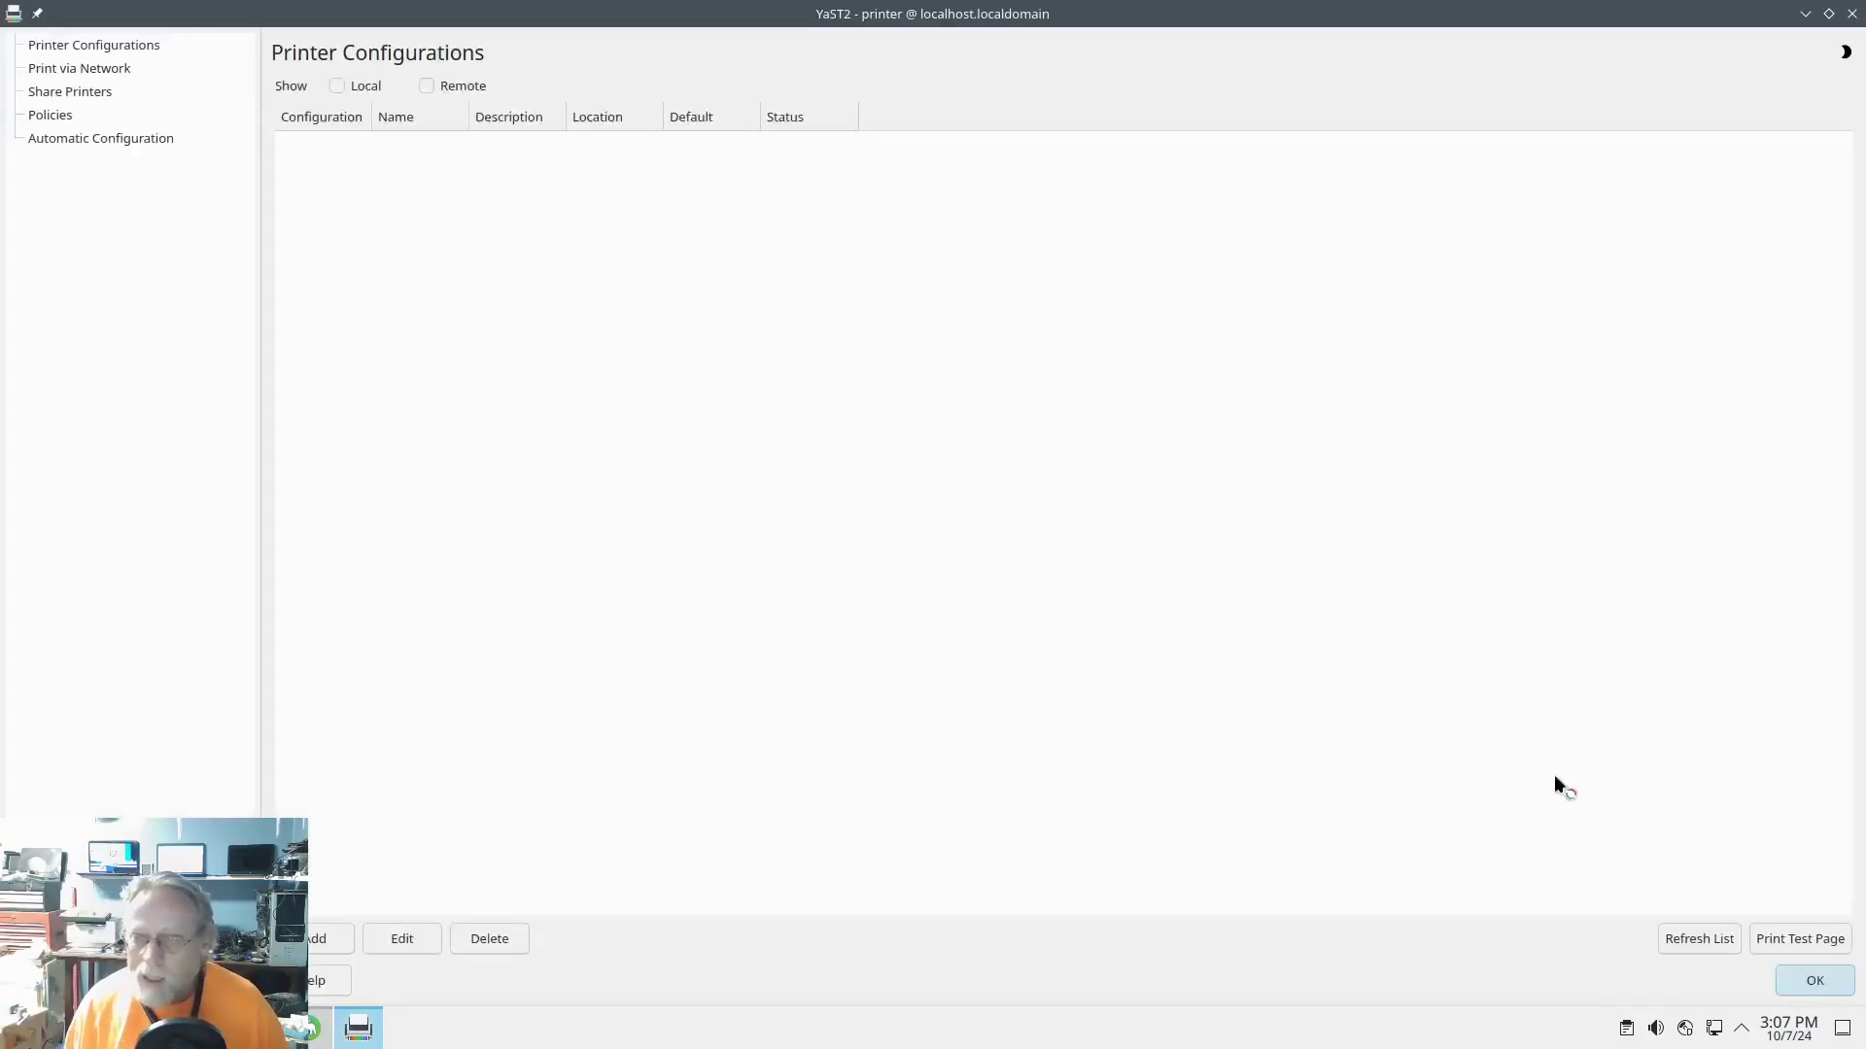
{"action": "left_click", "coordinate": [1853, 13]}
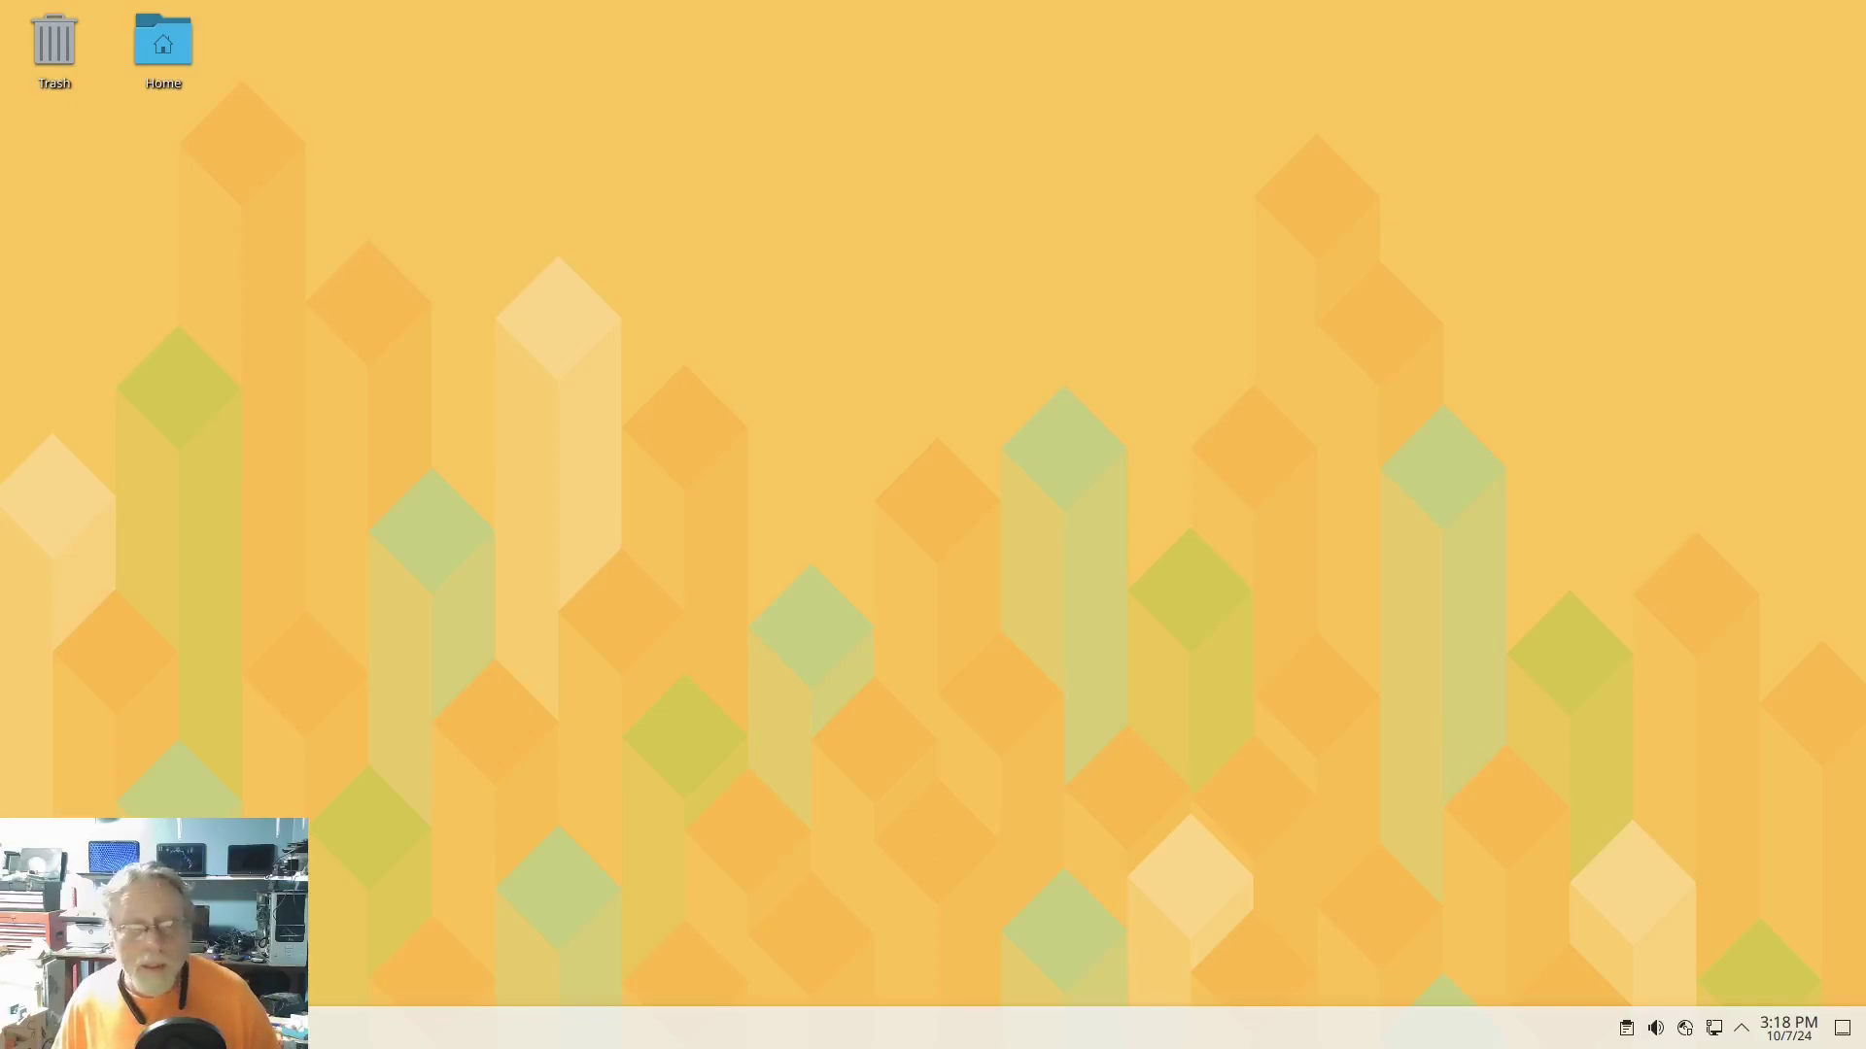
Step: Examine the preinstalled applications in the launcher's utility, system, Office, Multimedia, Graphics and Development categories, and close the launcher
{"action": "left_click", "coordinate": [22, 1028]}
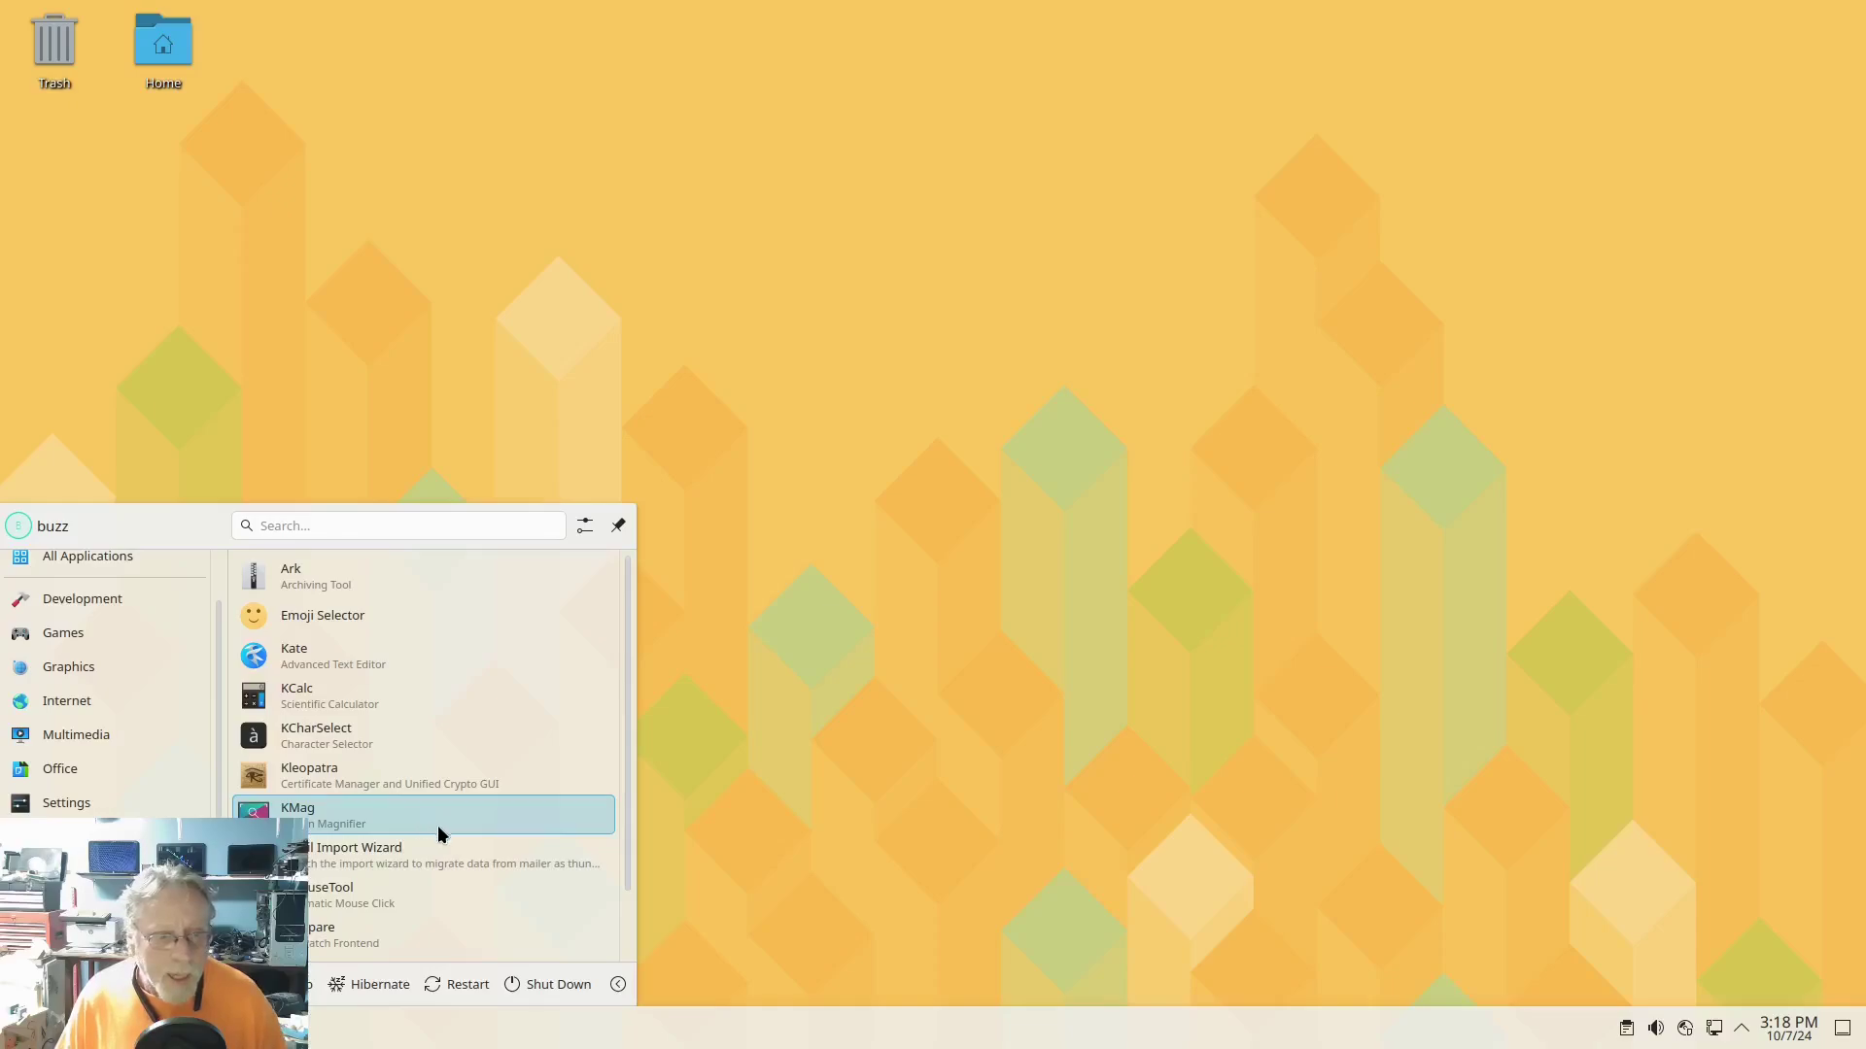
{"action": "scroll", "coordinate": [438, 826], "scroll_direction": "down", "scroll_amount": 2}
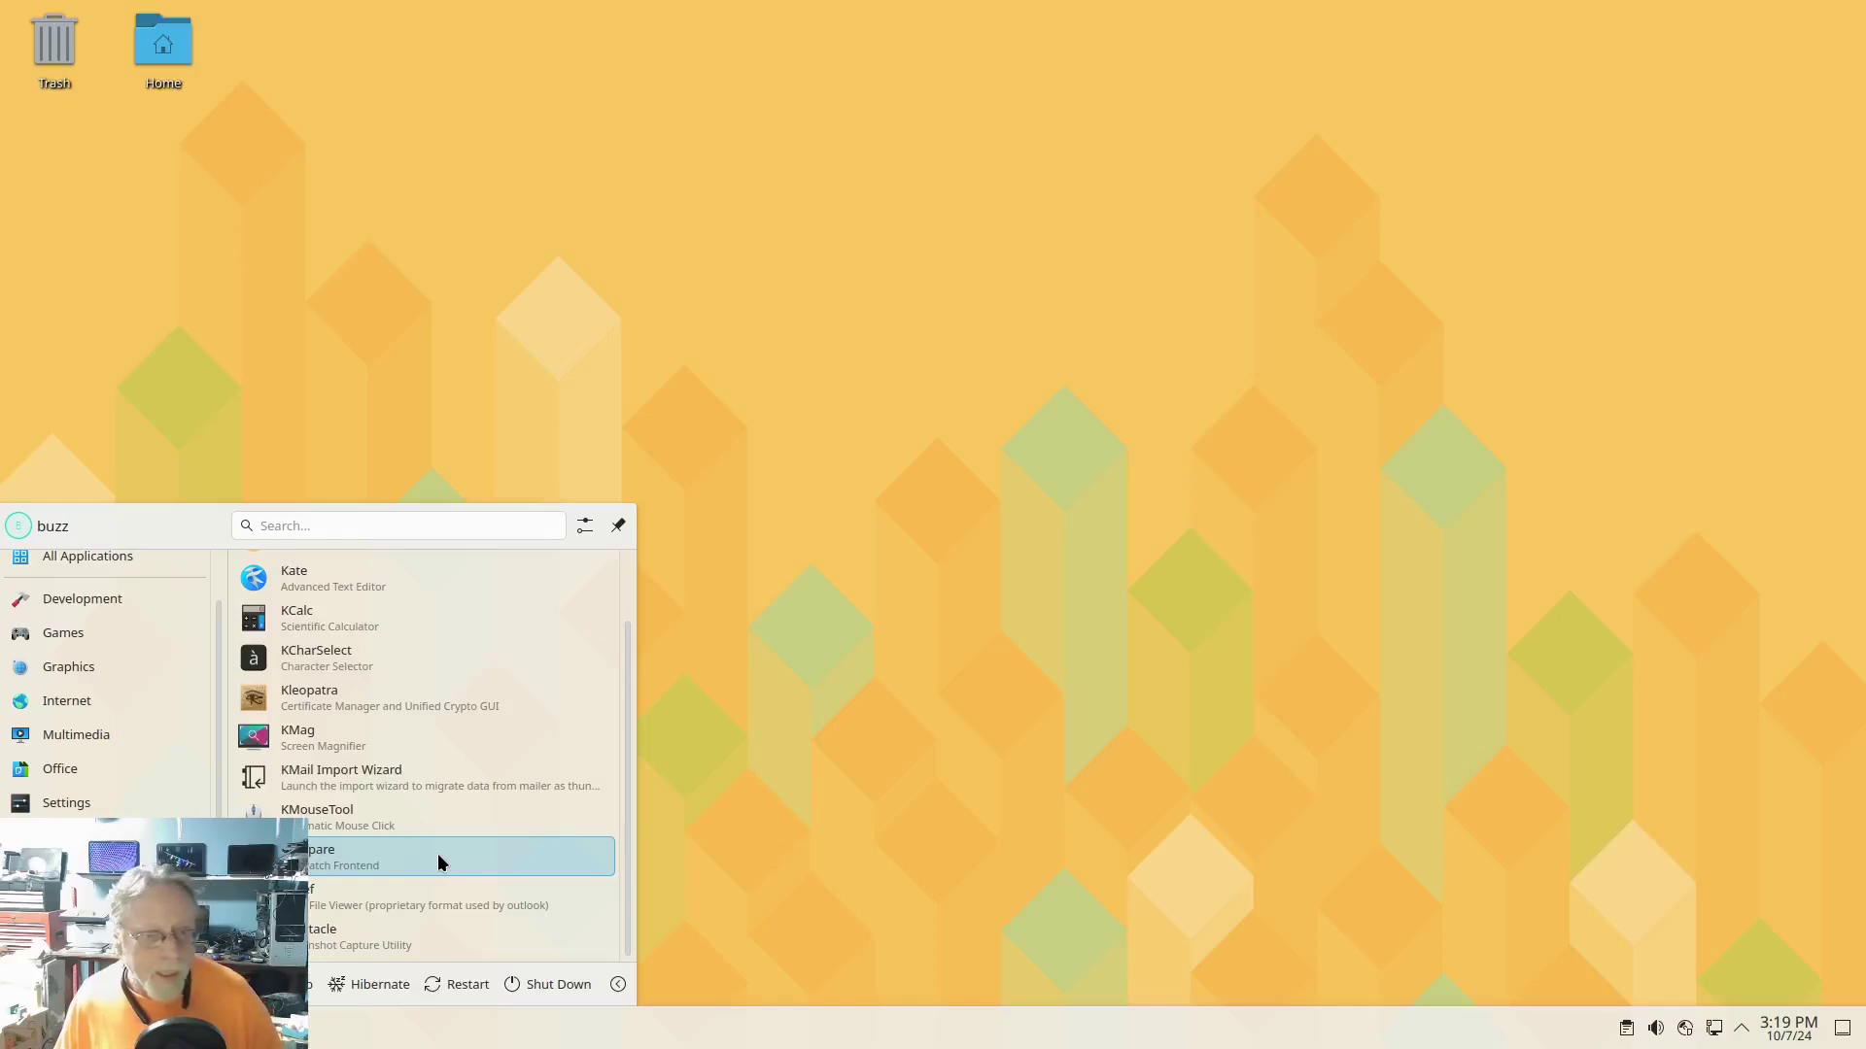
{"action": "mouse_move", "coordinate": [97, 837]}
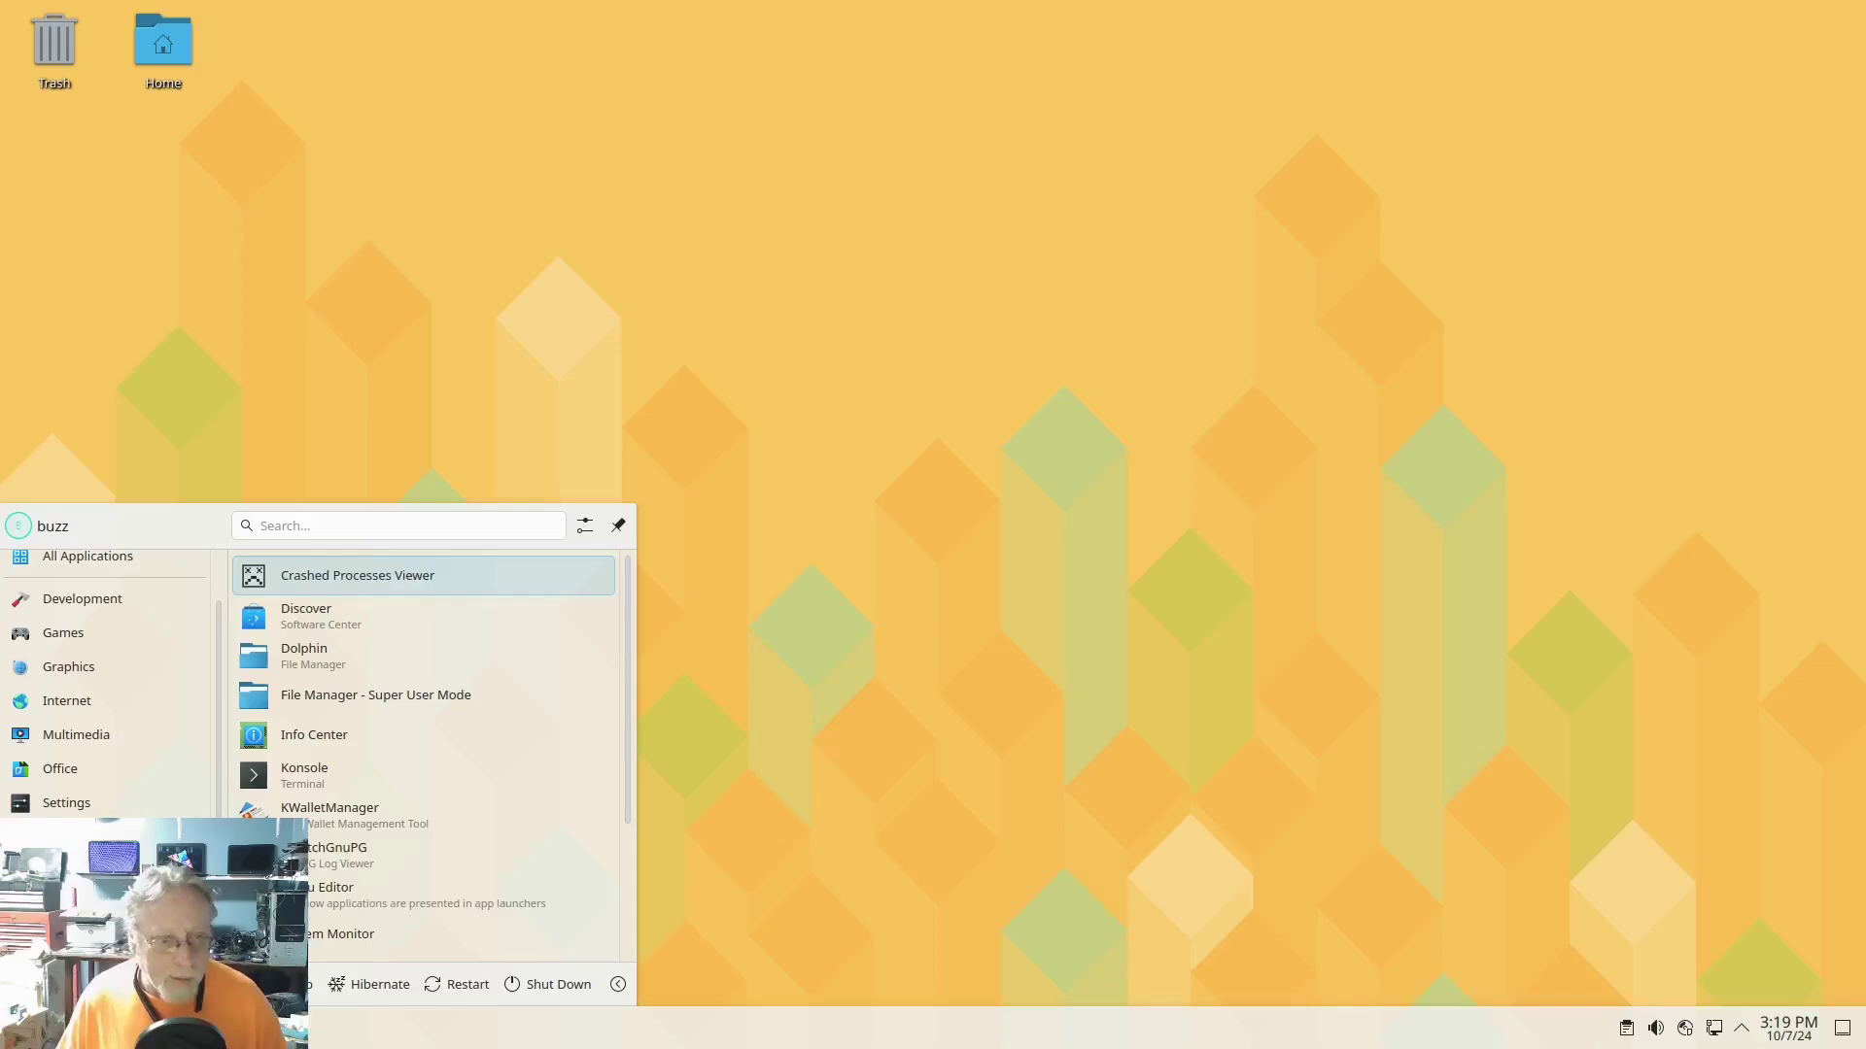
{"action": "scroll", "coordinate": [453, 837], "scroll_direction": "down", "scroll_amount": 3}
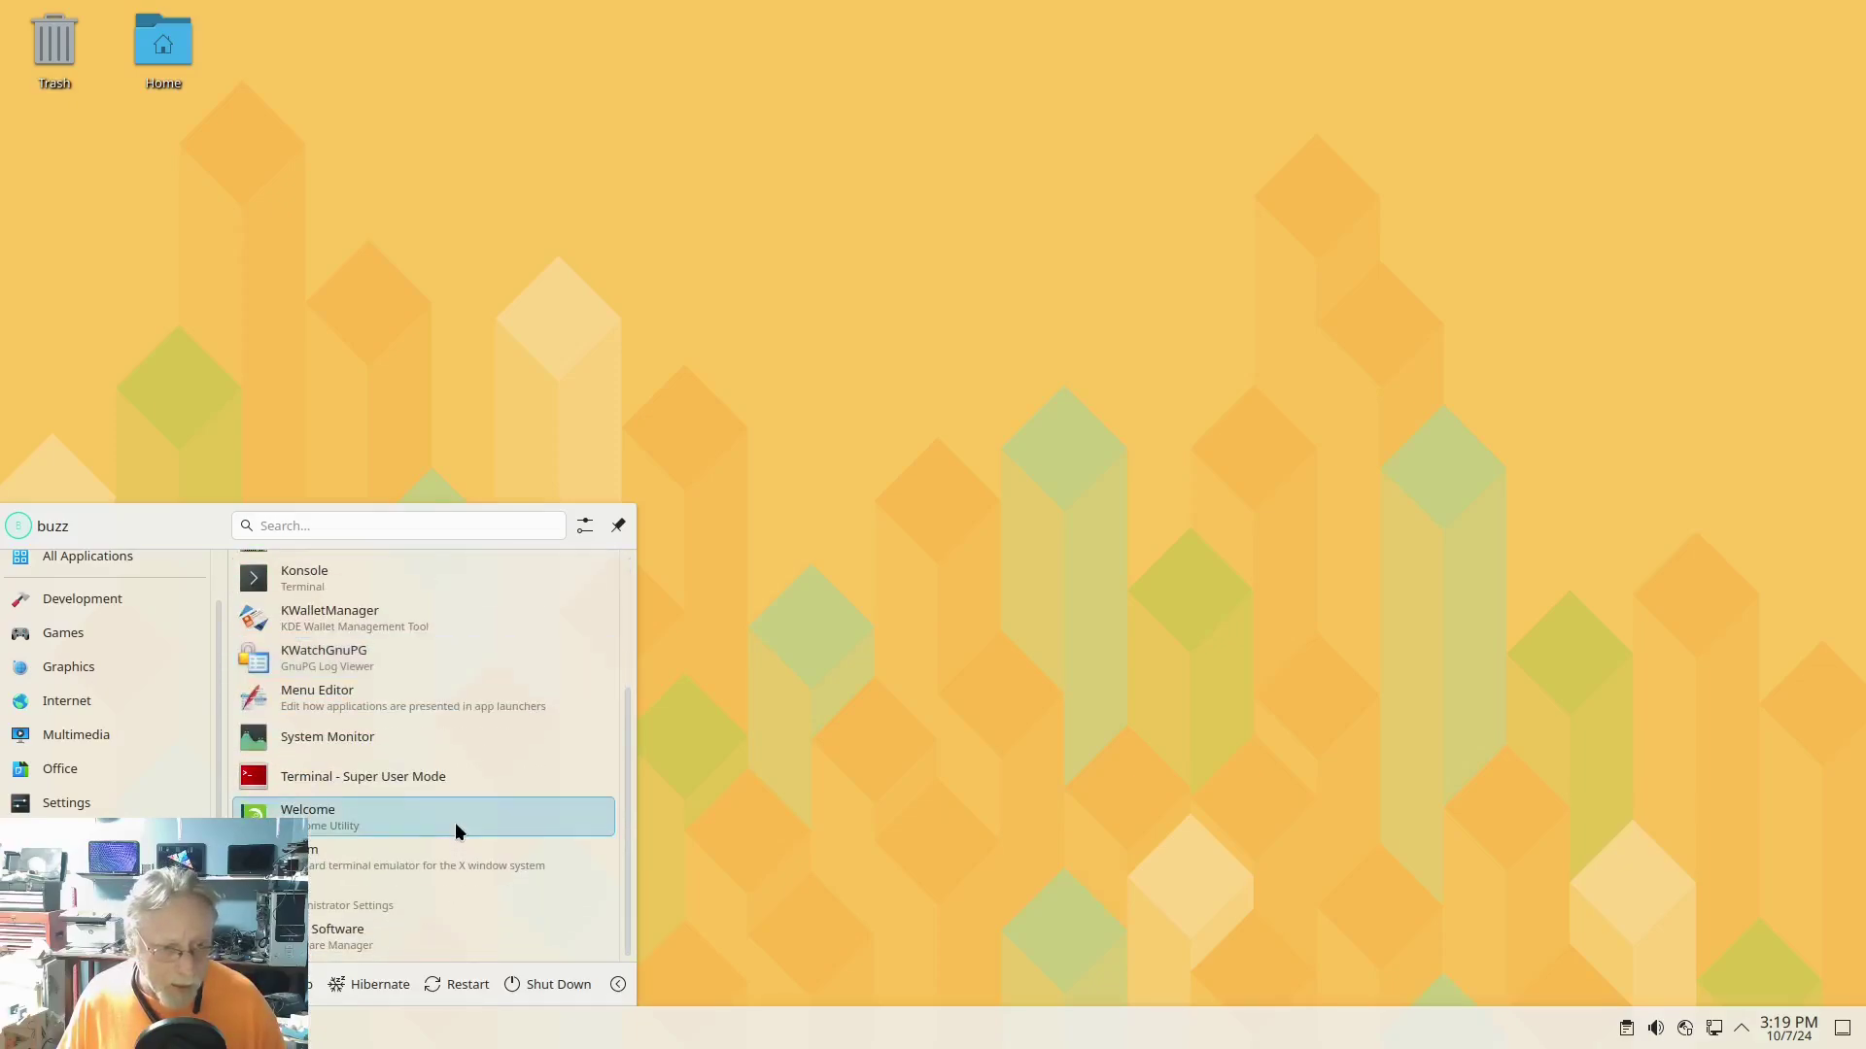
{"action": "scroll", "coordinate": [474, 847], "scroll_direction": "up", "scroll_amount": 3}
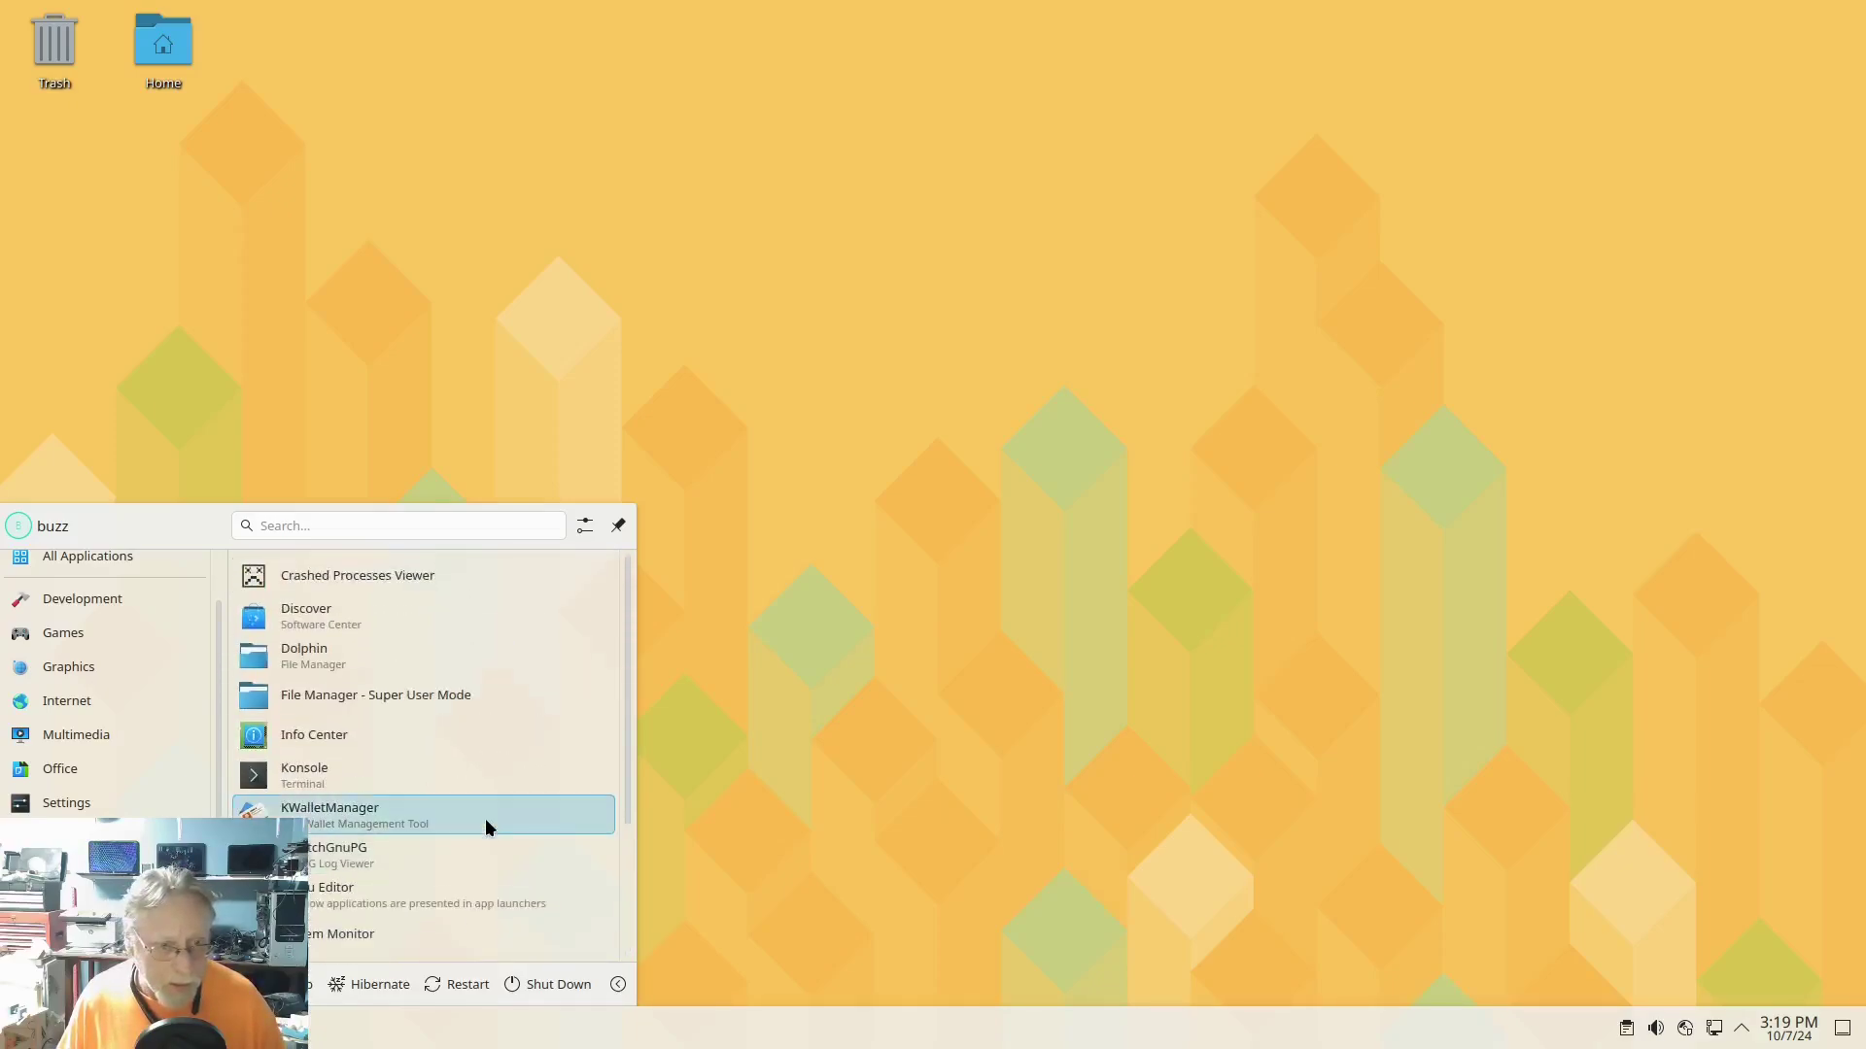
{"action": "mouse_move", "coordinate": [66, 767]}
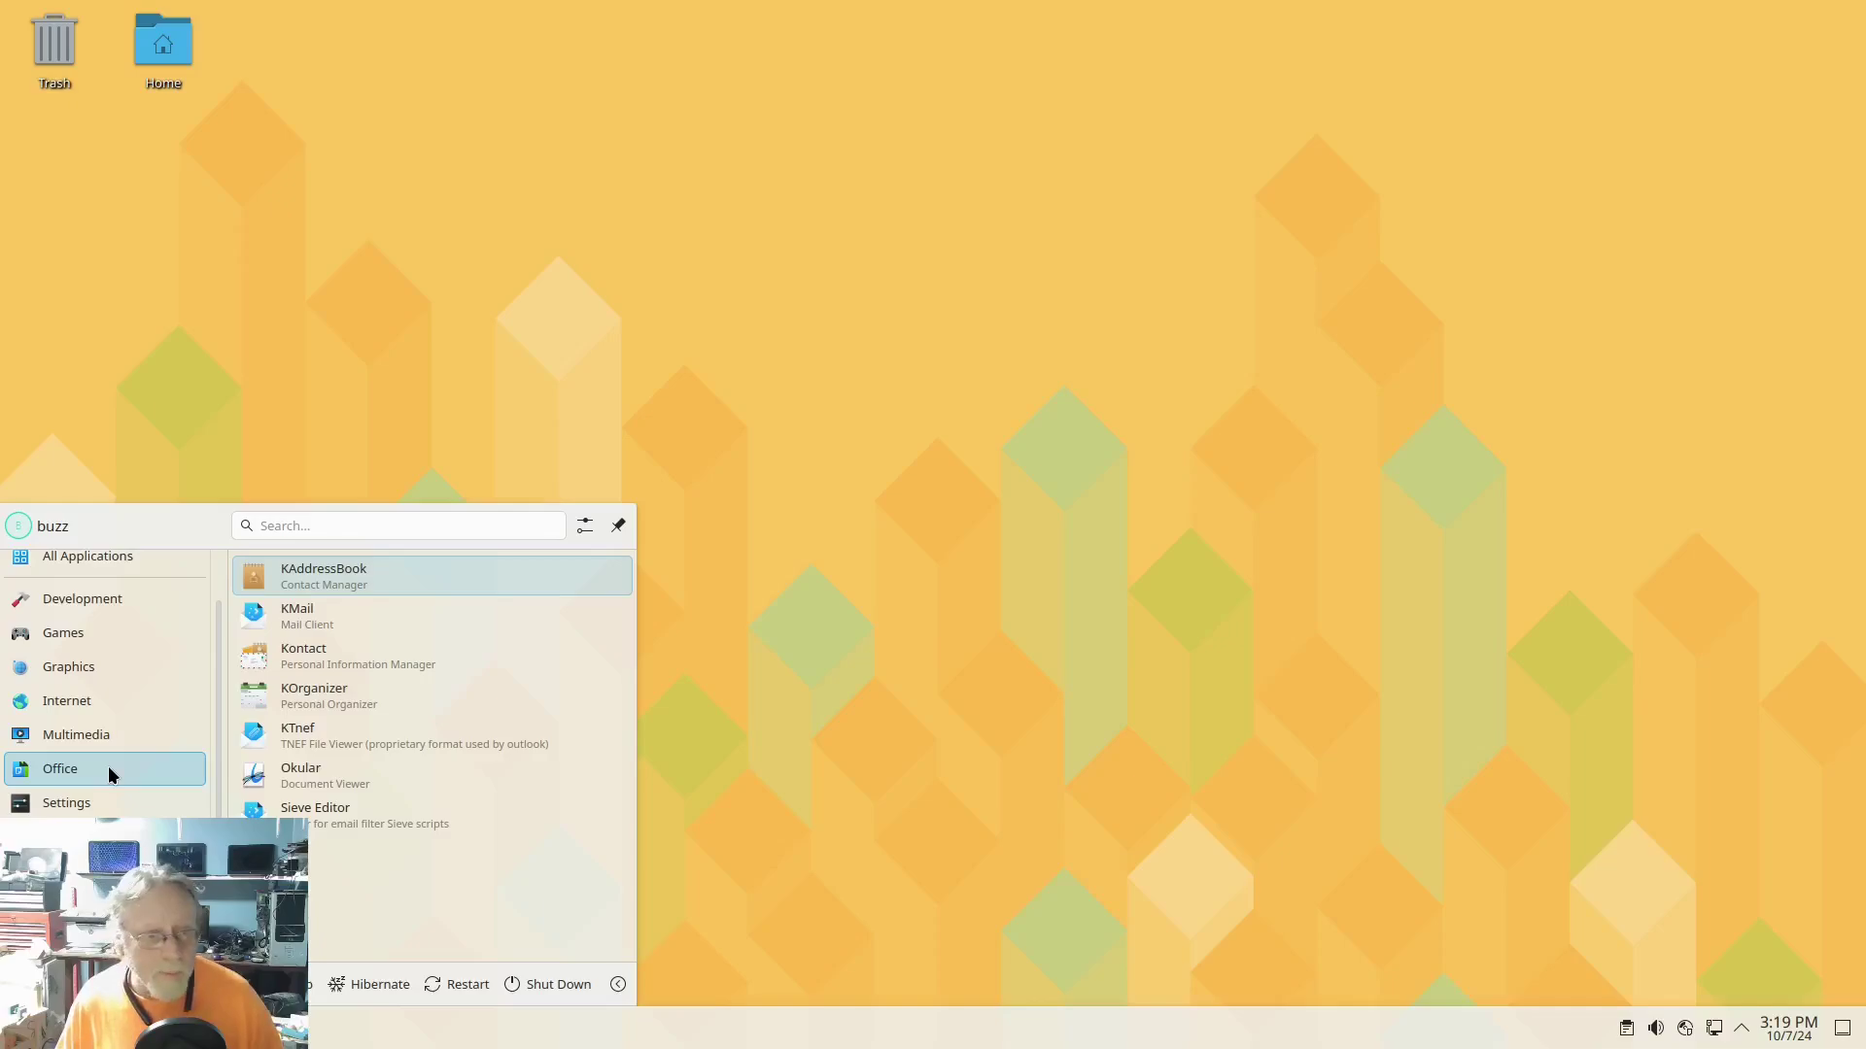
{"action": "mouse_move", "coordinate": [116, 740]}
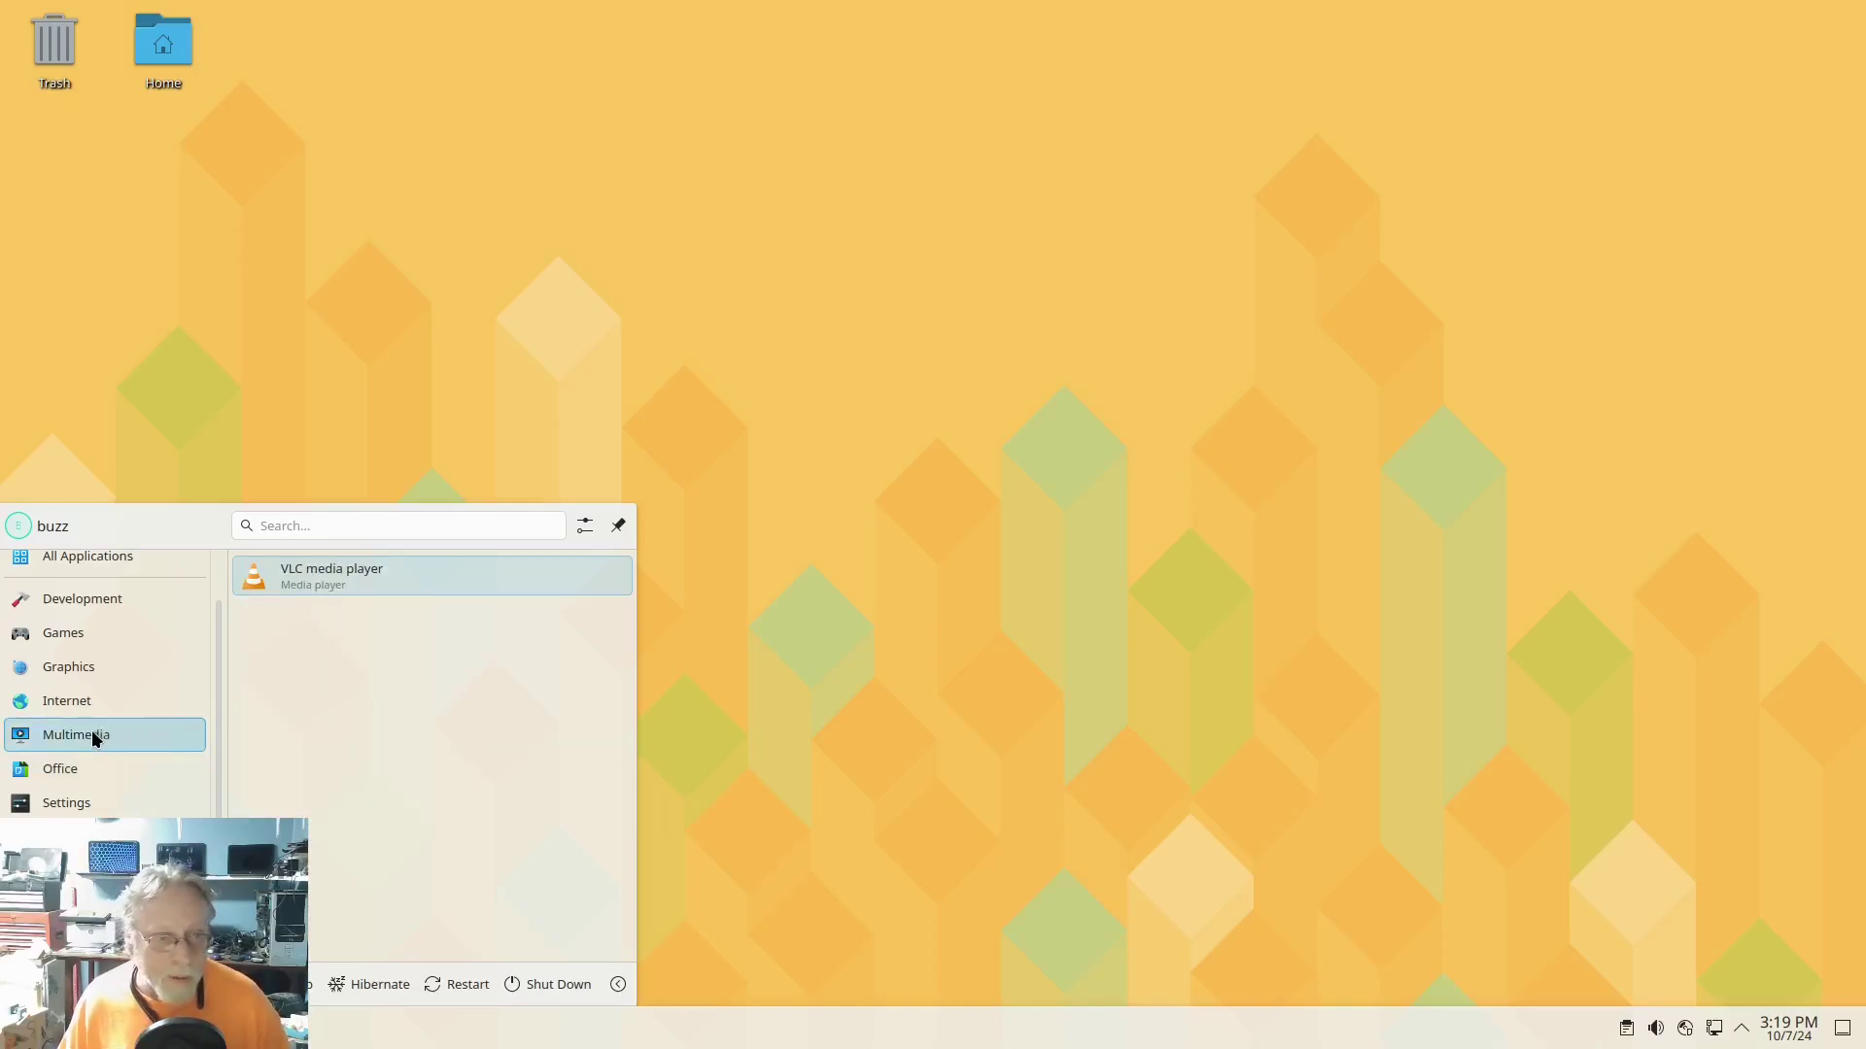
{"action": "mouse_move", "coordinate": [90, 701]}
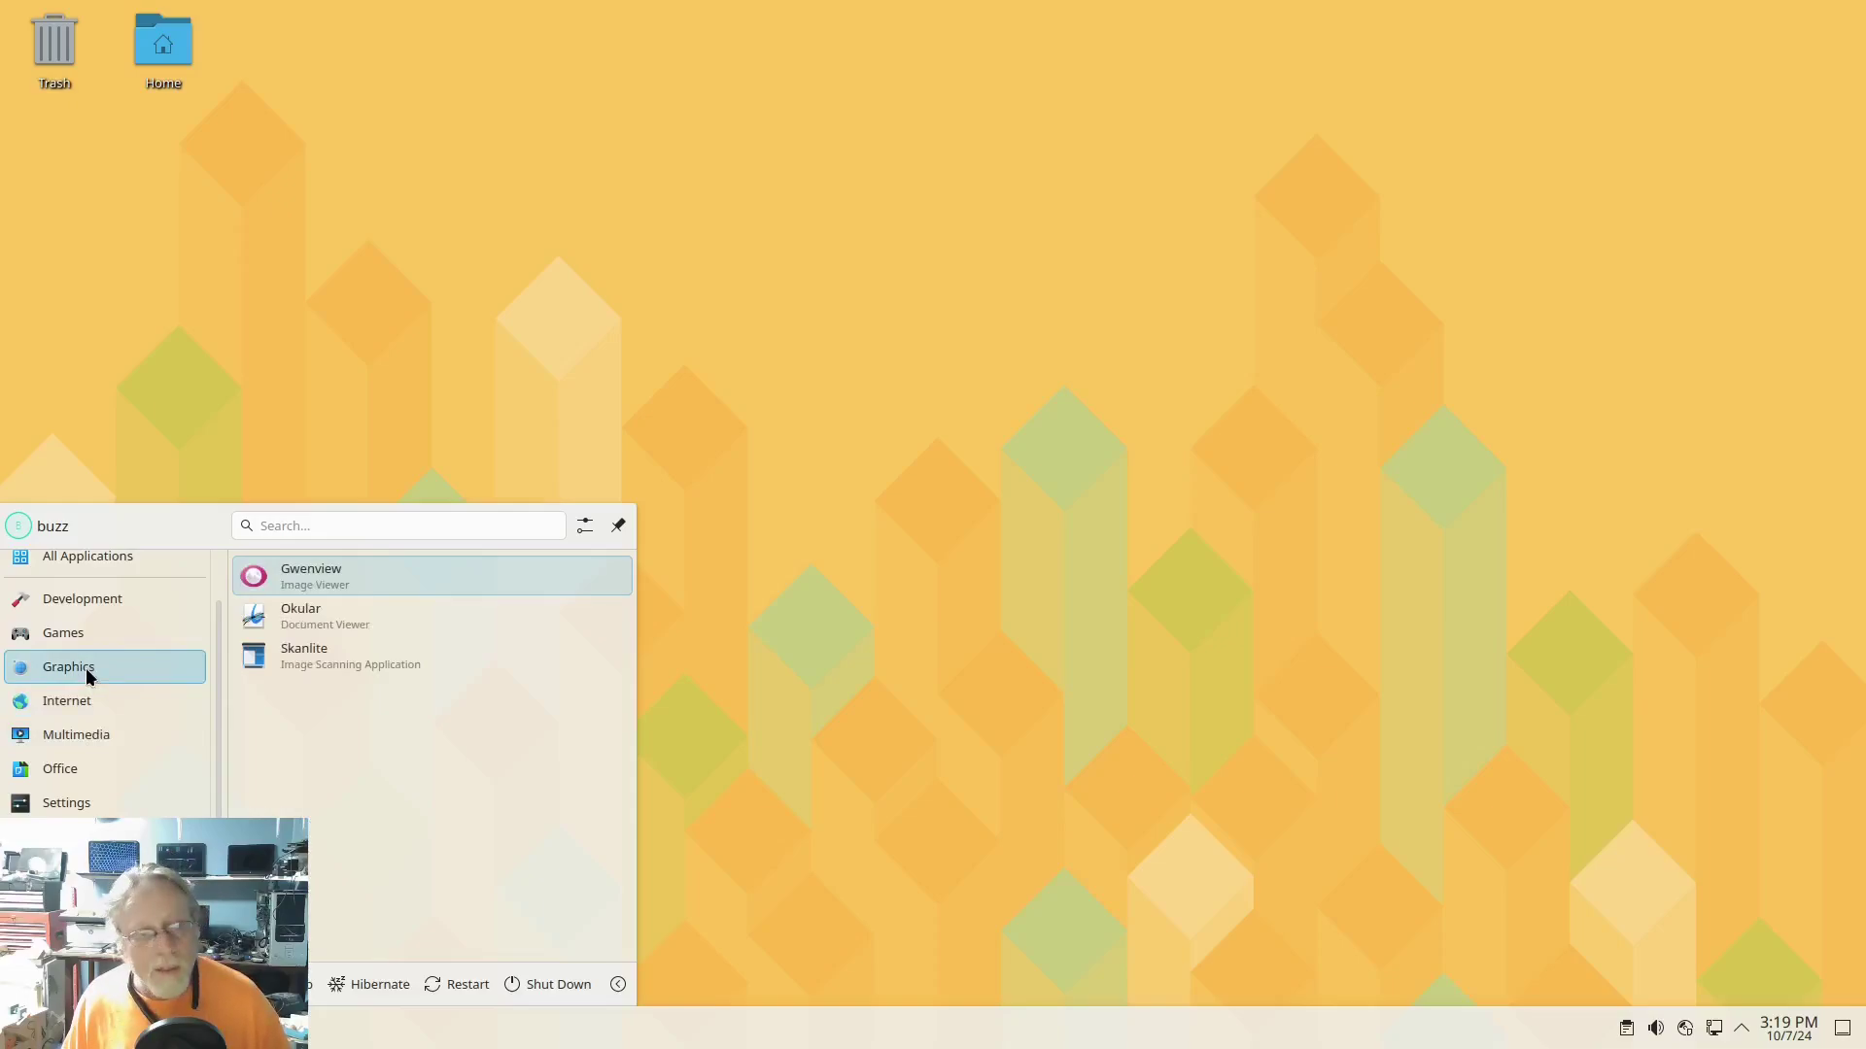
{"action": "mouse_move", "coordinate": [85, 633]}
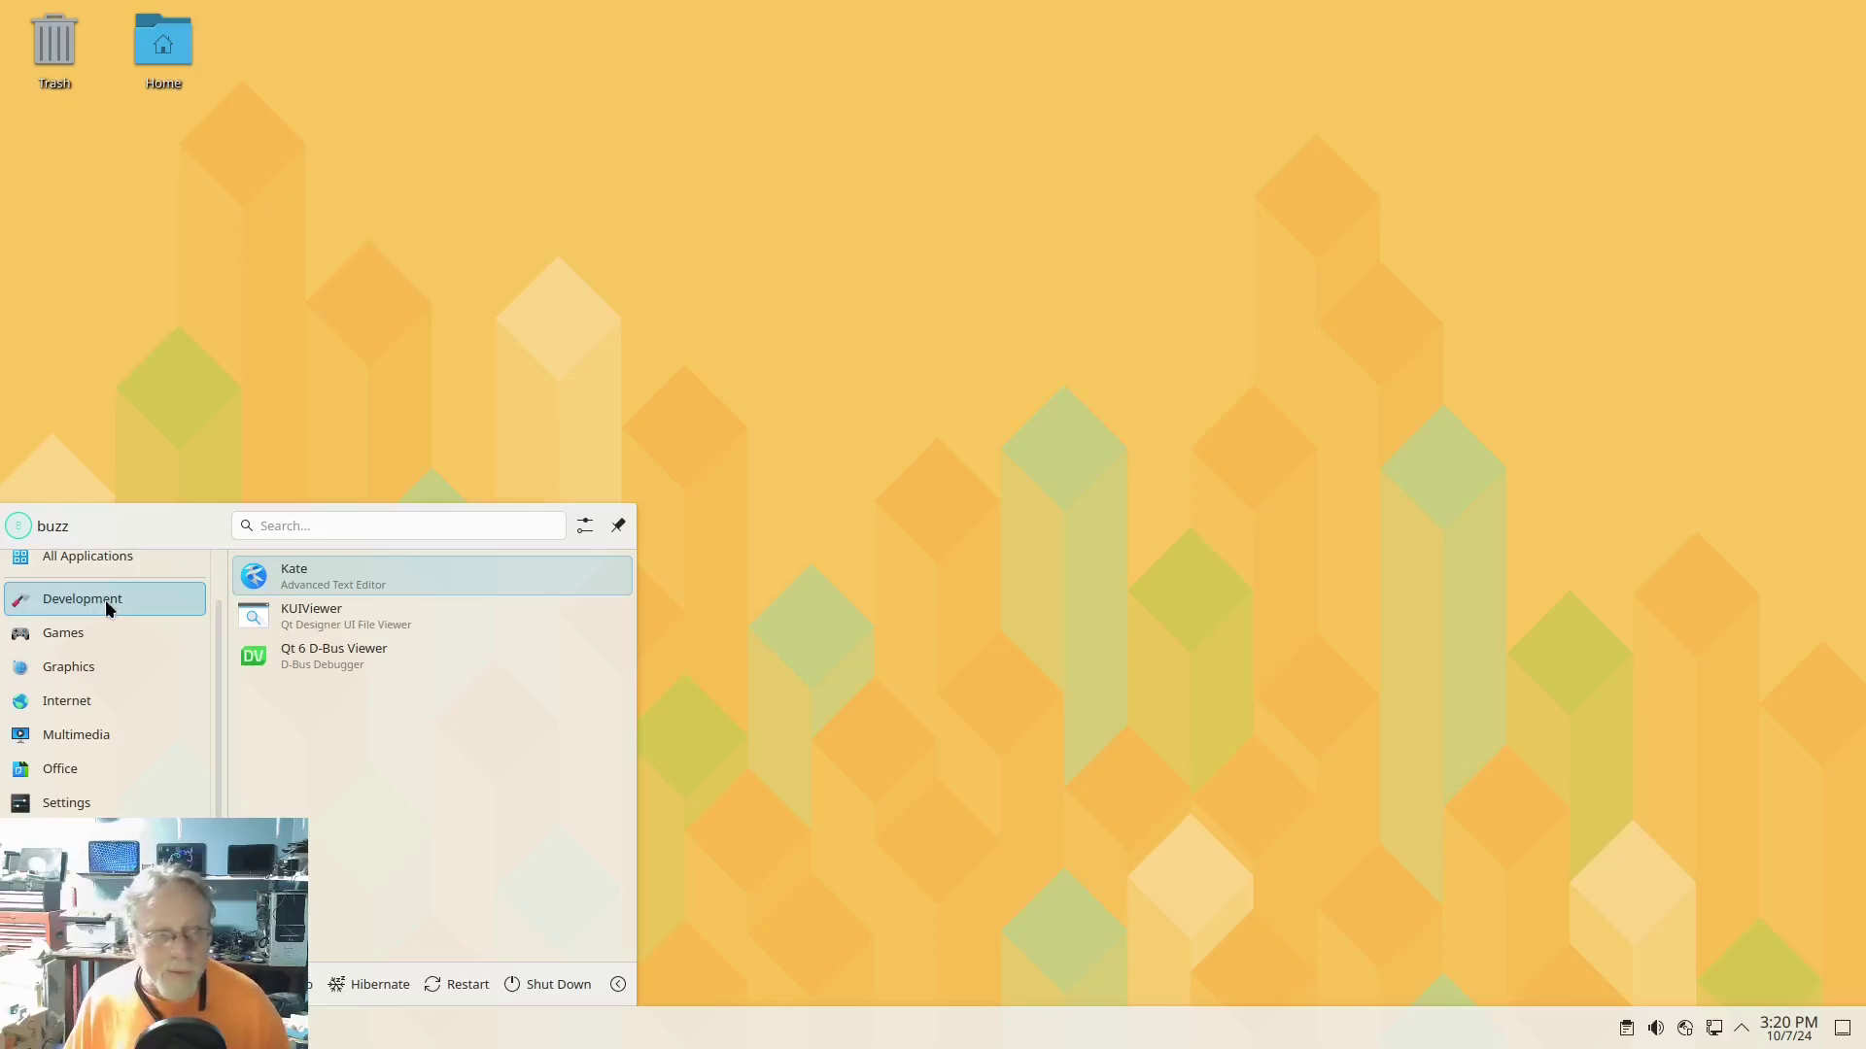
{"action": "scroll", "coordinate": [105, 599], "scroll_direction": "up", "scroll_amount": 1}
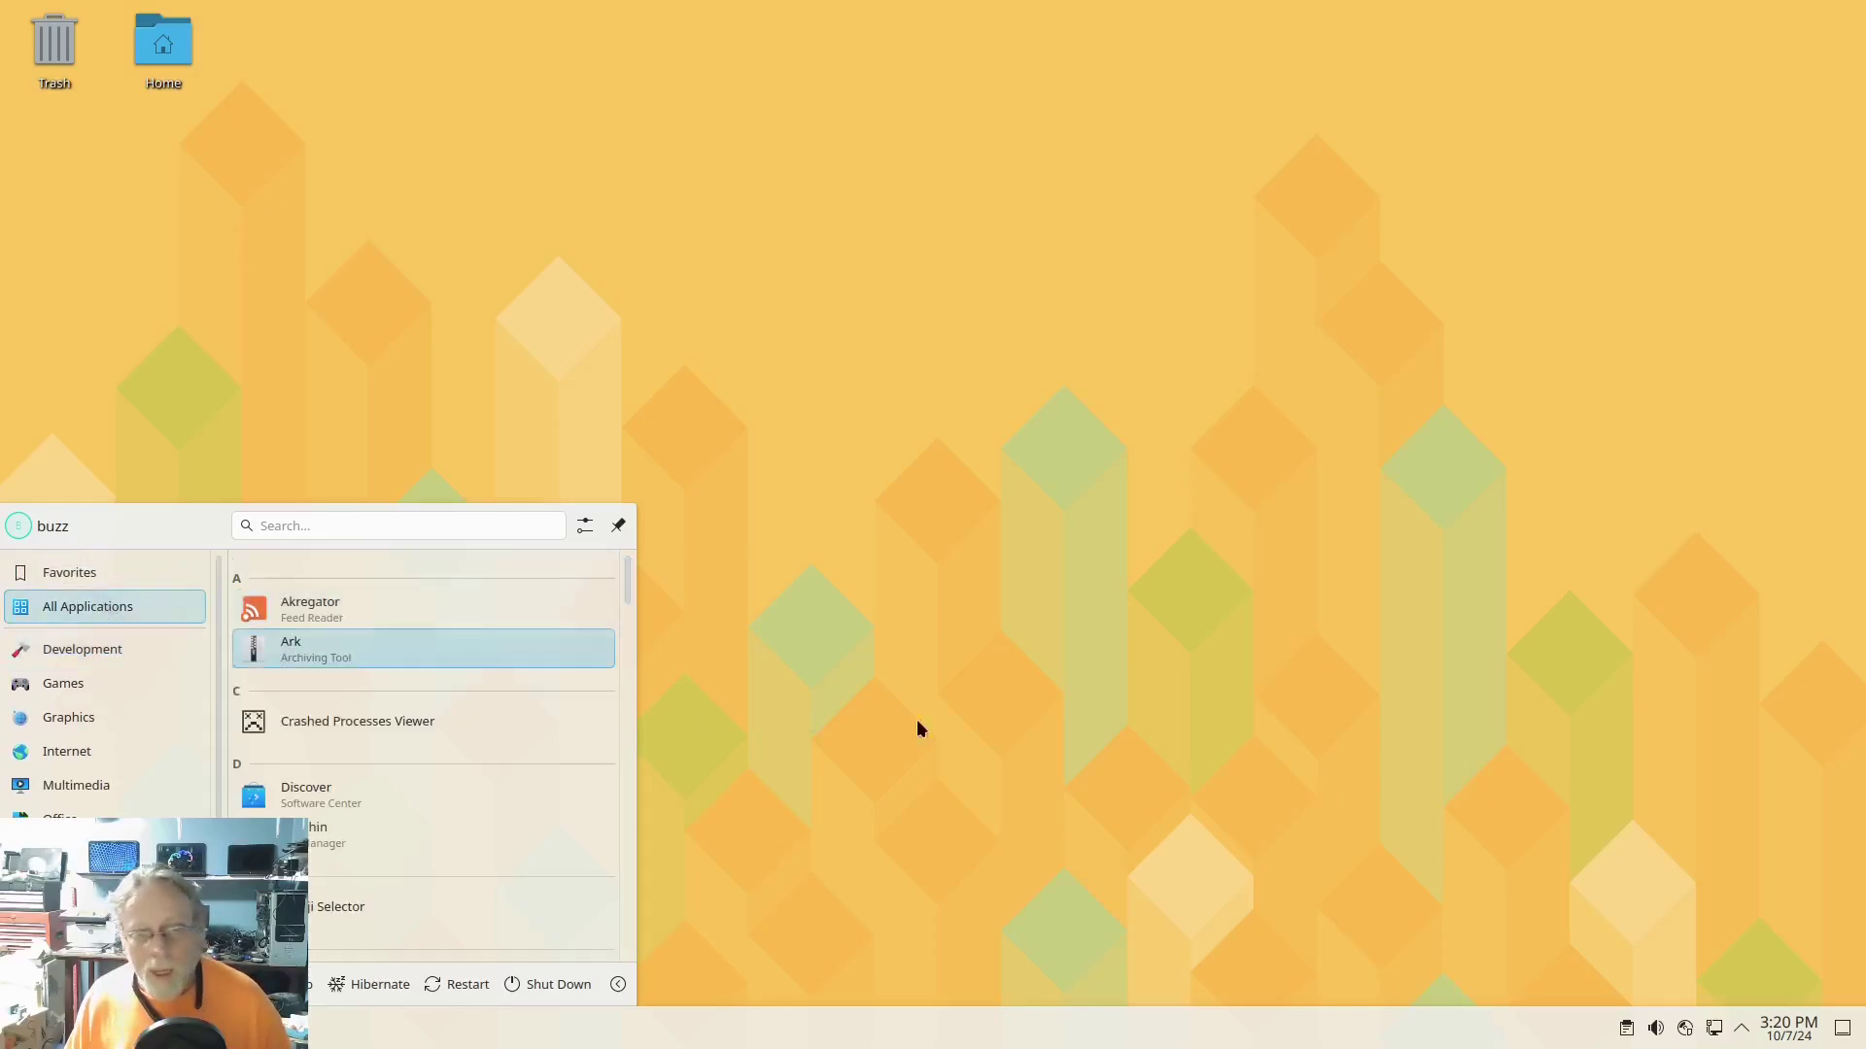
{"action": "left_click", "coordinate": [1071, 700]}
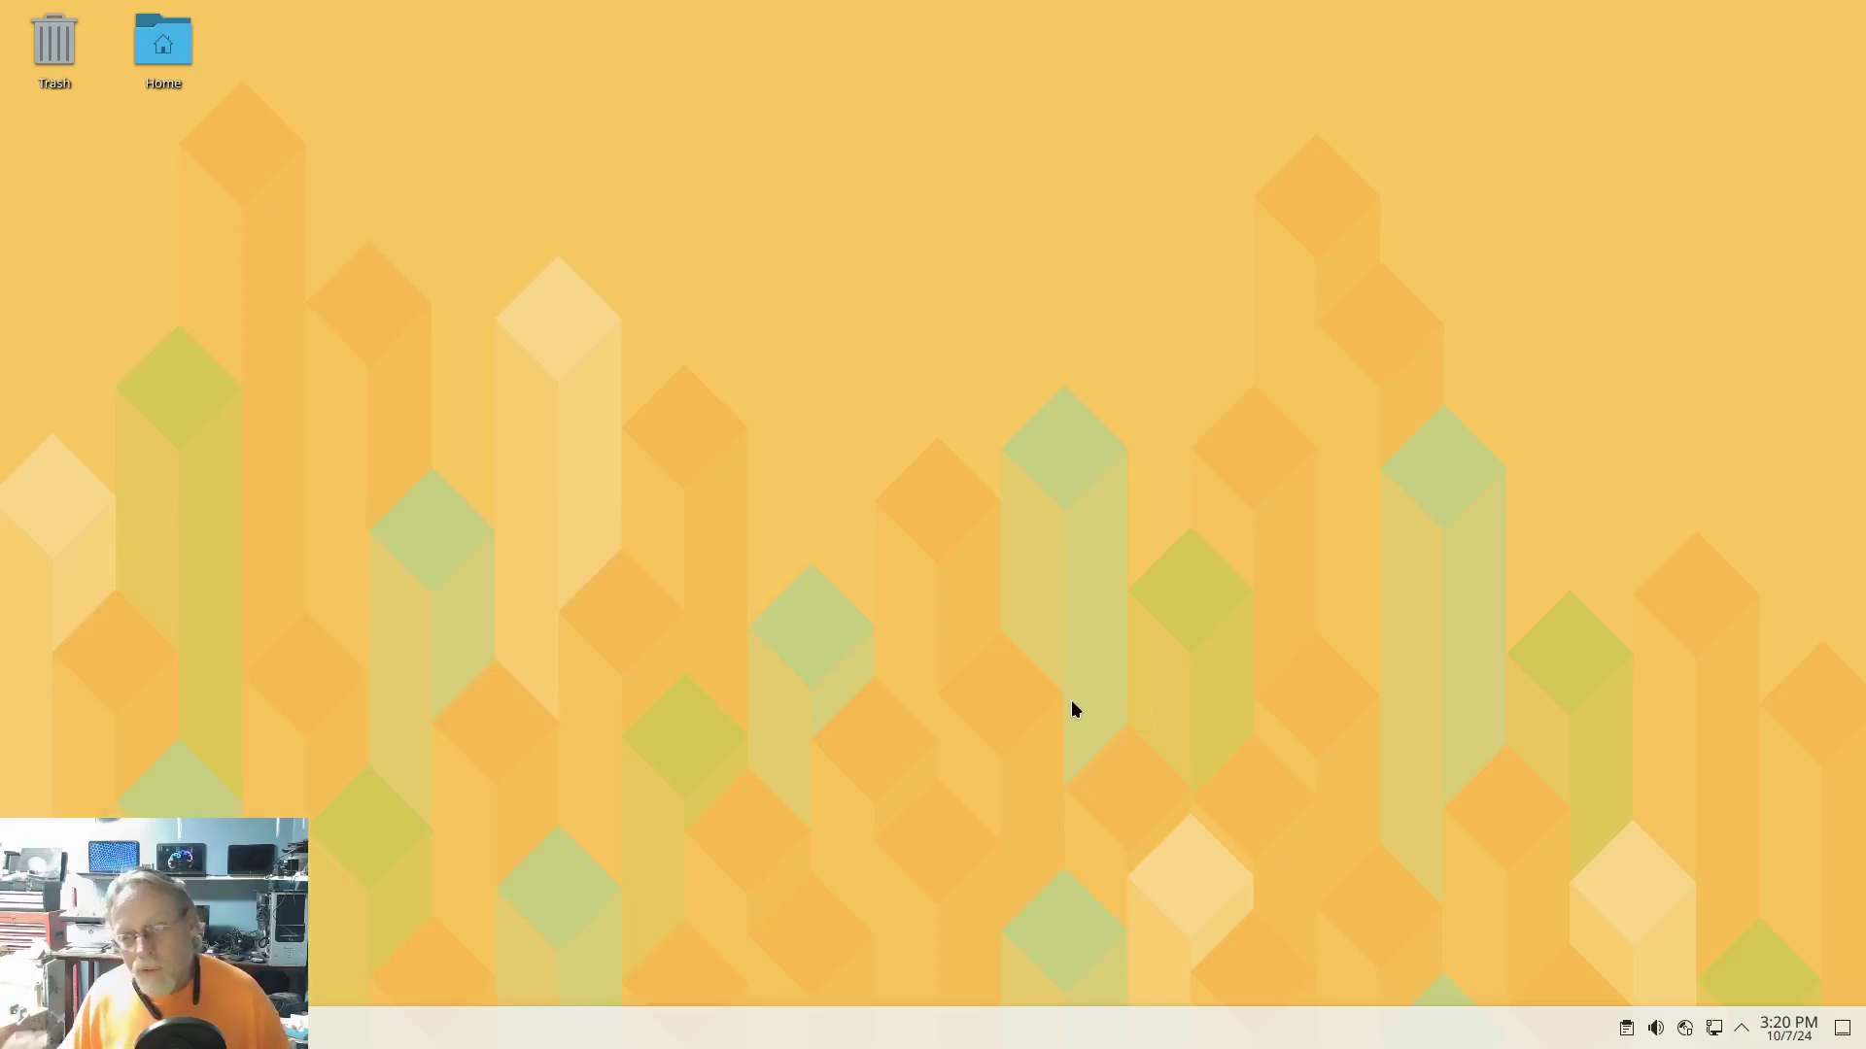